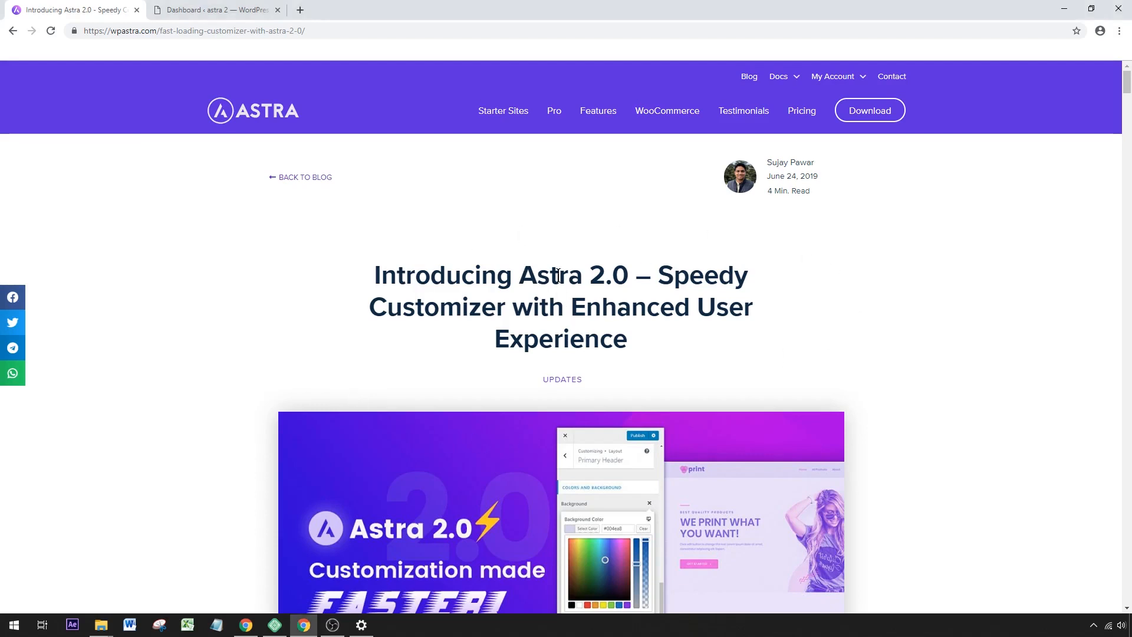
Read through the Astra 2.0 announcement article down to the Primary Header customizer illustration.
left_click_drag(519, 276, 626, 278)
left_click(626, 278)
scroll(885, 325, "down", 2)
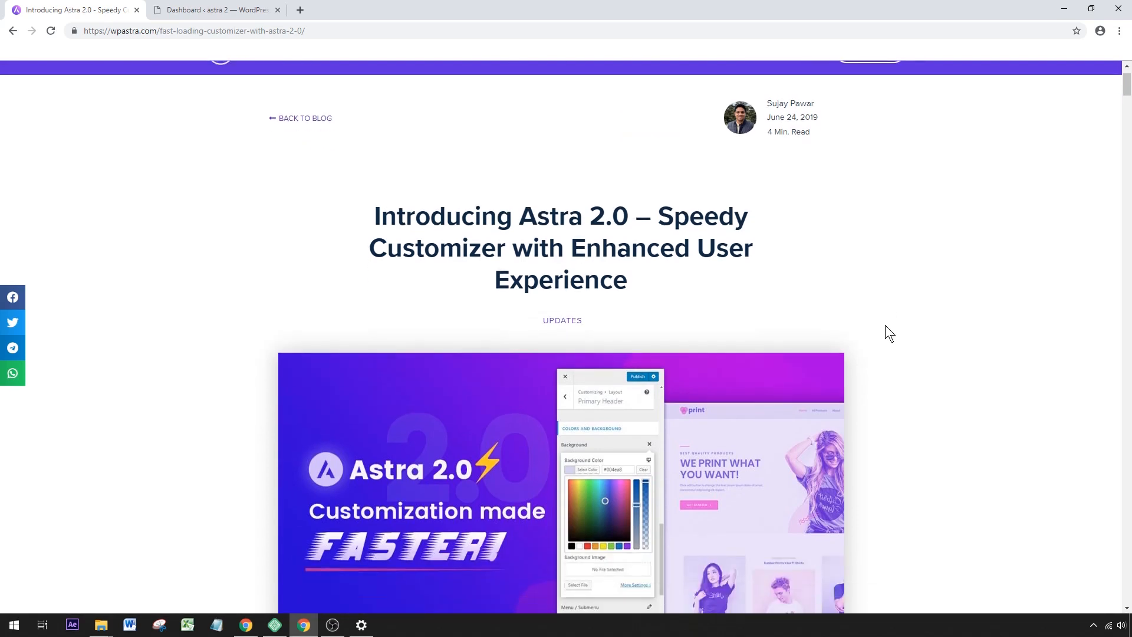
scroll(889, 333, "down", 1)
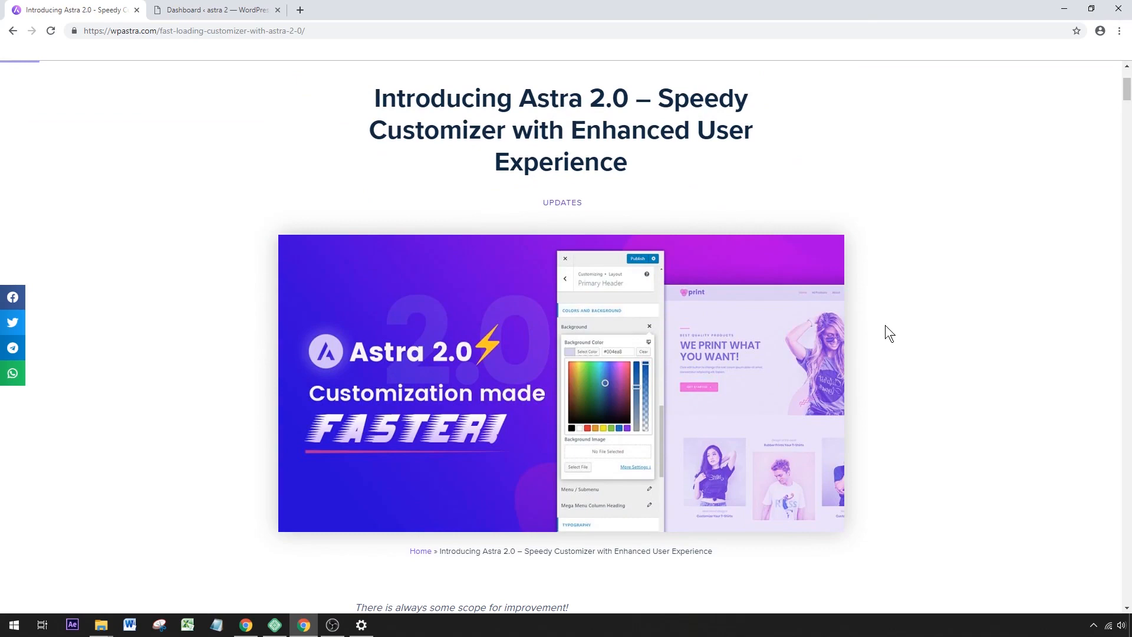
scroll(886, 326, "down", 2)
scroll(885, 325, "down", 2)
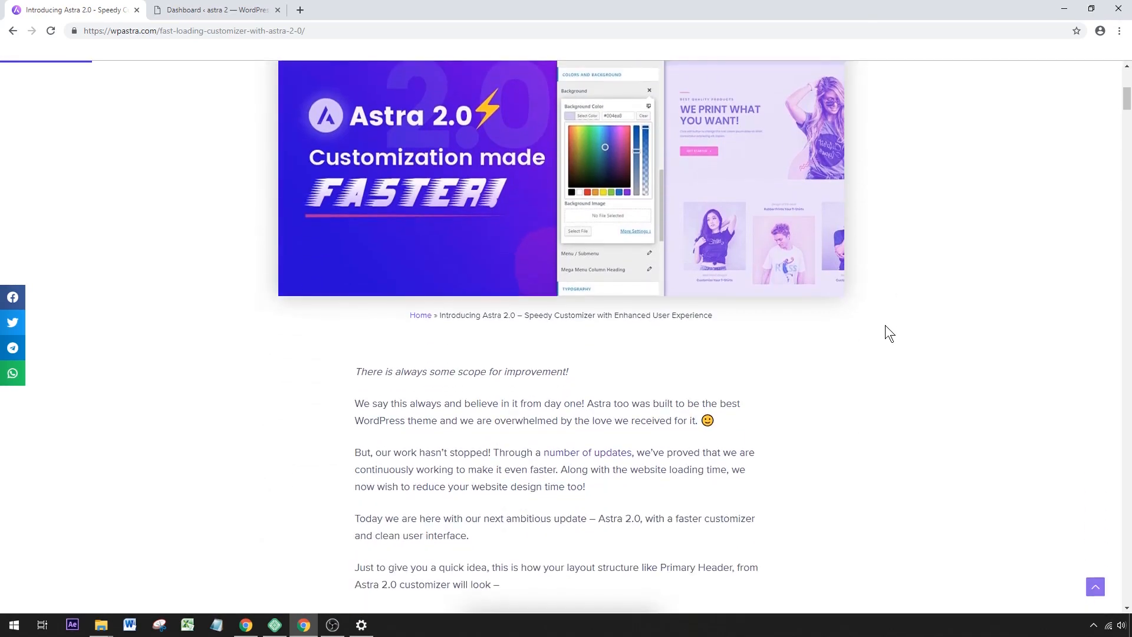
scroll(886, 325, "up", 3)
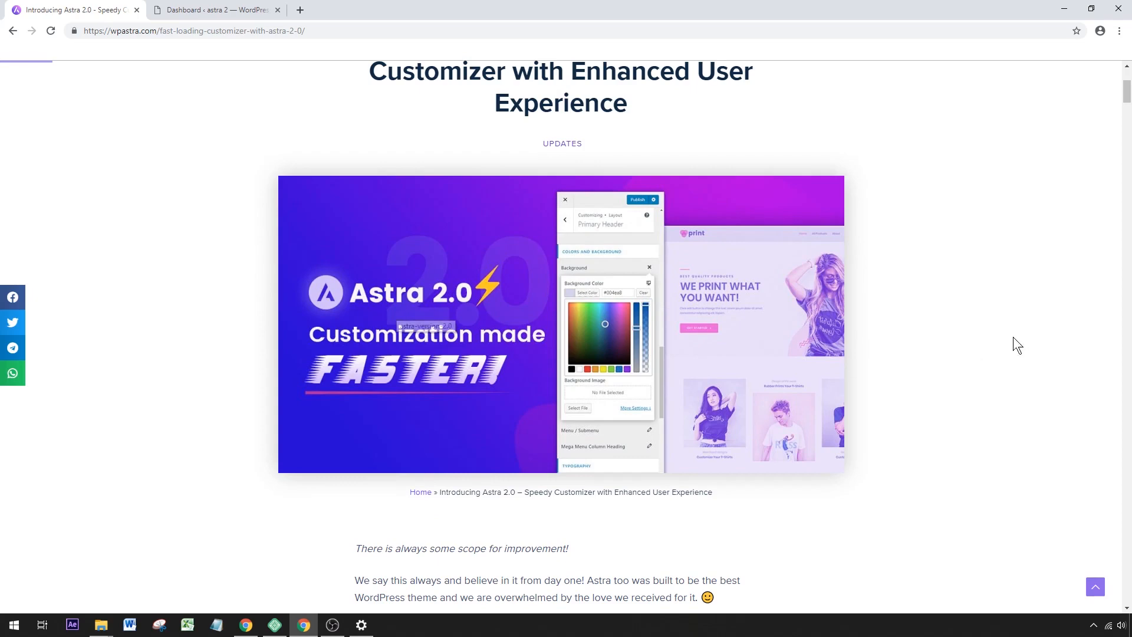
scroll(960, 348, "down", 5)
scroll(959, 347, "down", 5)
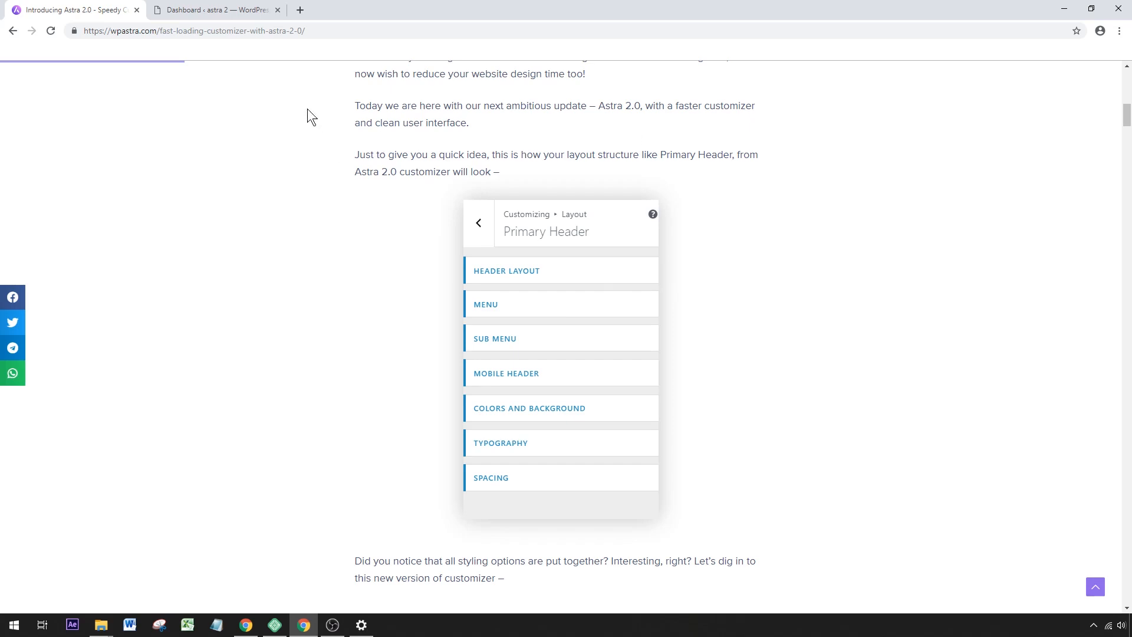
Search for the "astra" theme among the WordPress themes available to add, then install and activate it.
left_click(230, 13)
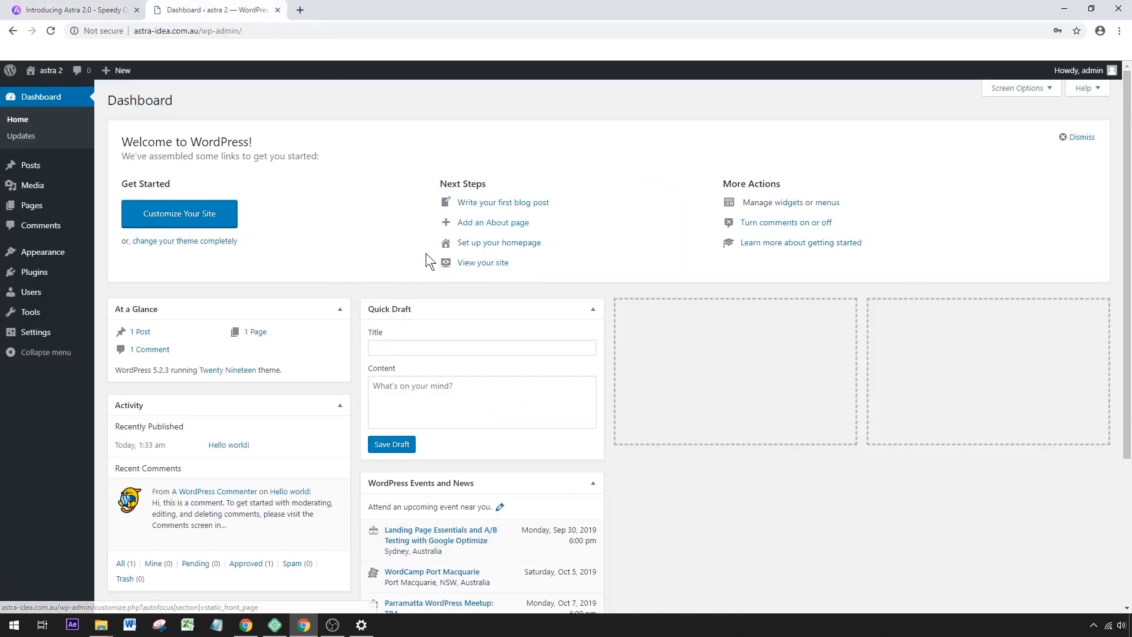
mouse_move(56, 257)
left_click(117, 257)
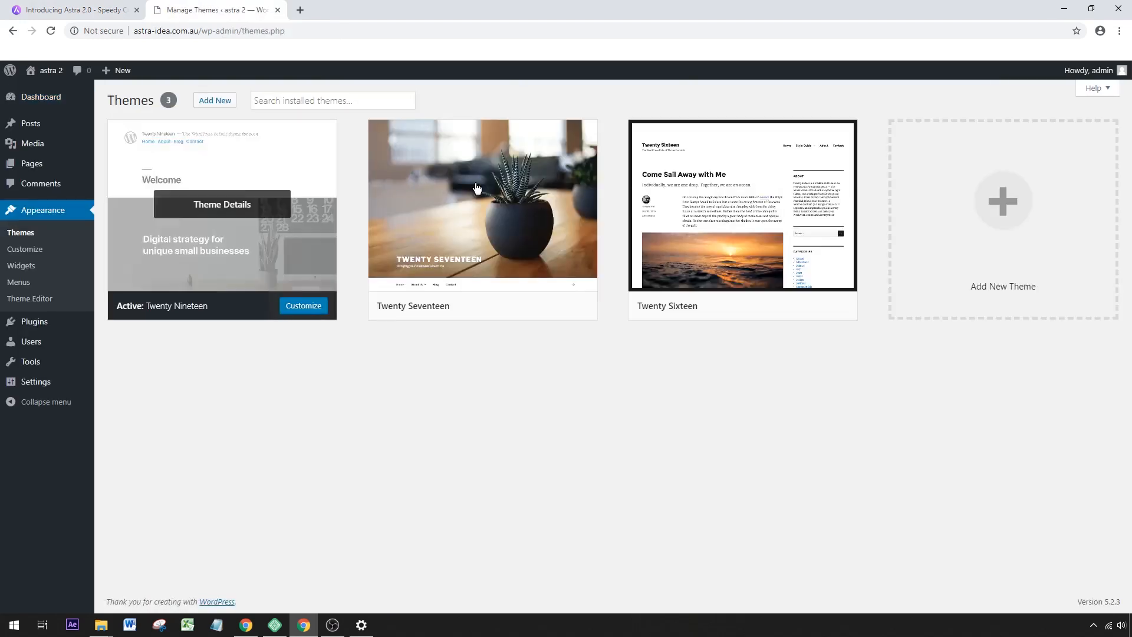
left_click(218, 101)
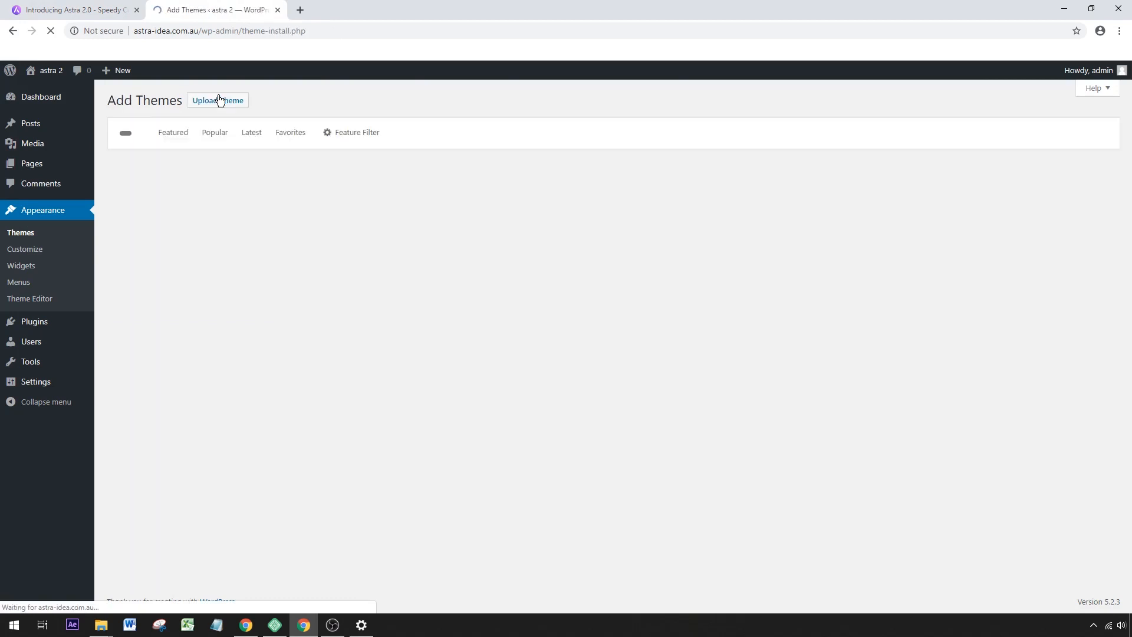
left_click(971, 132)
type("a")
left_click(967, 159)
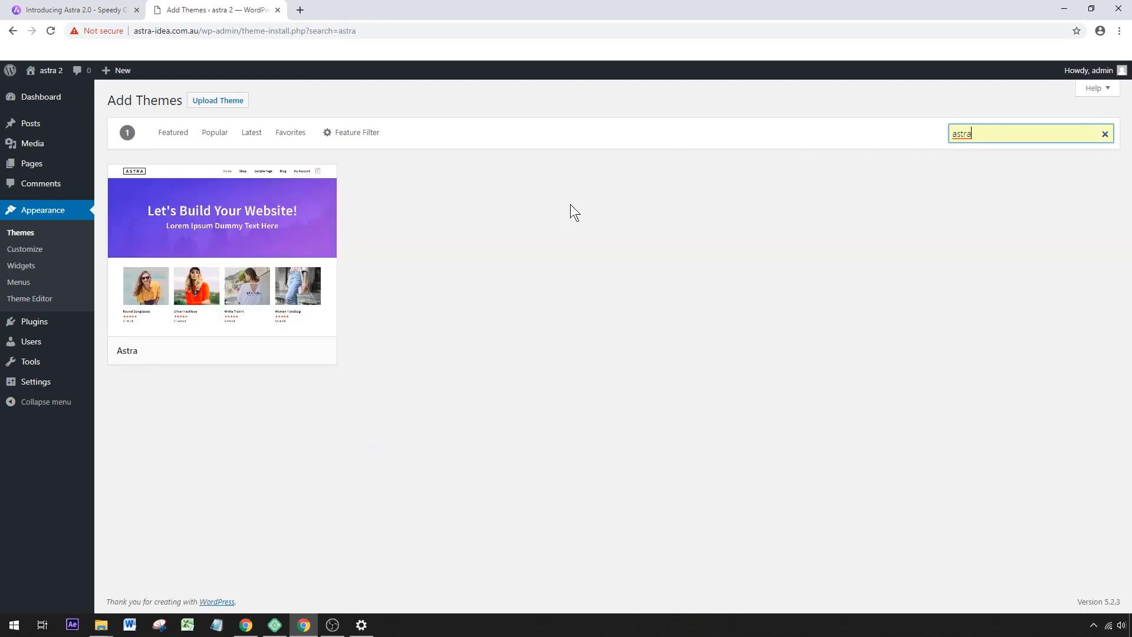
left_click(270, 353)
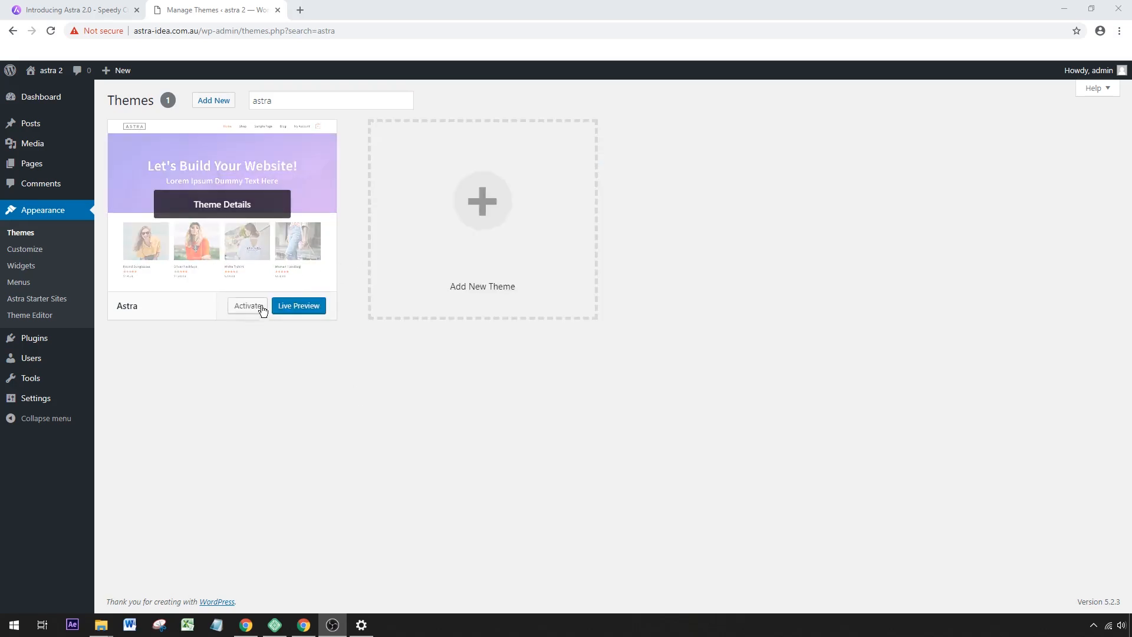
left_click(248, 309)
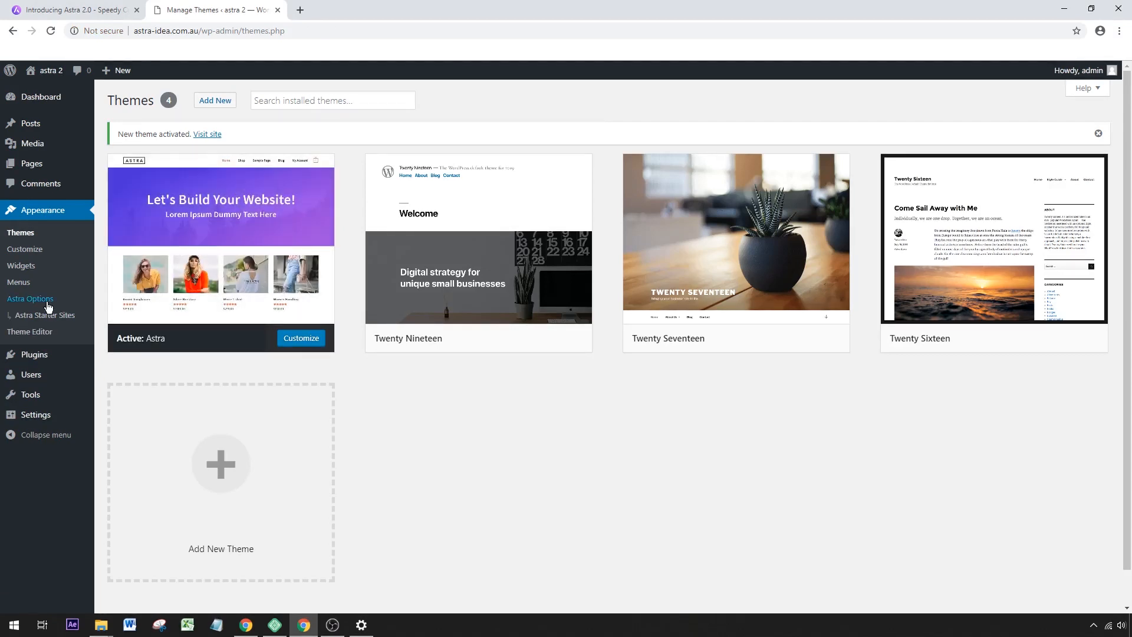
Open the Astra Starter Sites library with Elementor as the page builder.
left_click(47, 320)
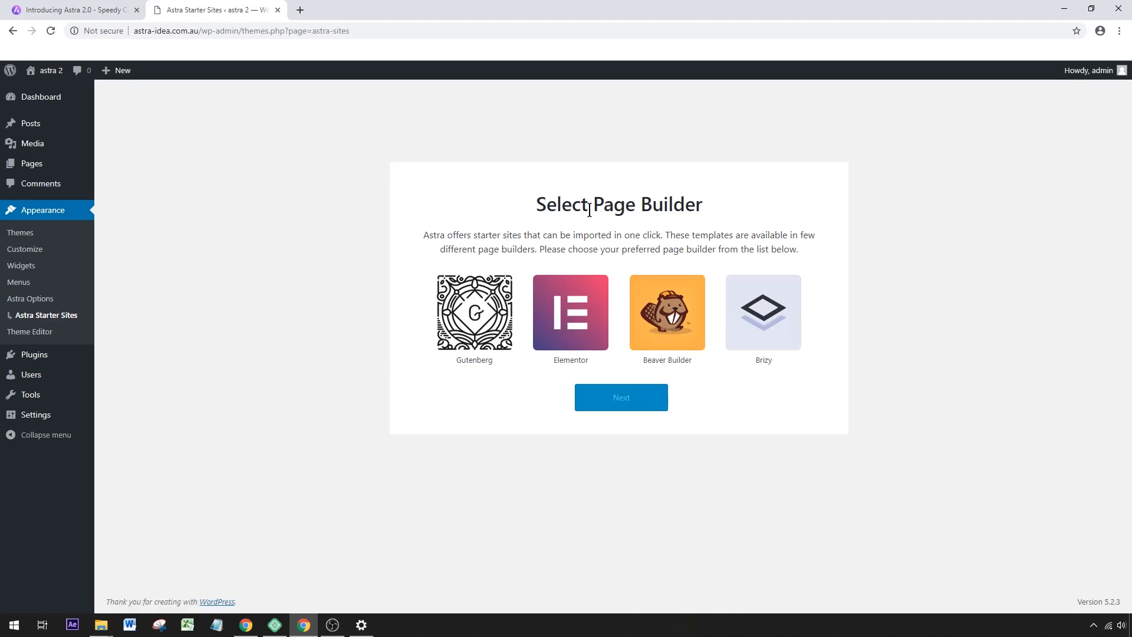
left_click(564, 334)
left_click(618, 409)
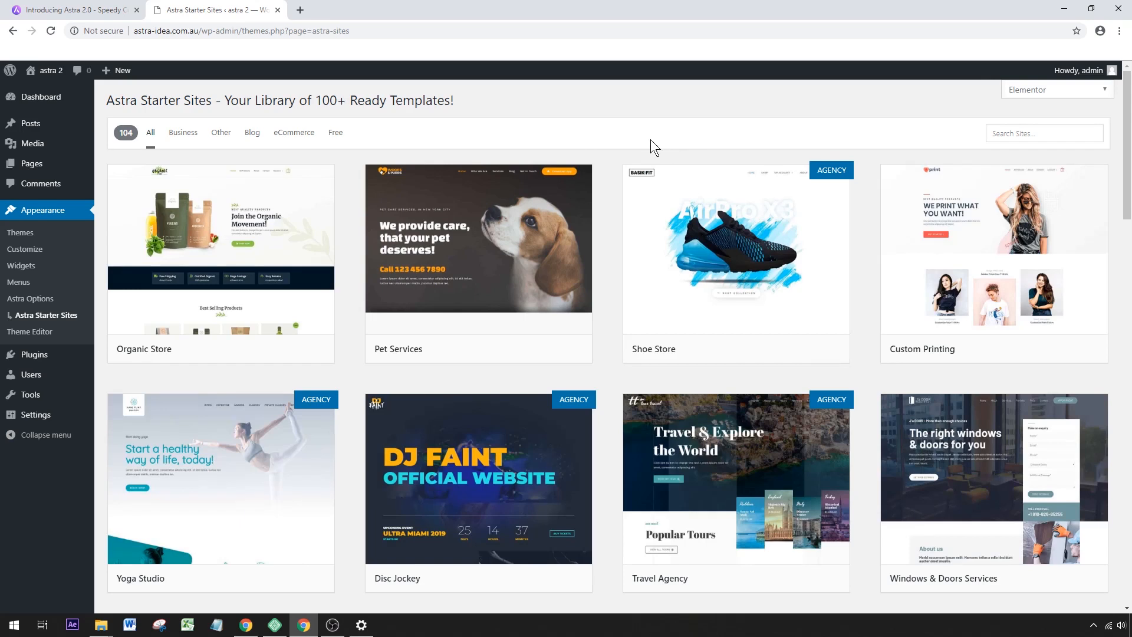
Filter the starter sites to the free ones and import the complete Agency template.
left_click(334, 134)
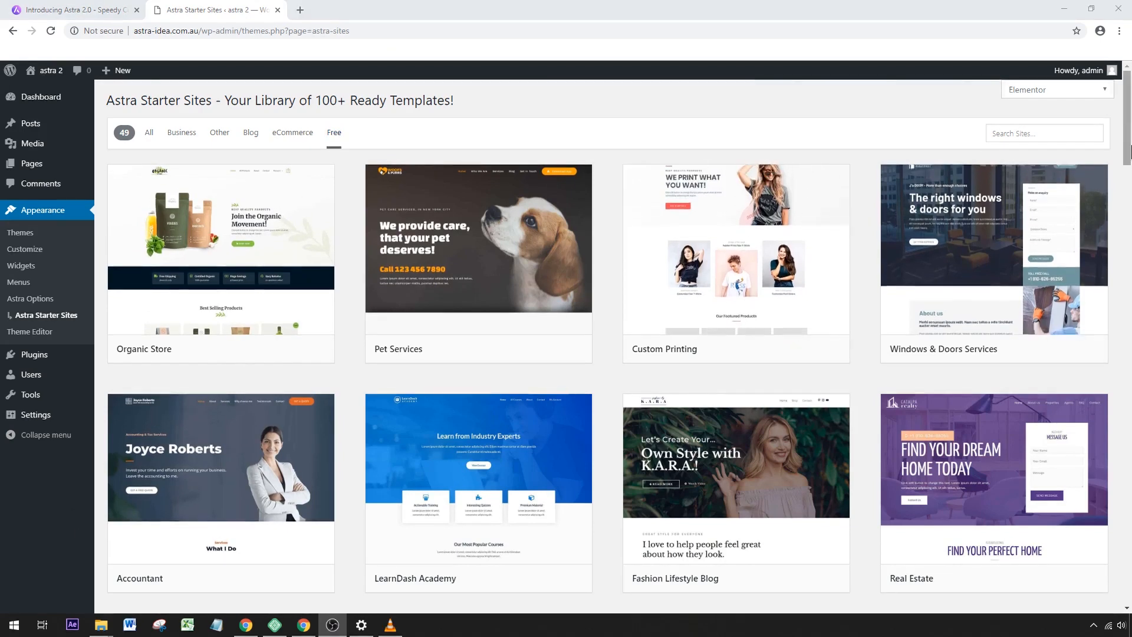
left_click_drag(1129, 140, 1130, 477)
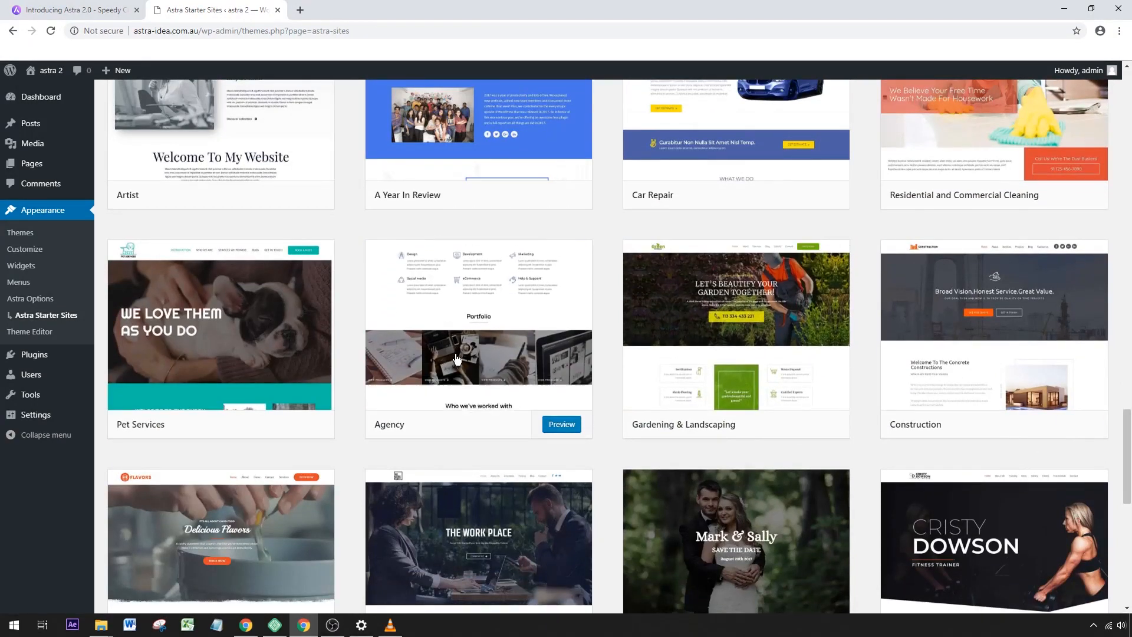
left_click(436, 381)
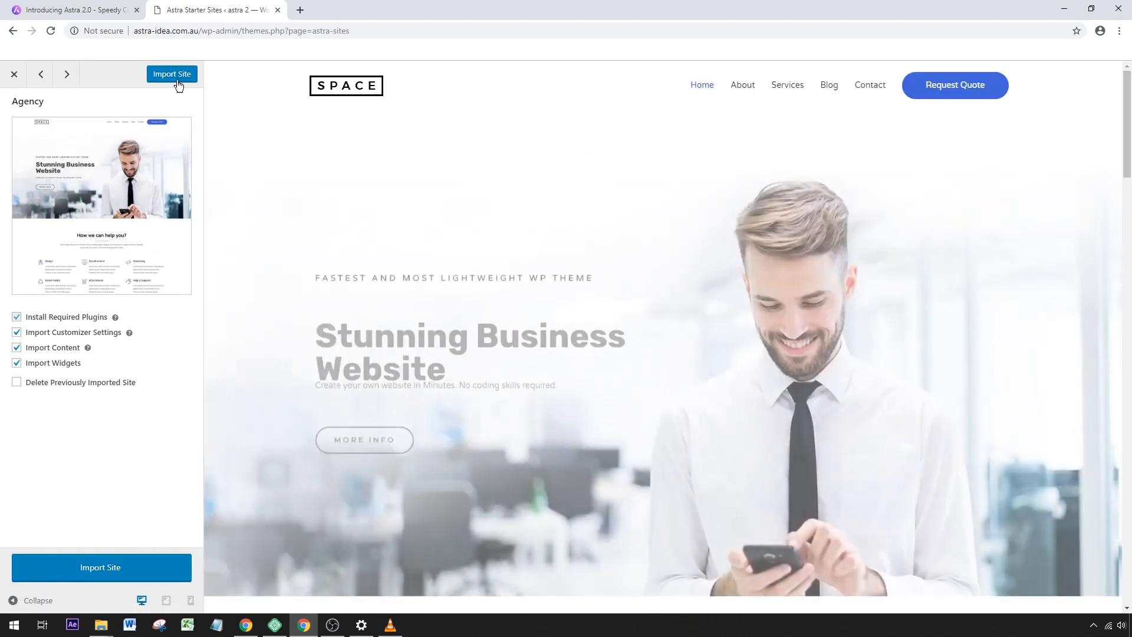
left_click(174, 75)
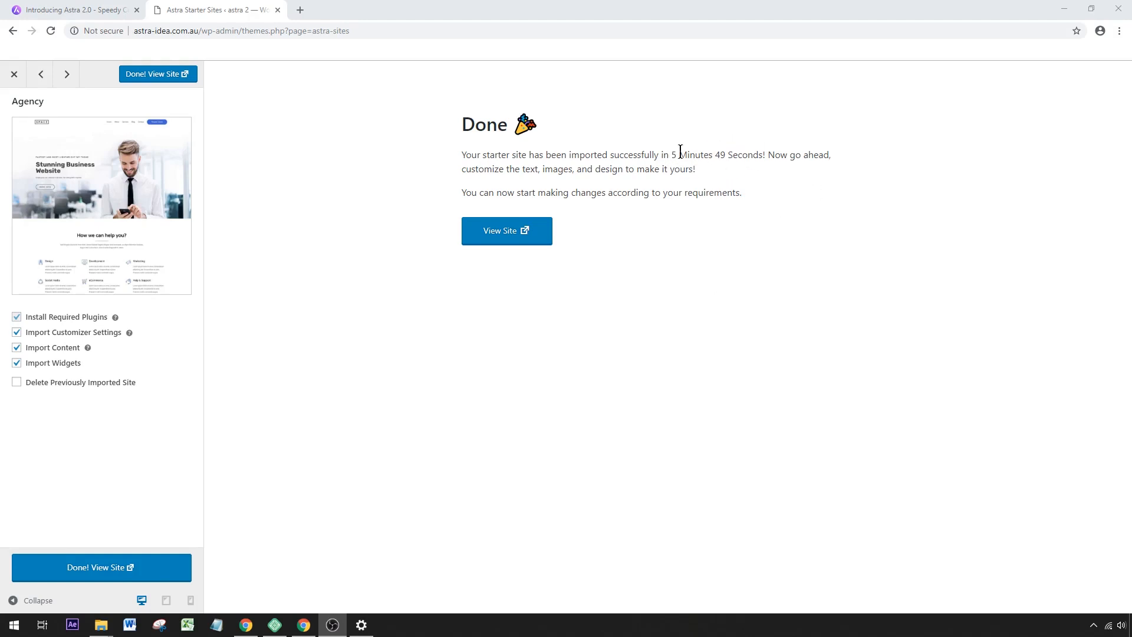
View the imported site and open its Customizer in a new browser tab.
left_click(505, 236)
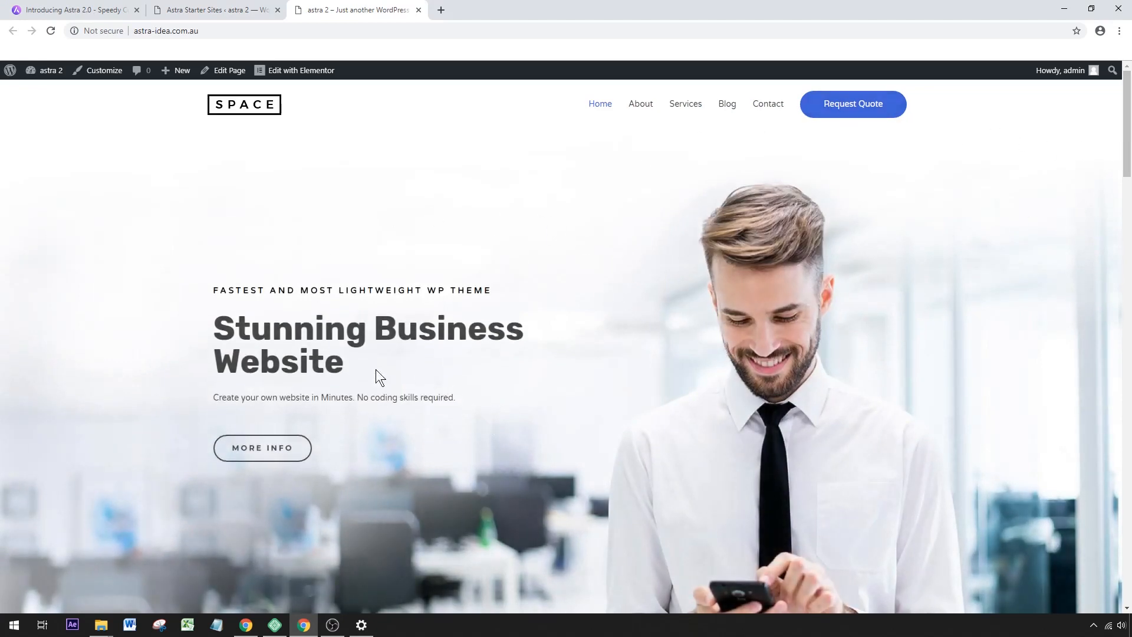
mouse_move(1127, 149)
left_mouse_down()
mouse_move(1129, 544)
mouse_move(1128, 139)
left_mouse_up()
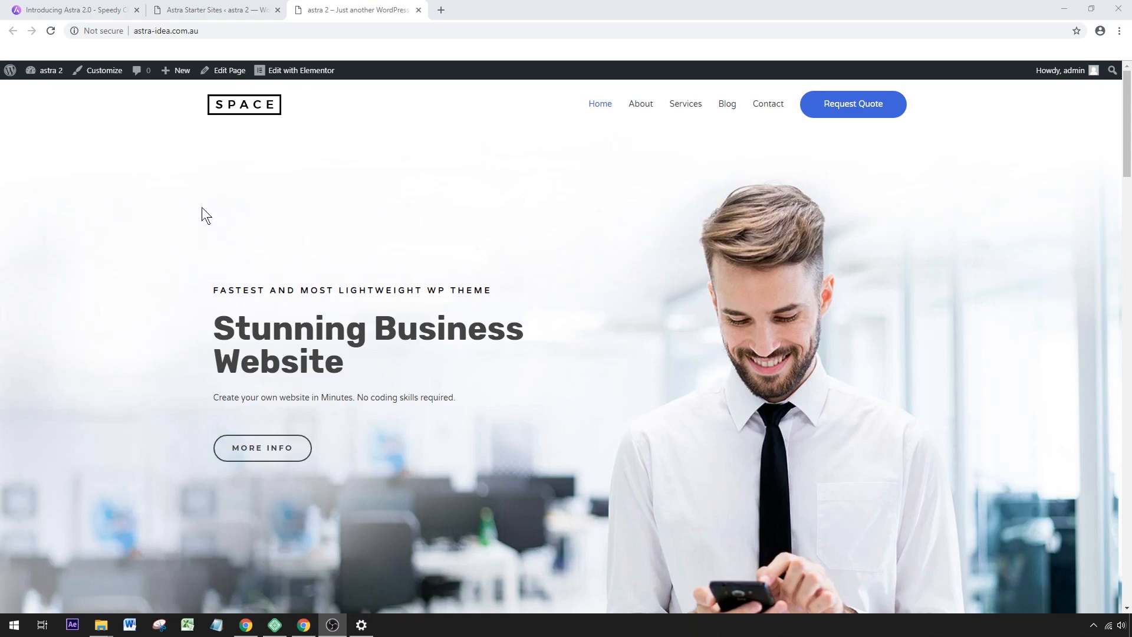
right_click(103, 77)
left_click(139, 82)
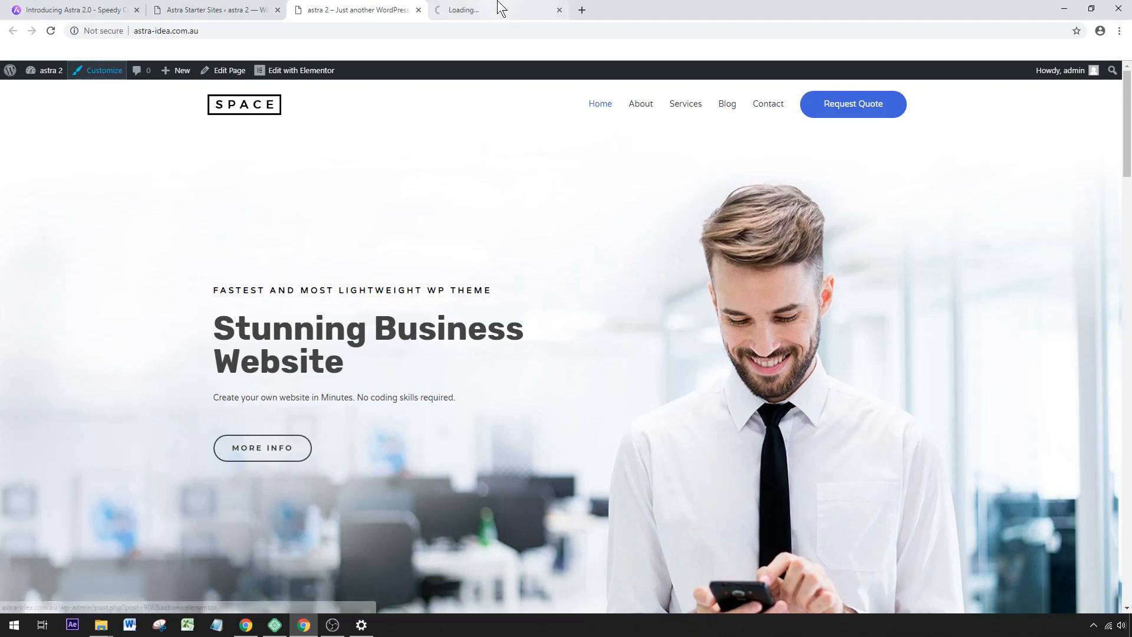
left_click(492, 5)
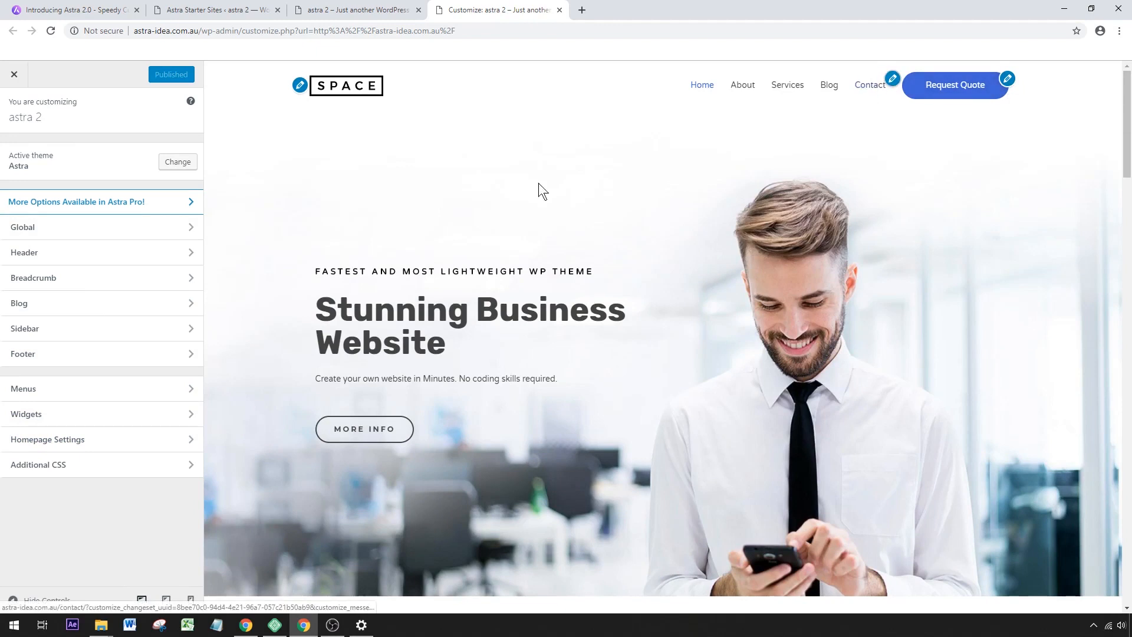
Remove both the SPACE site logo and its retina logo from the header's Site Identity settings.
left_click(300, 85)
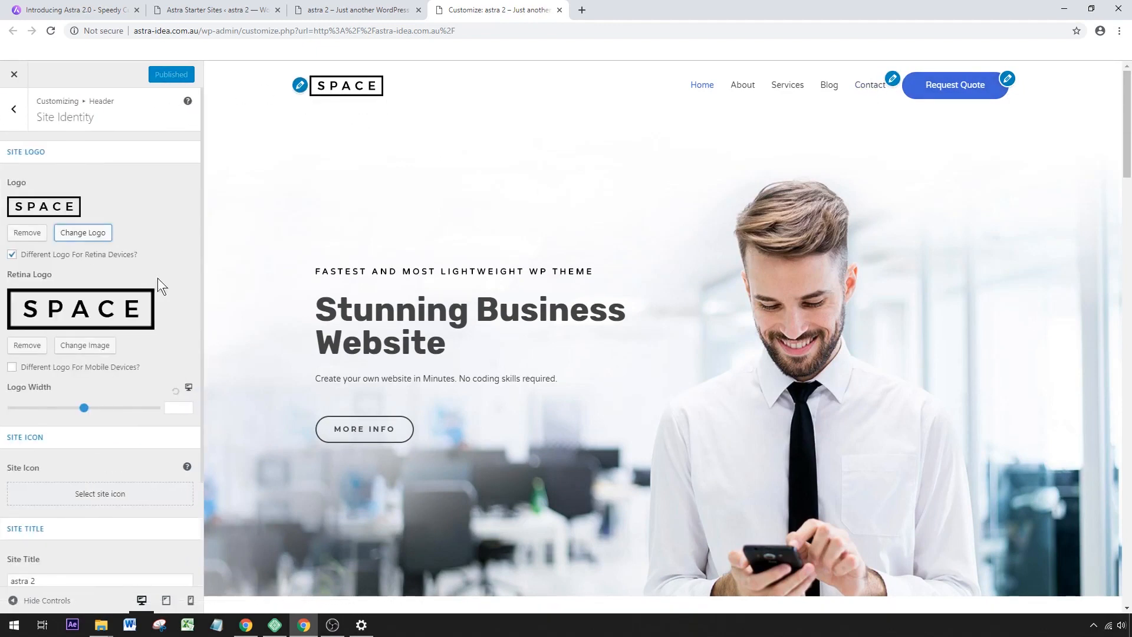
left_click(27, 232)
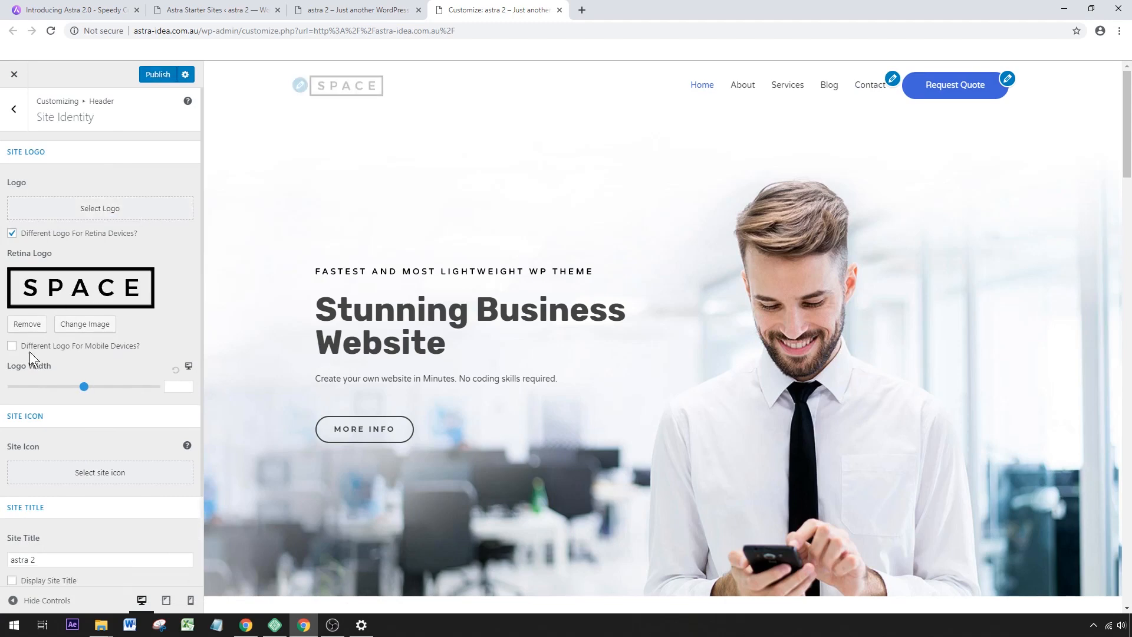
left_click(27, 323)
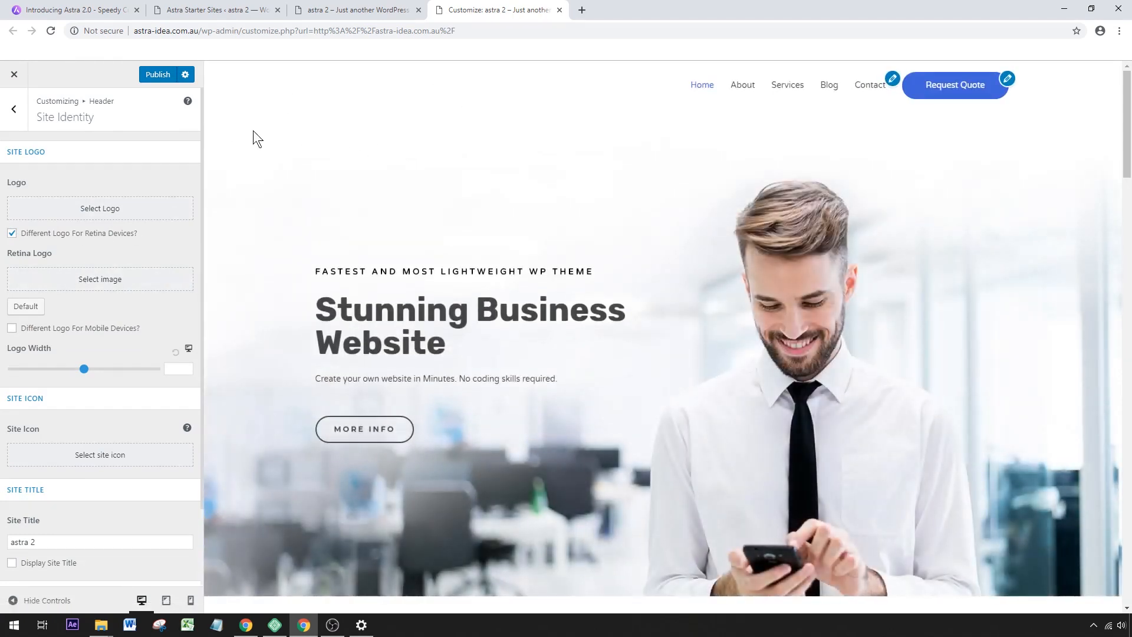
Turn on the site tagline display in the header and turn it off again.
scroll(86, 379, "down", 3)
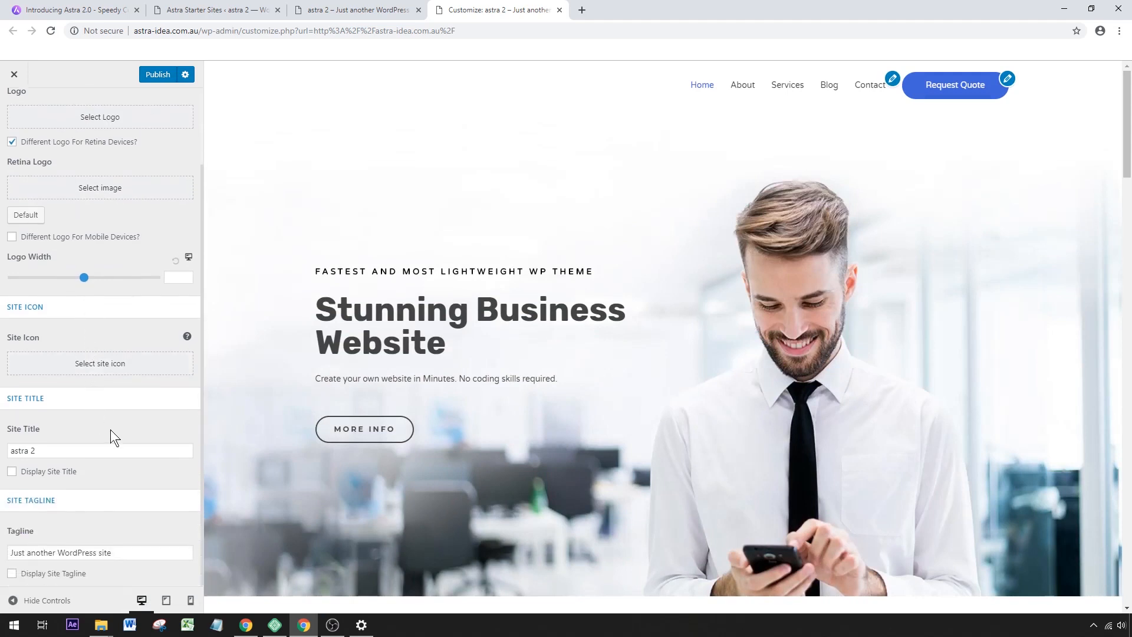
left_click(23, 576)
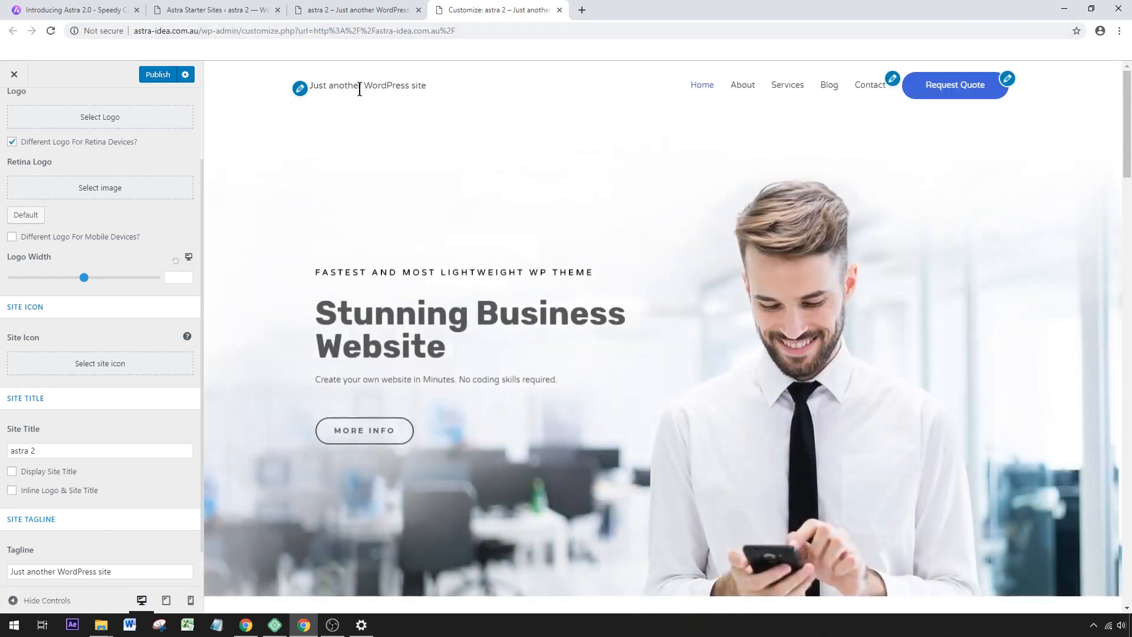
scroll(122, 442, "down", 1)
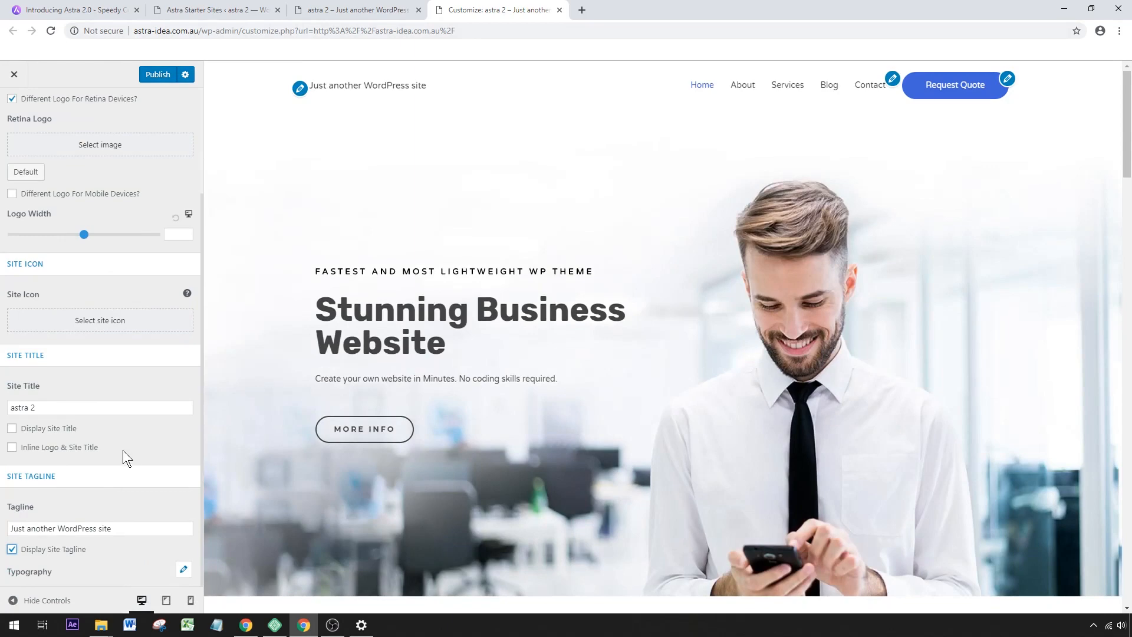
left_click(12, 547)
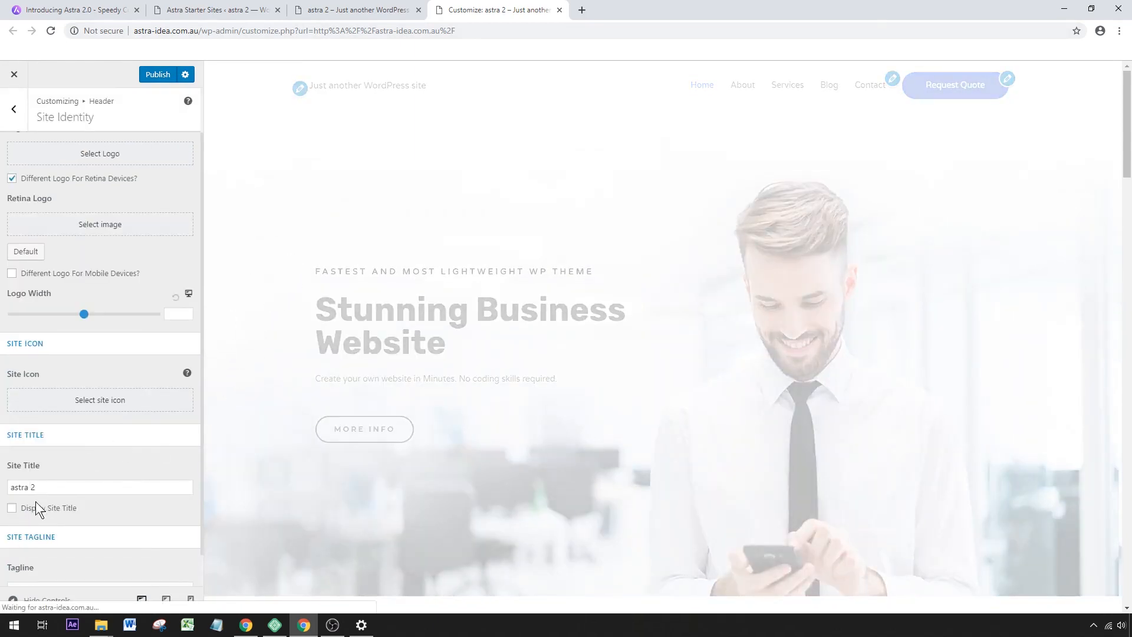
Display the site title in the header, change it to "Astra 2", and publish the changes.
left_click(13, 508)
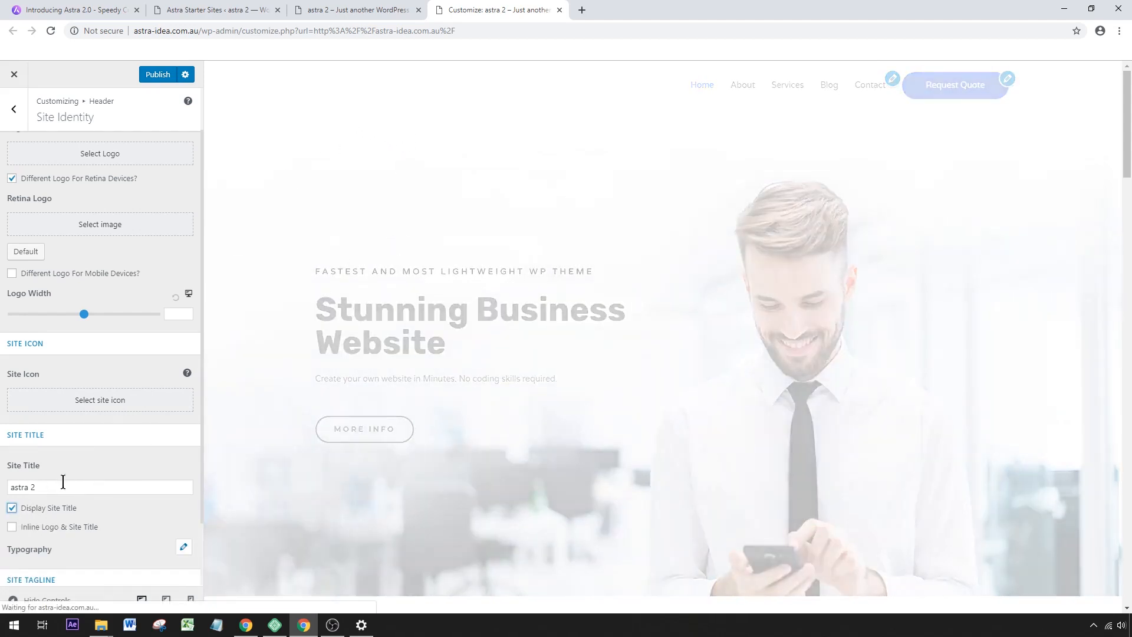
left_click(20, 488)
key("BackSpace")
type("A")
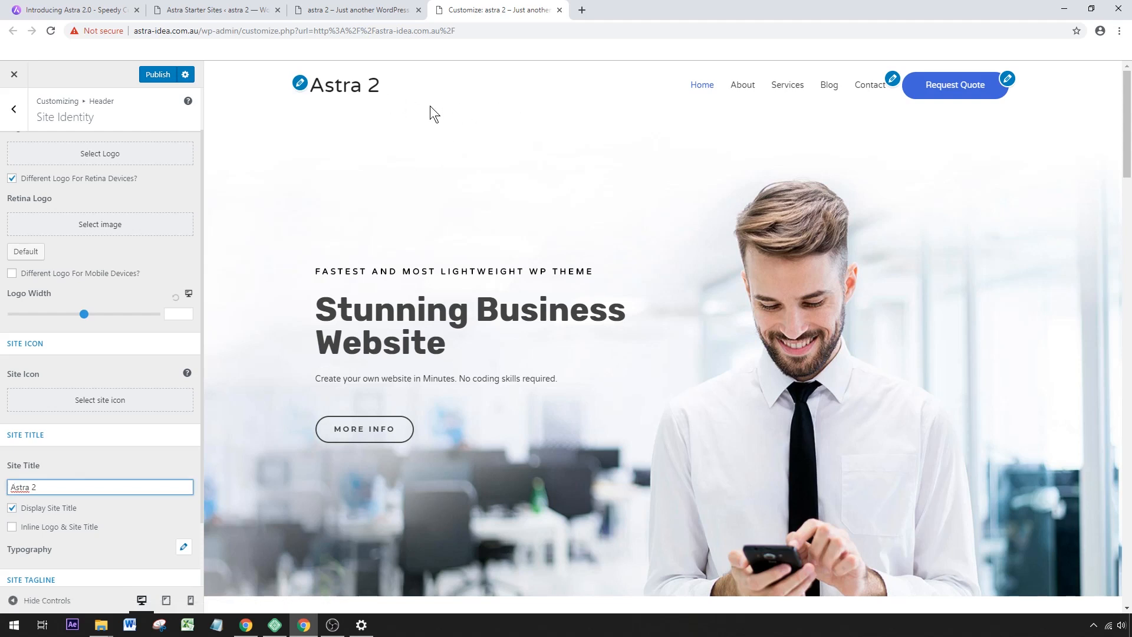
left_click(163, 74)
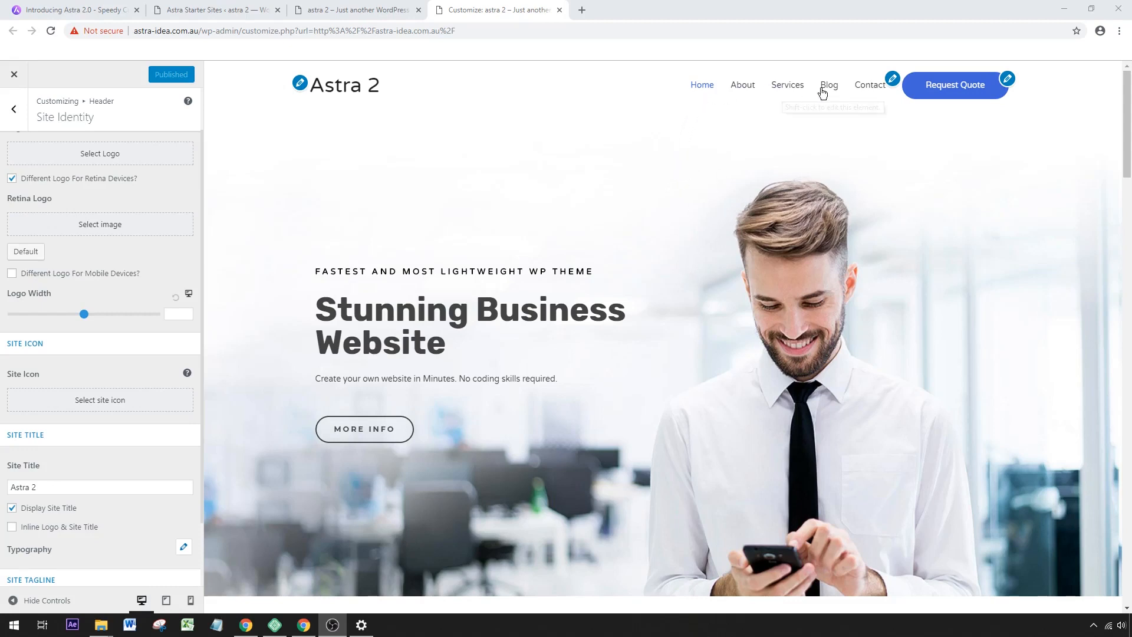
Set the last item of the primary menu to Search and try the search icon in the preview.
left_click(892, 82)
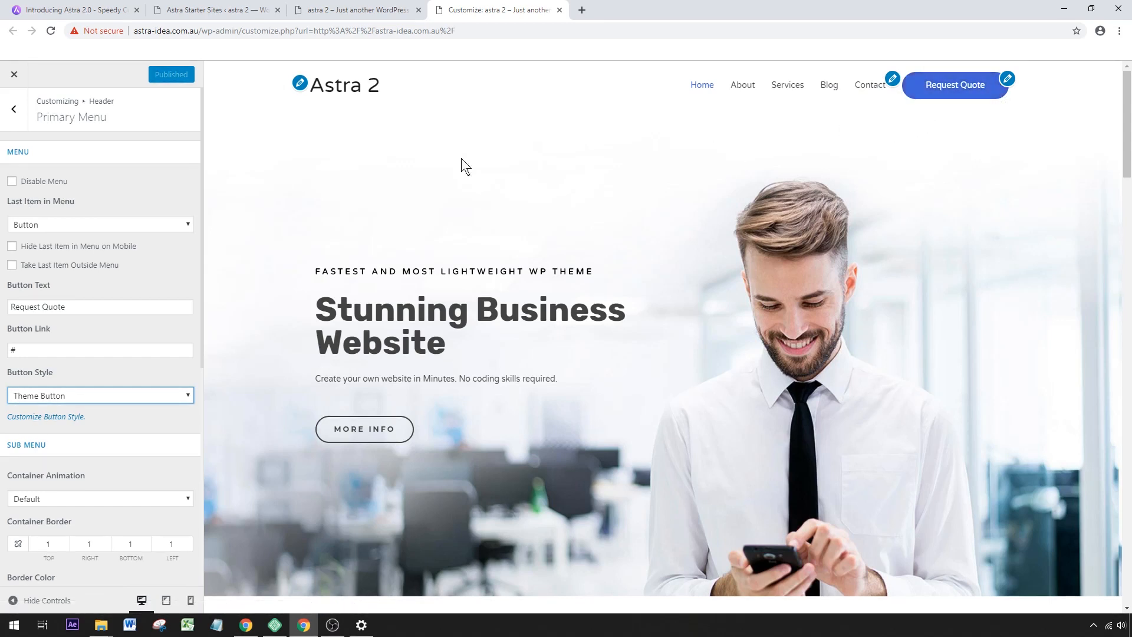
left_click(118, 223)
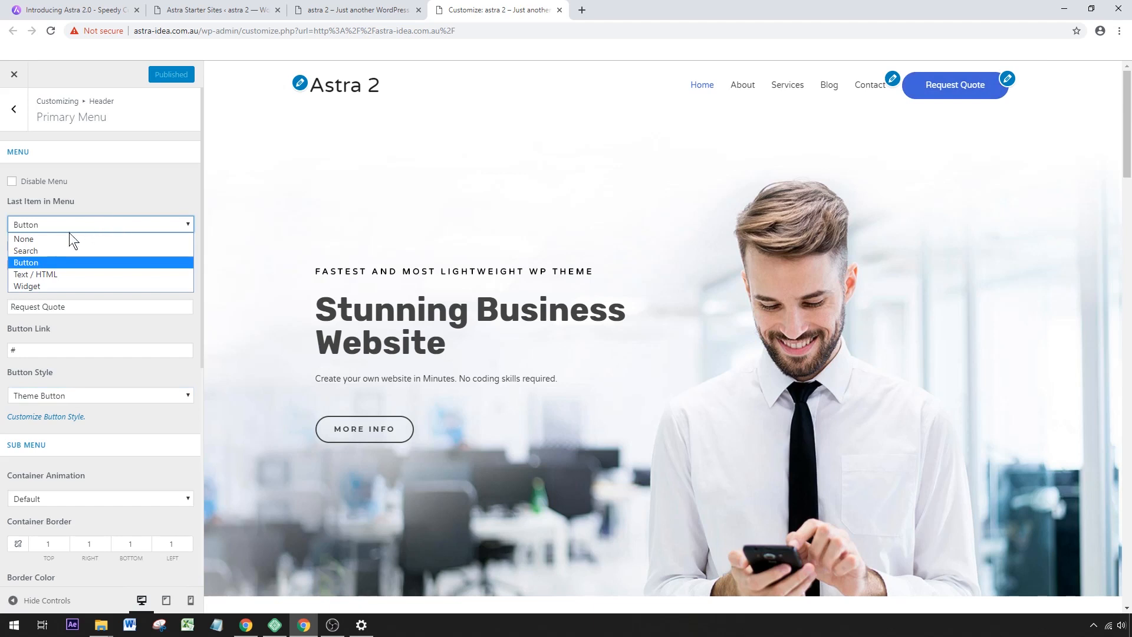
left_click(60, 250)
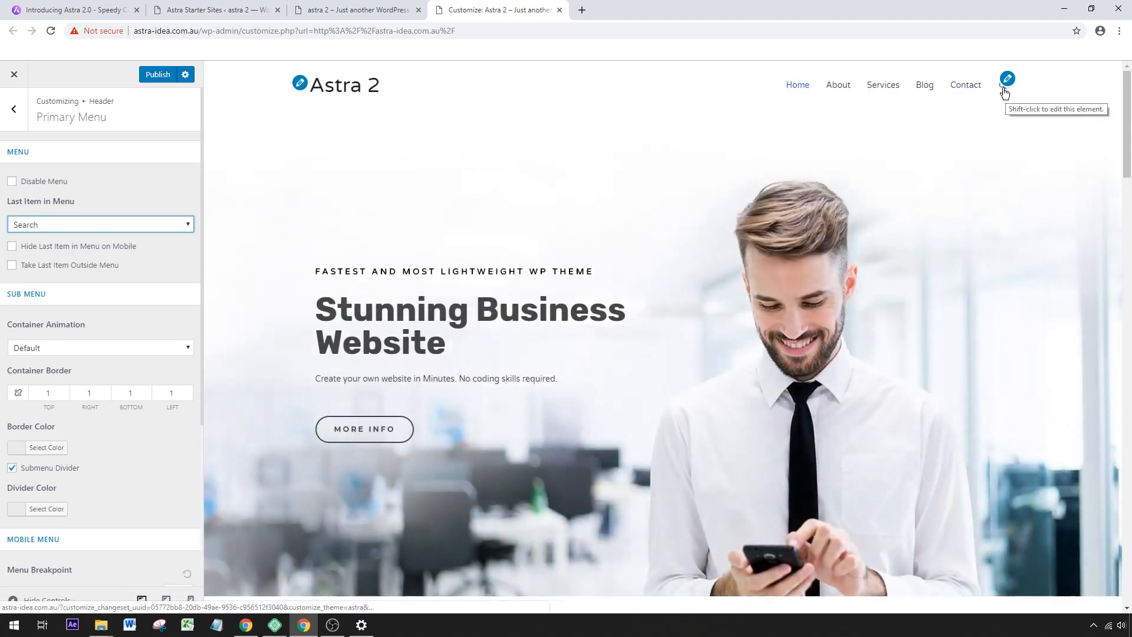
left_click(1004, 91)
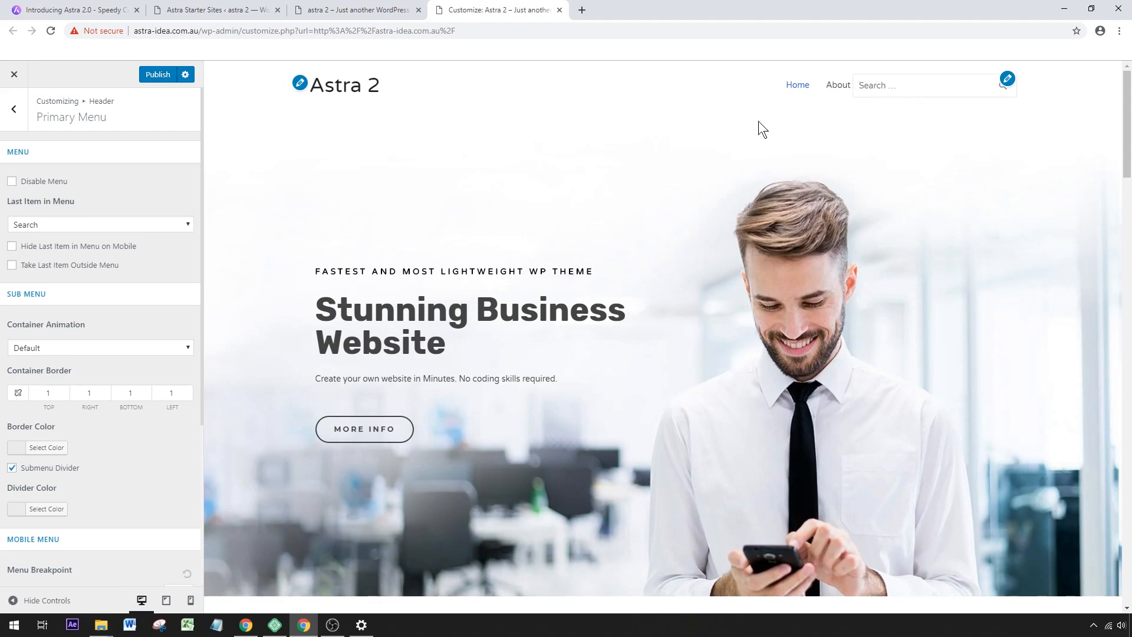
Try Widget as the last item of the primary menu, set it back to Search, and publish the changes.
left_click(611, 105)
left_click(118, 224)
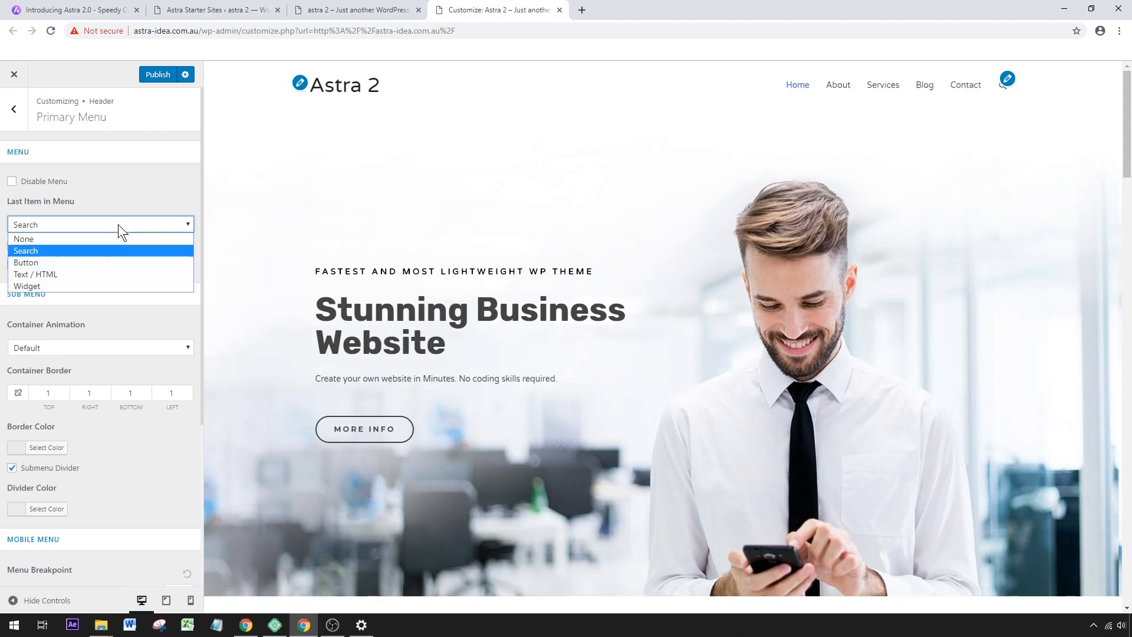
left_click(24, 286)
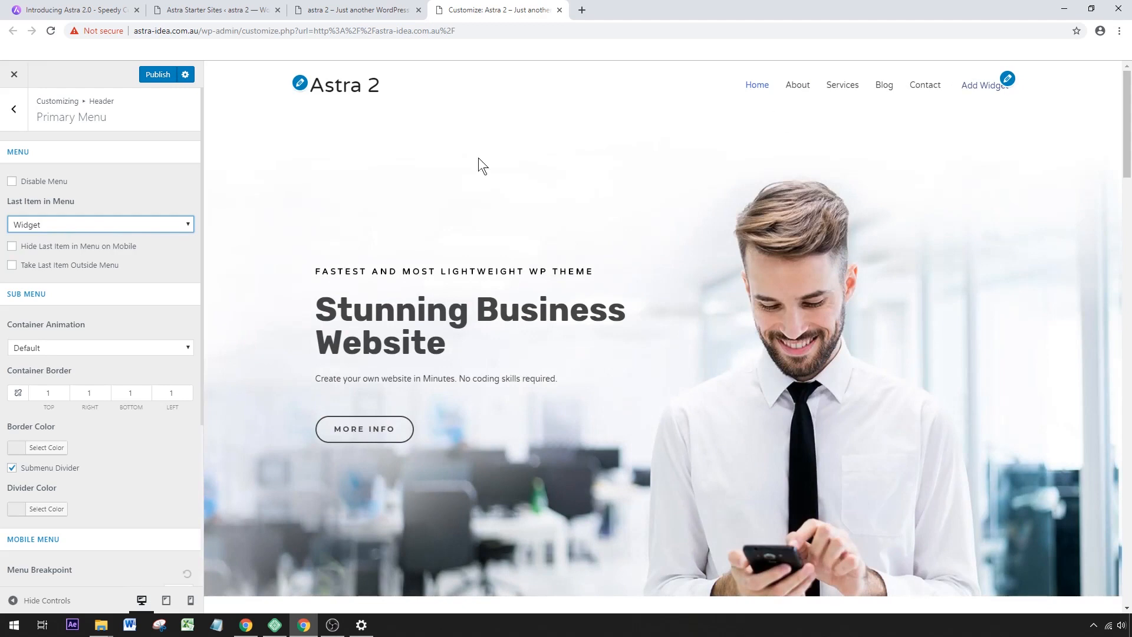
left_click(88, 224)
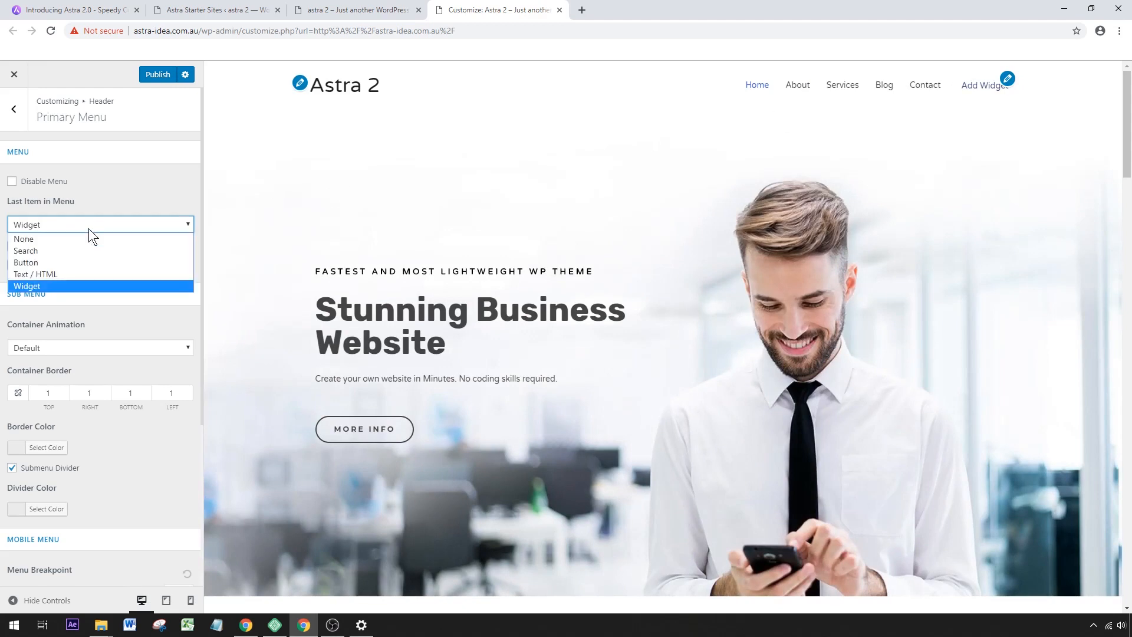
left_click(62, 248)
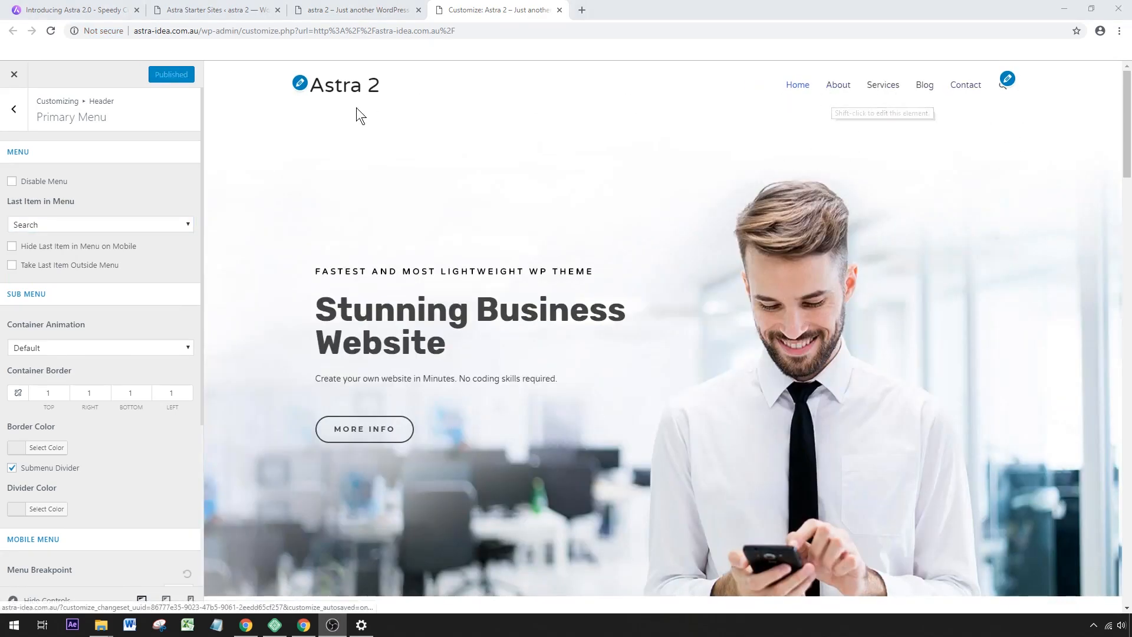
Remove the Services page from the Top Nav menu and publish the change.
left_click(17, 117)
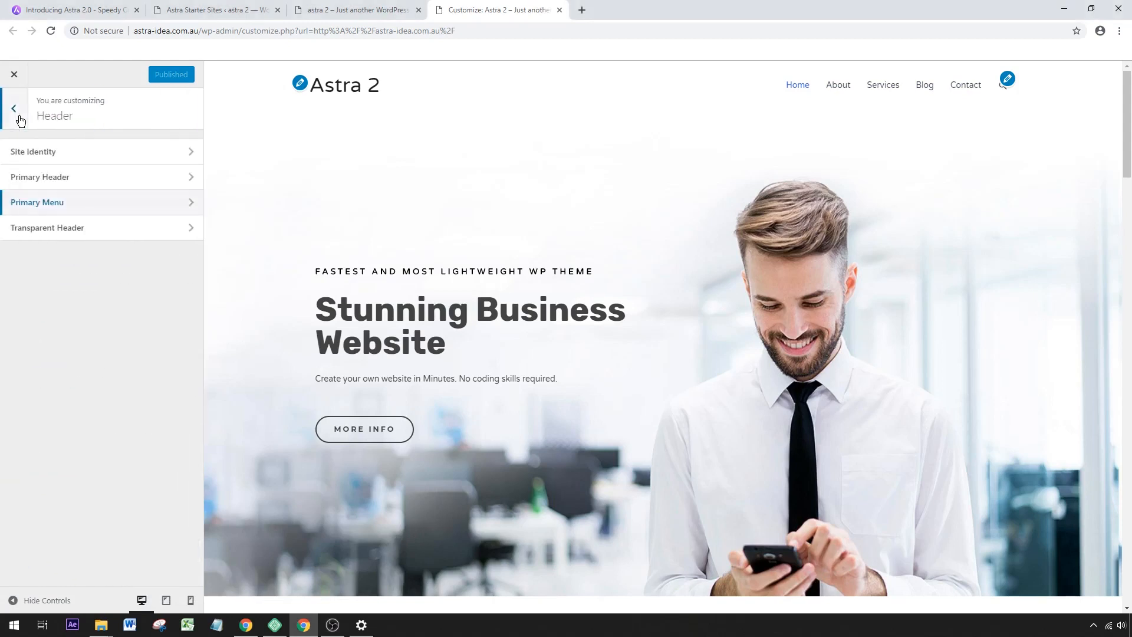
left_click(18, 116)
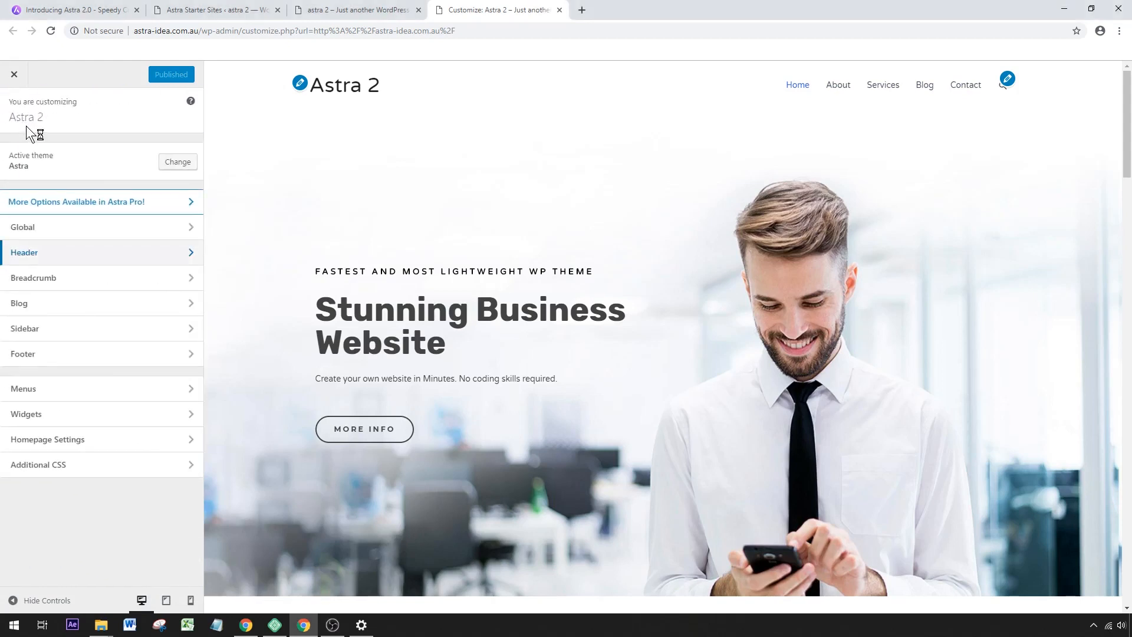
left_click(68, 390)
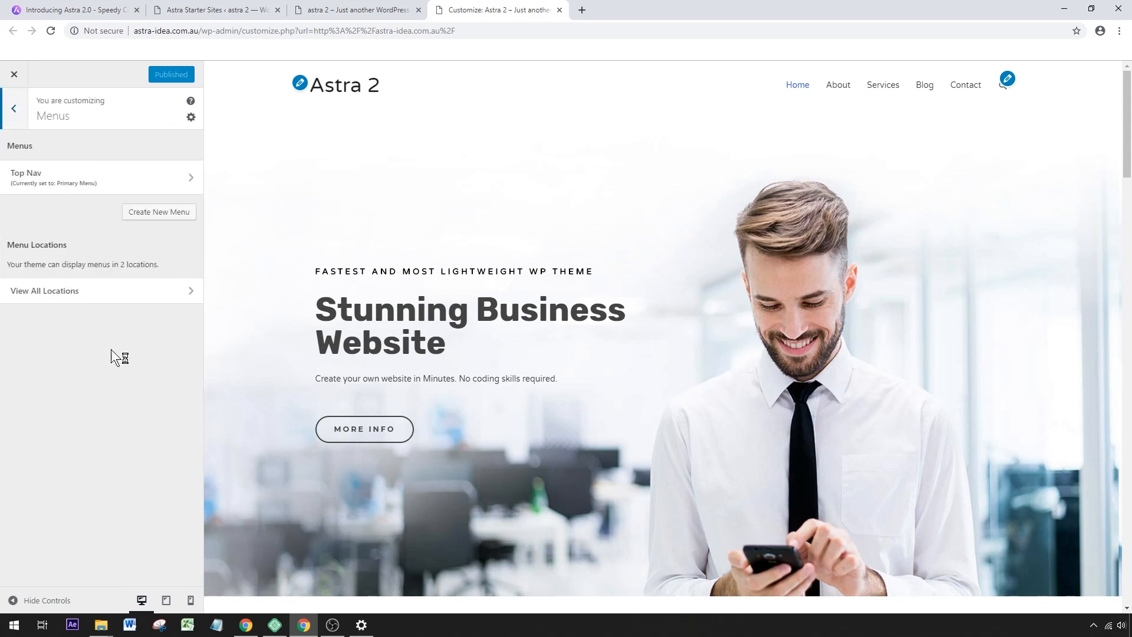
left_click(77, 179)
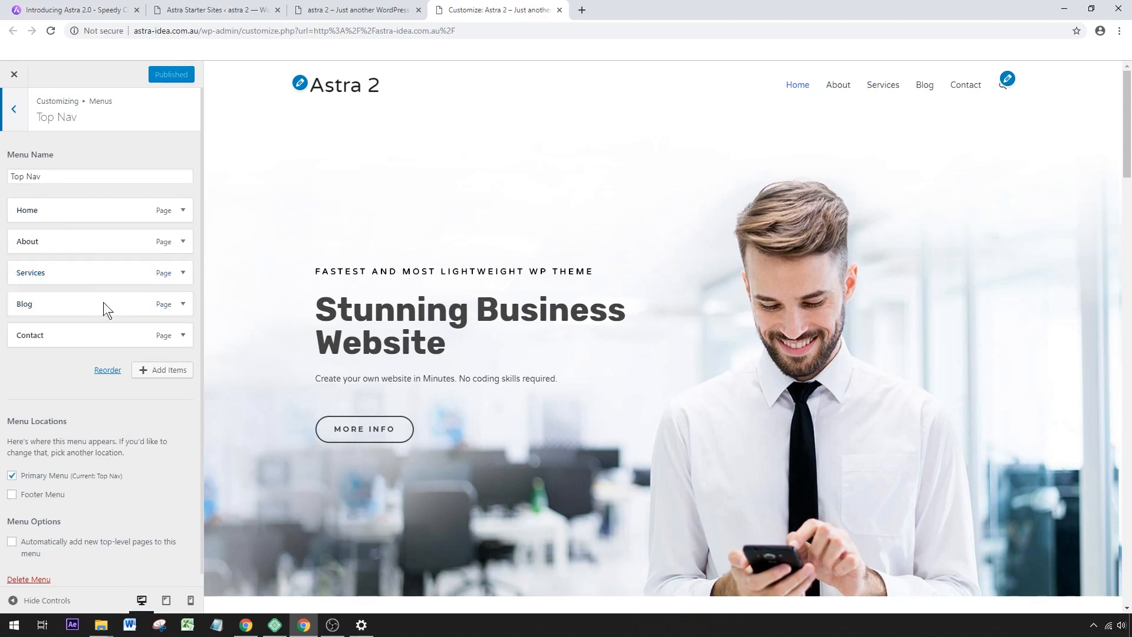
left_click(157, 371)
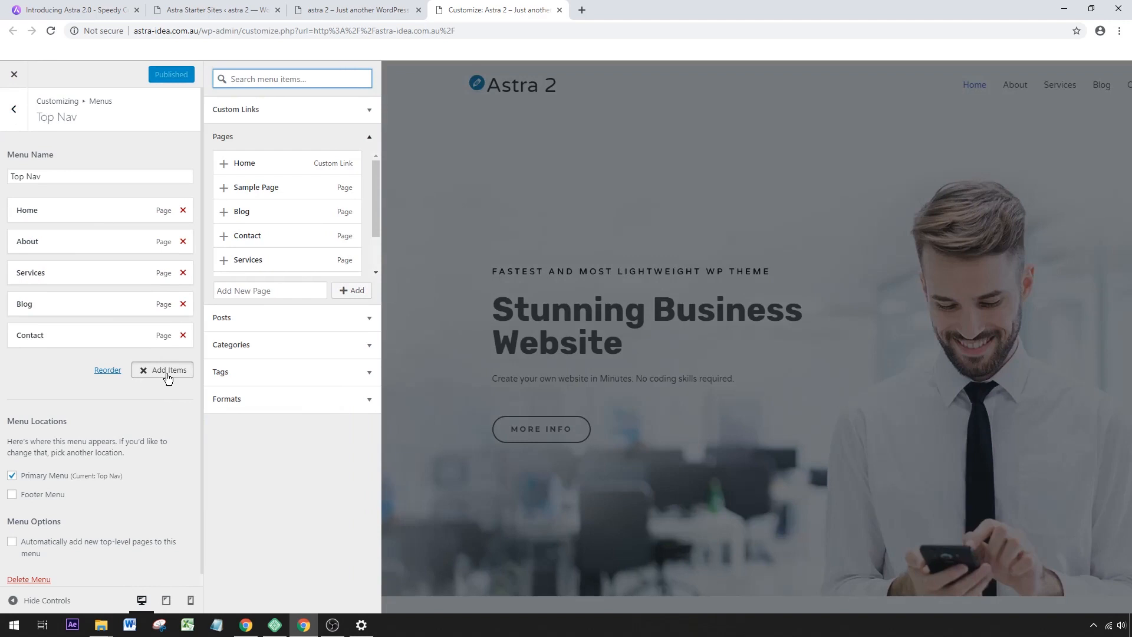
left_click(183, 273)
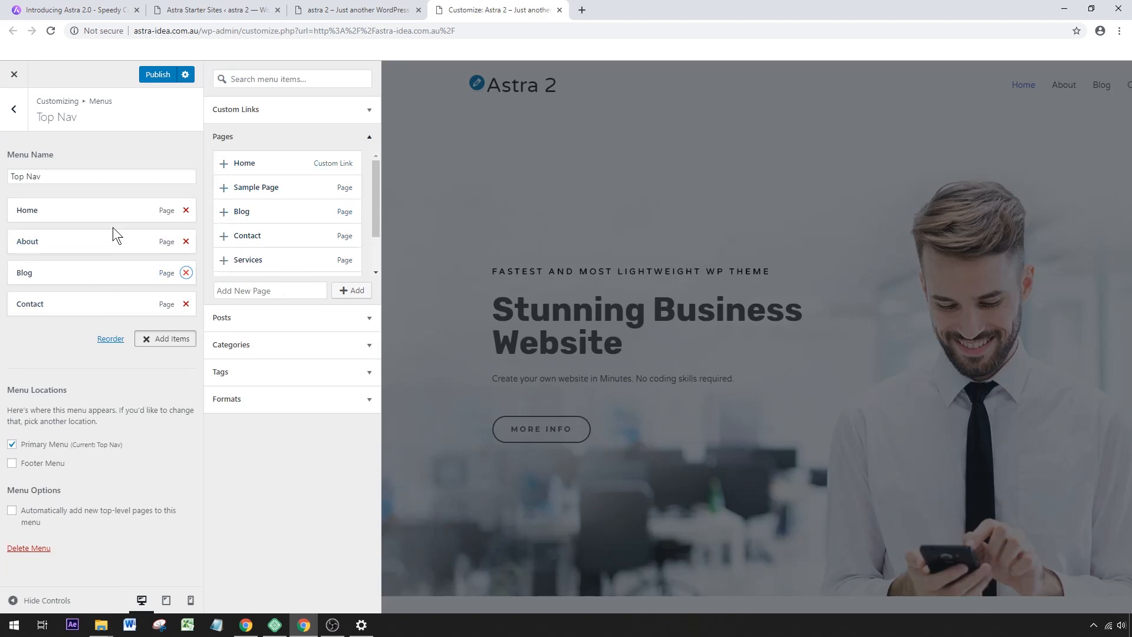
left_click(163, 76)
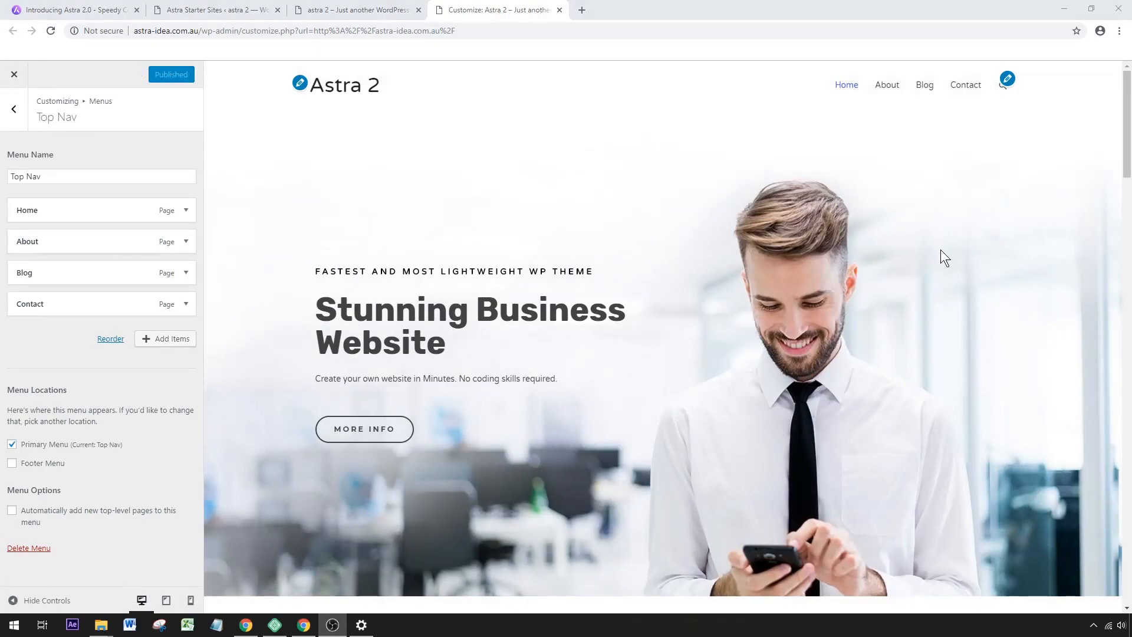
Open the footer logo's image widget settings and the copyright line's Footer Bar settings from the preview.
left_click_drag(1129, 138, 1130, 579)
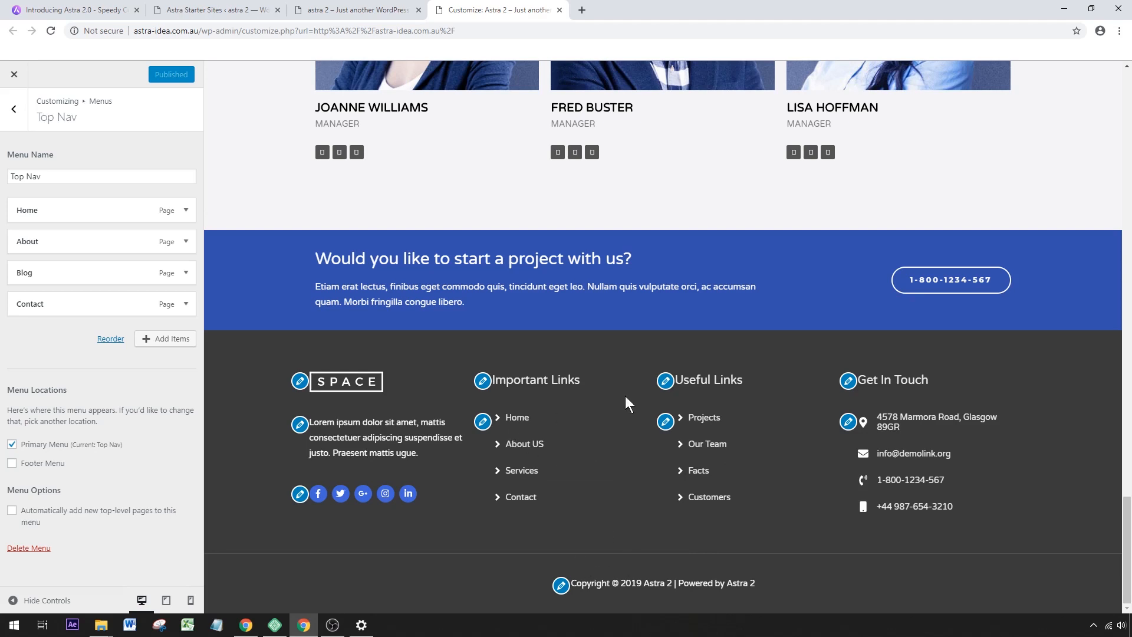
left_click(301, 382)
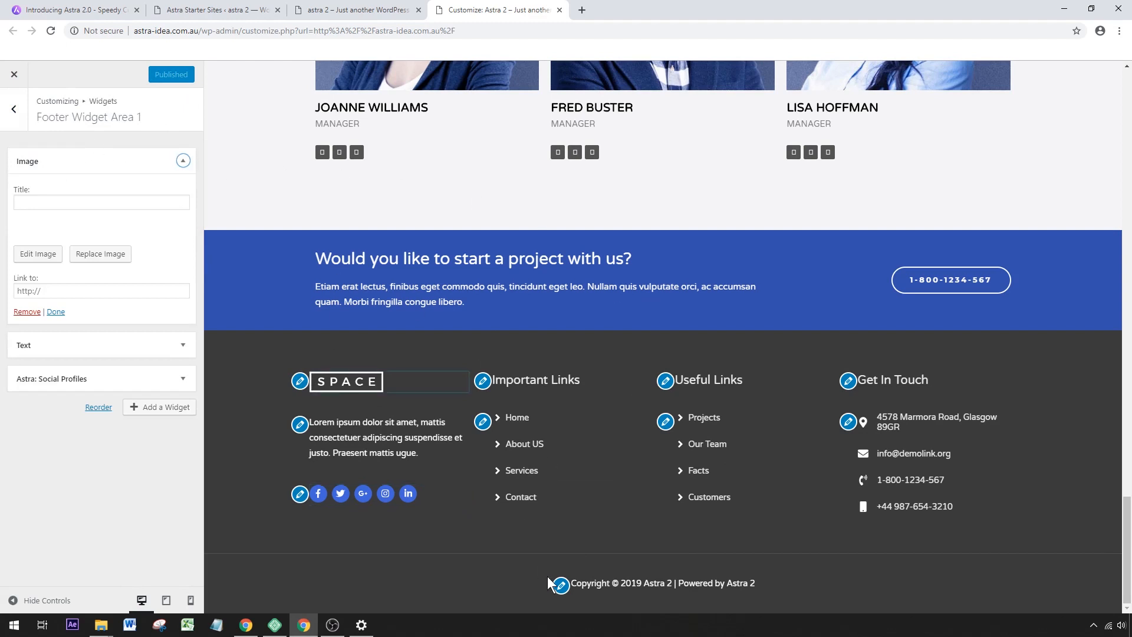
left_click(560, 585)
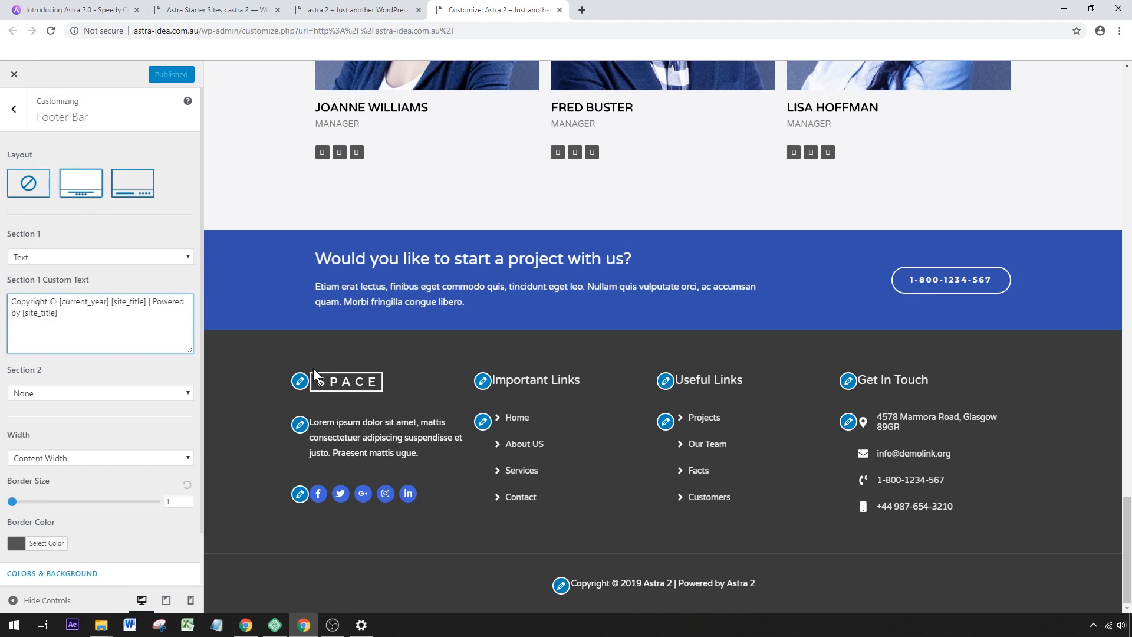
Disable the footer widgets by choosing the empty layout in the Footer Widgets settings.
left_click(14, 110)
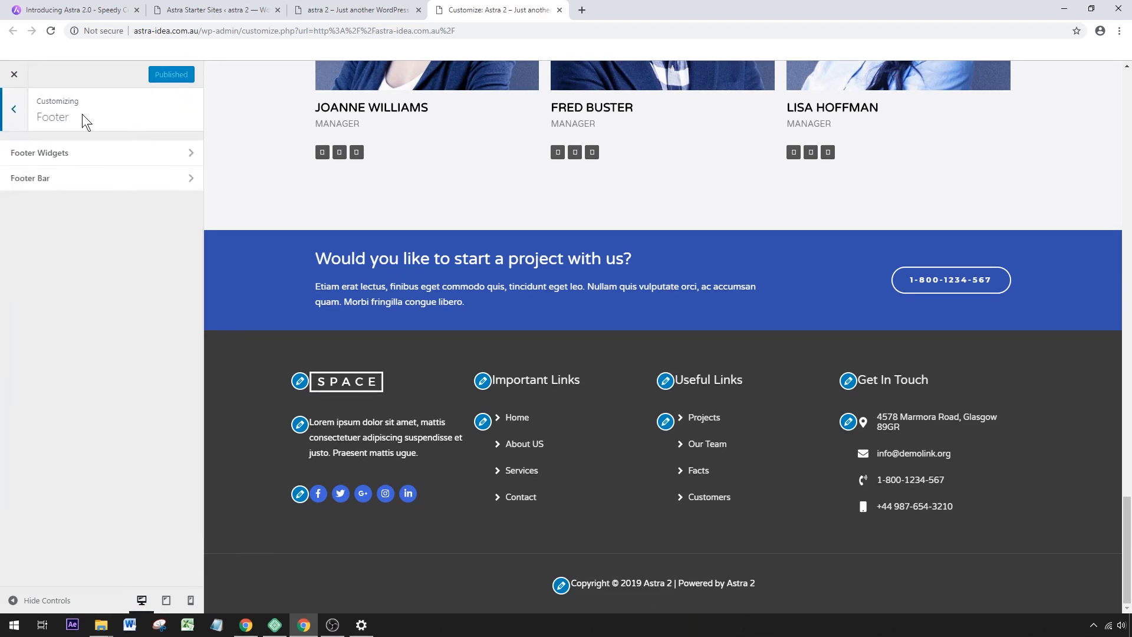
left_click(38, 156)
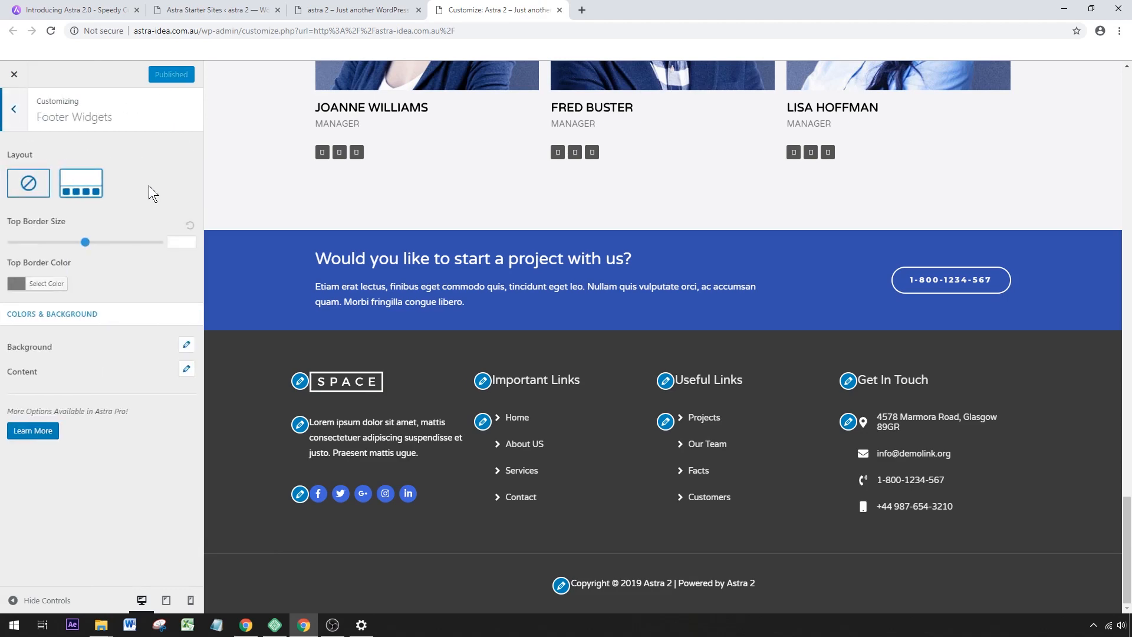
left_click(29, 190)
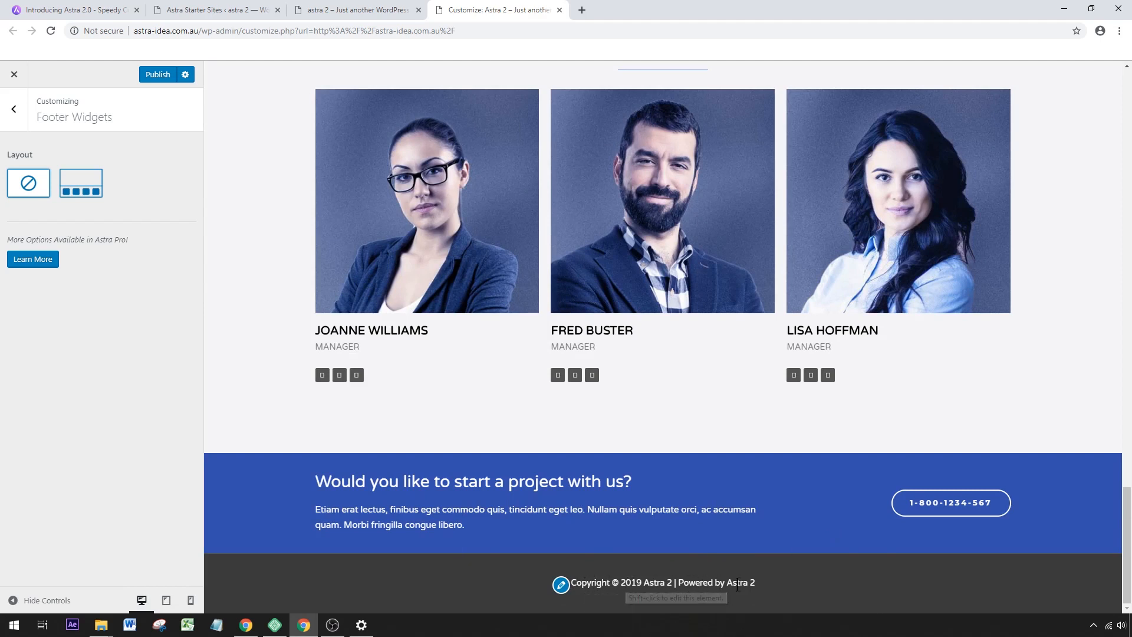
Shorten the Footer Bar's Section 1 custom text to "Copyright © [current_year] [site_title]" and publish the changes.
left_click(561, 586)
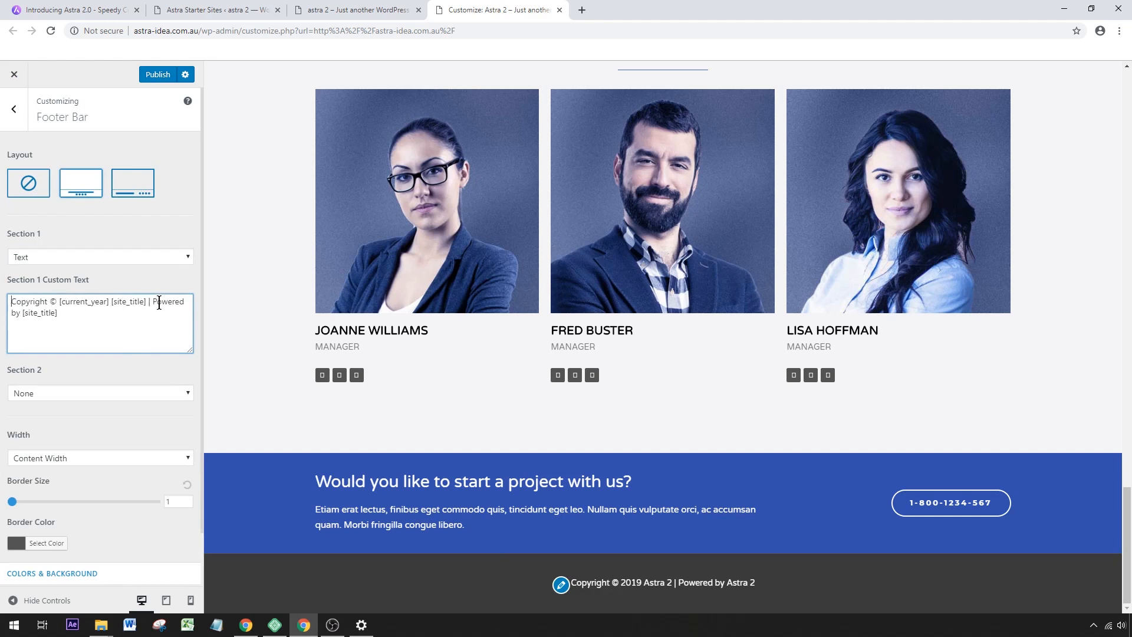
left_click_drag(153, 303, 162, 311)
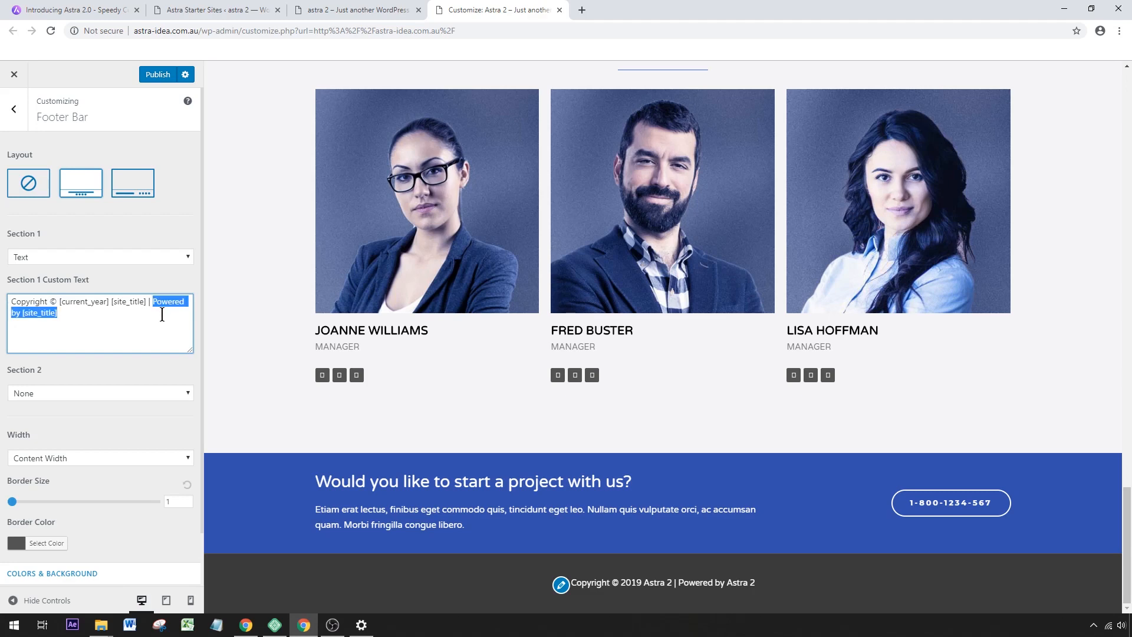
key("BackSpace")
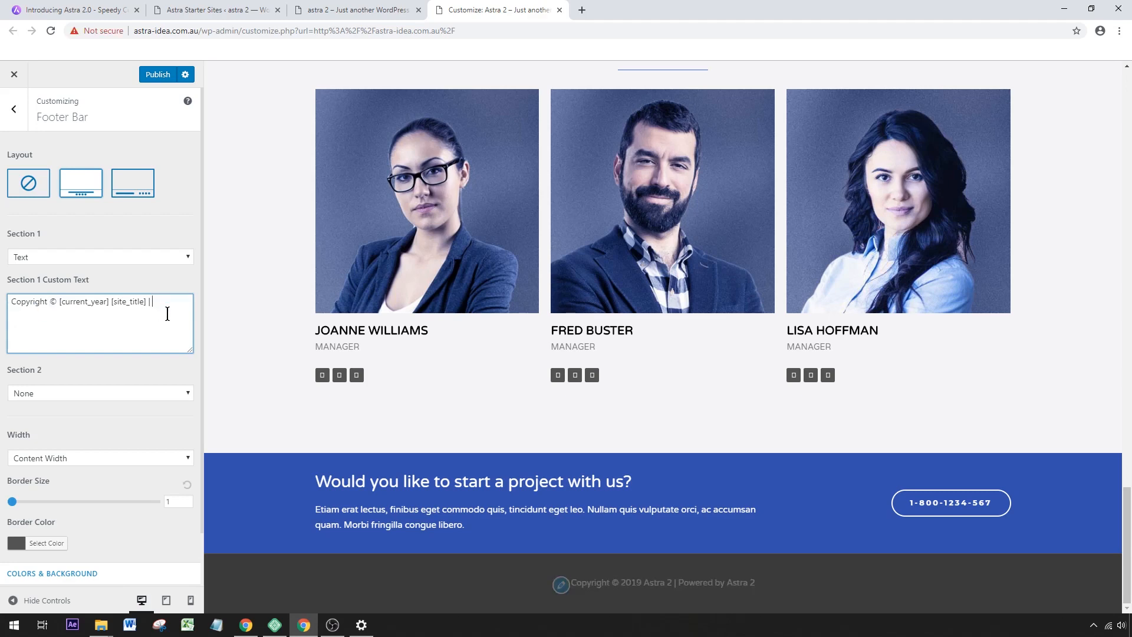
type("Anything")
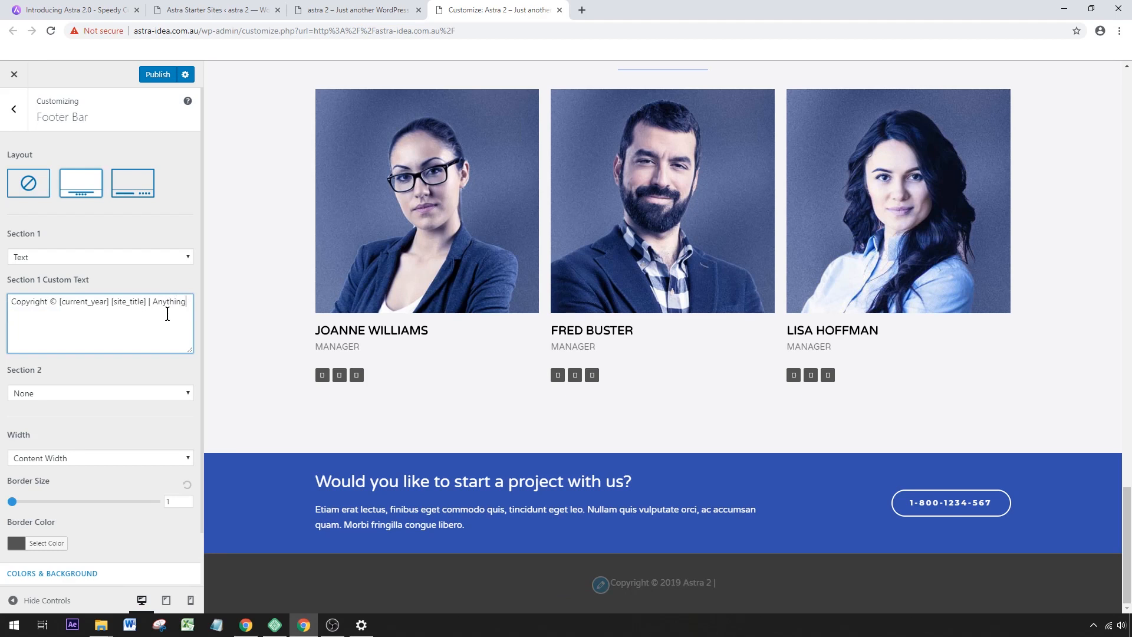
key("BackSpace")
key("BackSpace")
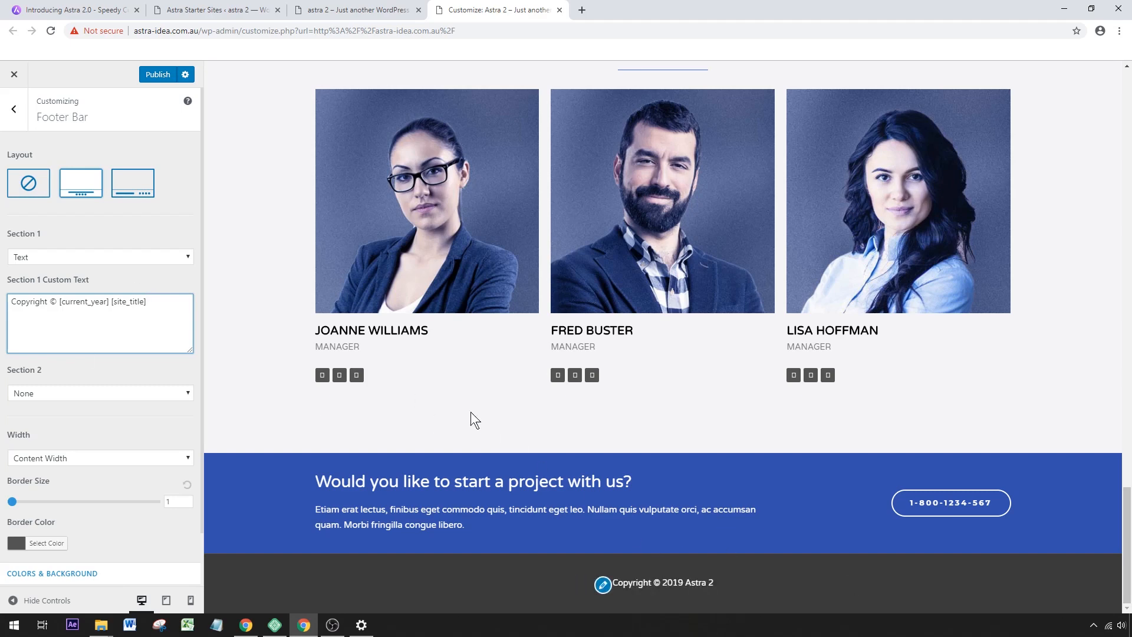
left_click(163, 75)
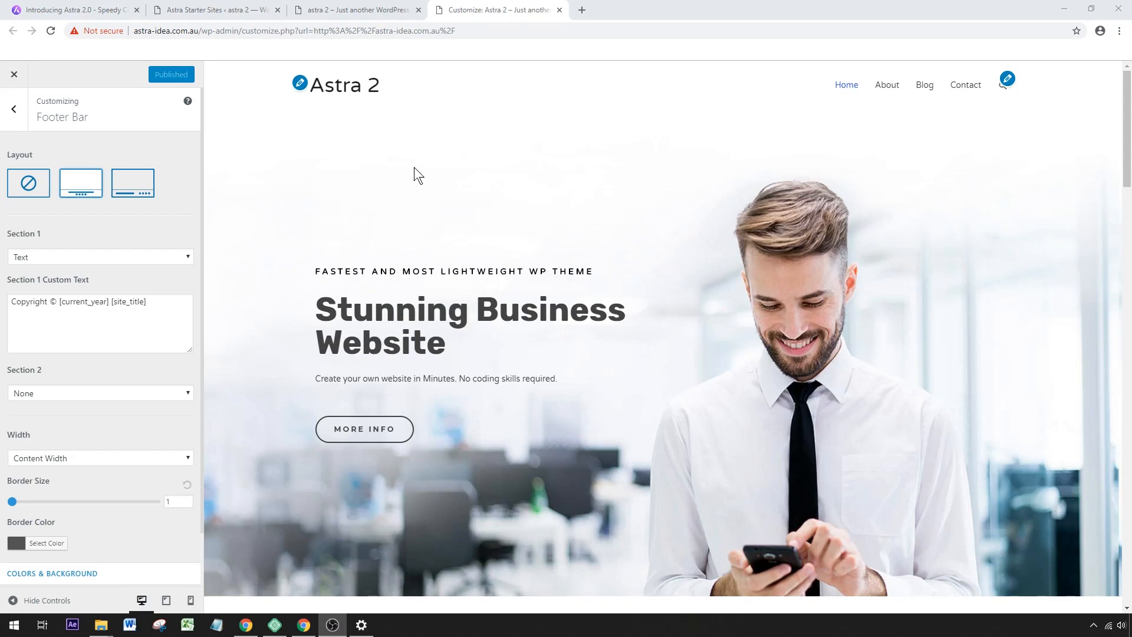
Reload the live home page and check its header, menu and footer against the published customizations.
left_click(362, 6)
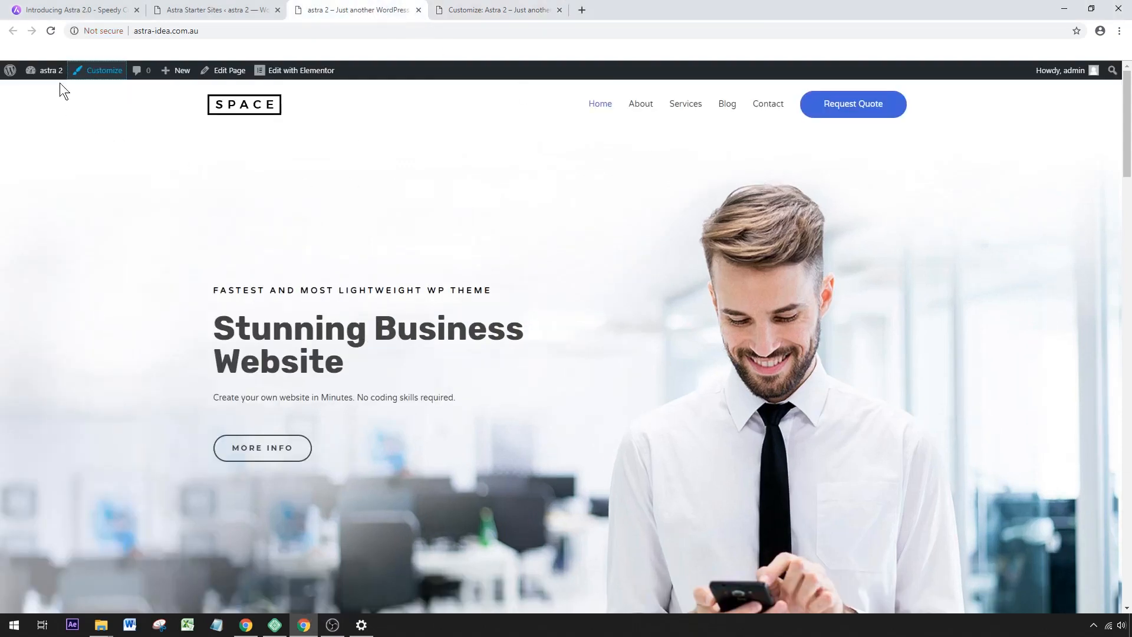
left_click(52, 33)
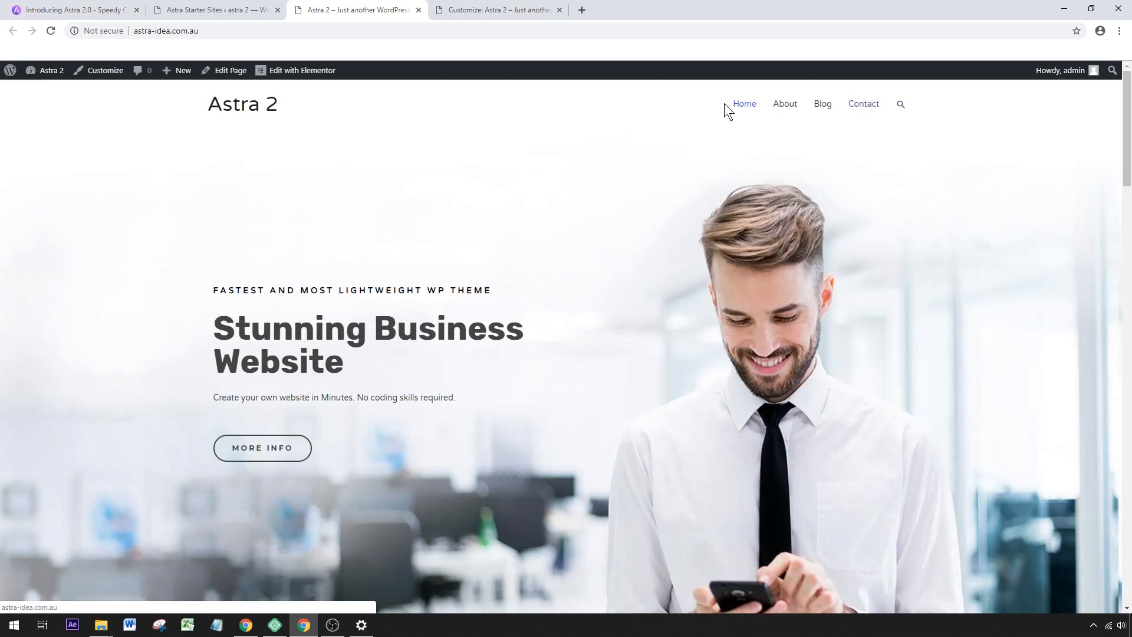
left_click_drag(1127, 134, 1129, 554)
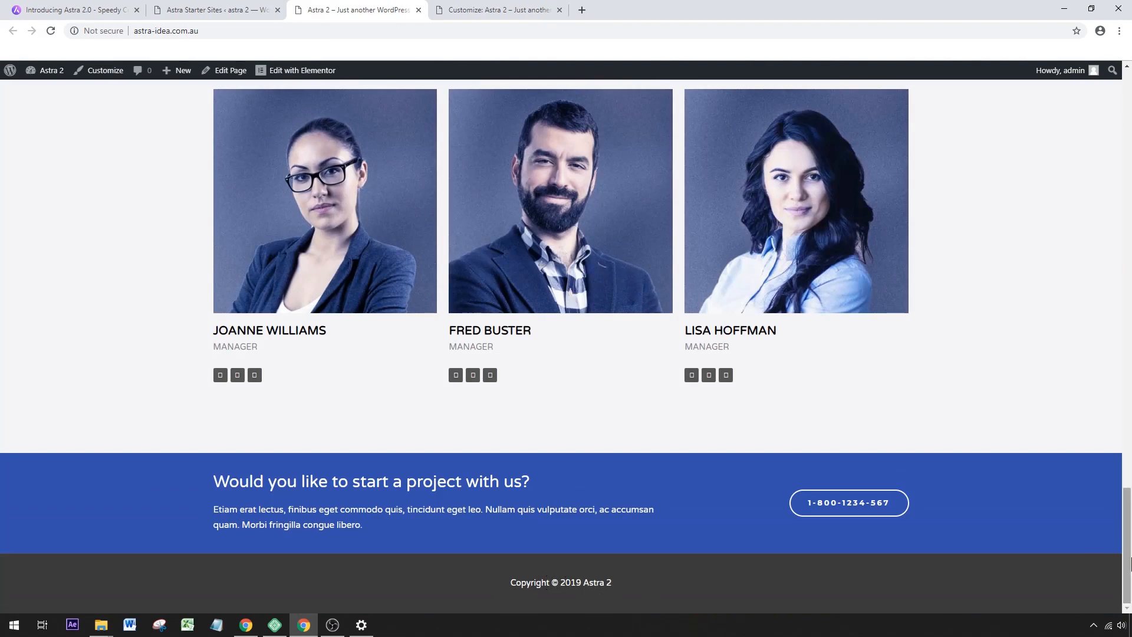
left_click_drag(1129, 565, 1129, 150)
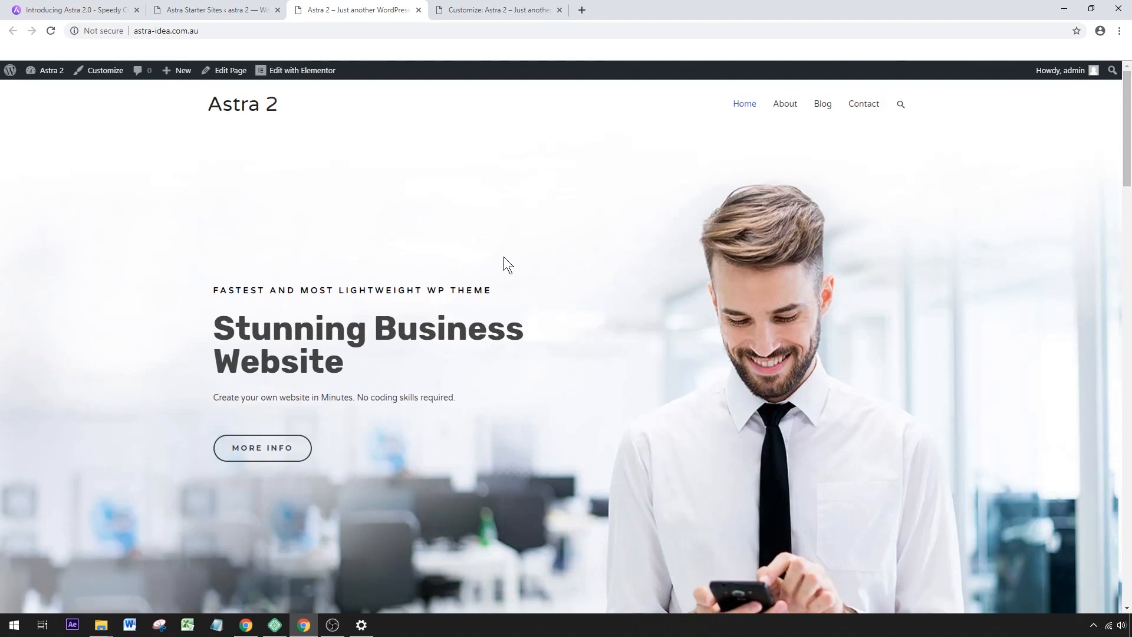
Open the home page in the Elementor editor in a new tab and dismiss the Flexbox Changes note.
right_click(301, 74)
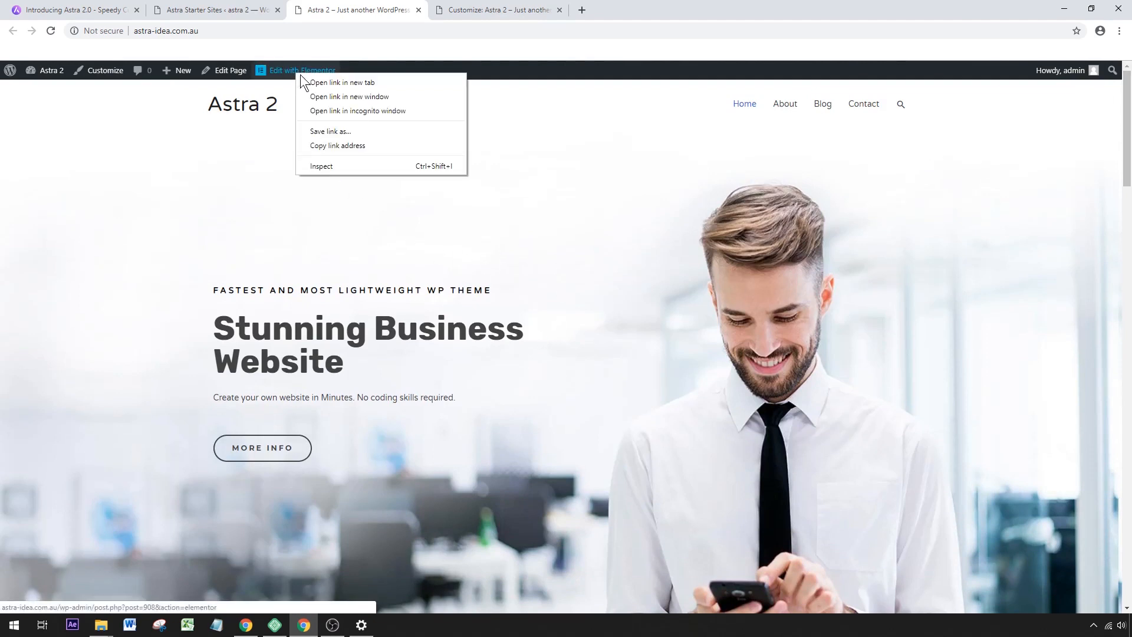
left_click(339, 83)
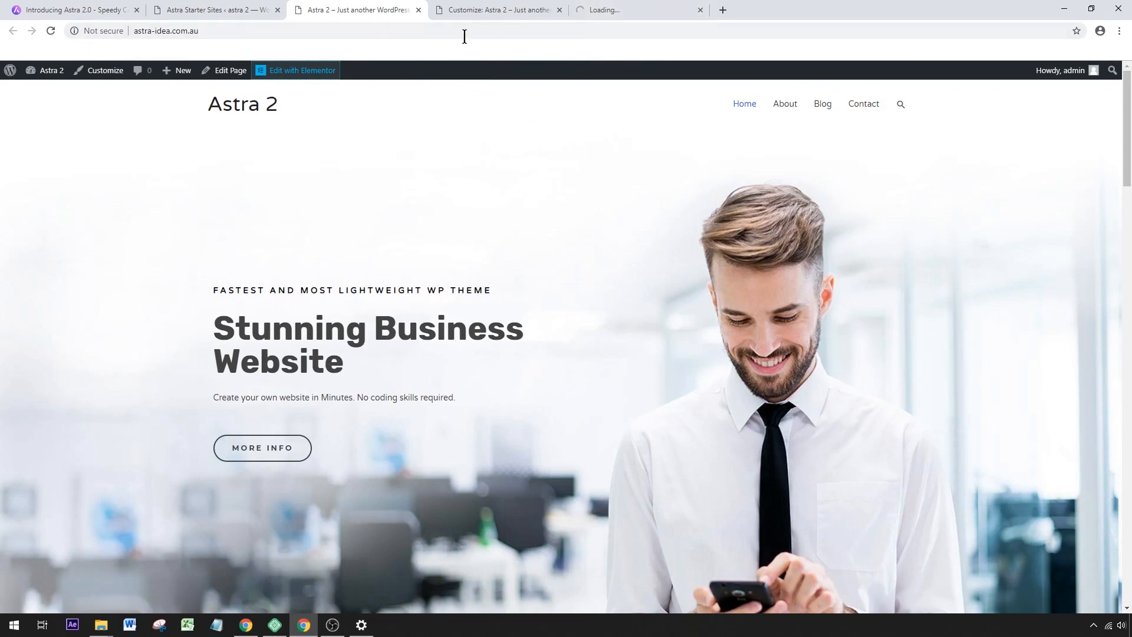
left_click(481, 12)
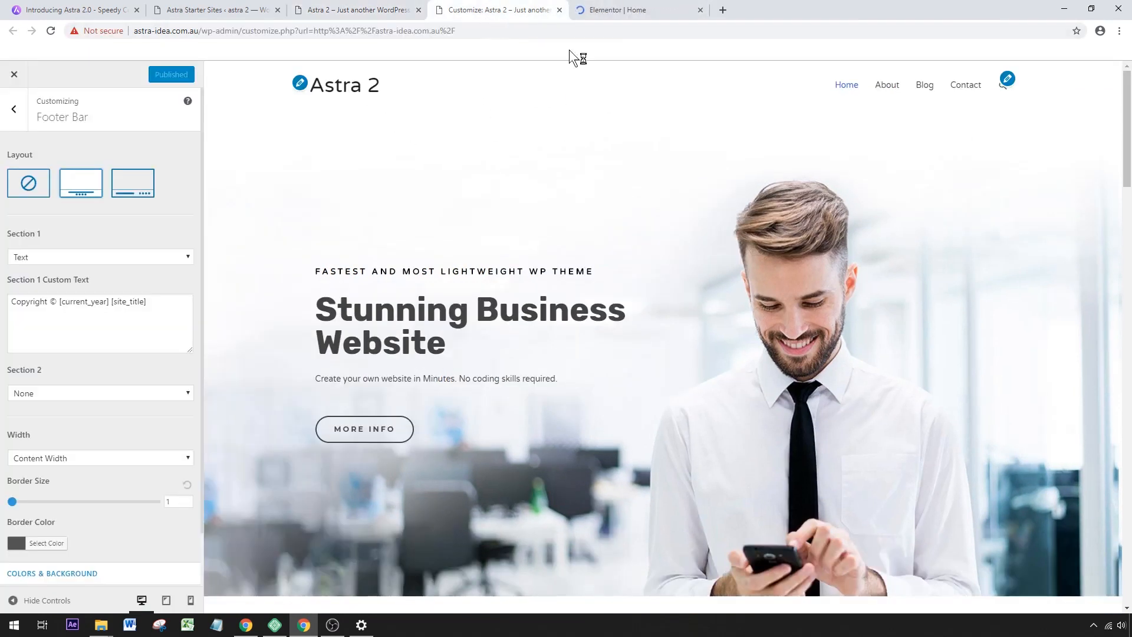
left_click(626, 12)
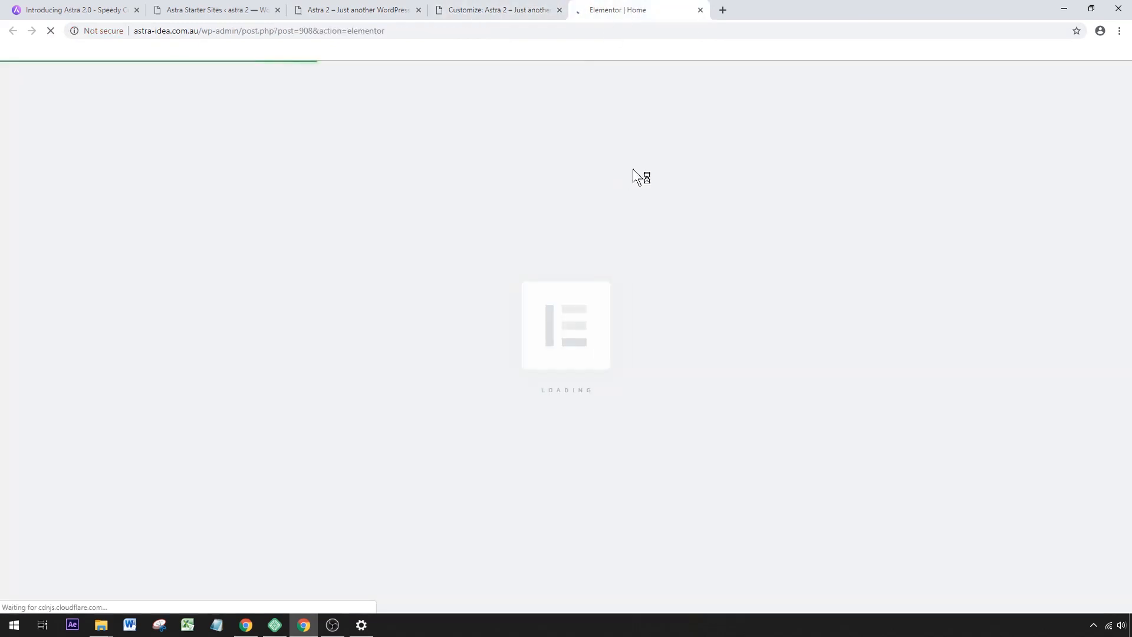
left_click(338, 12)
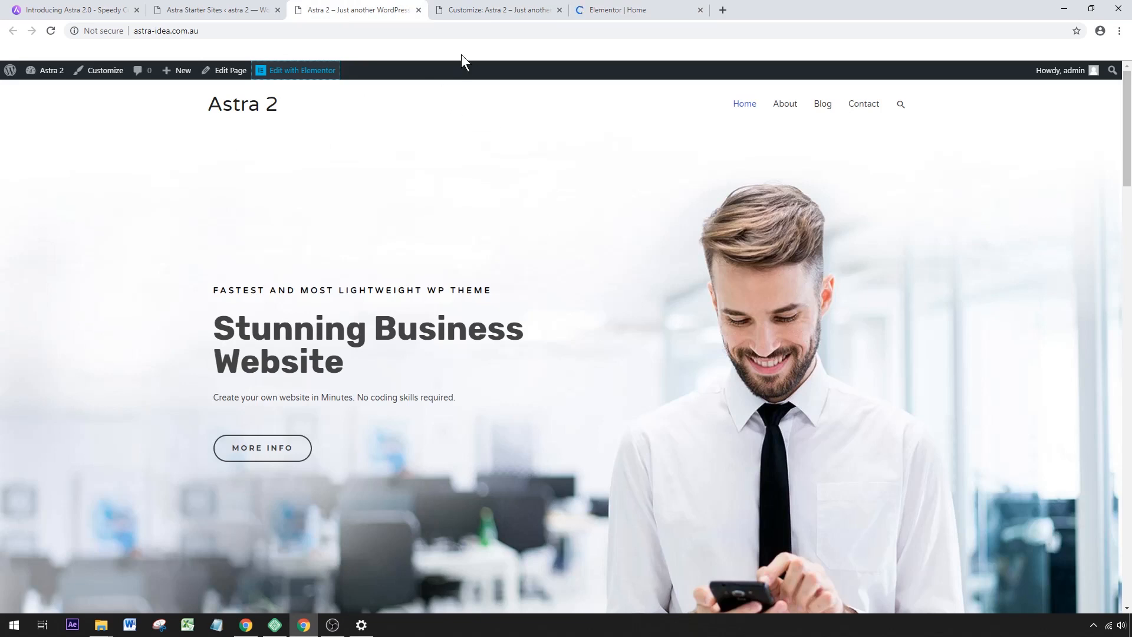
left_click(594, 12)
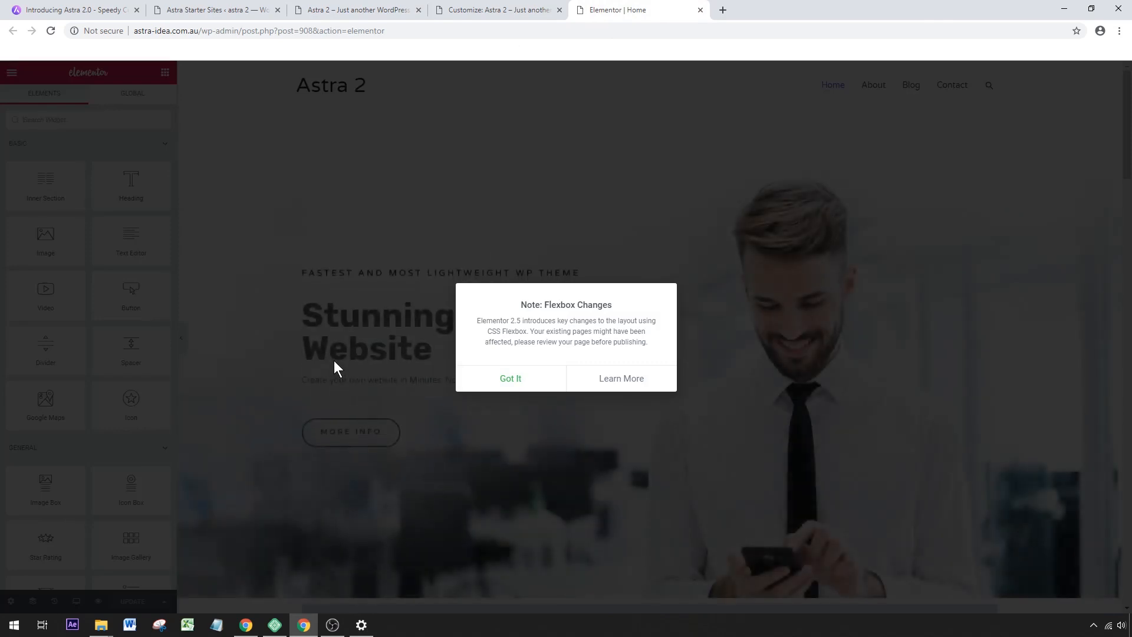
left_click(511, 378)
Review the home page layout in the editor, from the hero banner through the services to the Portfolio section.
left_click(682, 351)
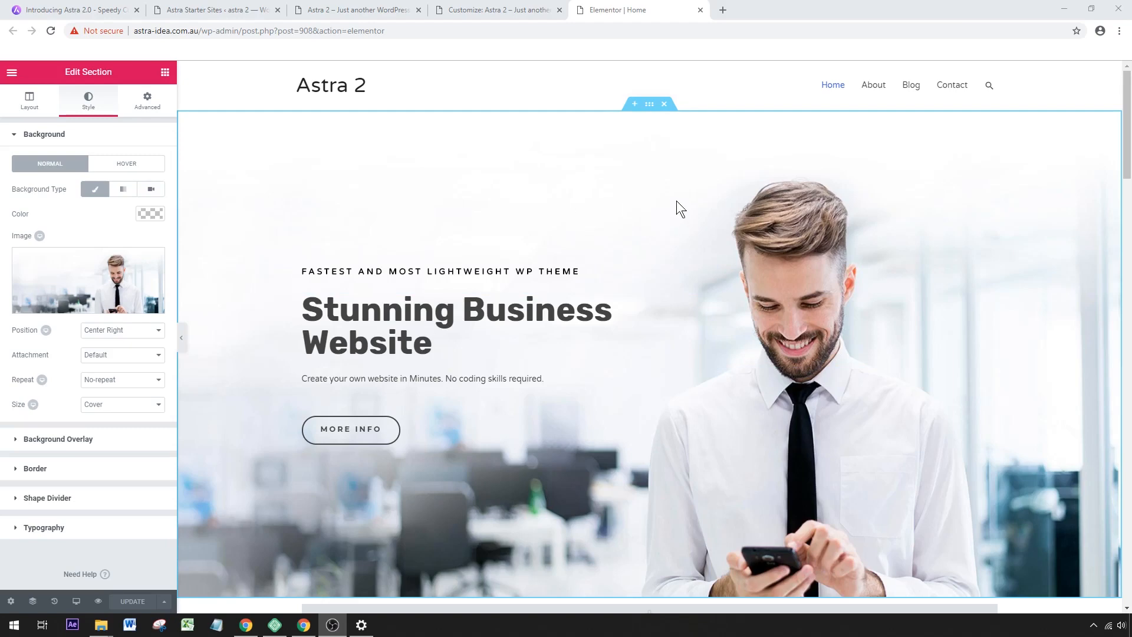
scroll(652, 124, "down", 5)
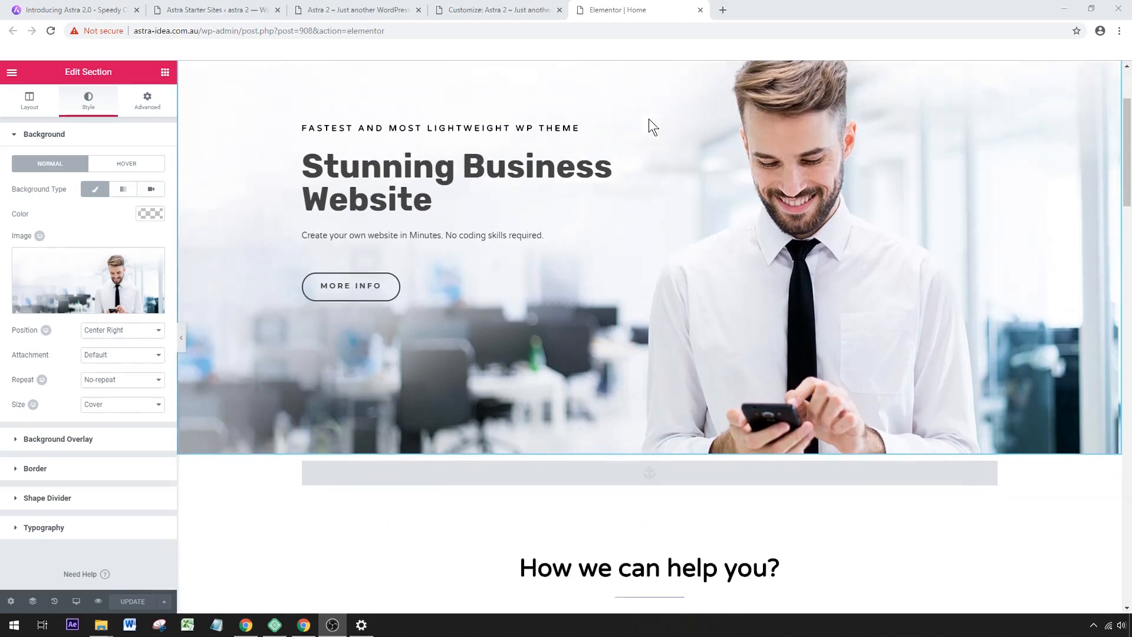
scroll(602, 139, "up", 3)
scroll(652, 250, "down", 3)
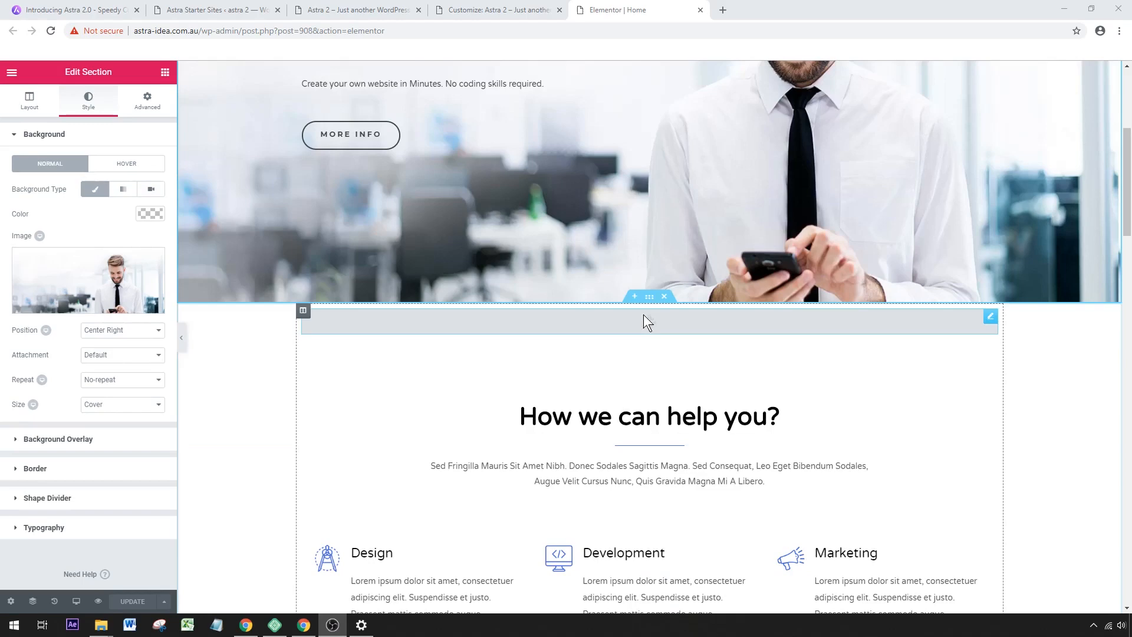
scroll(653, 307, "down", 1)
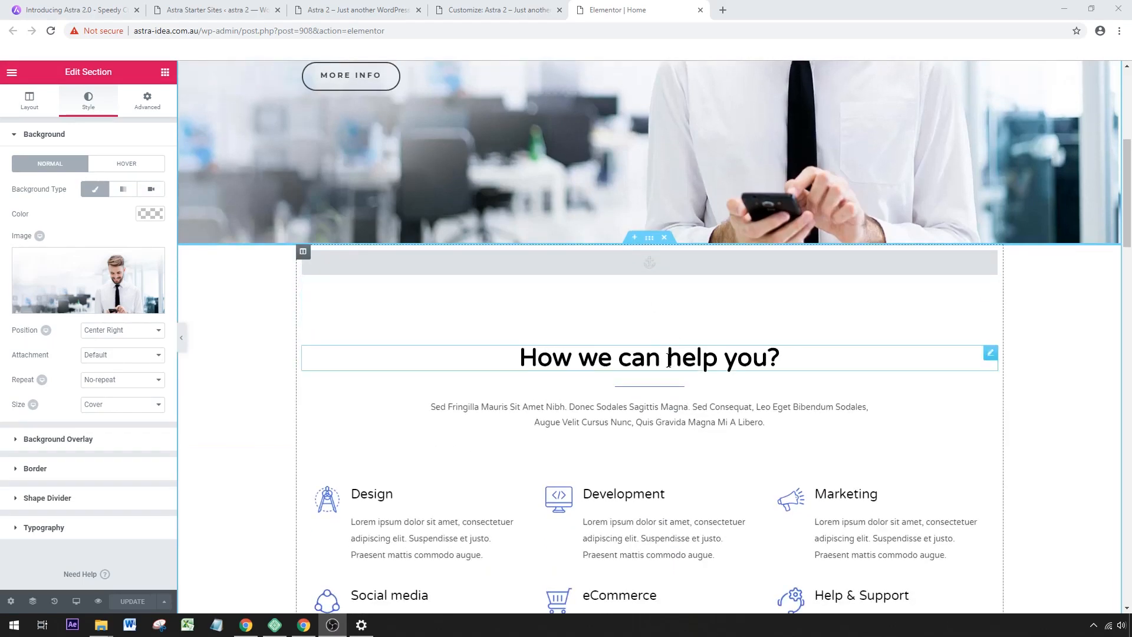
scroll(700, 355, "down", 5)
scroll(646, 320, "down", 3)
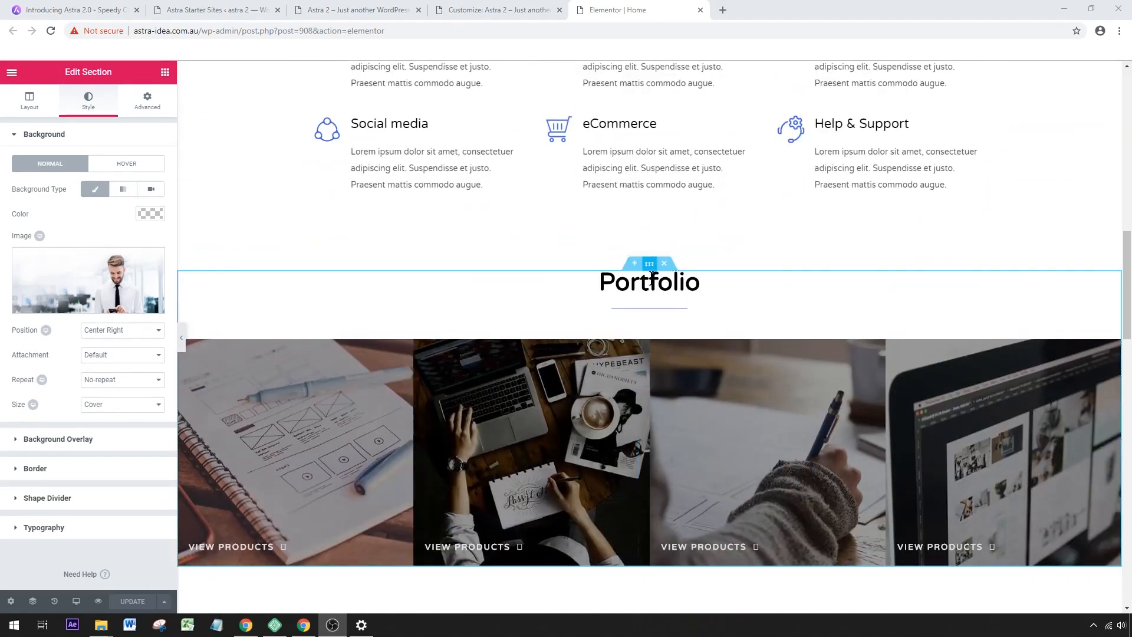
Delete the "What clients say" section from the home page.
scroll(650, 269, "down", 6)
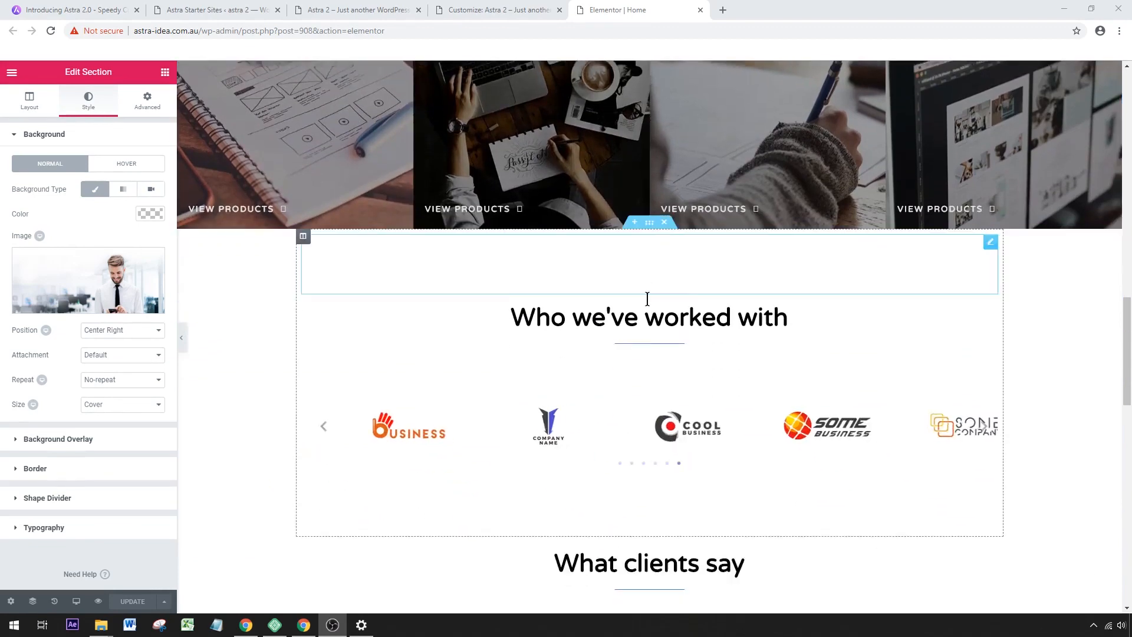
scroll(646, 217, "down", 5)
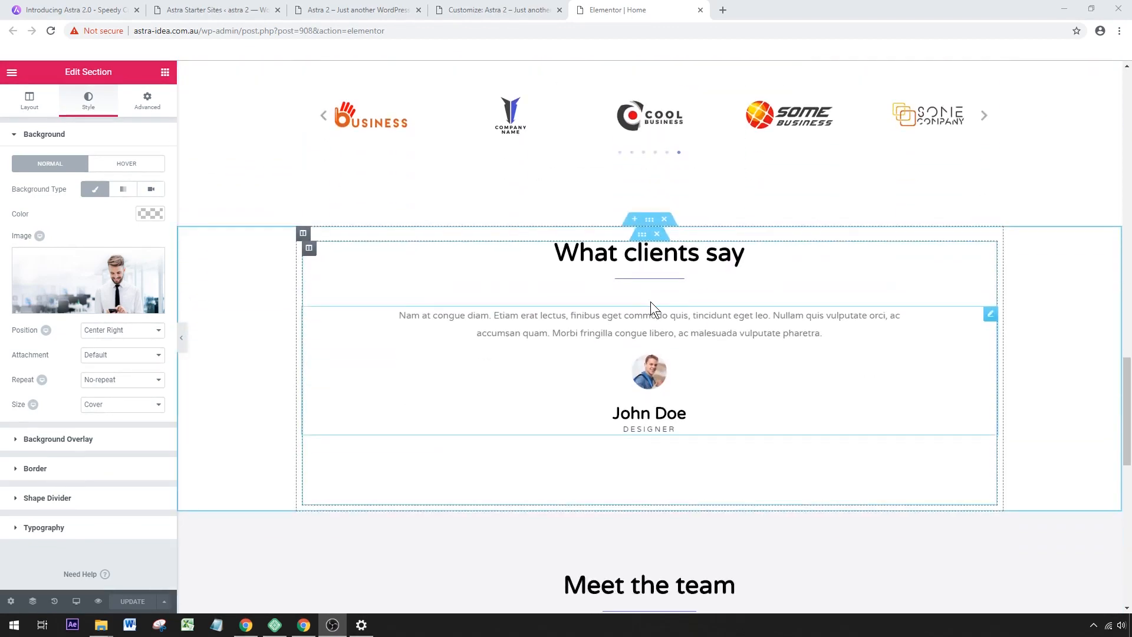
left_click(660, 219)
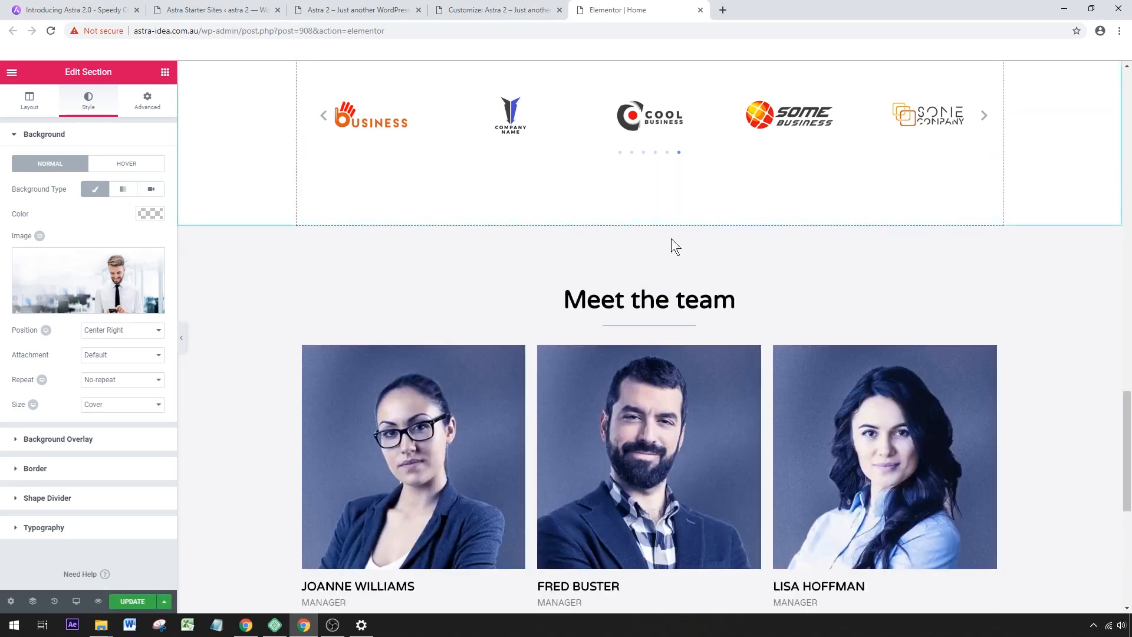
Move the "Meet the team" section above the "Who we've worked with" section.
scroll(740, 243, "down", 2)
scroll(740, 243, "down", 1)
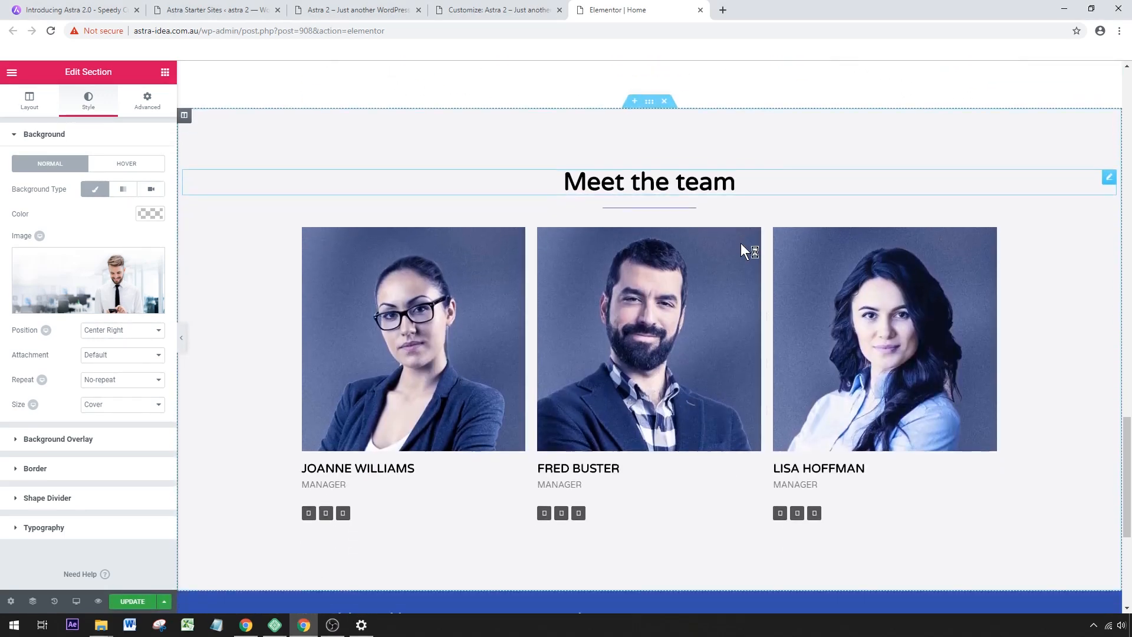
scroll(699, 228, "up", 4)
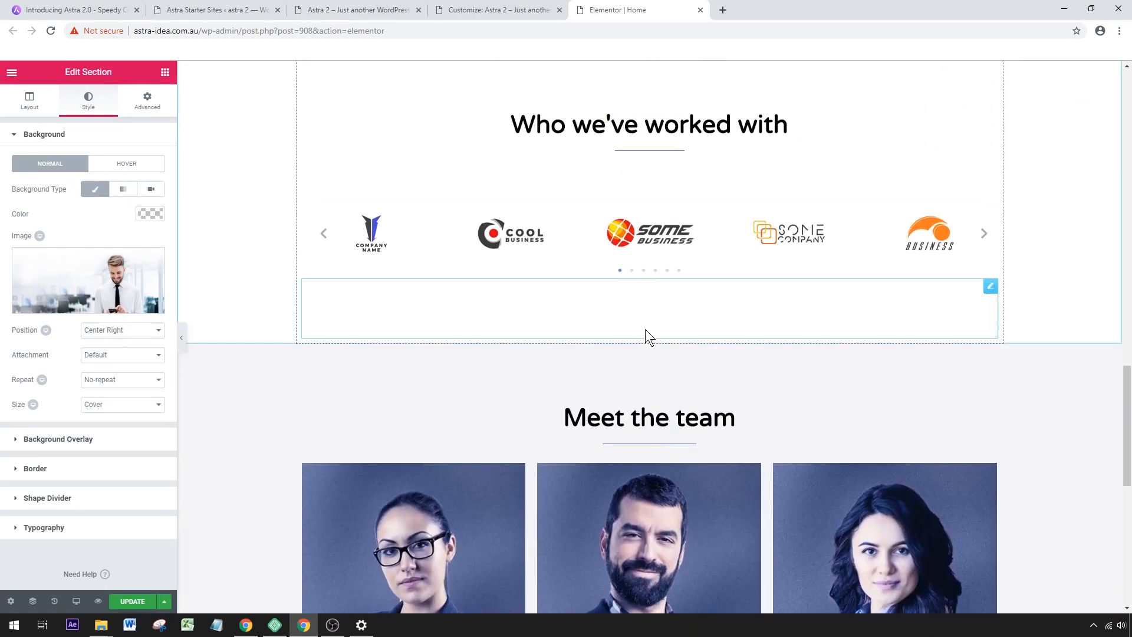
left_click_drag(649, 339, 610, 146)
Try moving the spacer from the first Portfolio column into the second column, and undo the move.
scroll(766, 291, "up", 3)
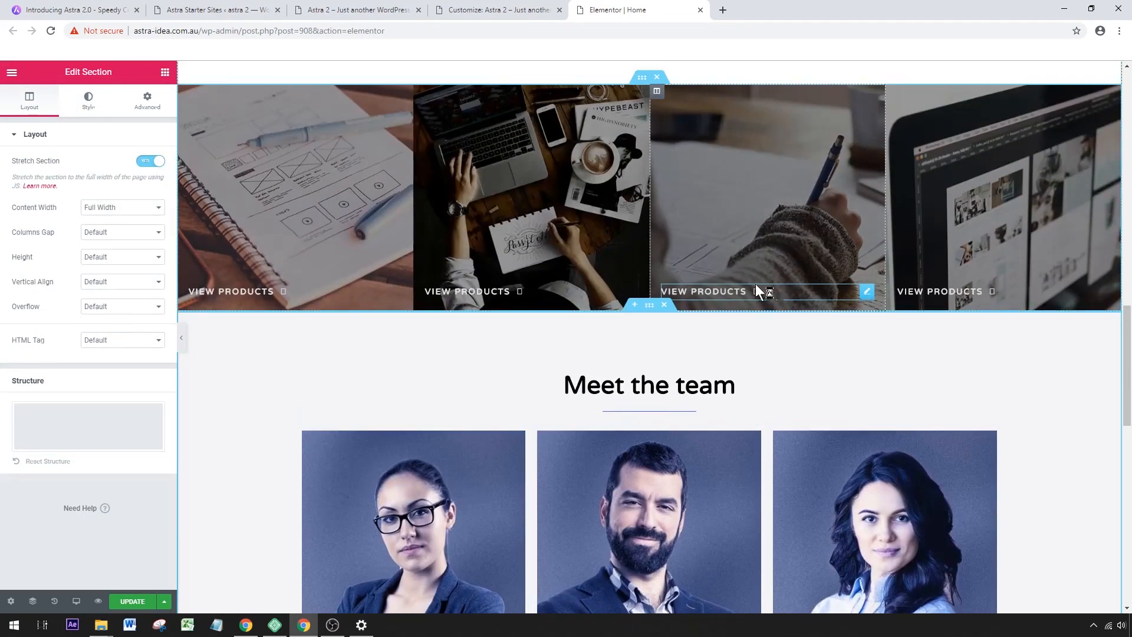
scroll(808, 134, "up", 3)
left_click_drag(337, 362, 541, 357)
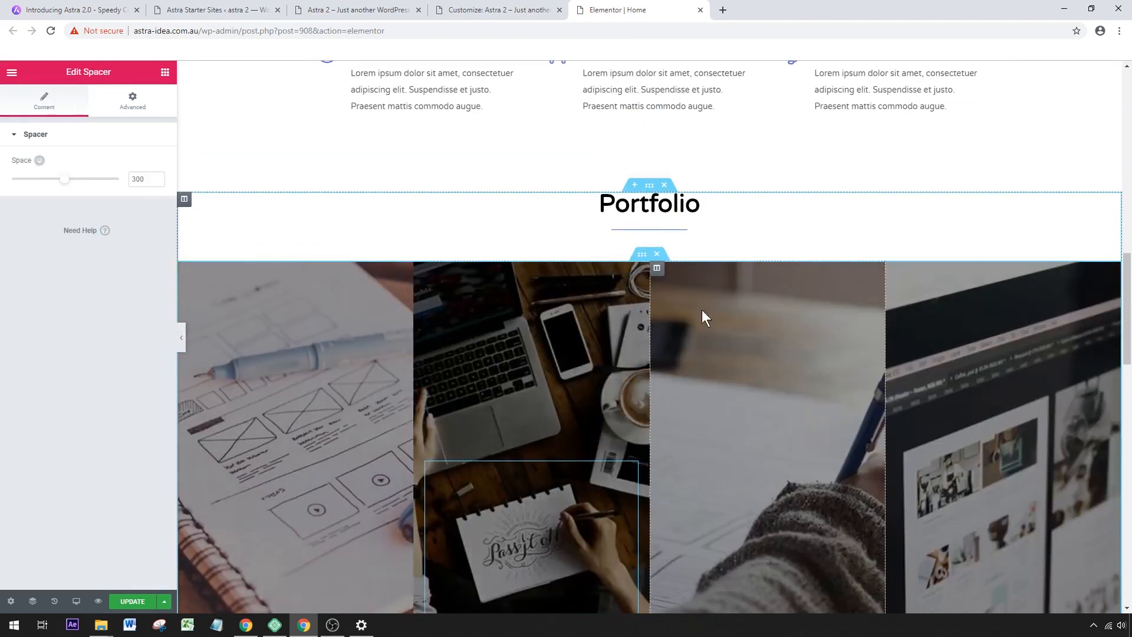
key("ctrl+z")
Replace the hero section's background image with proj6.jpg from the media library and check how it looks on the page.
scroll(526, 320, "up", 15)
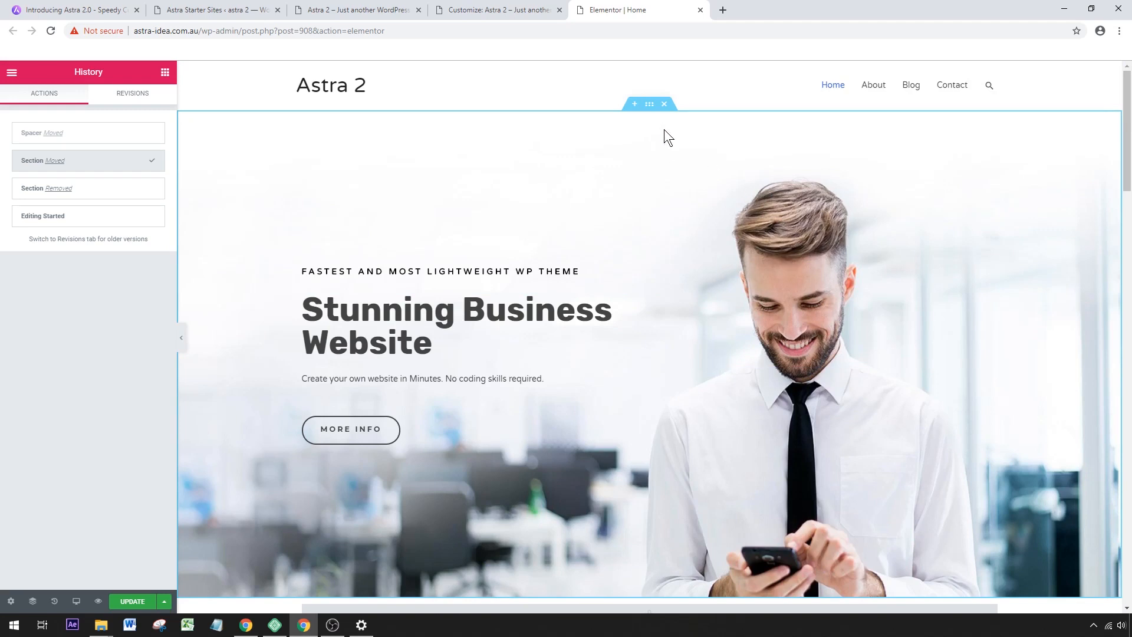
left_click(650, 104)
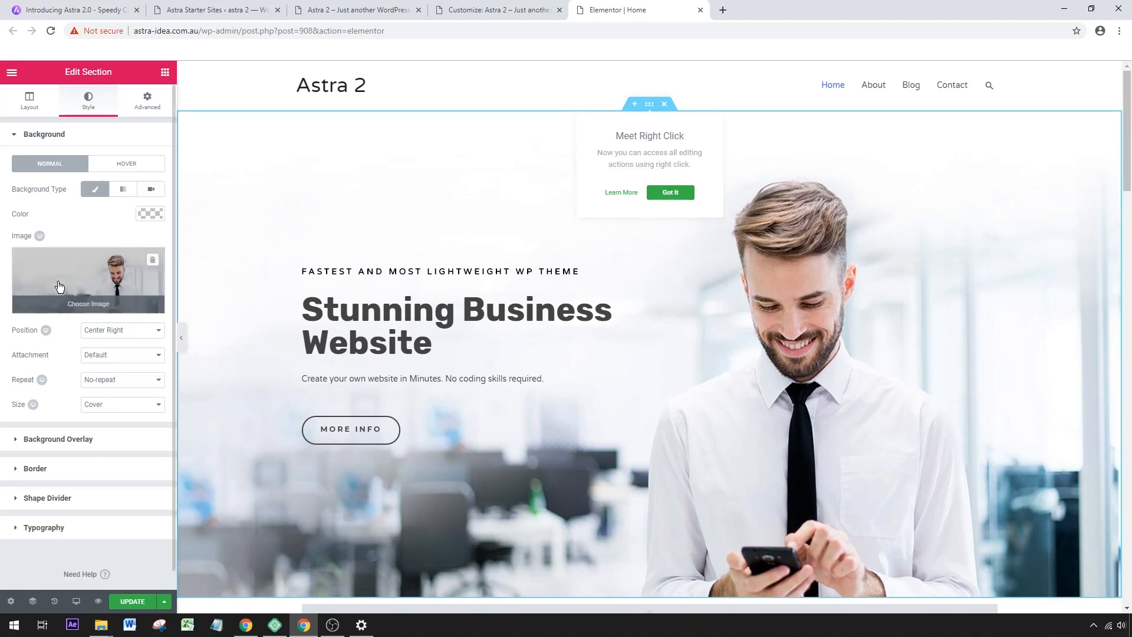
left_click(30, 100)
left_click(89, 105)
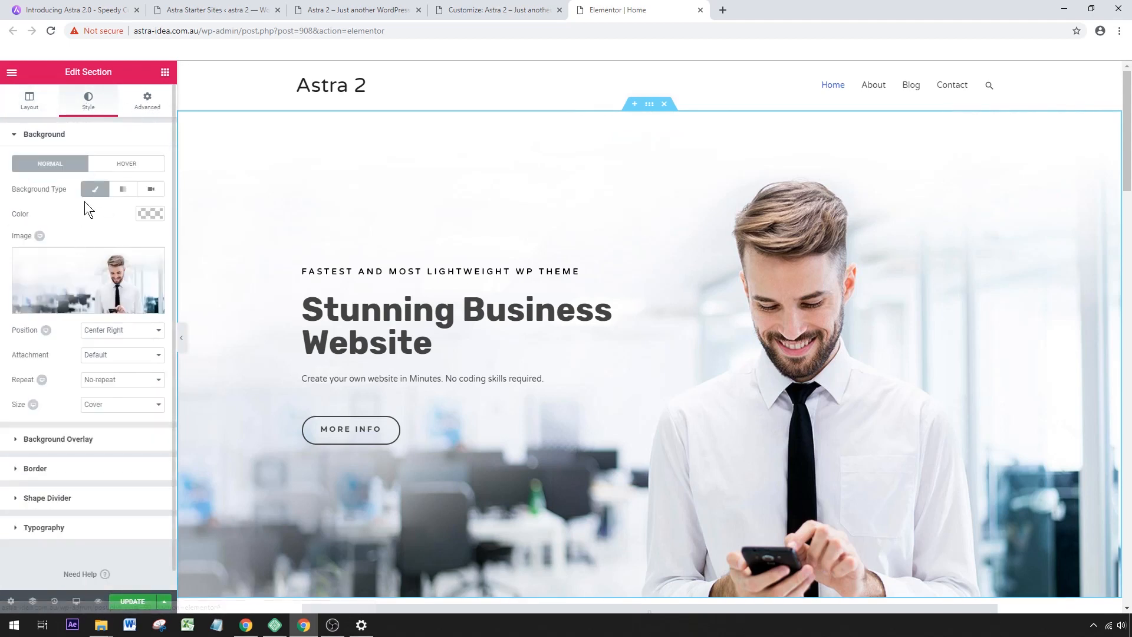
left_click(78, 309)
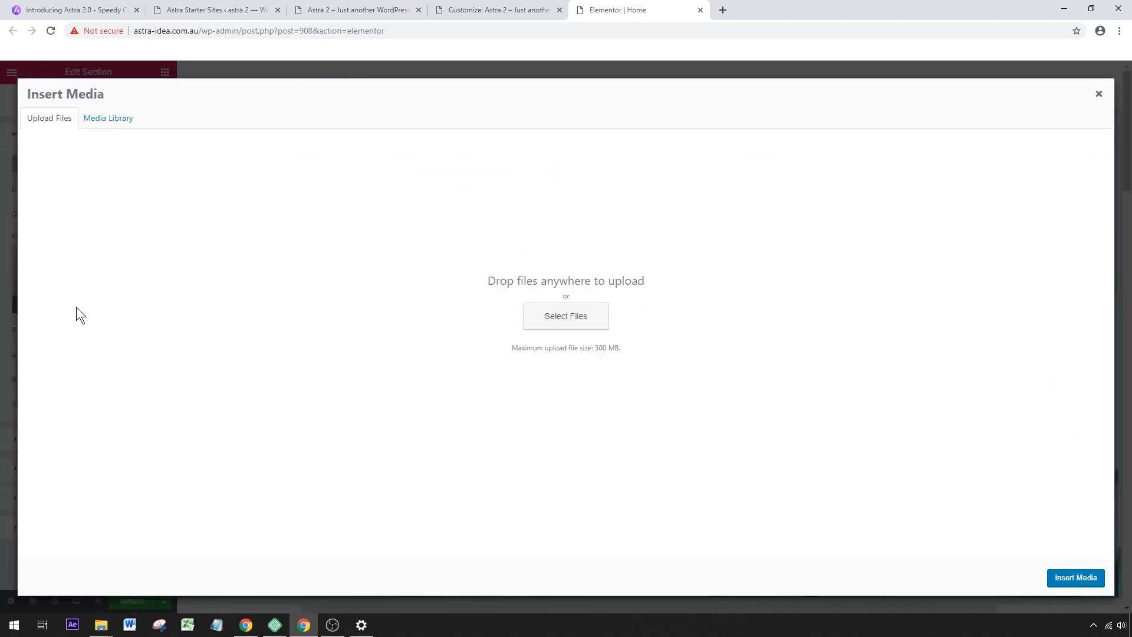
left_click(108, 119)
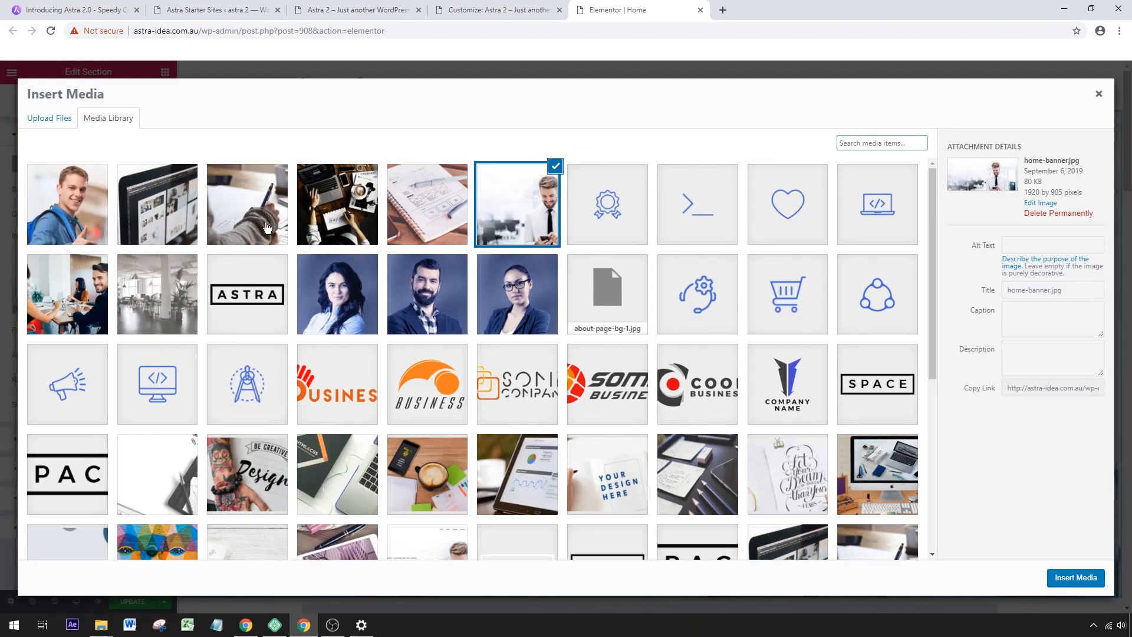
left_click(250, 211)
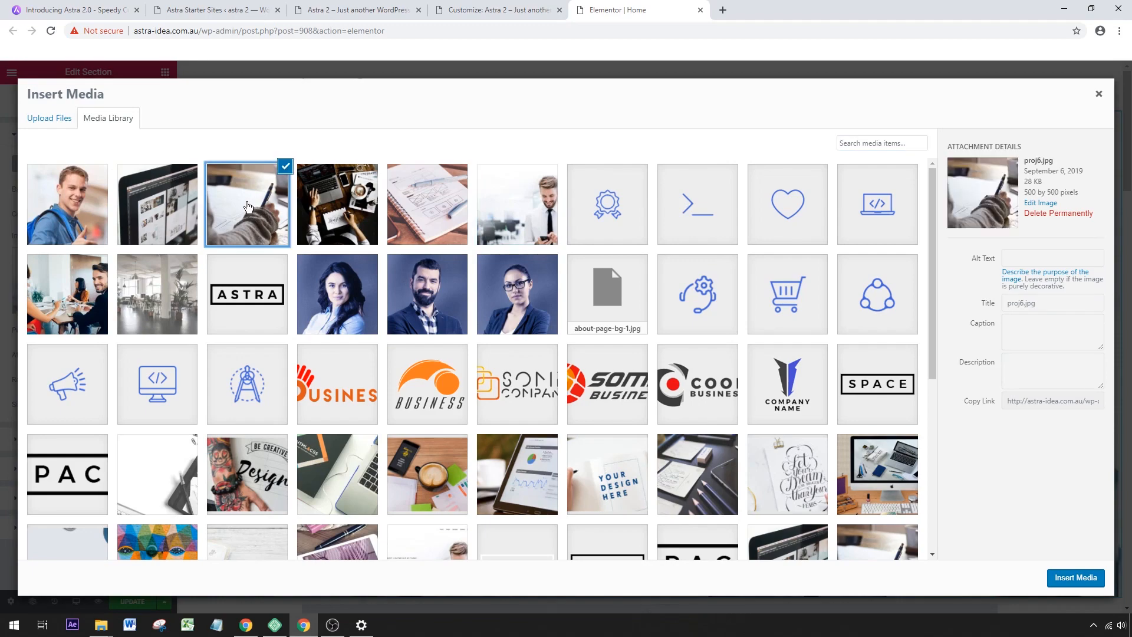
left_click(1067, 577)
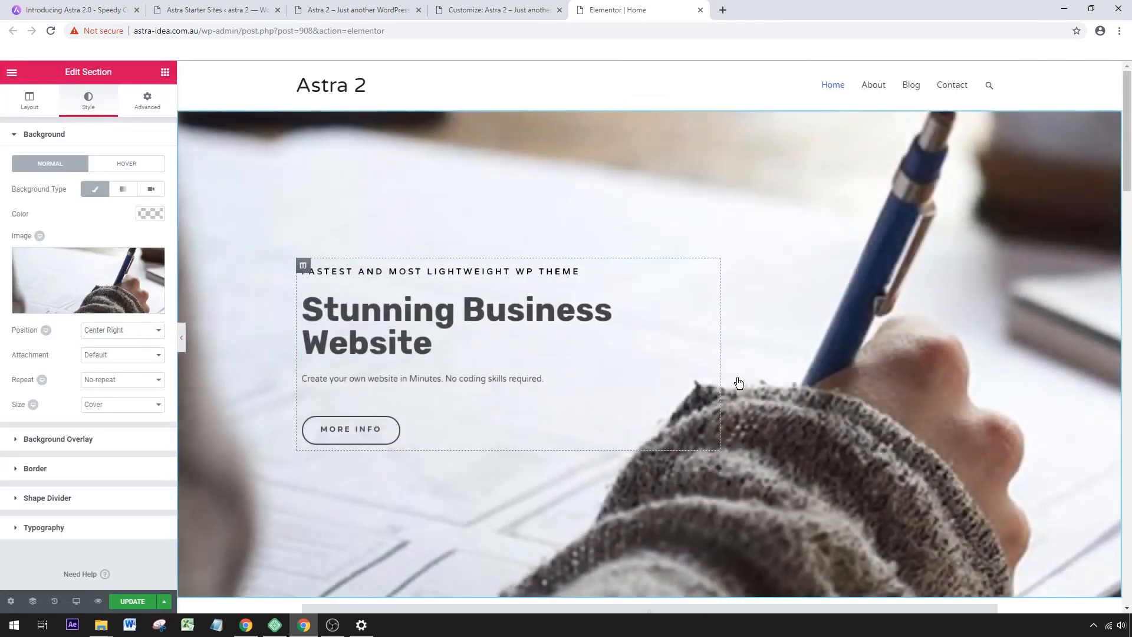
left_click_drag(1129, 175, 1130, 191)
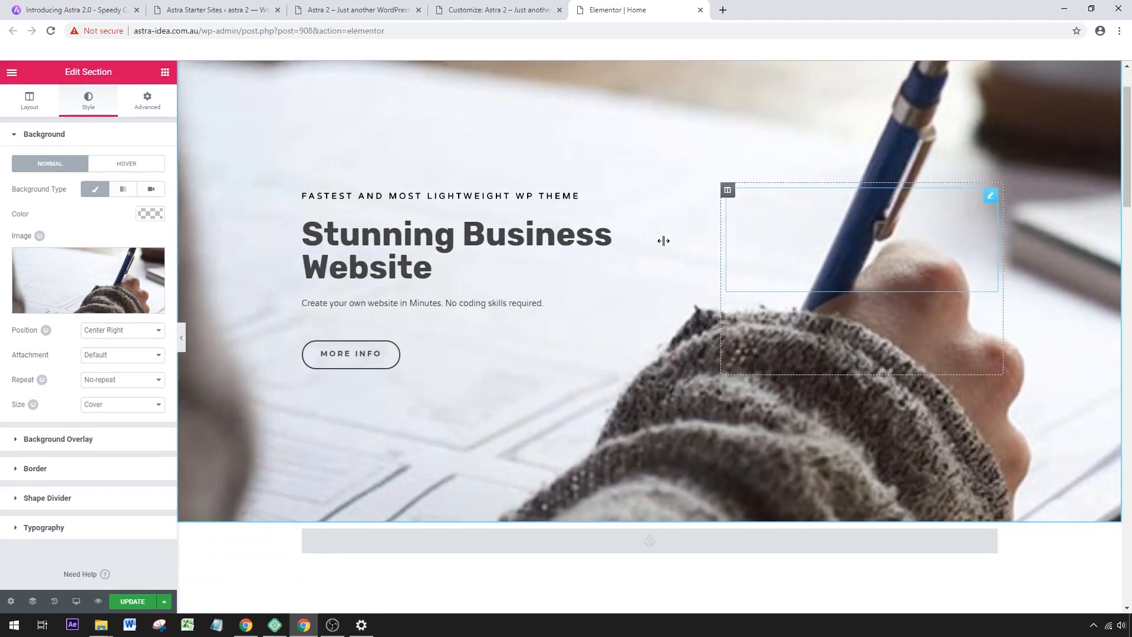
scroll(815, 296, "up", 2)
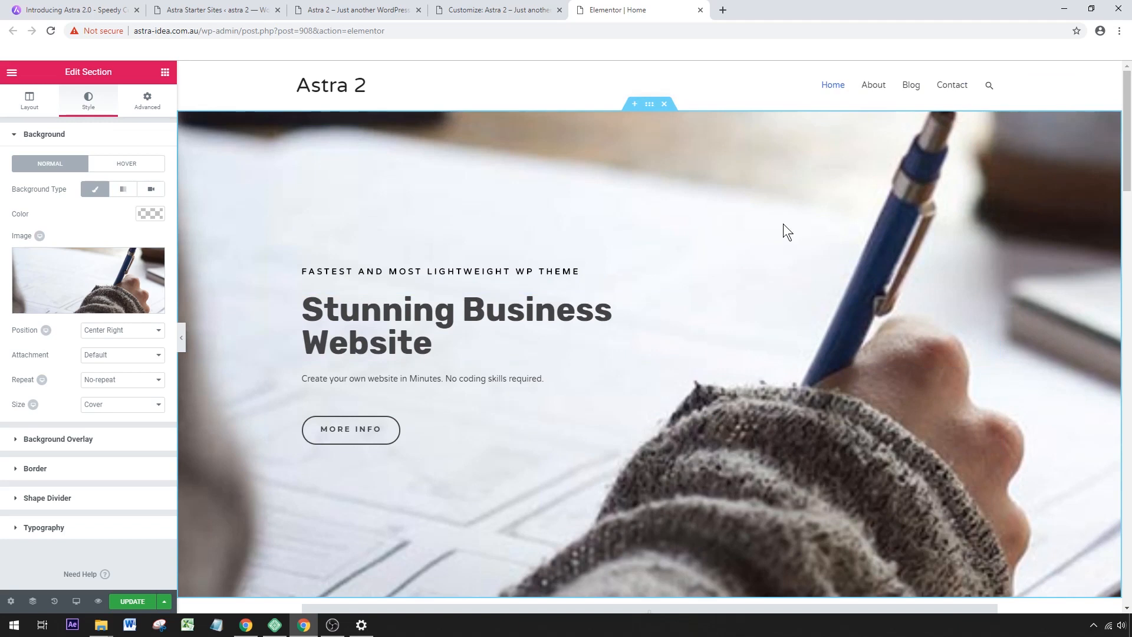
Open the Pexels website in a new browser tab and search its stock photos for "writing".
left_click(723, 10)
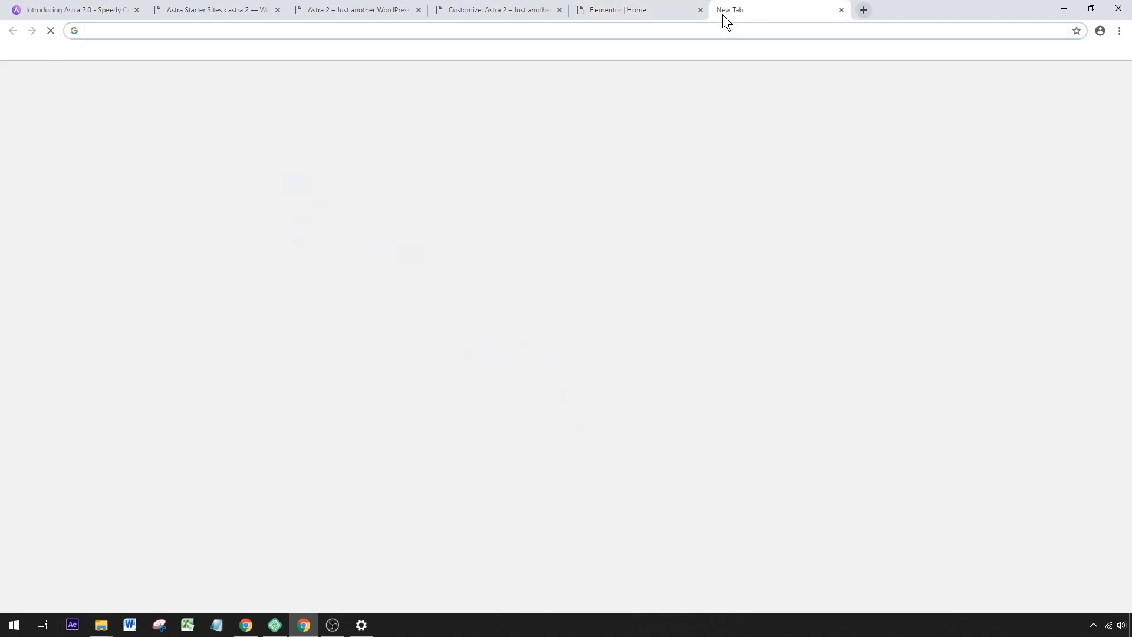
type("pex")
key("Return")
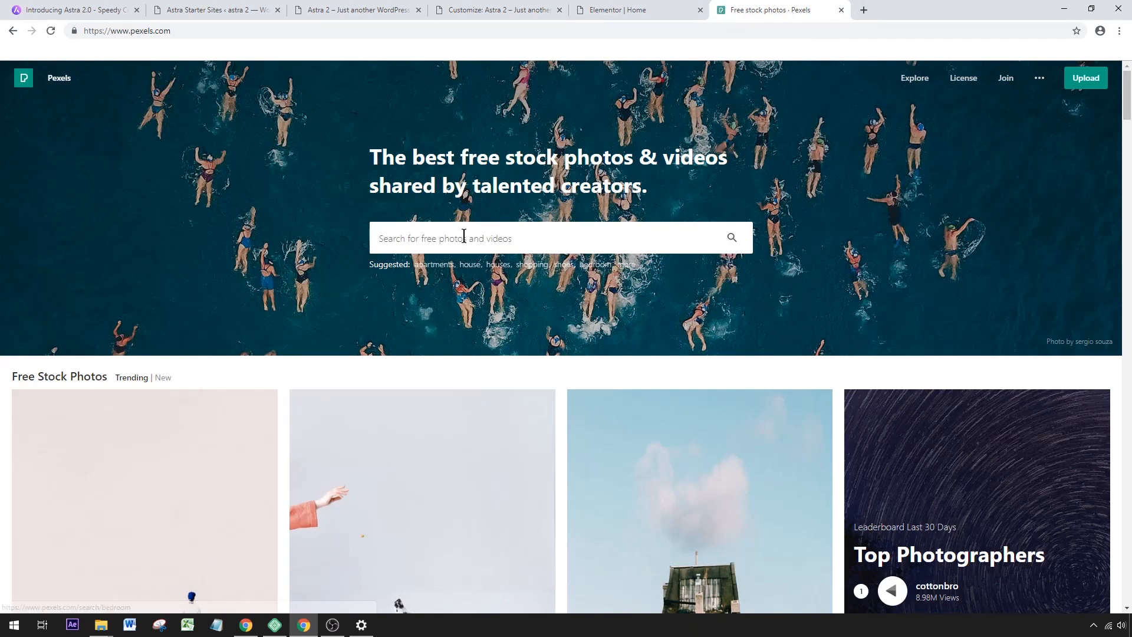
type("wri")
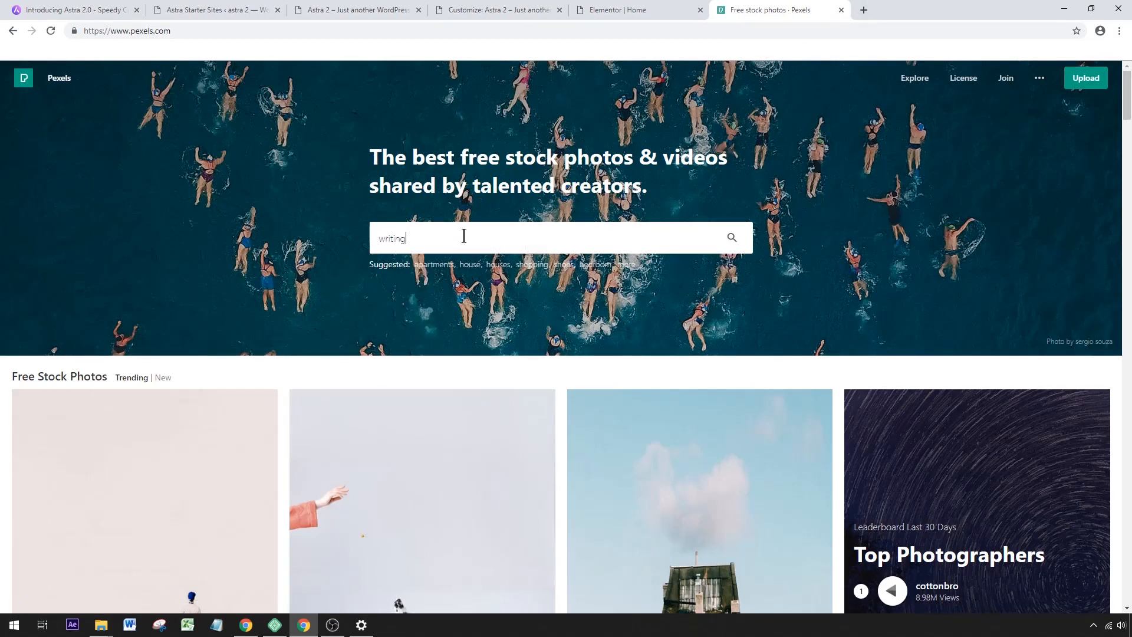
type("ting")
key("Return")
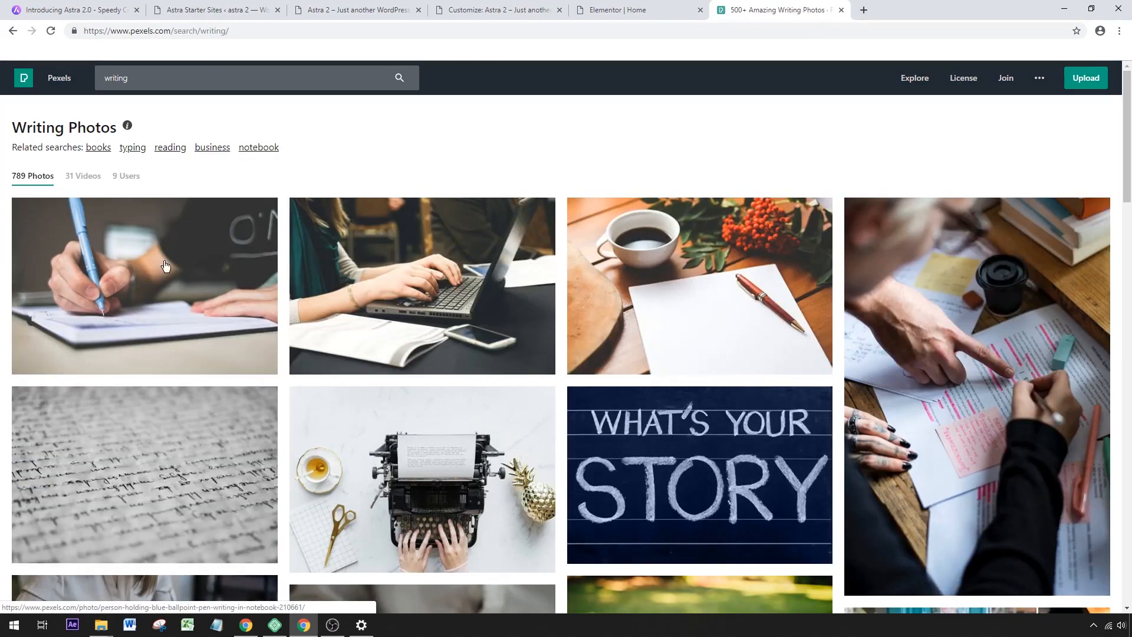
Download the photo of a hand writing in a notebook with a blue pen in the Large (1920 x 1280) size.
left_click(109, 284)
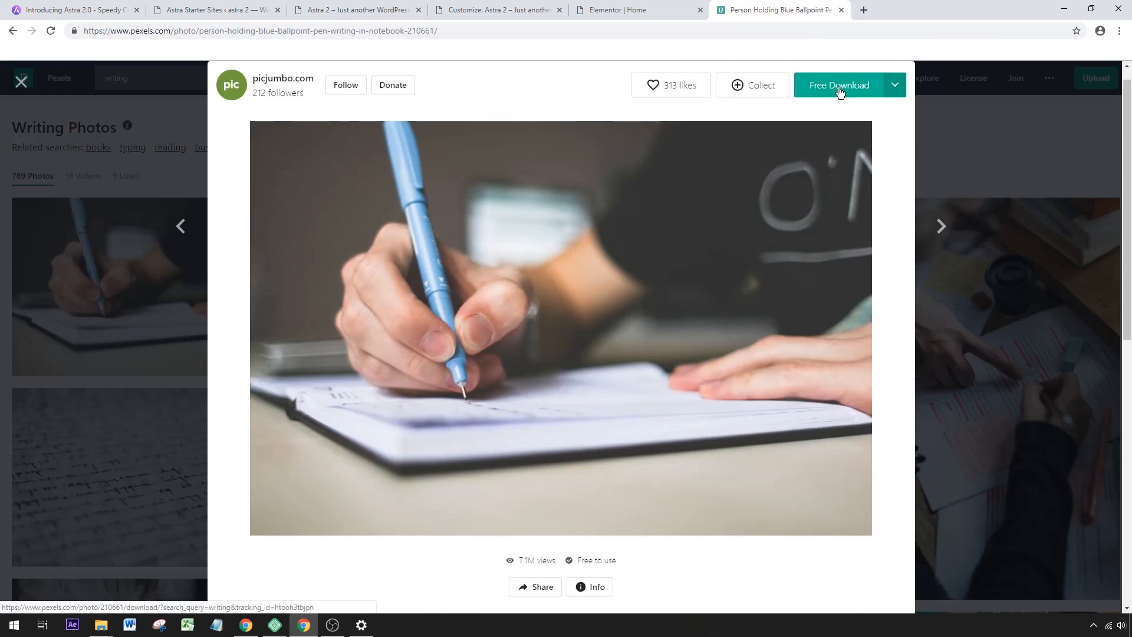
left_click(894, 85)
left_click(793, 168)
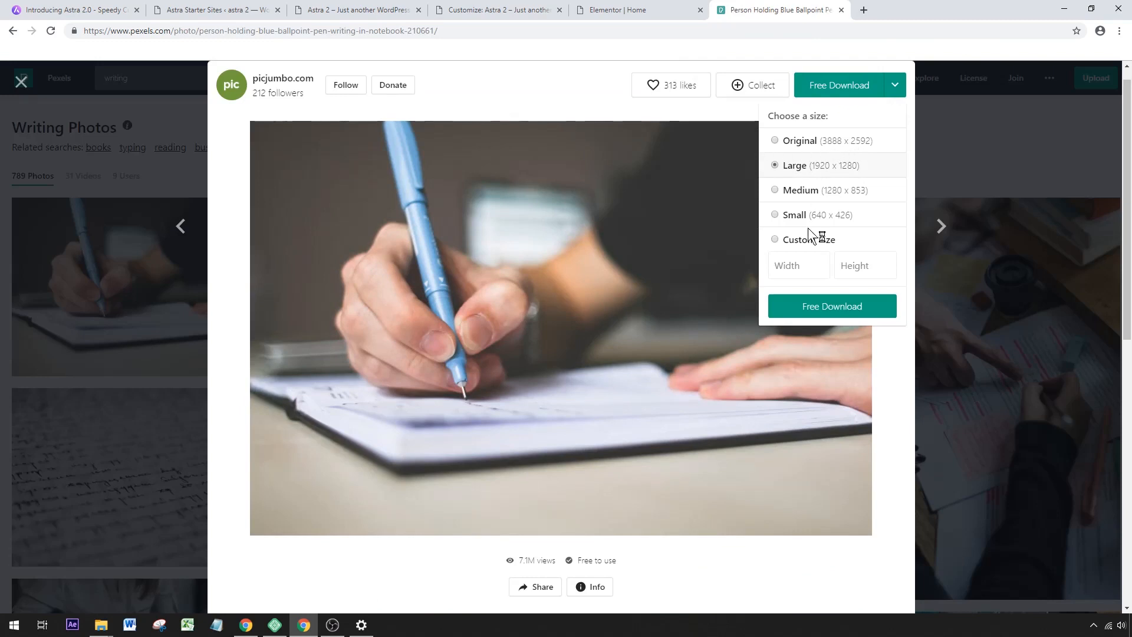
left_click(832, 306)
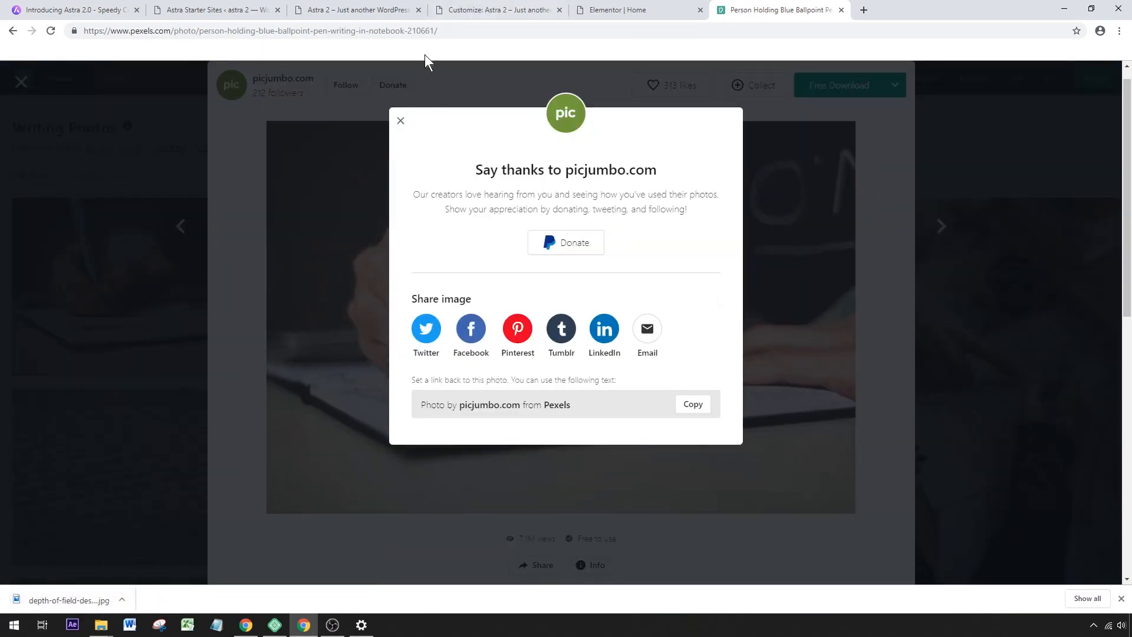
left_click(400, 121)
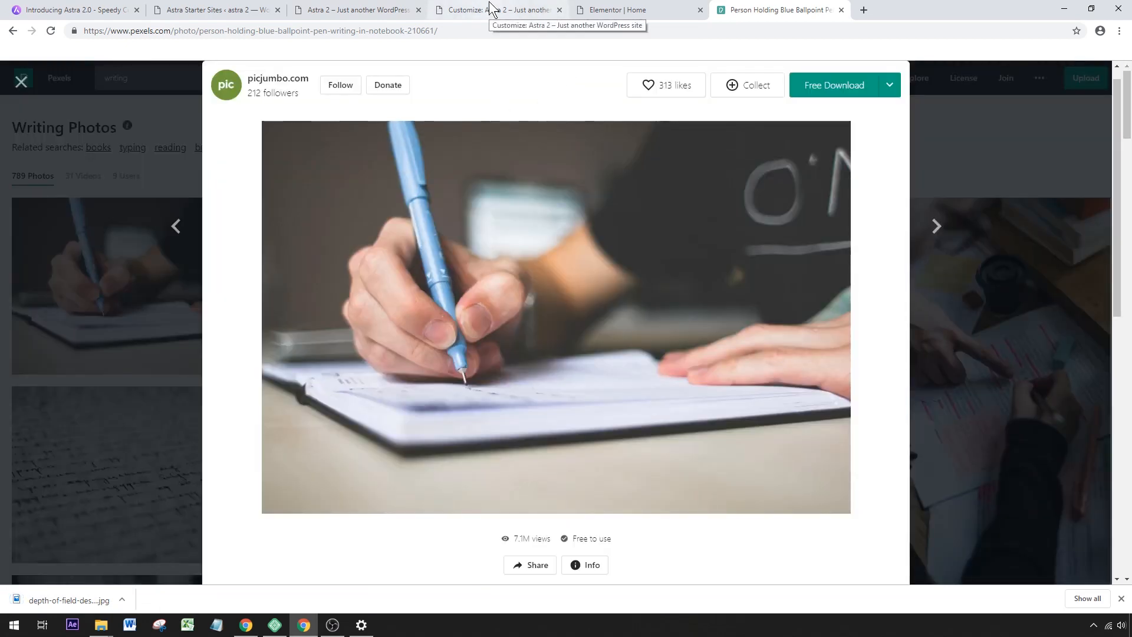
Back in the Elementor editor, upload depth-of-field-desk-essay-210661.jpg from the Downloads folder through the hero section's background image picker.
left_click(584, 9)
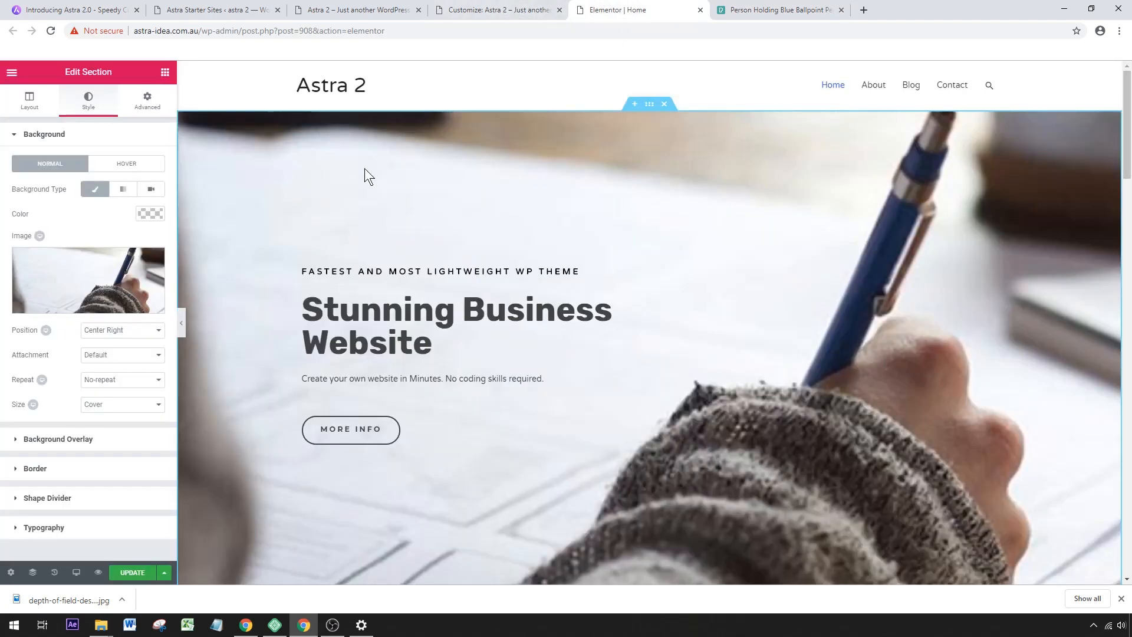
mouse_move(129, 278)
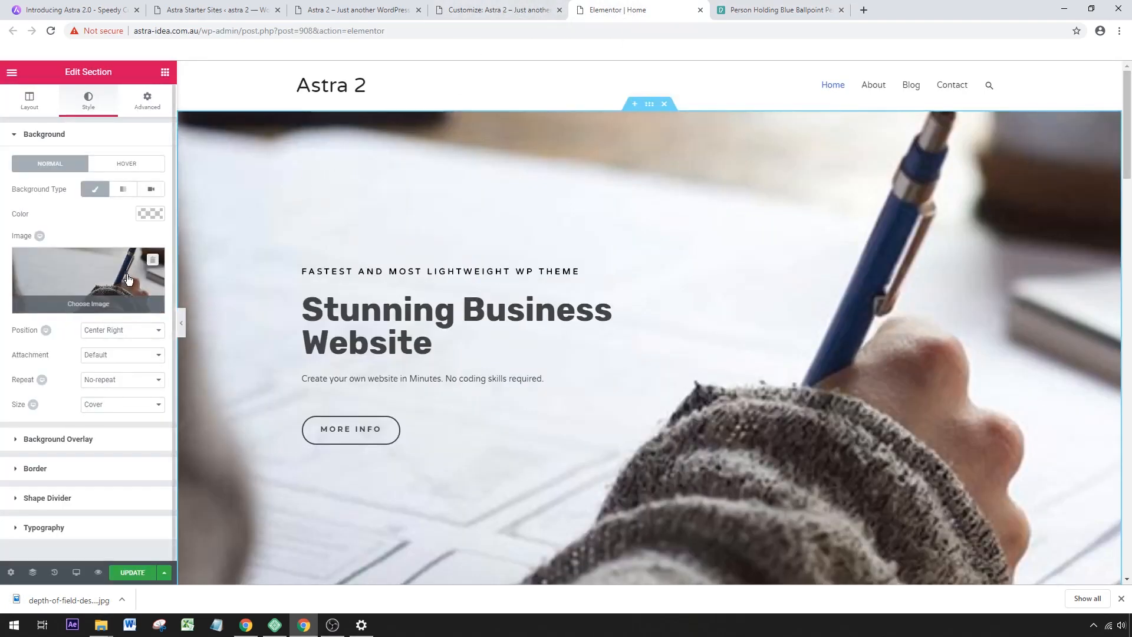
mouse_move(97, 306)
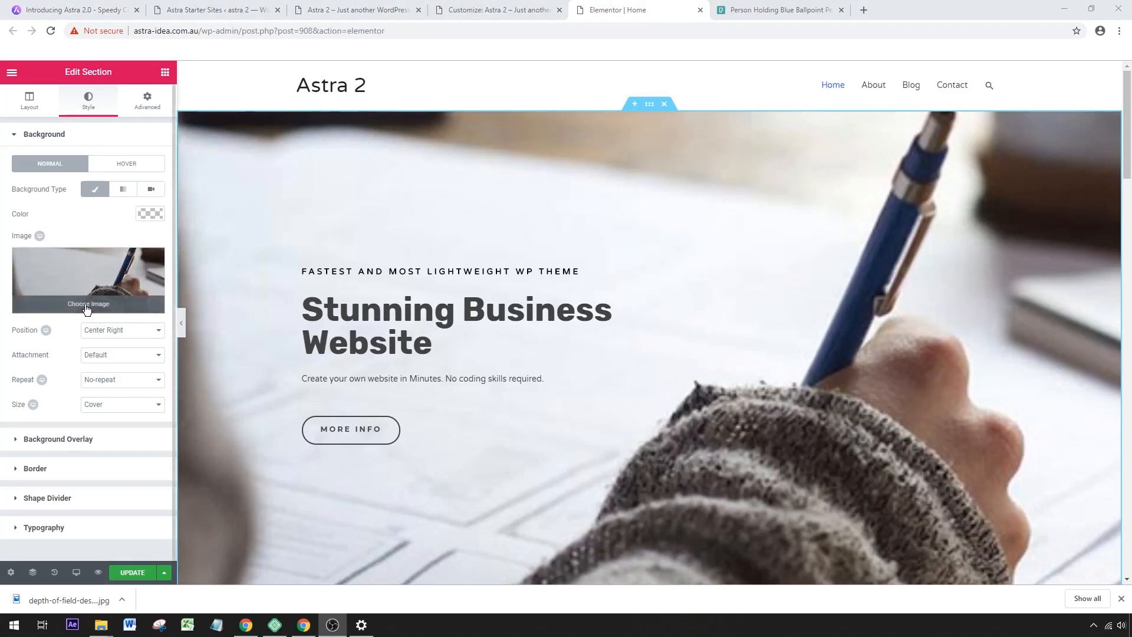
left_click(86, 304)
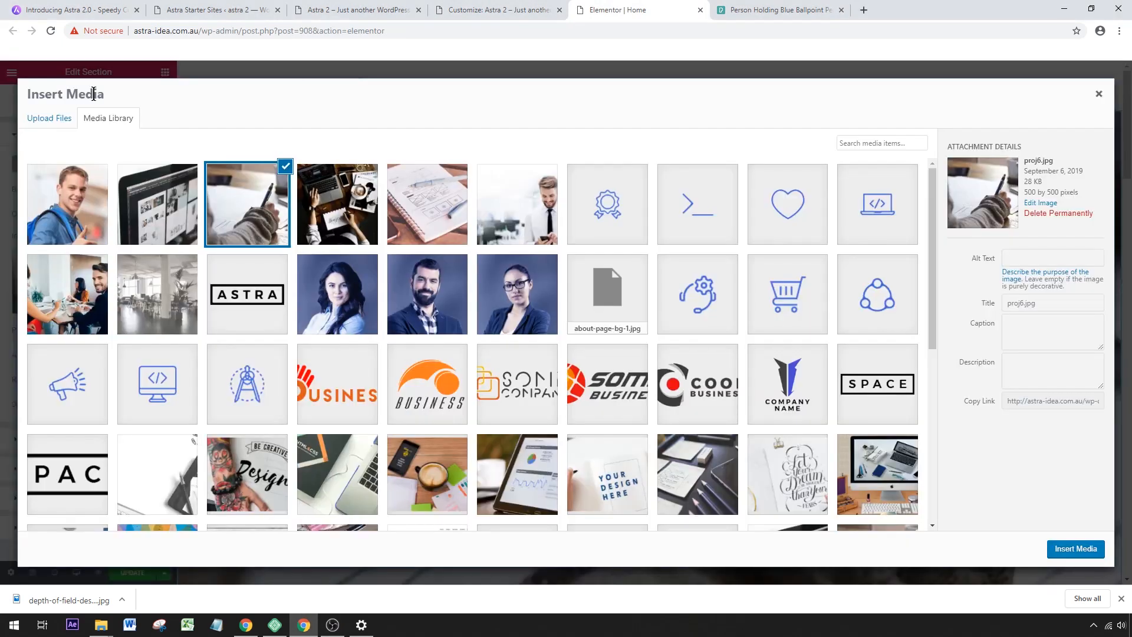
left_click(67, 119)
mouse_move(112, 627)
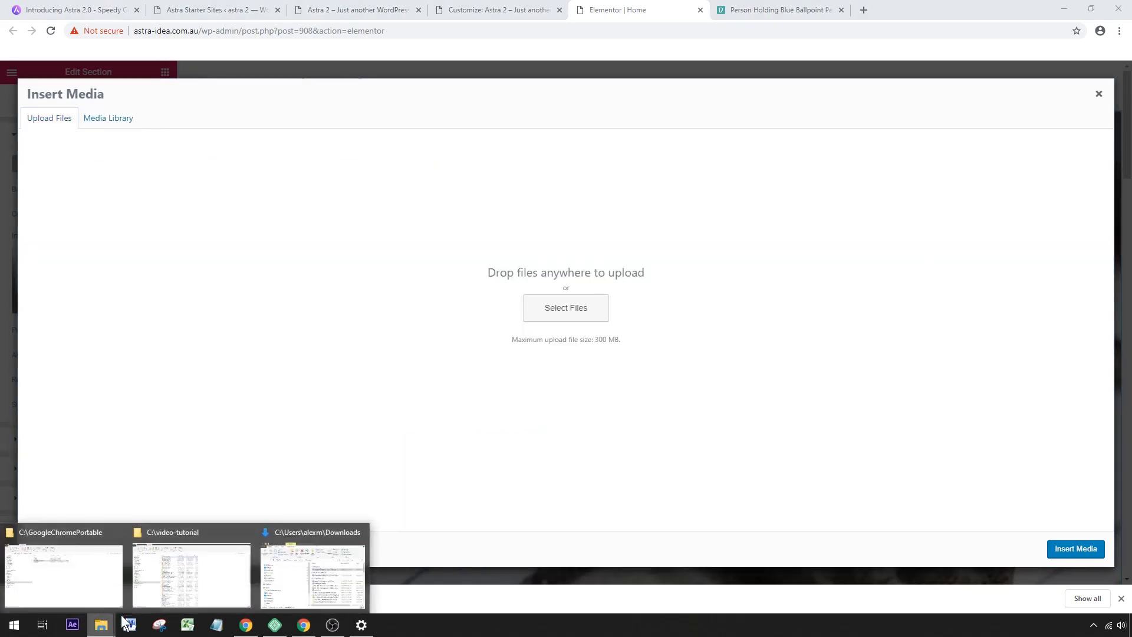
left_click(284, 582)
left_click_drag(419, 365, 408, 339)
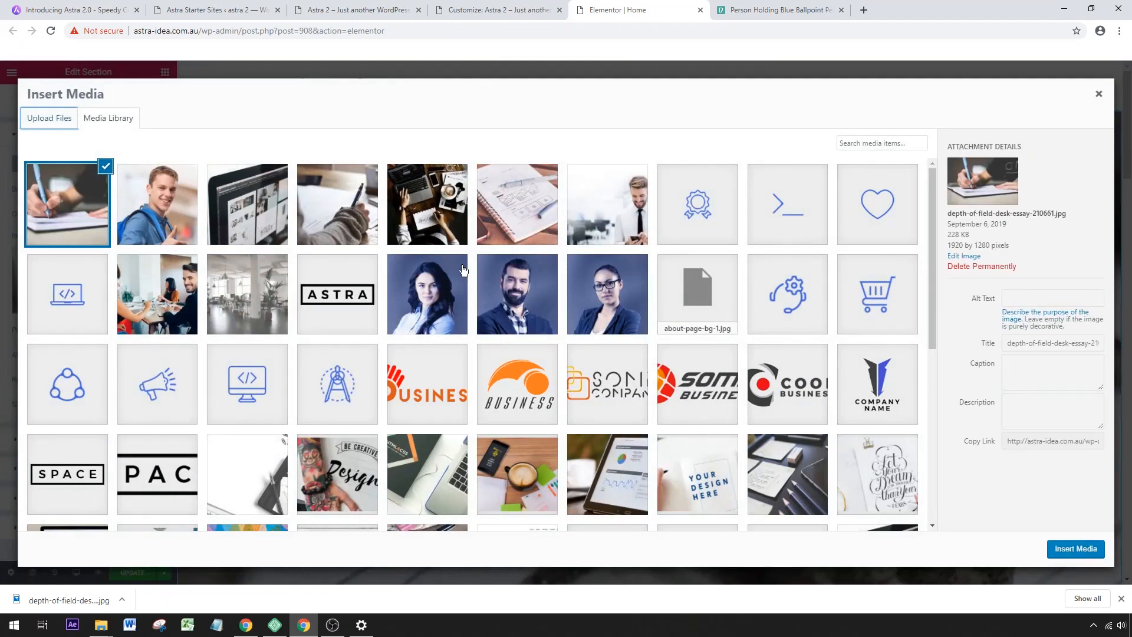
Insert depth-of-field-desk-essay-210661.jpg as the hero section's background image and check how it looks on the page.
left_click(1075, 548)
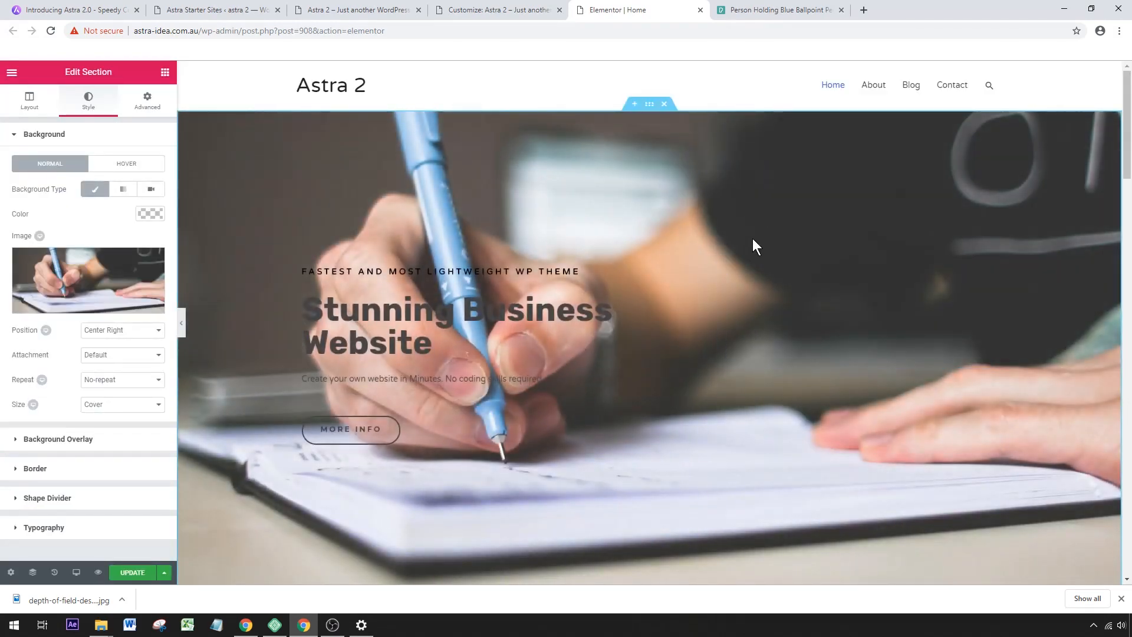
scroll(752, 240, "down", 3)
scroll(752, 242, "up", 3)
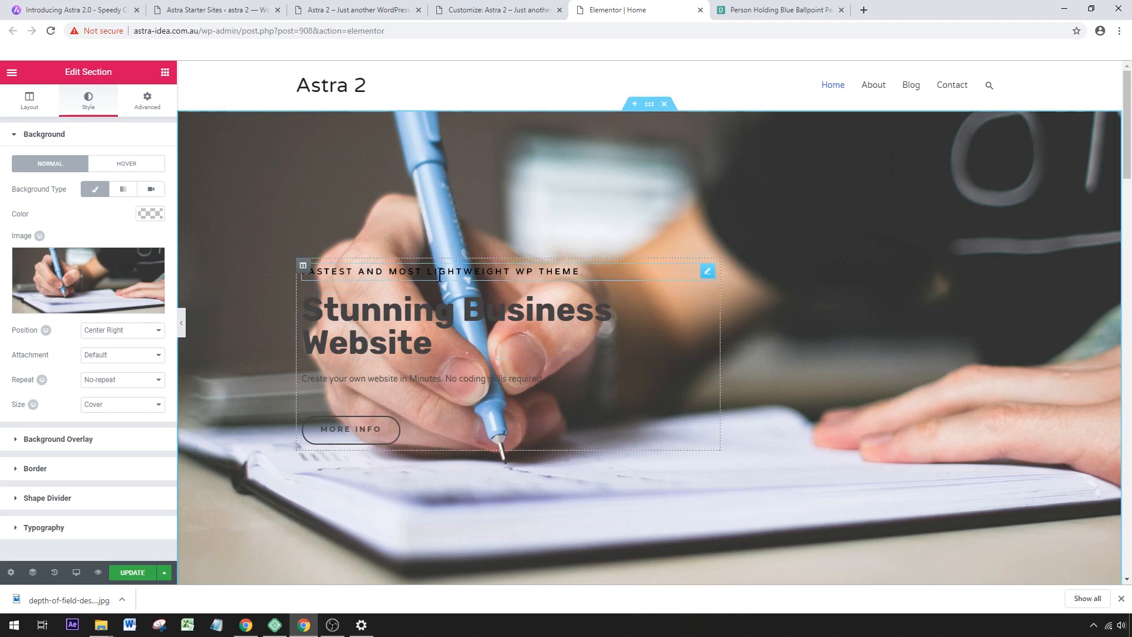
Set the hero section's white background overlay to an opacity of 0.59 and update the page.
left_click(55, 443)
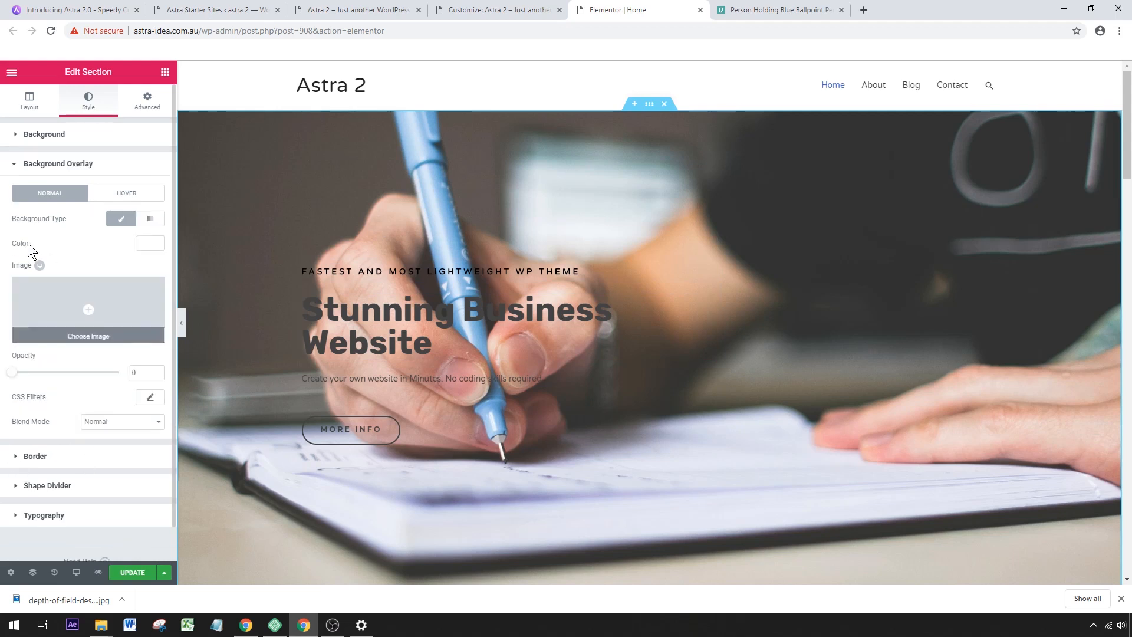
left_click(154, 243)
left_click(121, 382)
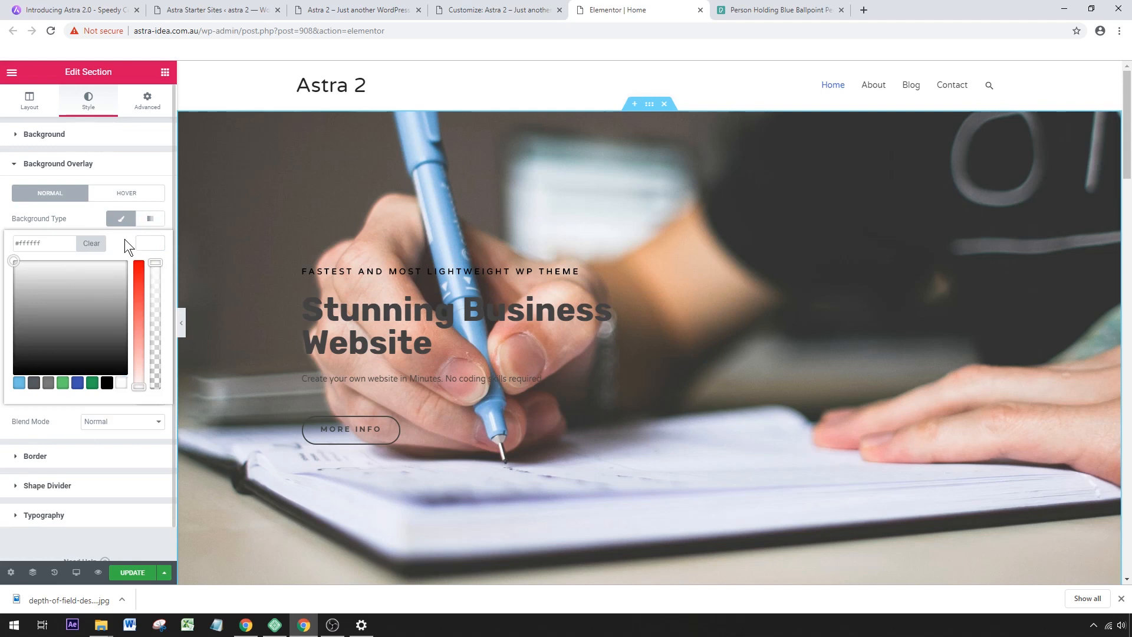
left_click(38, 167)
left_click(23, 171)
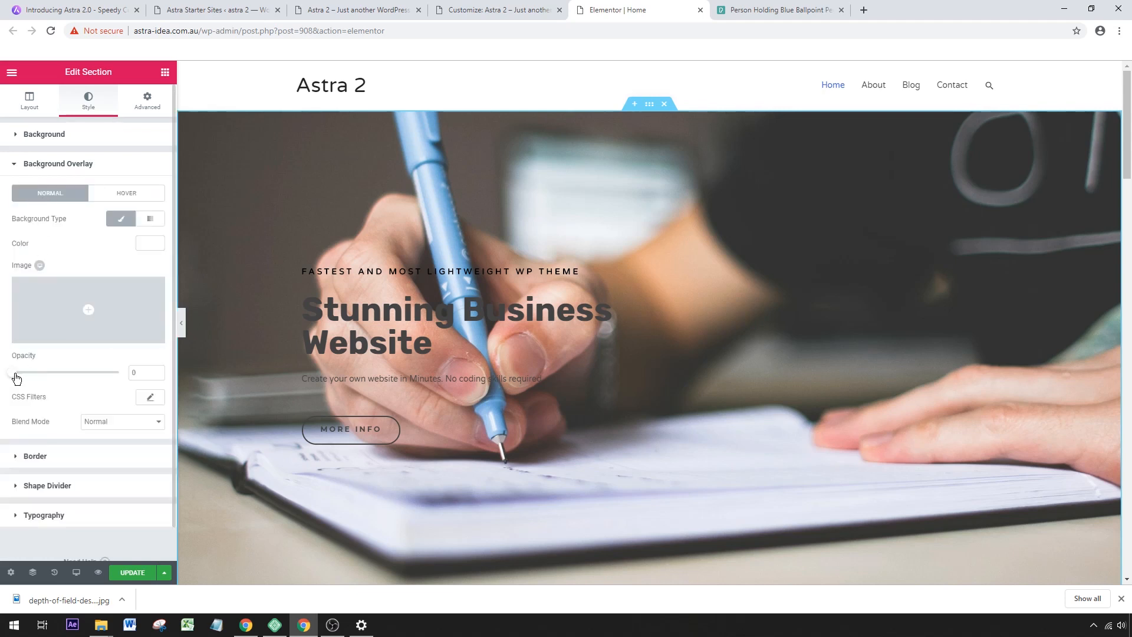
left_click_drag(16, 378, 119, 373)
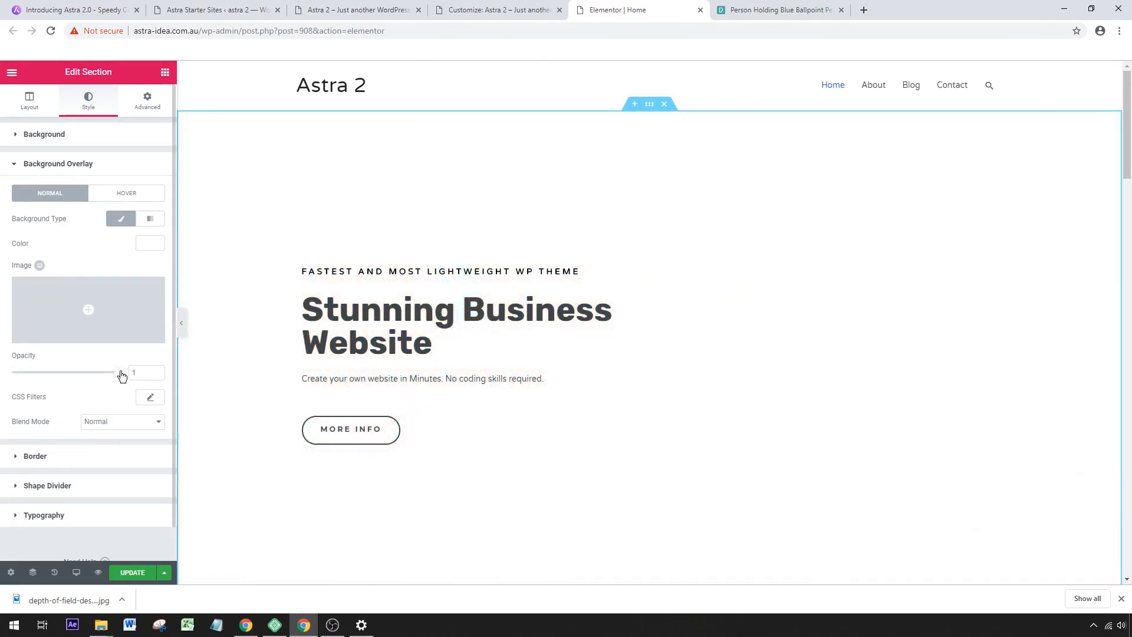
left_click_drag(114, 379, 77, 378)
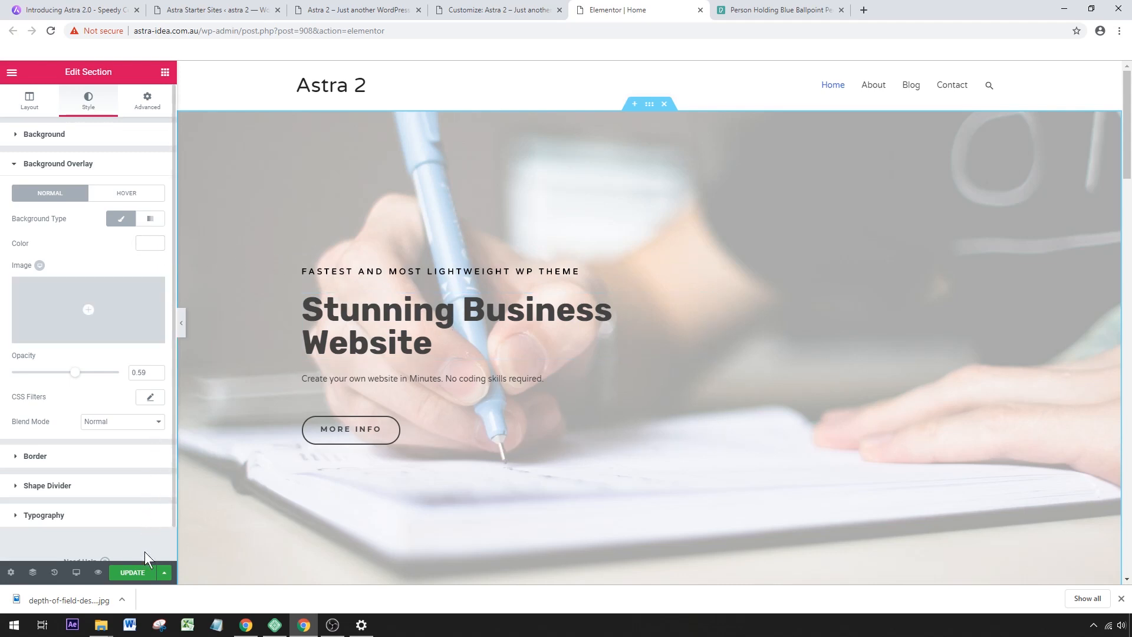
left_click(130, 572)
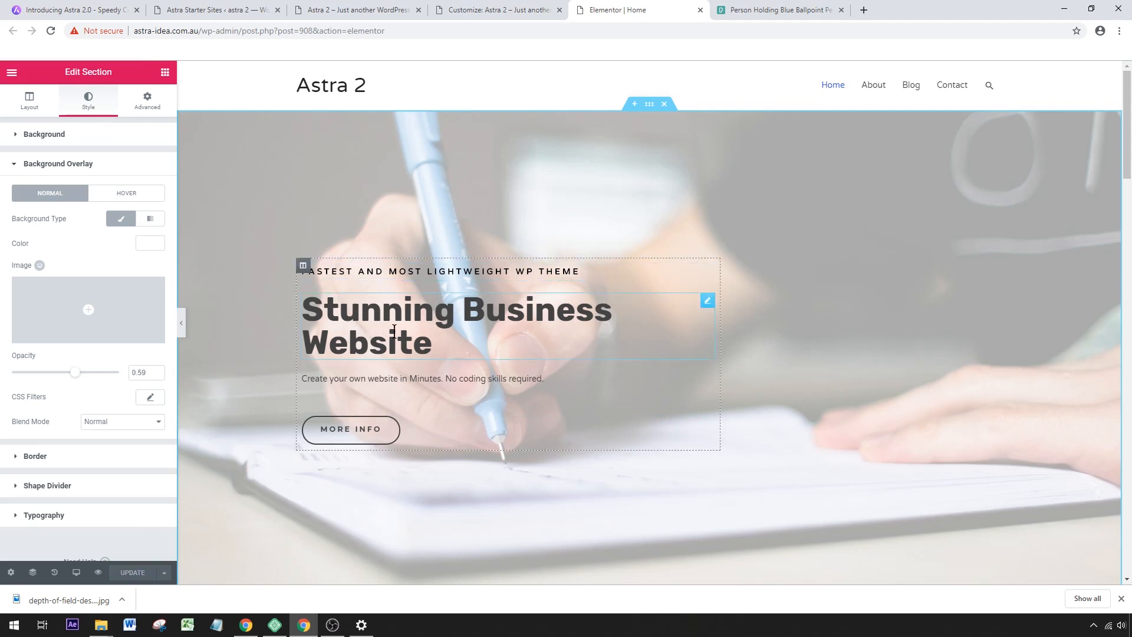
Replace the hero section's main heading text with "Any Project You Like" and update the page.
left_click(420, 343)
left_click_drag(439, 345, 324, 299)
key("BackSpace")
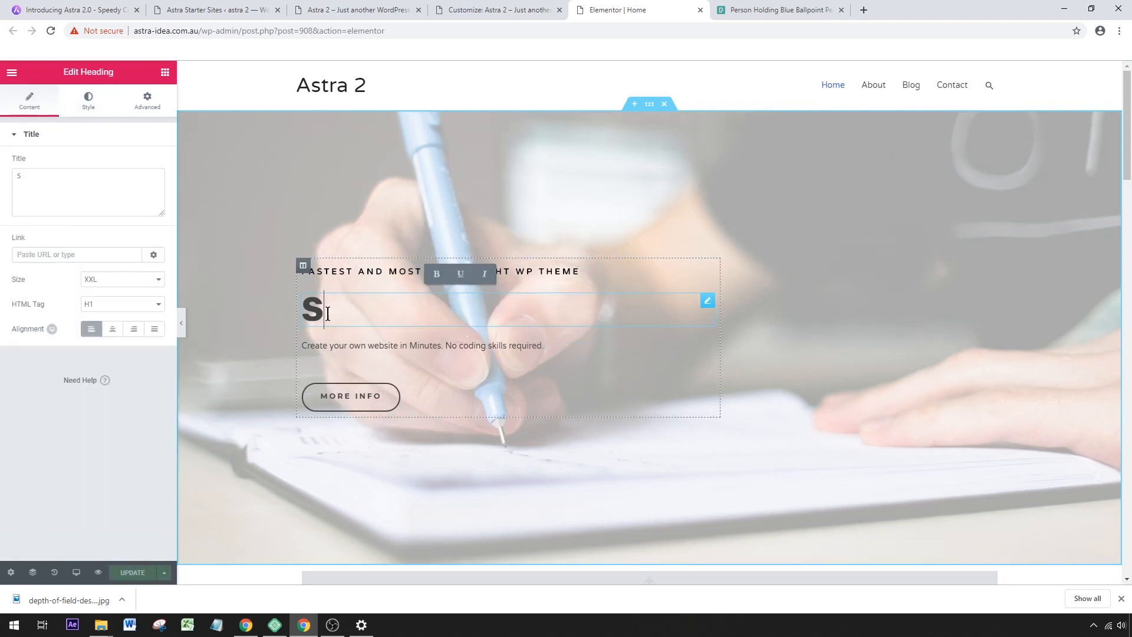
key("BackSpace")
type("Any Proj")
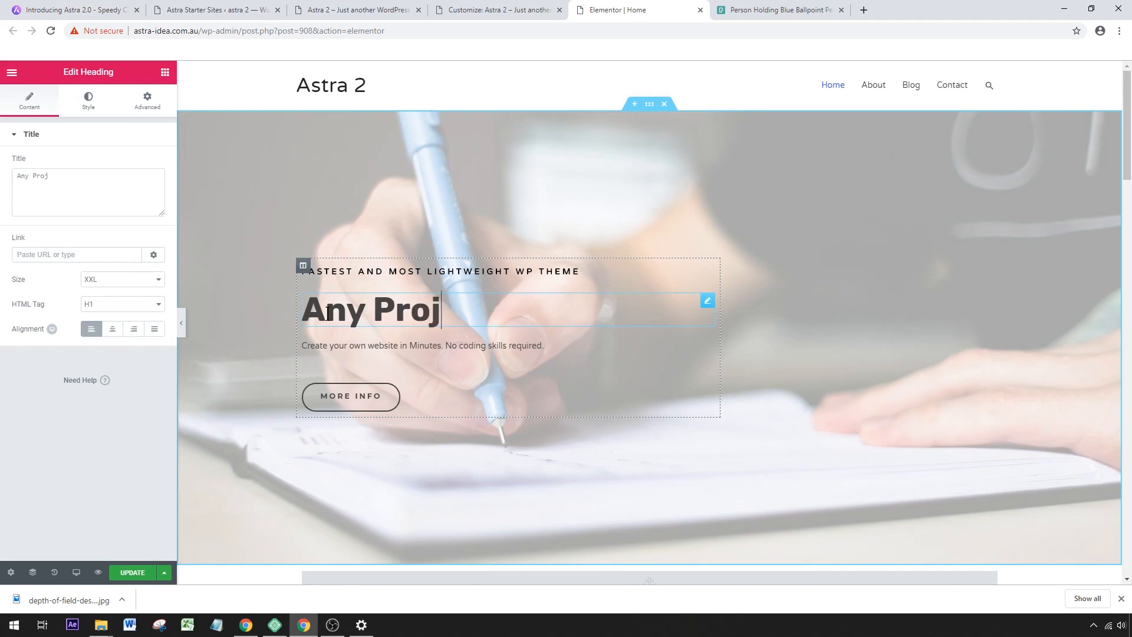
type("ect You Like")
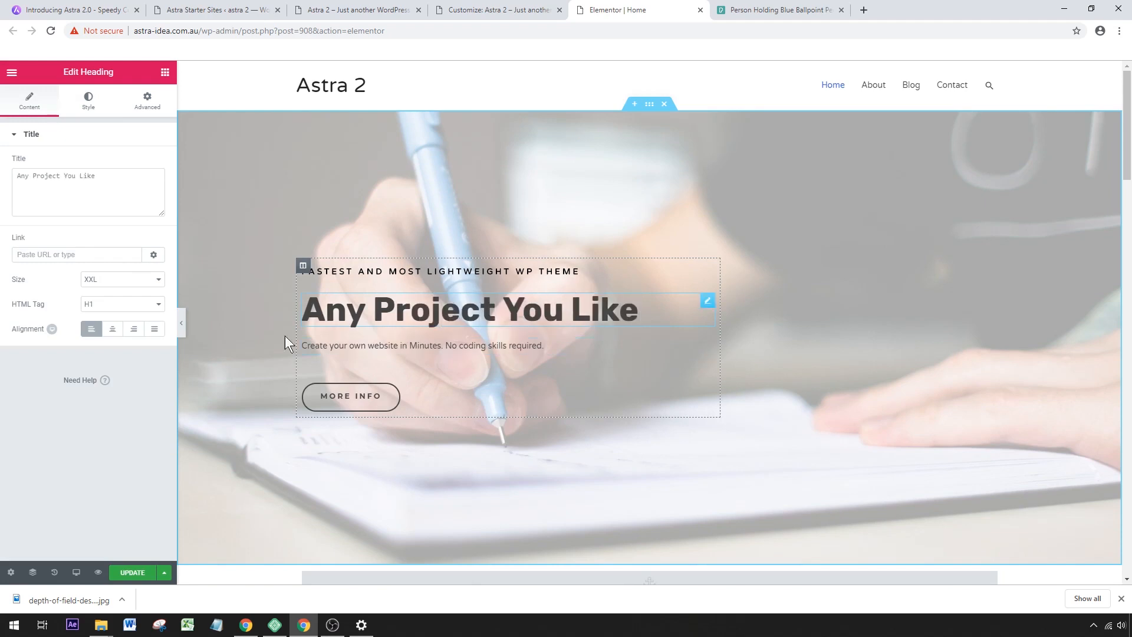
left_click(129, 573)
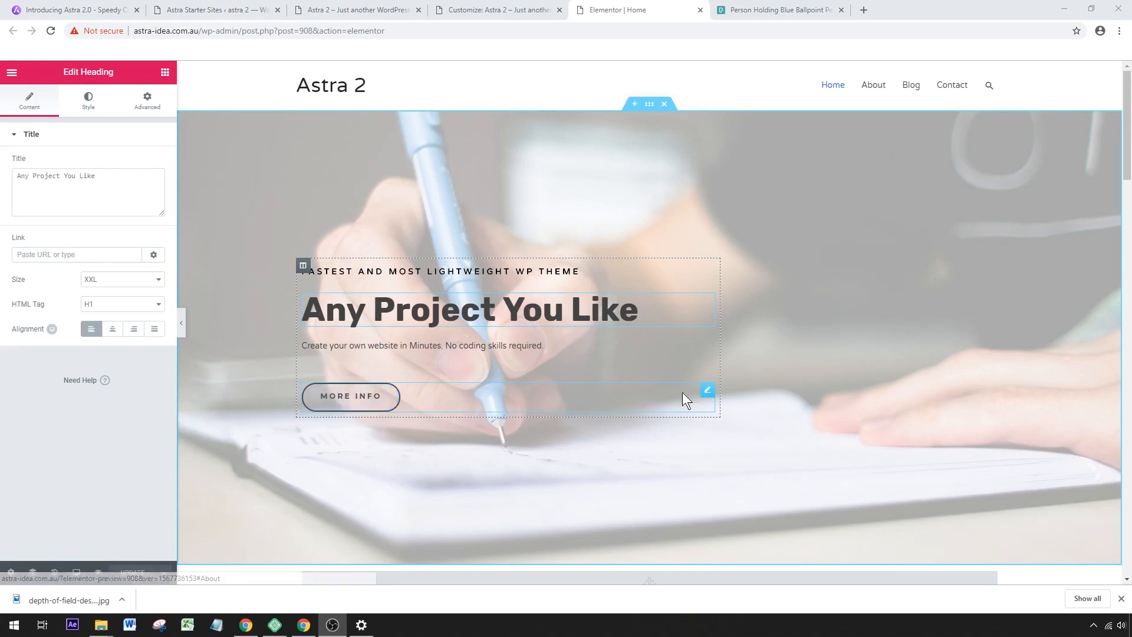
left_click(707, 391)
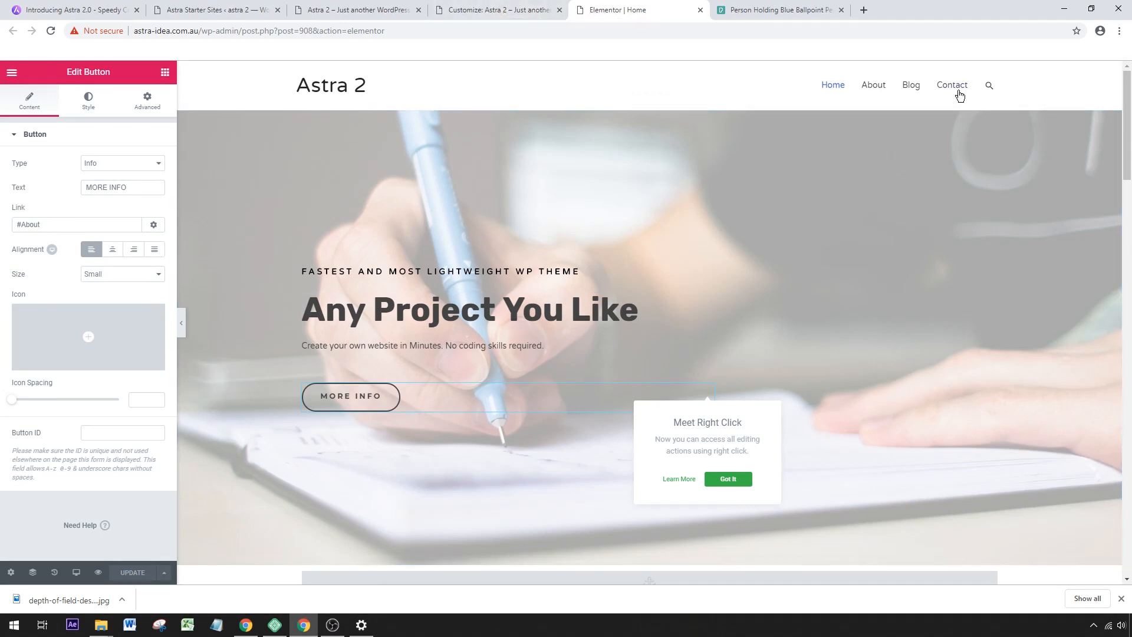
right_click(957, 88)
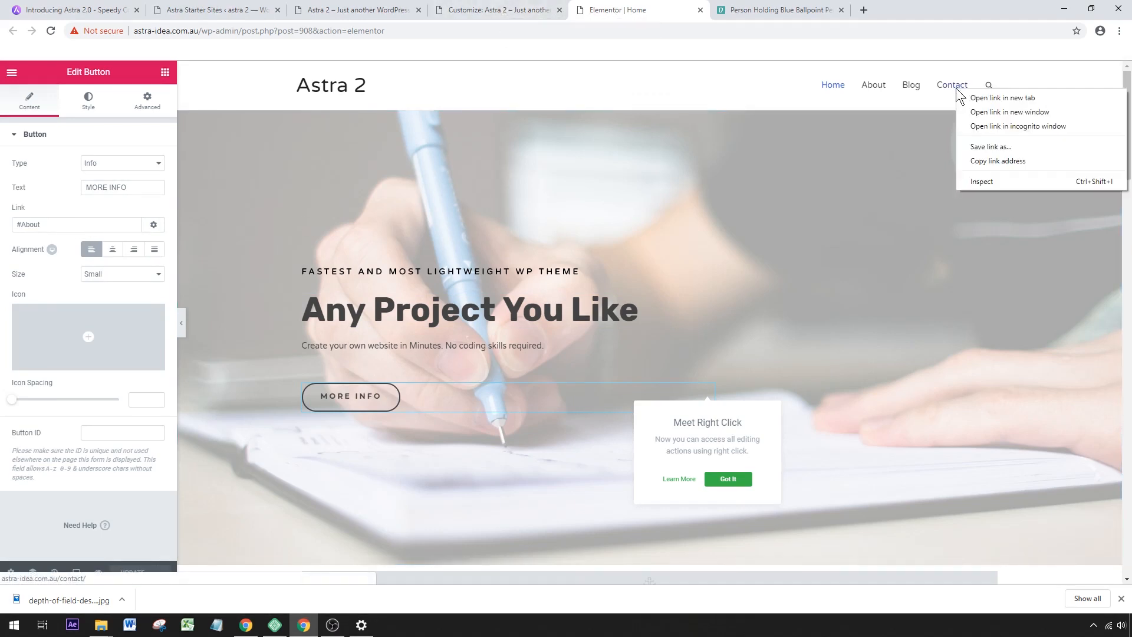
left_click(994, 162)
right_click(951, 88)
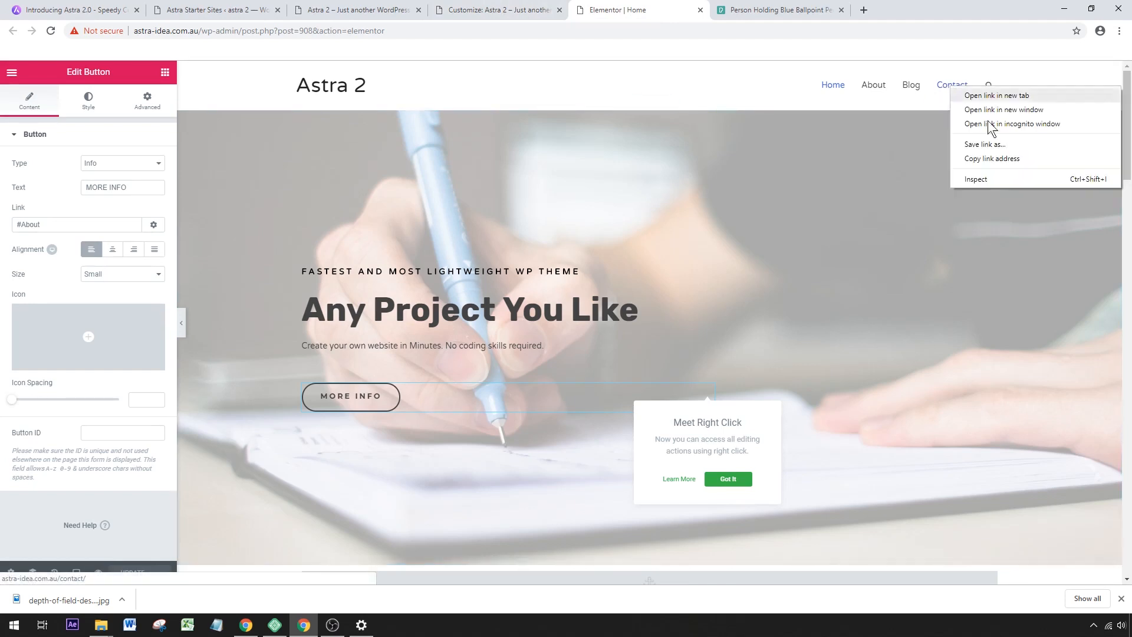
left_click(997, 162)
left_click(950, 90)
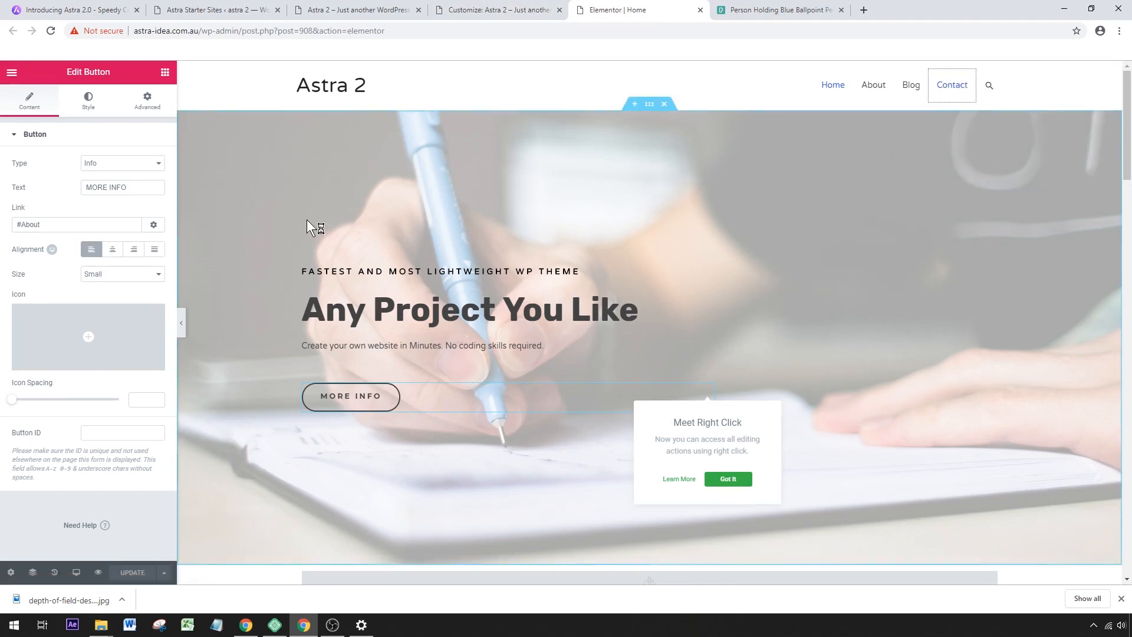
triple_click(71, 224)
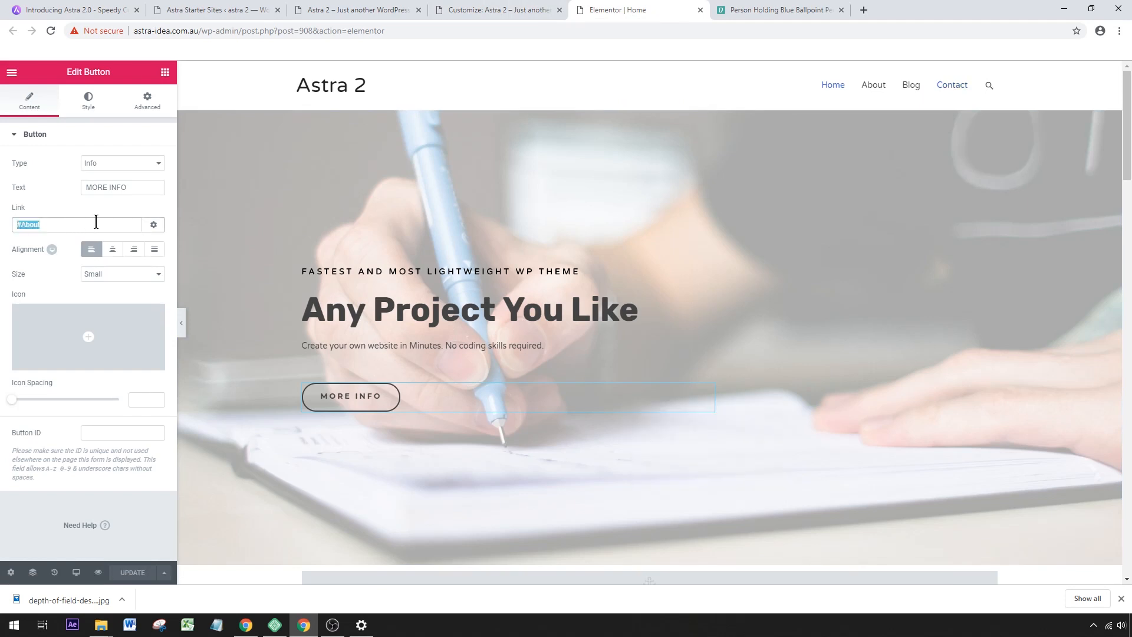
key("ctrl+v")
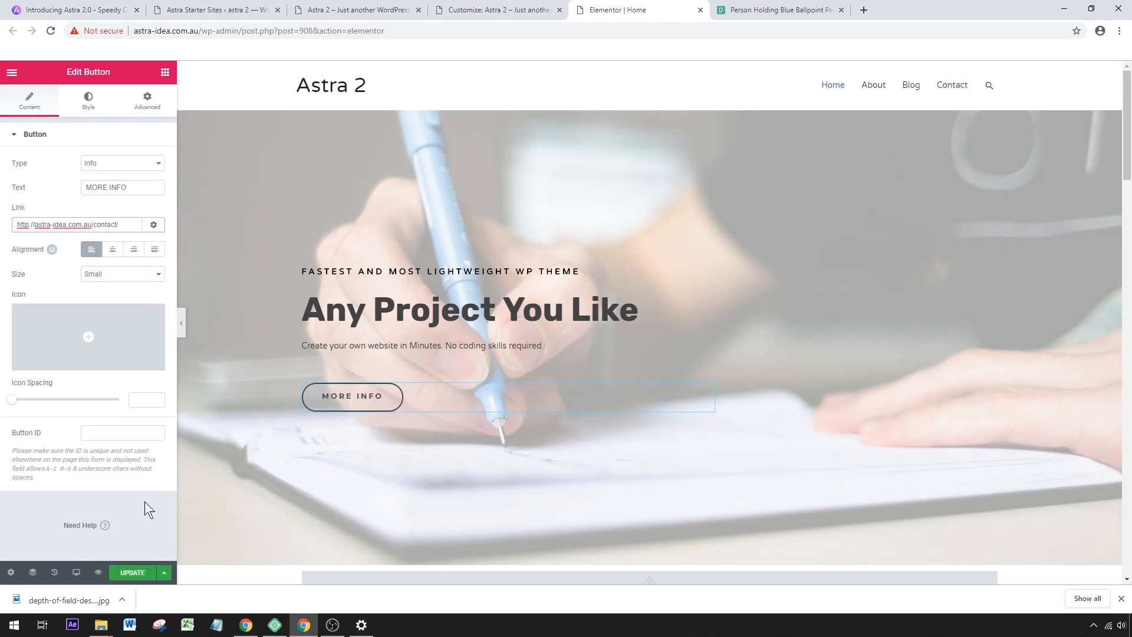
left_click(132, 572)
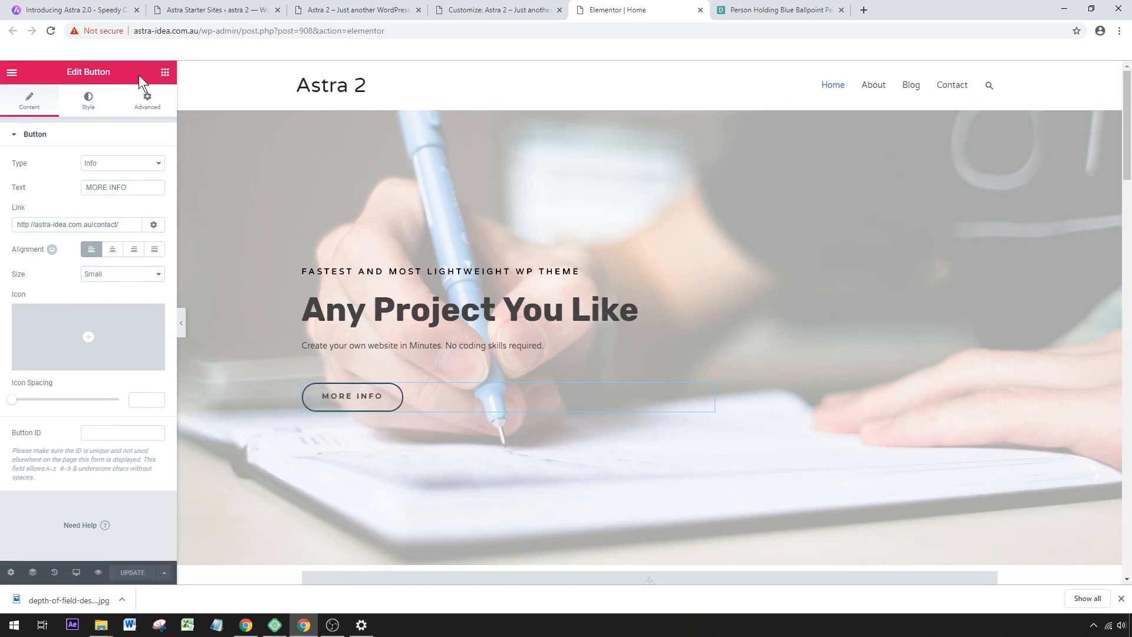
Add a Button widget above the hero section's main heading and open its style settings.
left_click(163, 74)
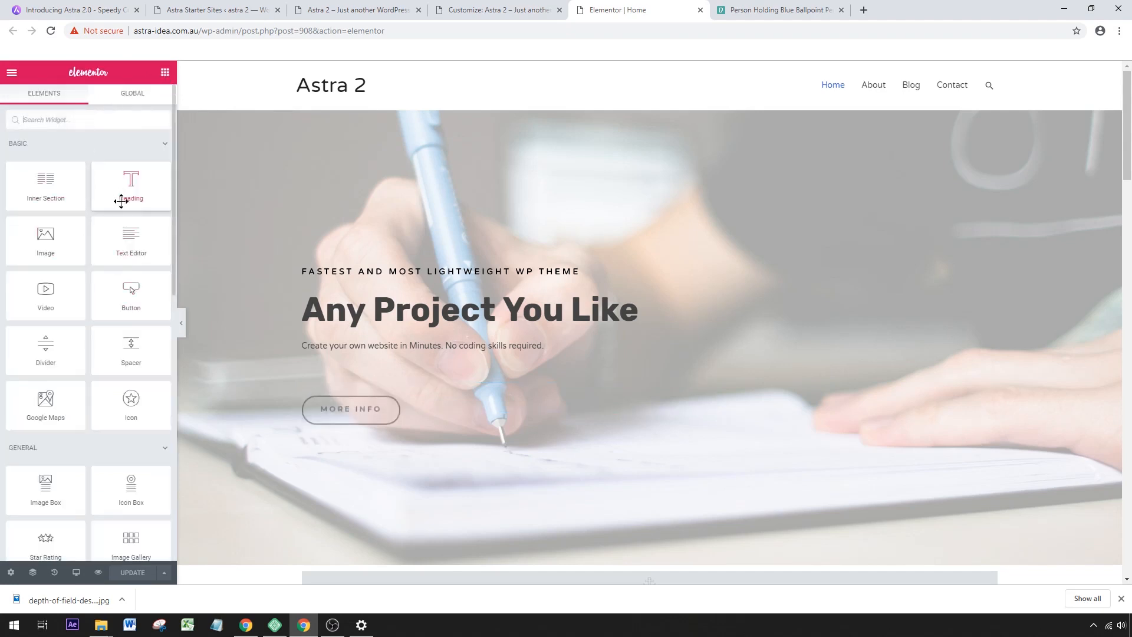
left_click_drag(114, 237, 386, 295)
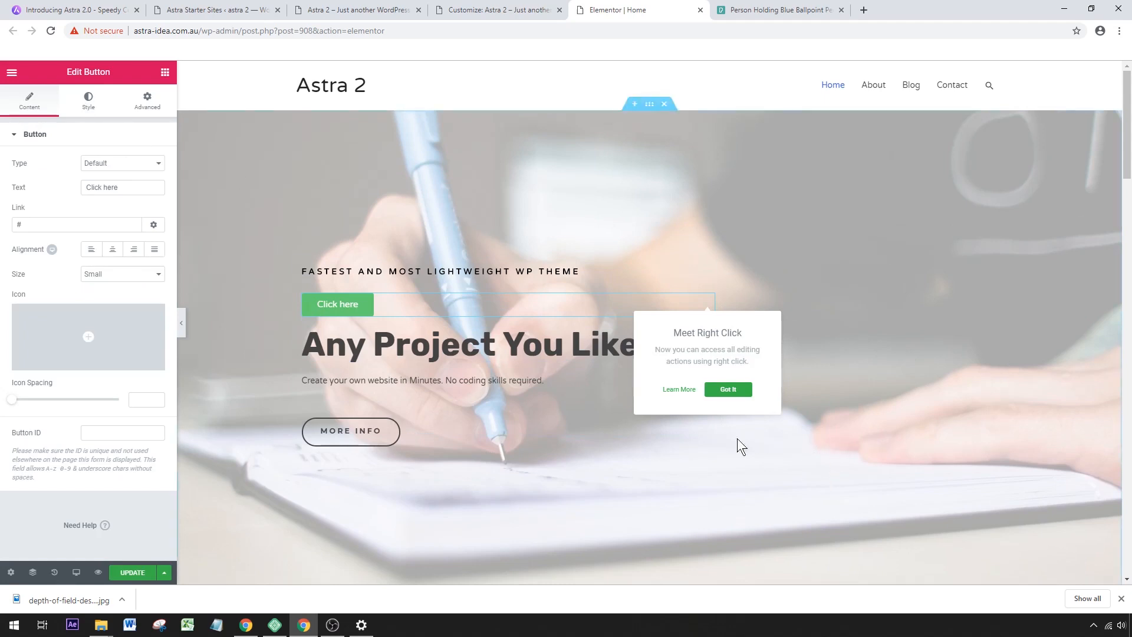
left_click(728, 391)
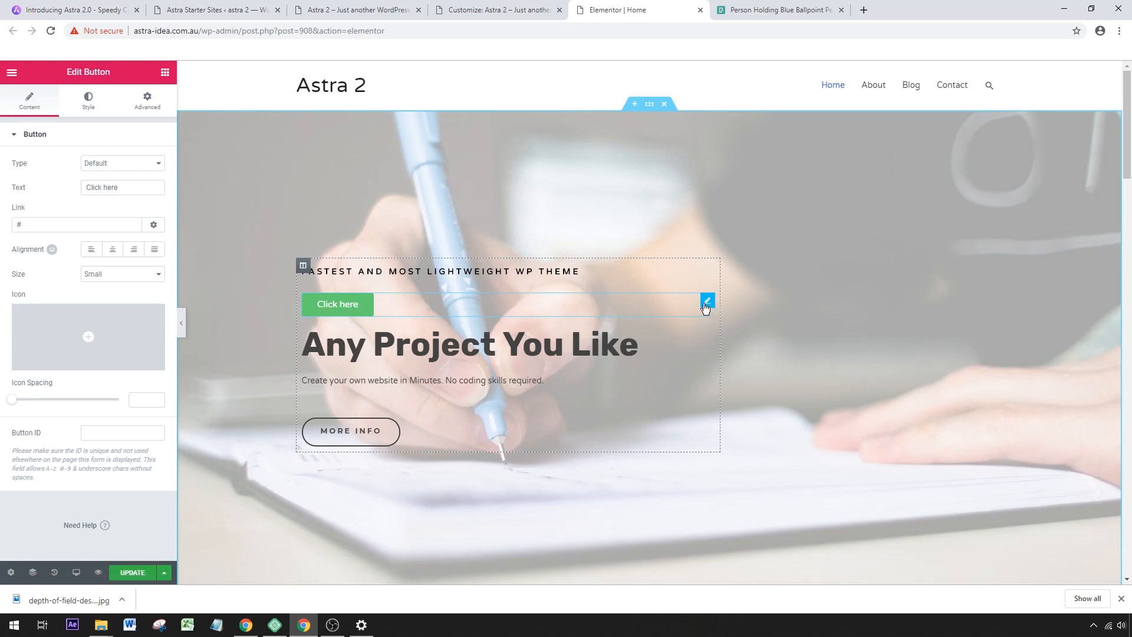
double_click(21, 225)
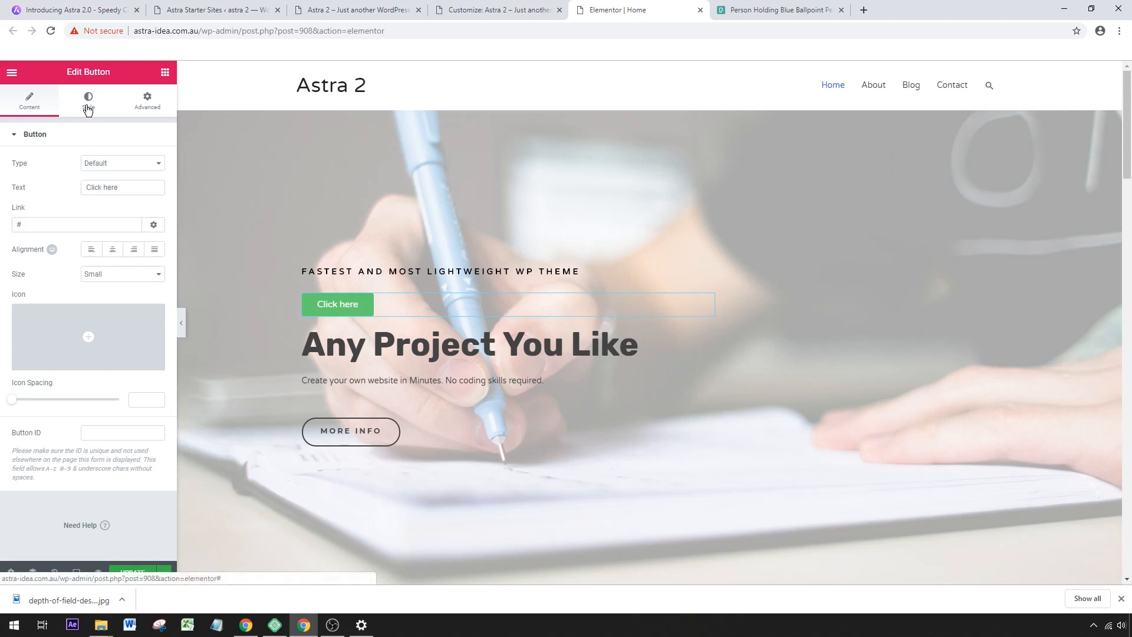
left_click(89, 100)
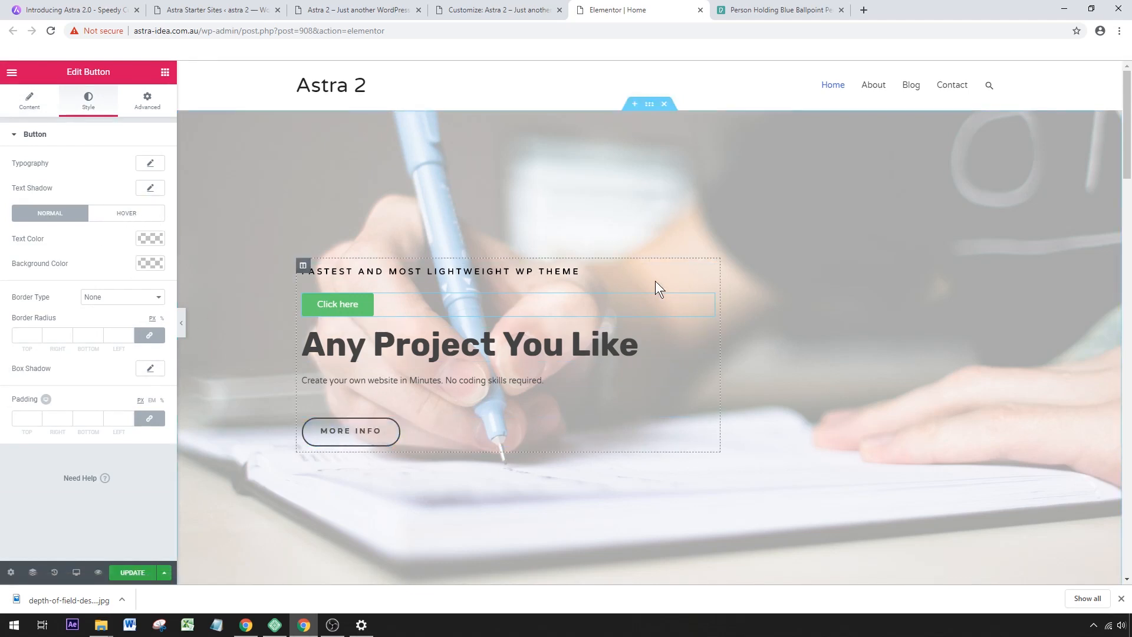
Delete the "Click here" button from the hero section and update the page.
right_click(707, 302)
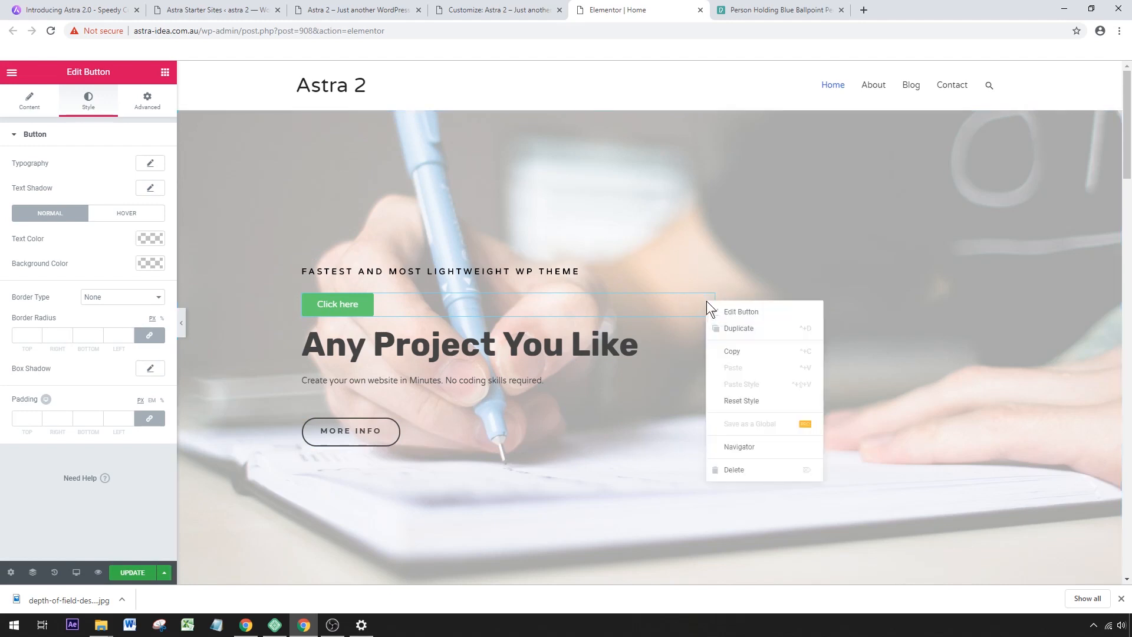
key("Delete")
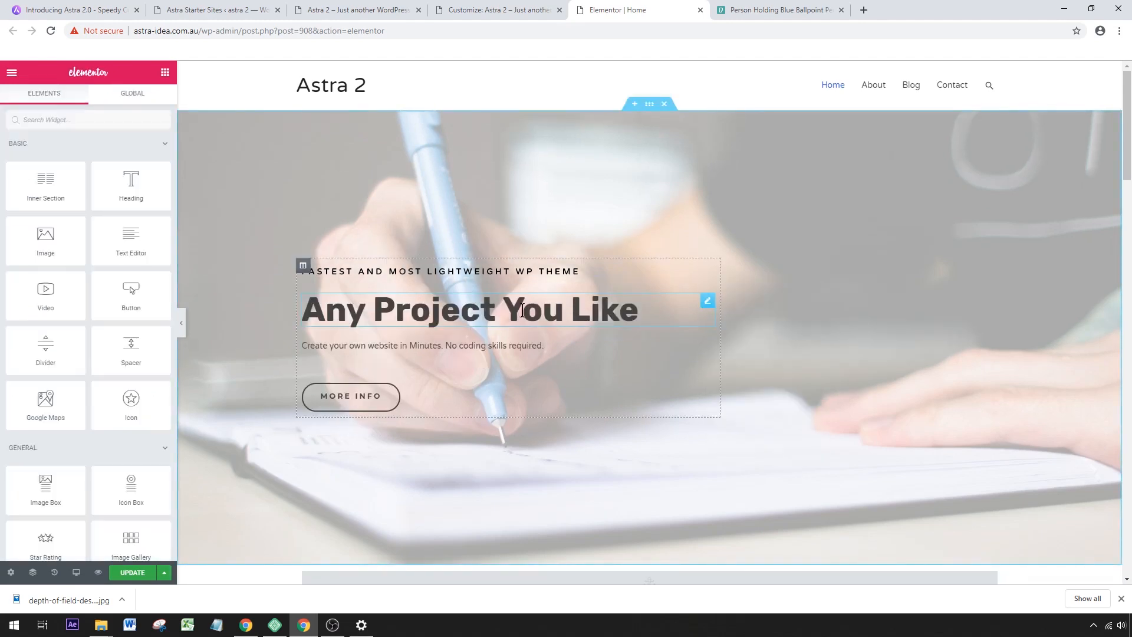
left_click(132, 573)
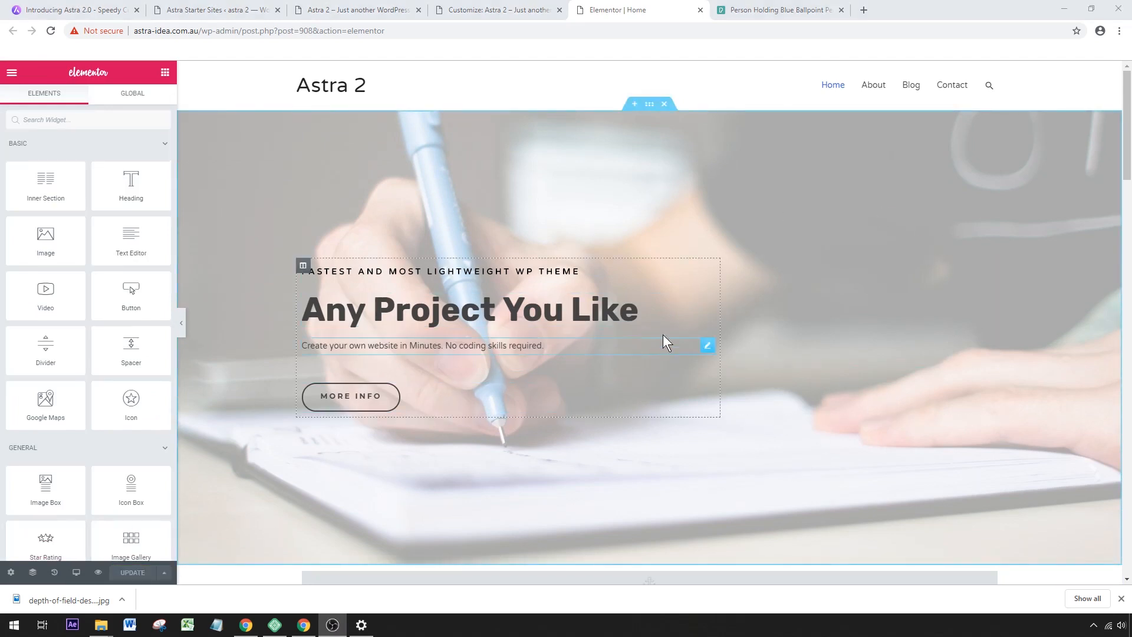
Copy the whole hero section and paste it into a new section between the View Products images and "Meet the team".
right_click(650, 110)
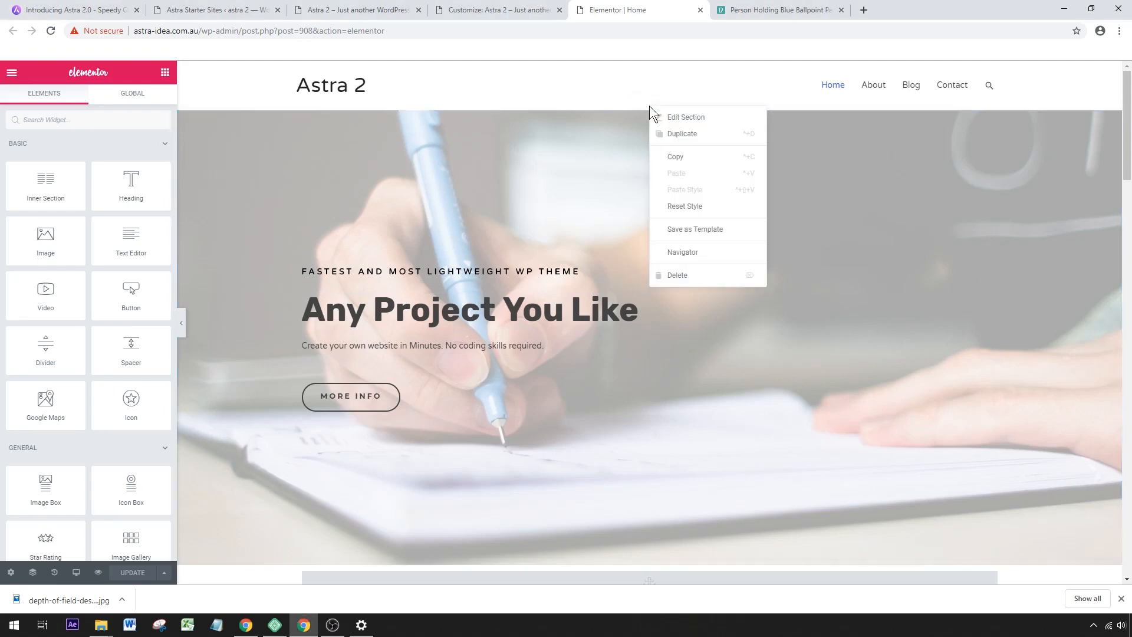
left_click(674, 158)
scroll(681, 164, "down", 15)
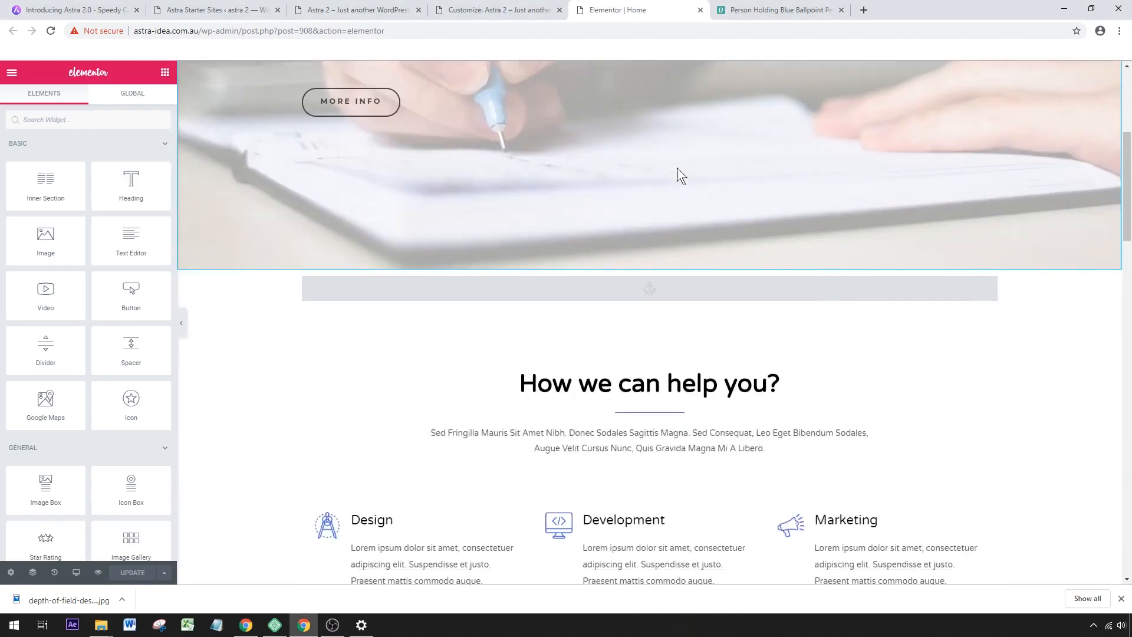
scroll(677, 183, "down", 5)
scroll(654, 193, "up", 4)
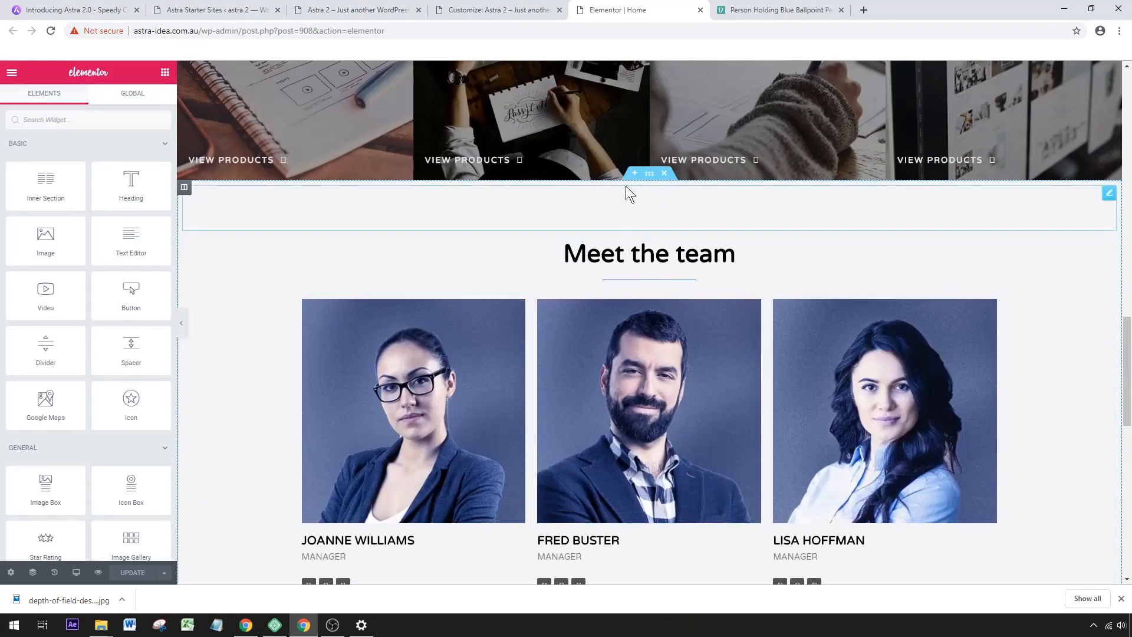
left_click(632, 183)
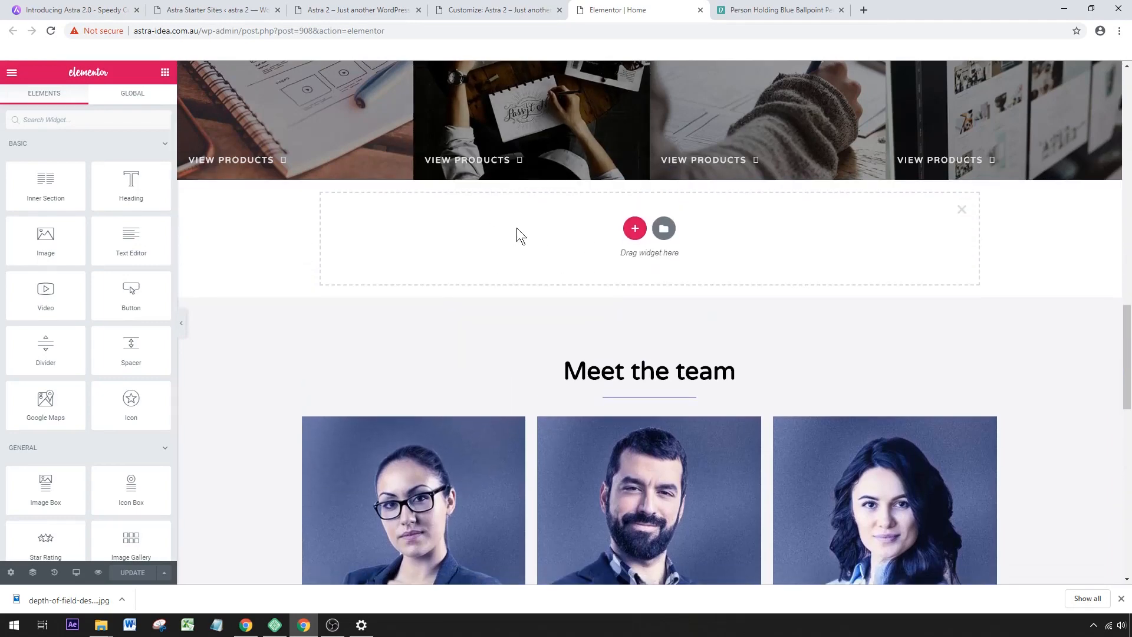
right_click(494, 235)
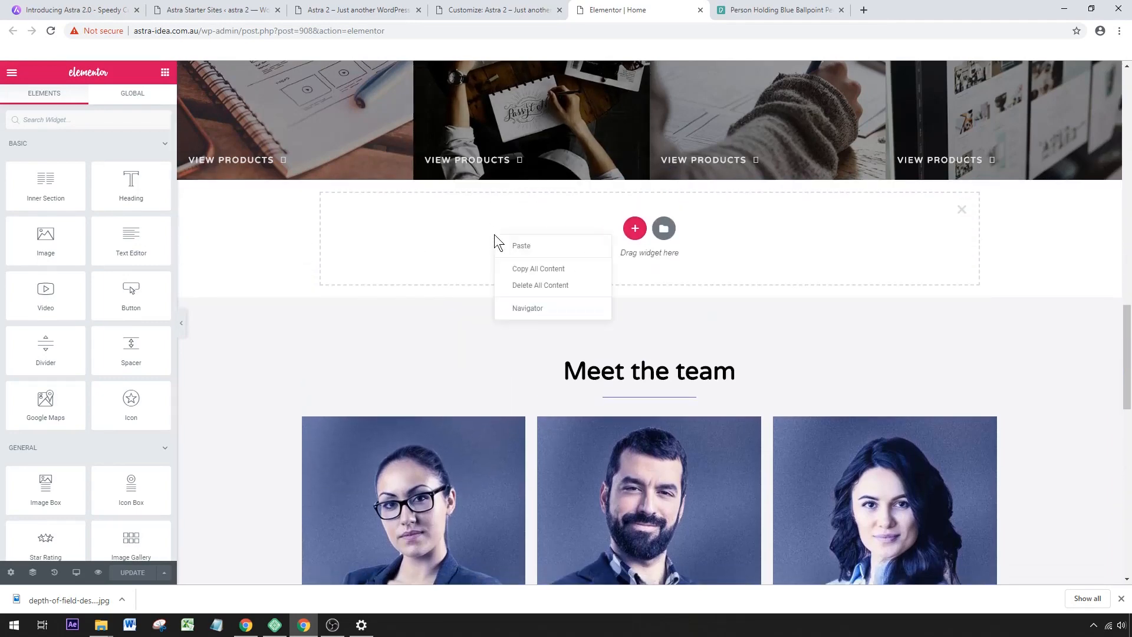
left_click(534, 246)
scroll(736, 323, "down", 2)
scroll(736, 324, "up", 1)
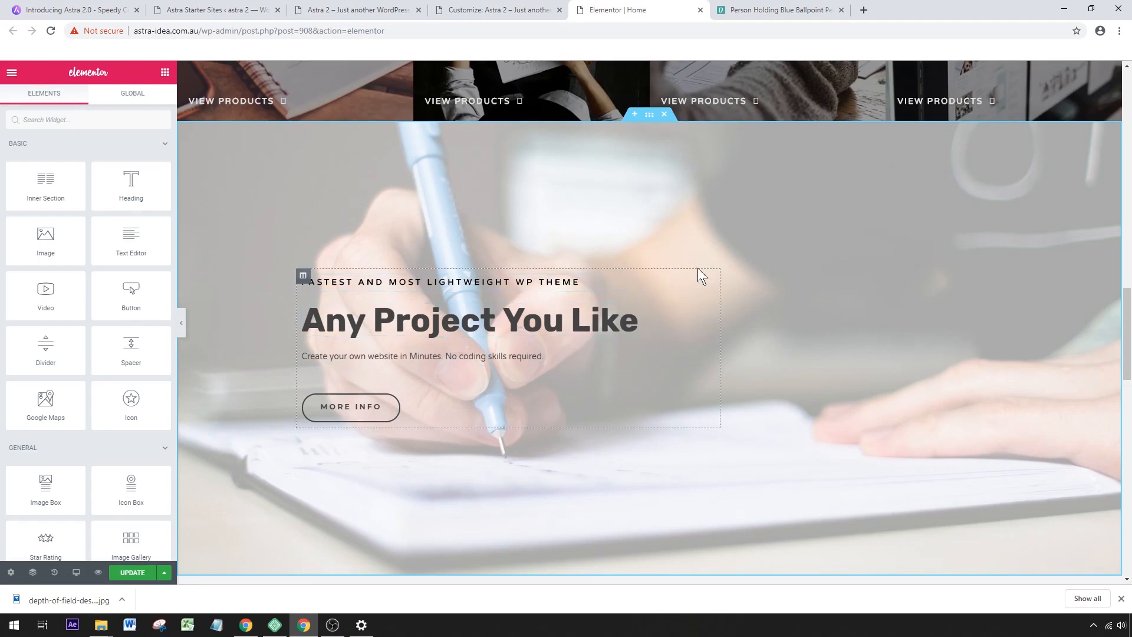
Delete the pasted hero section copy above "Meet the team".
left_click(665, 116)
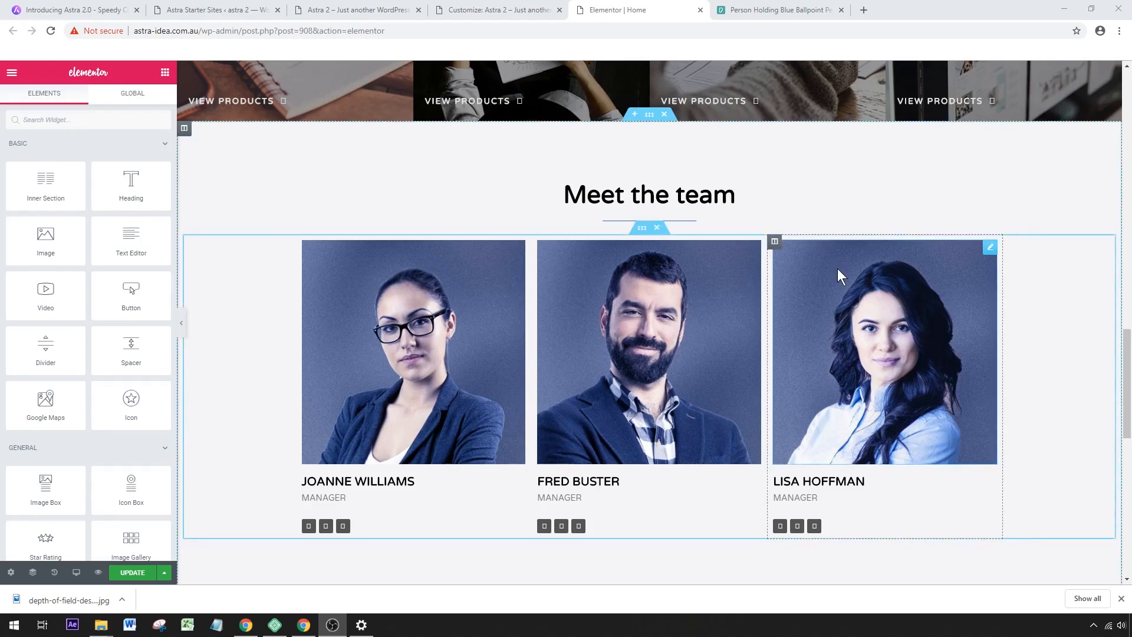
scroll(926, 263, "up", 2)
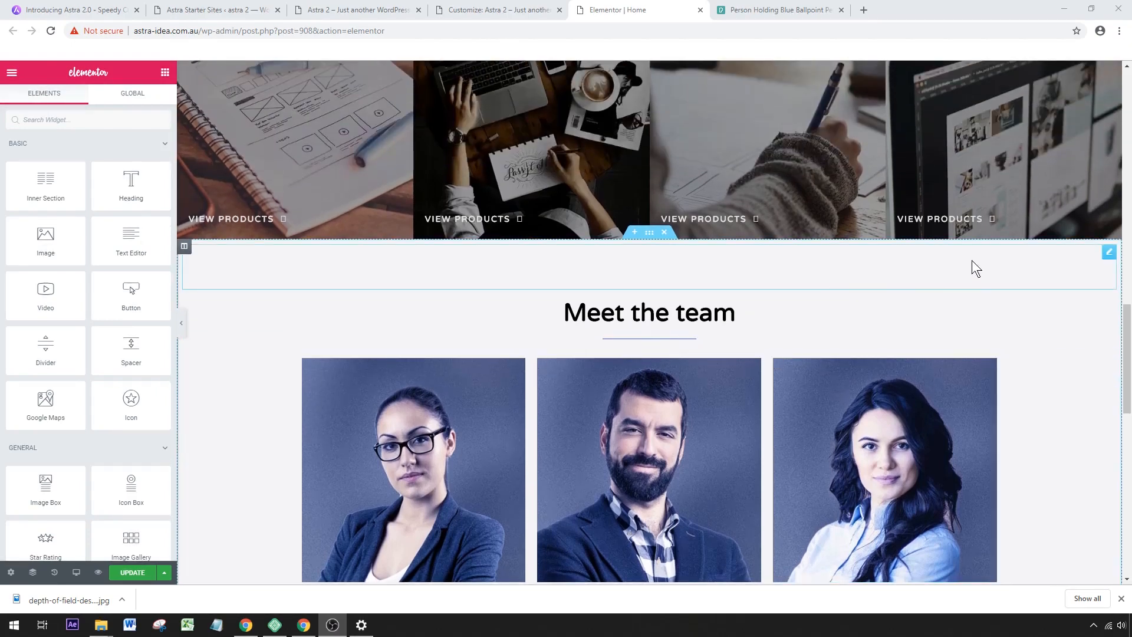
Insert the white two-project "Check Out Our Work" Portfolio block with a button from the template library above the "Meet the team" section.
scroll(961, 263, "up", 1)
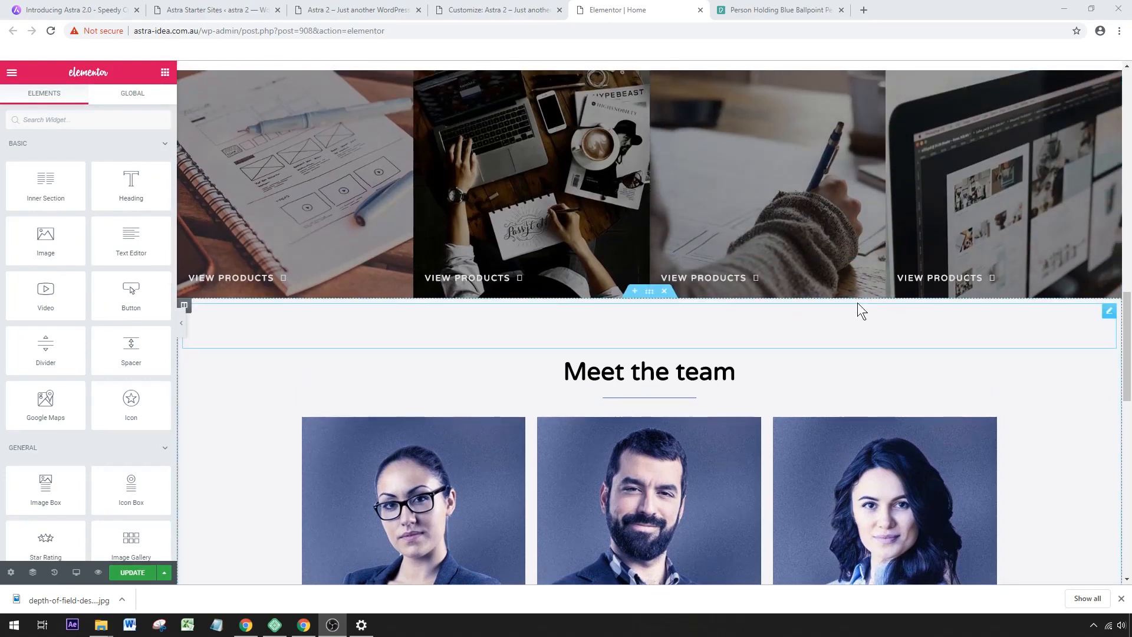
left_click(634, 291)
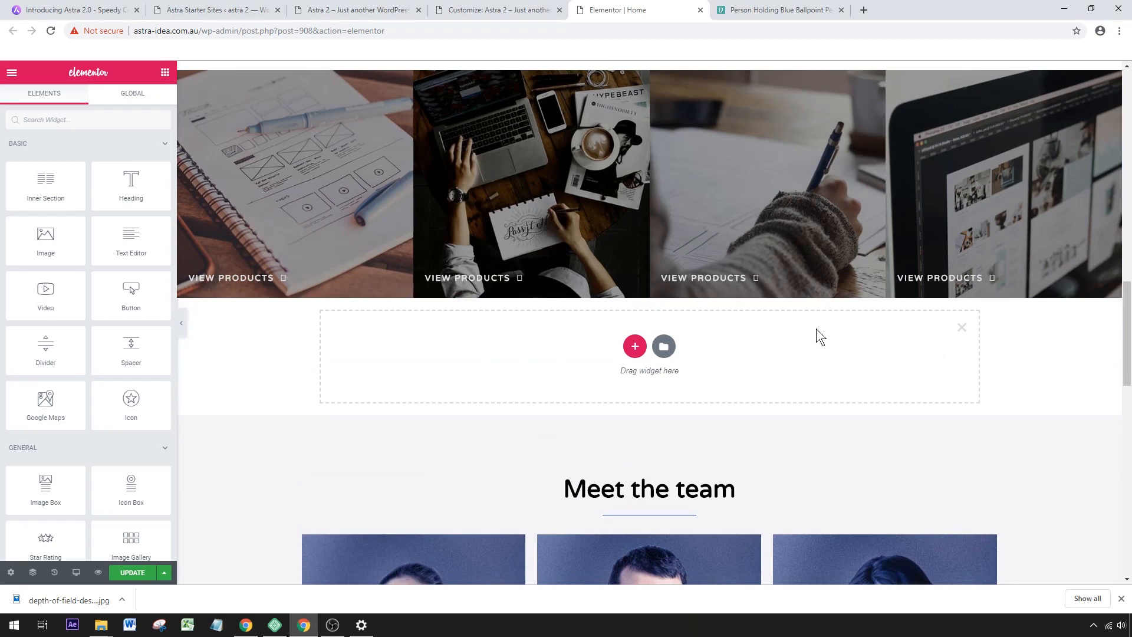
left_click(663, 348)
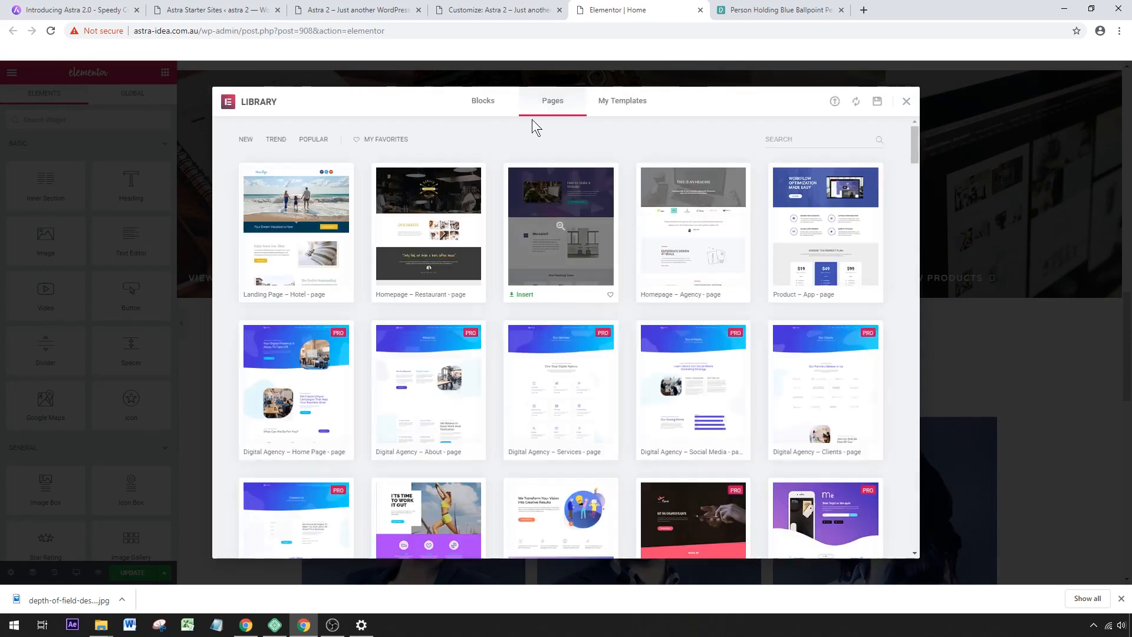
left_click(481, 106)
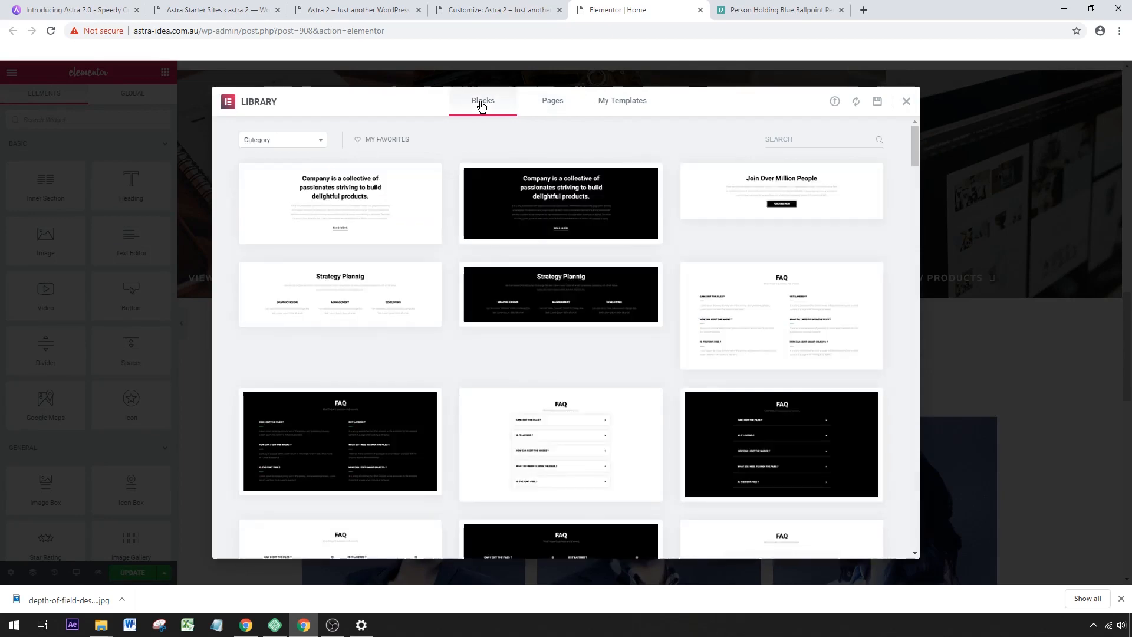
left_click(300, 145)
scroll(300, 203, "down", 3)
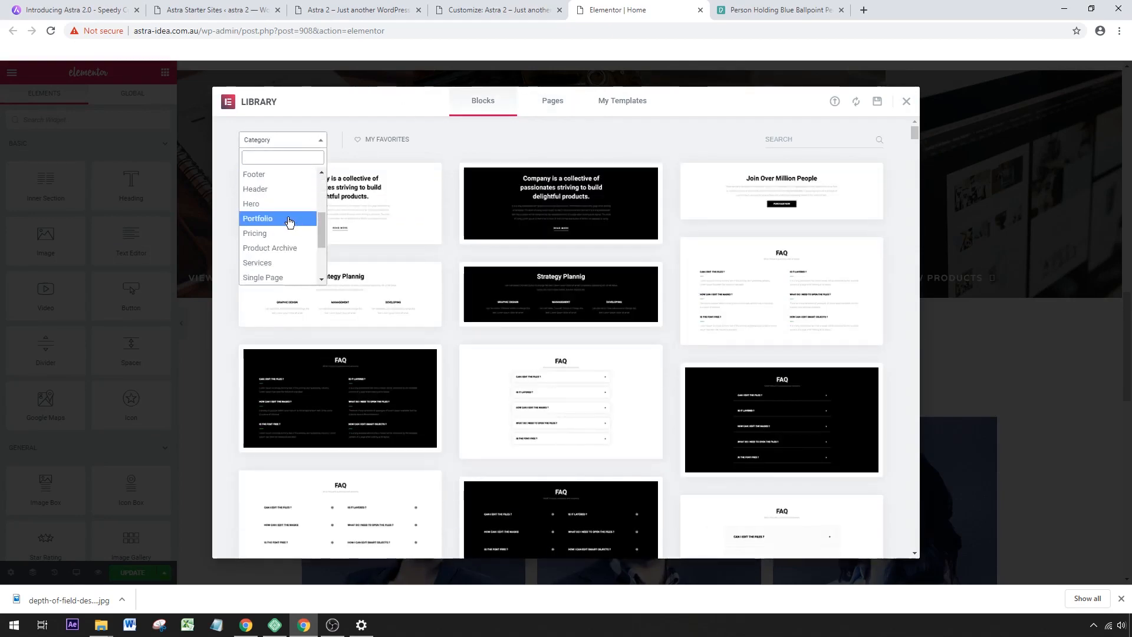
left_click(288, 220)
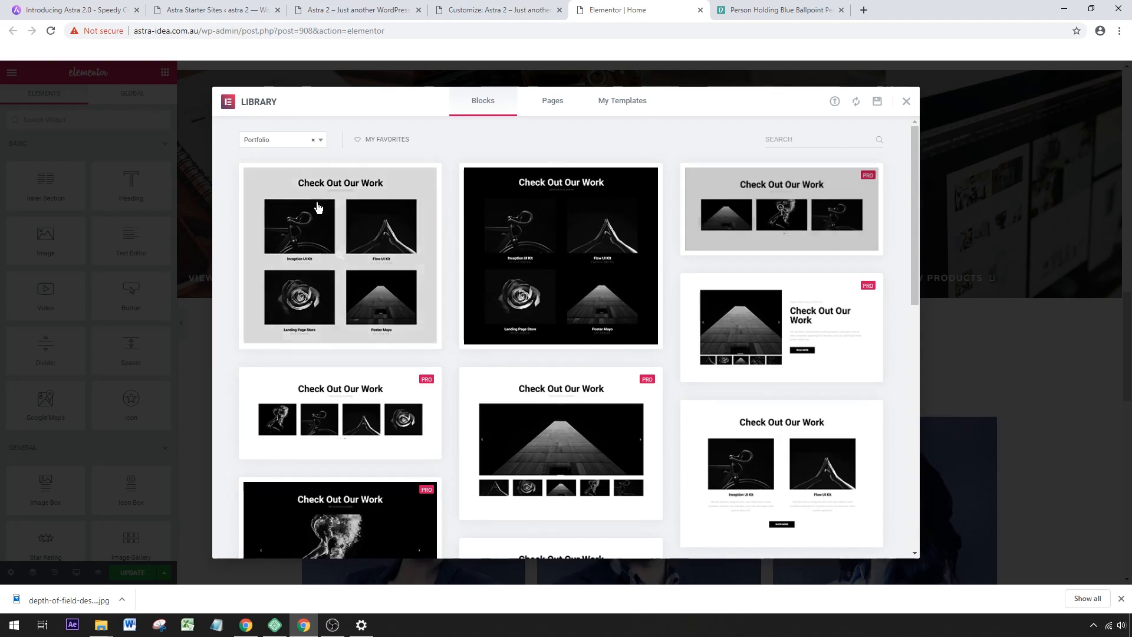
scroll(667, 279, "down", 3)
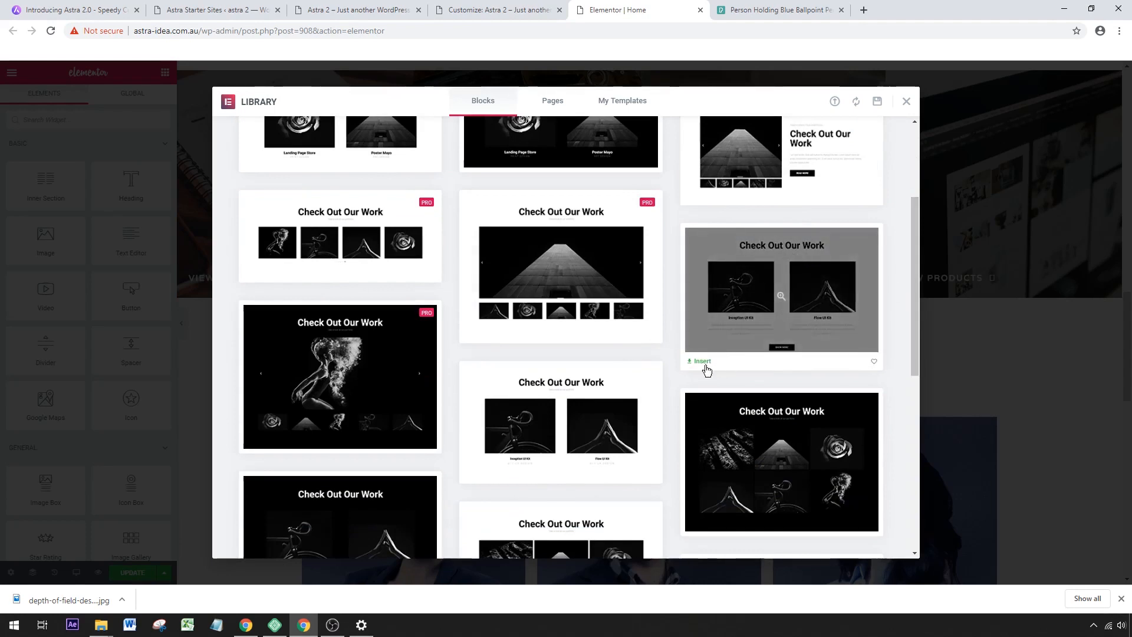
left_click(705, 366)
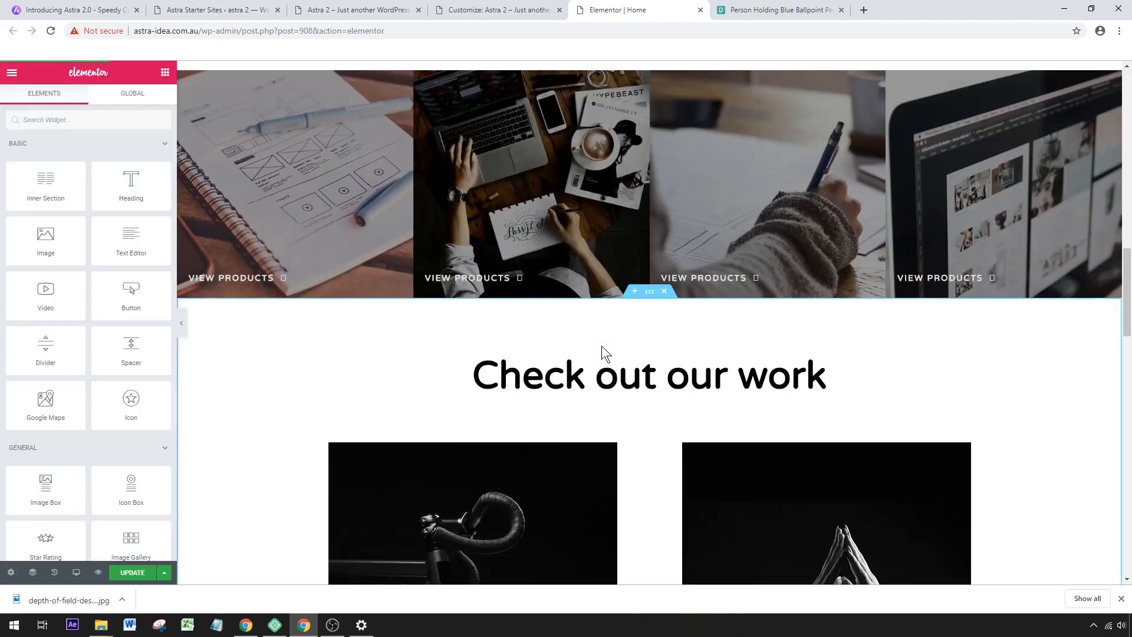
Replace the bicycle image in the "Commercial photography" image box with student-1.jpg from the media library.
scroll(601, 345, "down", 3)
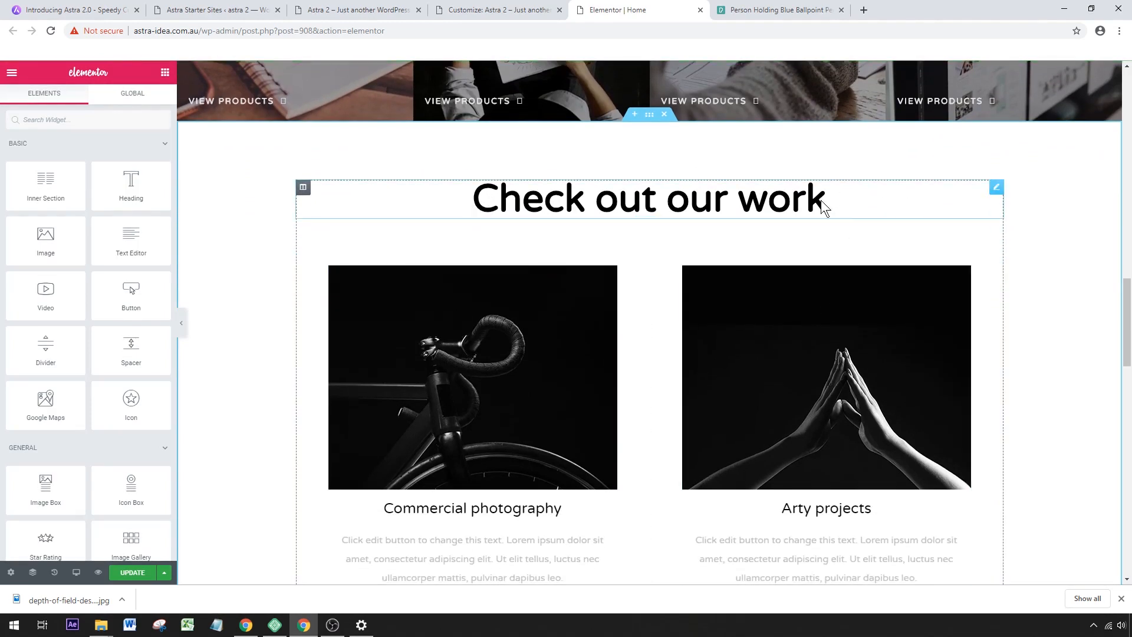
scroll(820, 279, "down", 2)
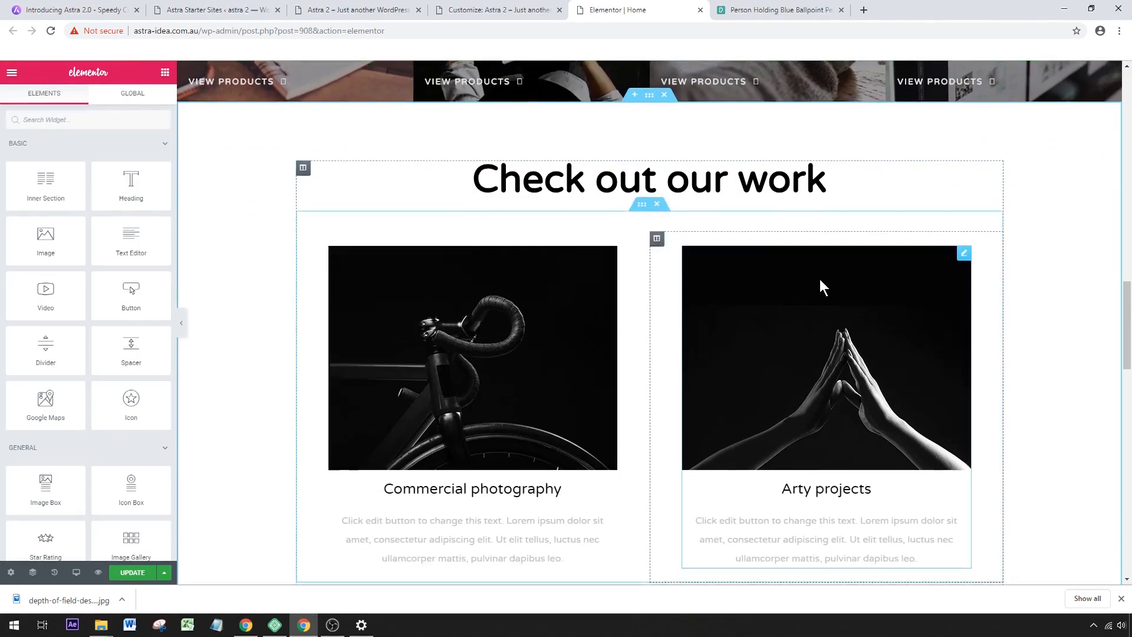
scroll(831, 313, "up", 1)
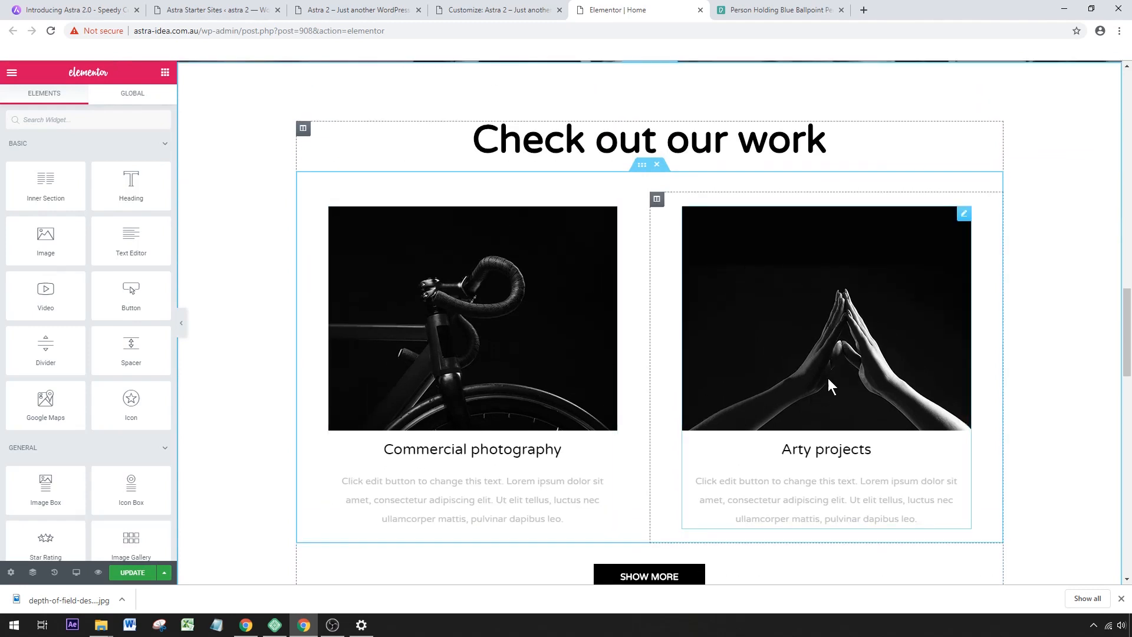
scroll(828, 377, "down", 1)
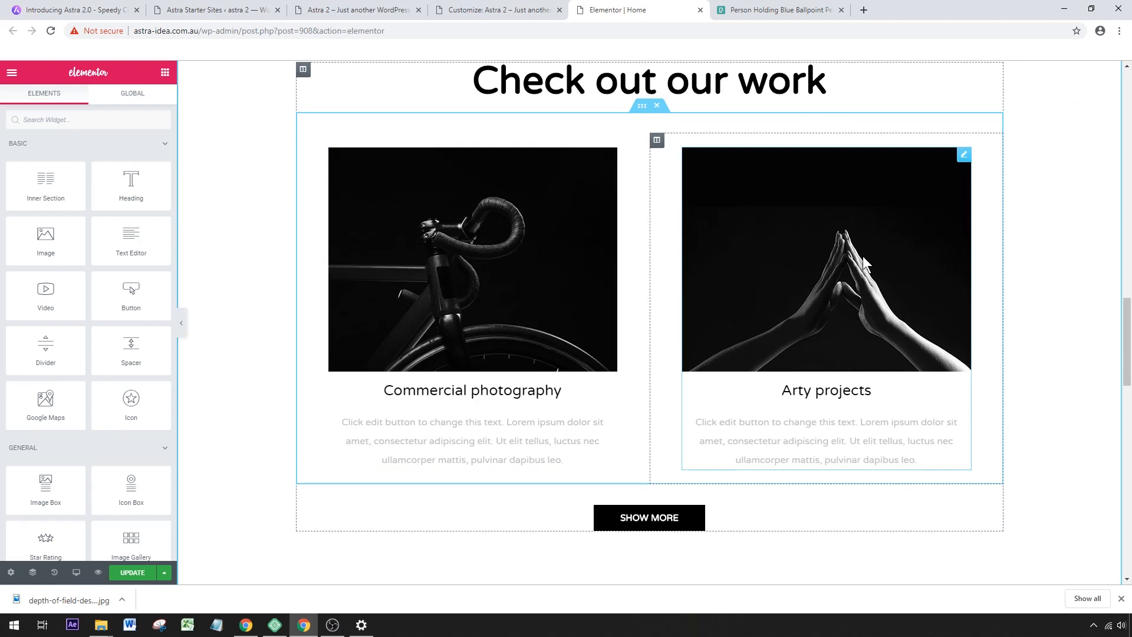
left_click(476, 243)
mouse_move(68, 225)
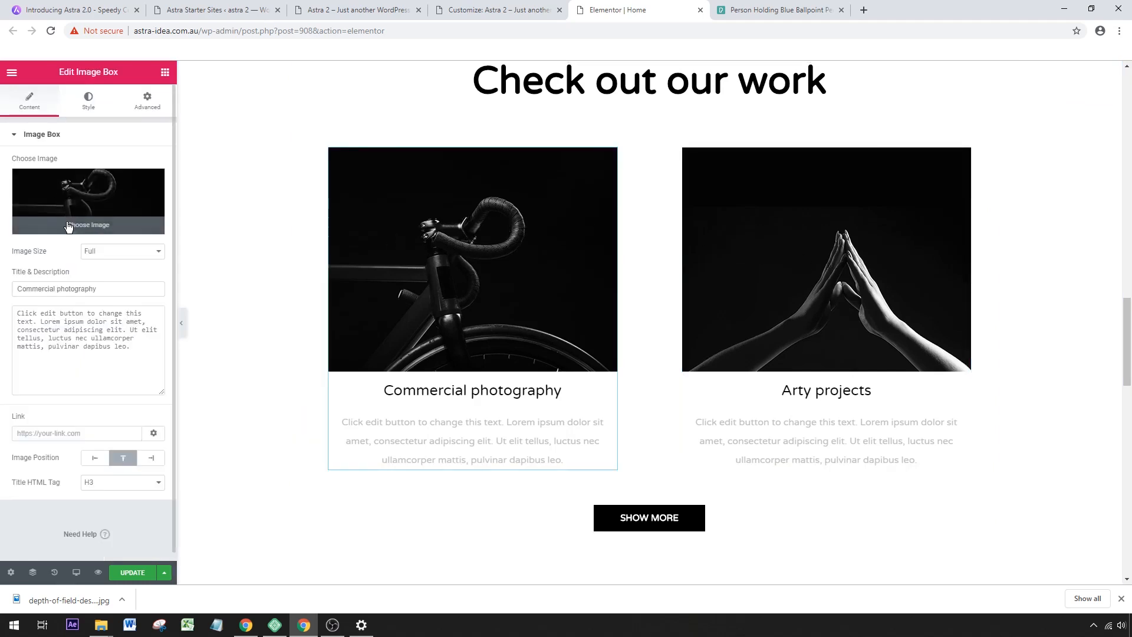
left_click(68, 226)
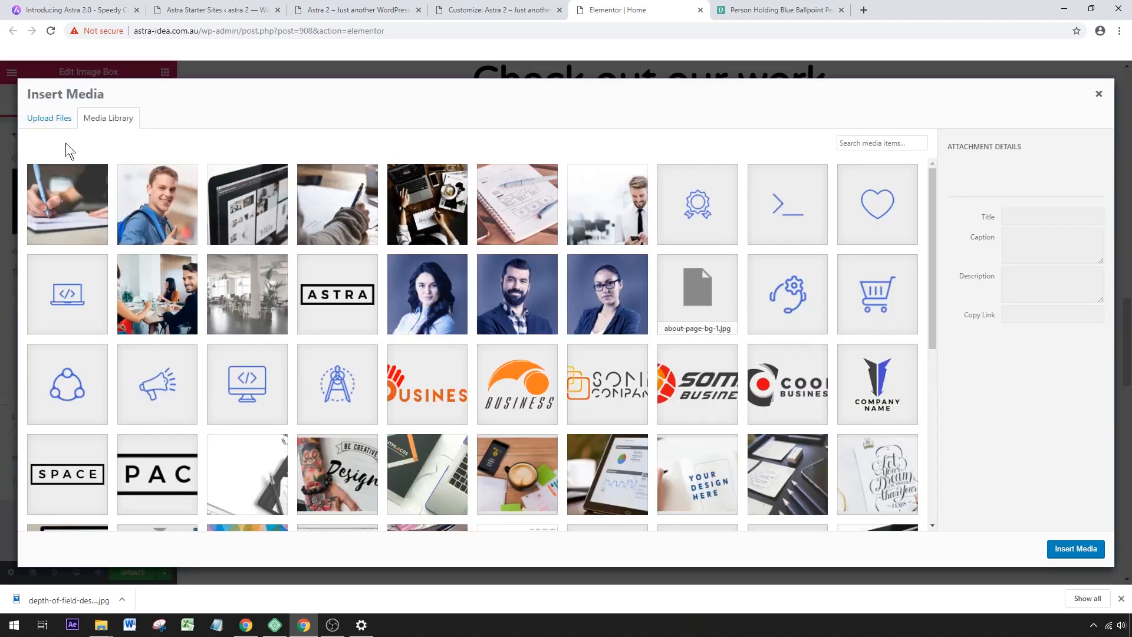
left_click(139, 218)
left_click(1076, 548)
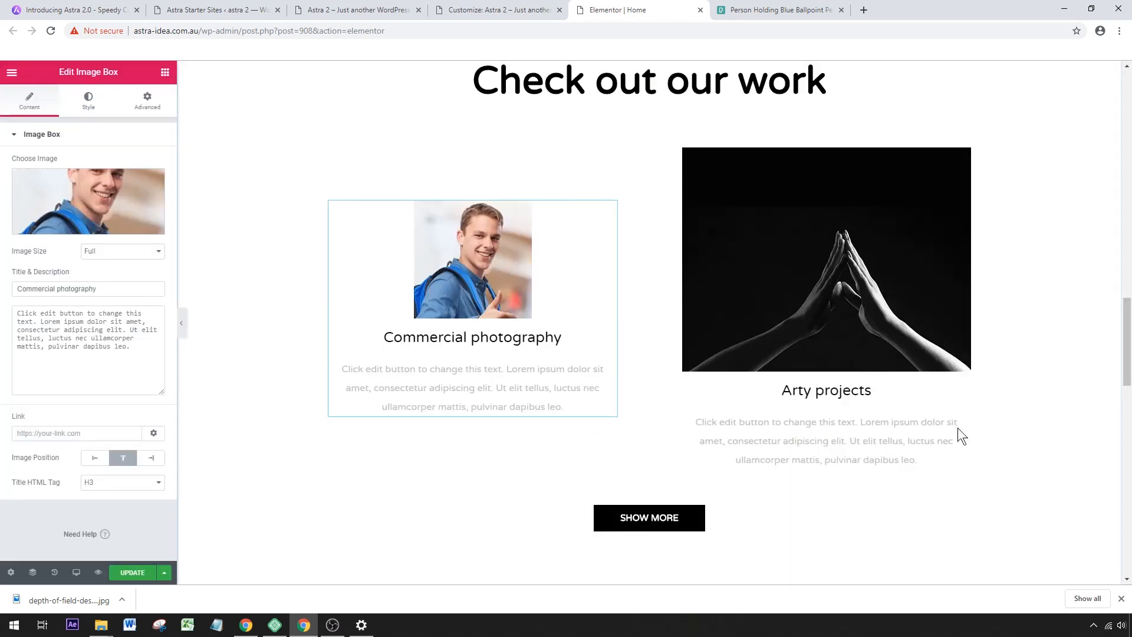
Replace the hands image in the "Arty projects" image box with teammate2.jpg from the media library.
left_click(822, 253)
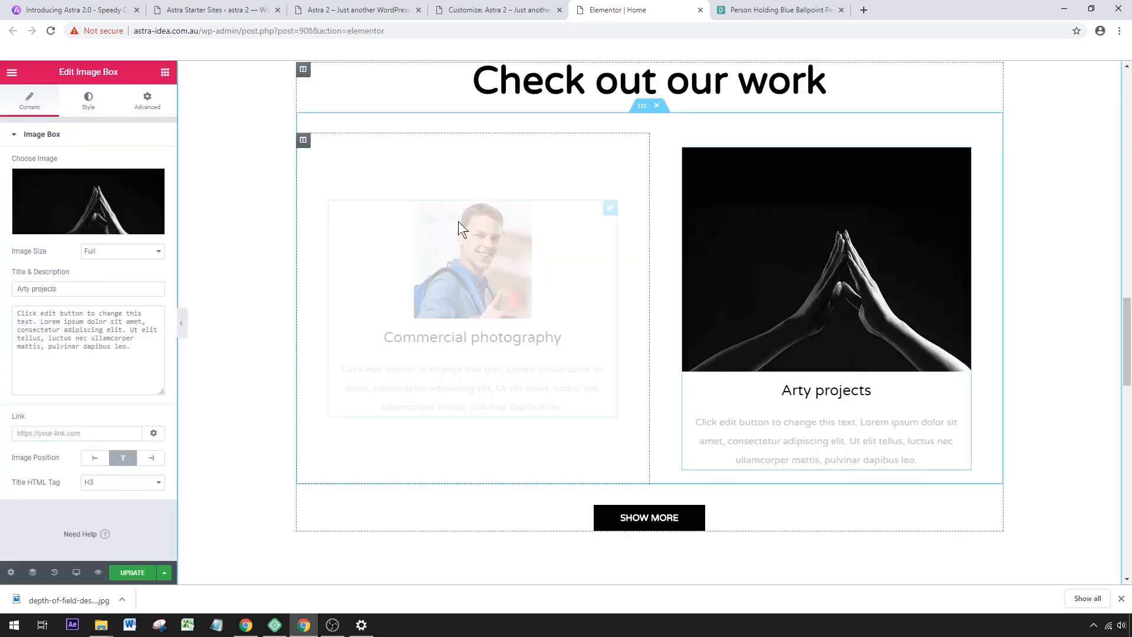
left_click(97, 225)
left_click(466, 282)
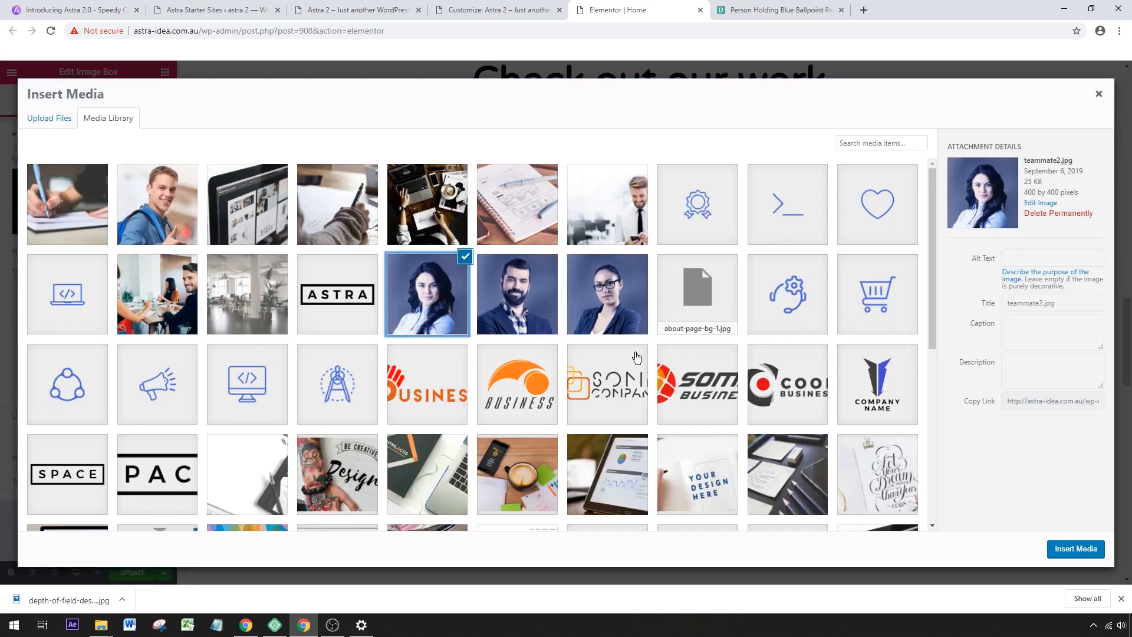
left_click(1082, 550)
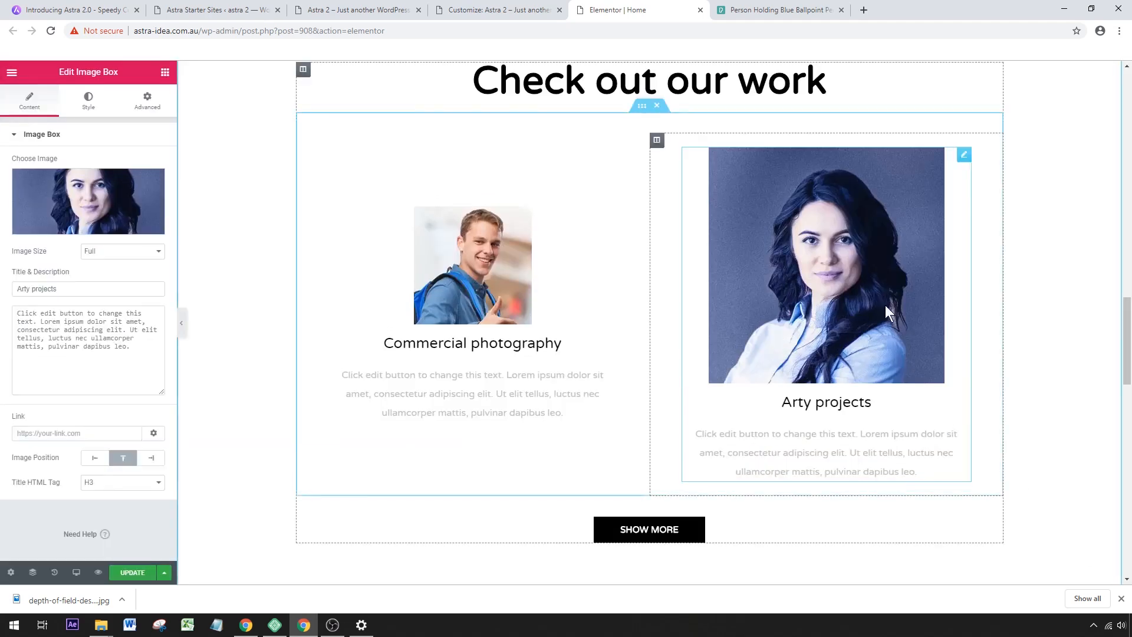
Change the "Commercial photography" image to the media library portrait of the woman wearing glasses.
left_click(476, 278)
left_click(81, 220)
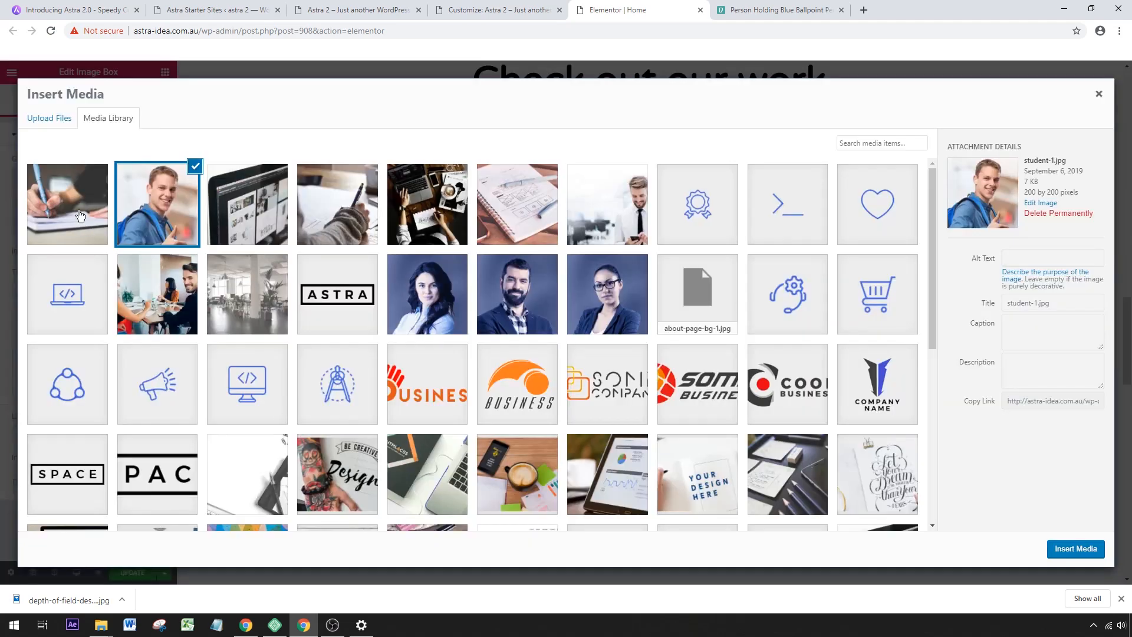
left_click(627, 319)
left_click(1075, 549)
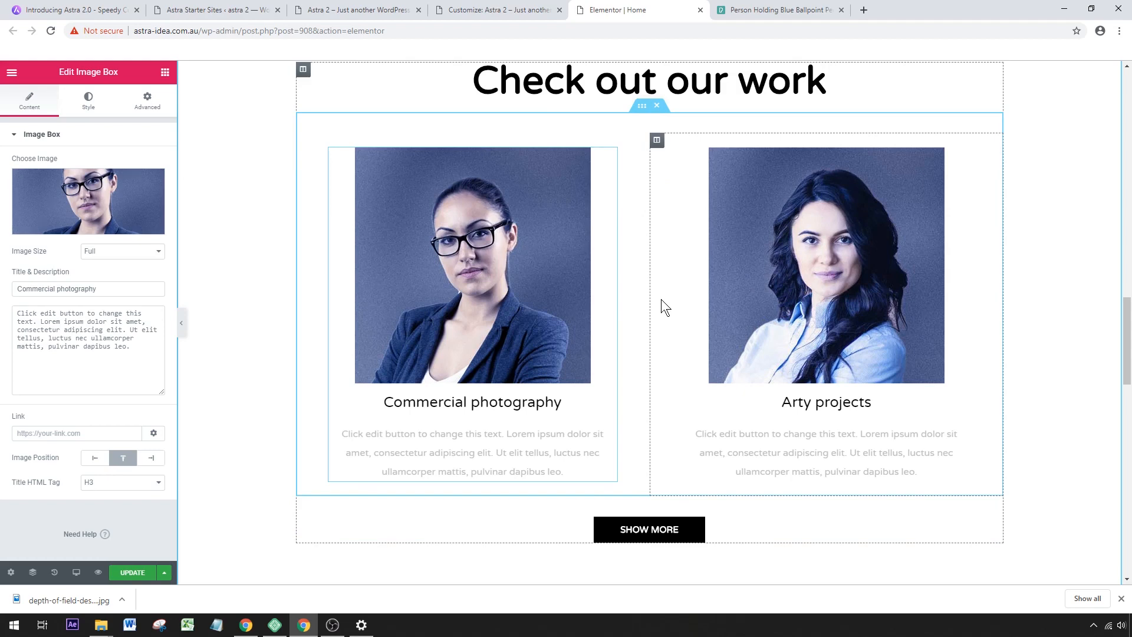
Add a new section with two equal columns between the "Check out our work" block and "Meet the team".
scroll(661, 299, "down", 2)
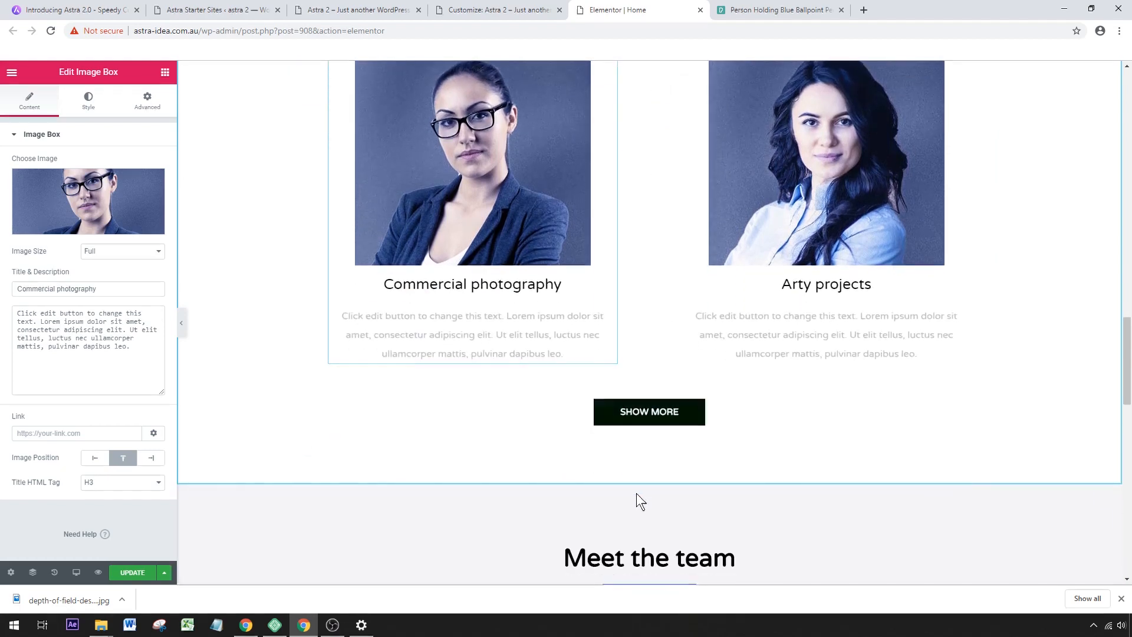
mouse_move(634, 482)
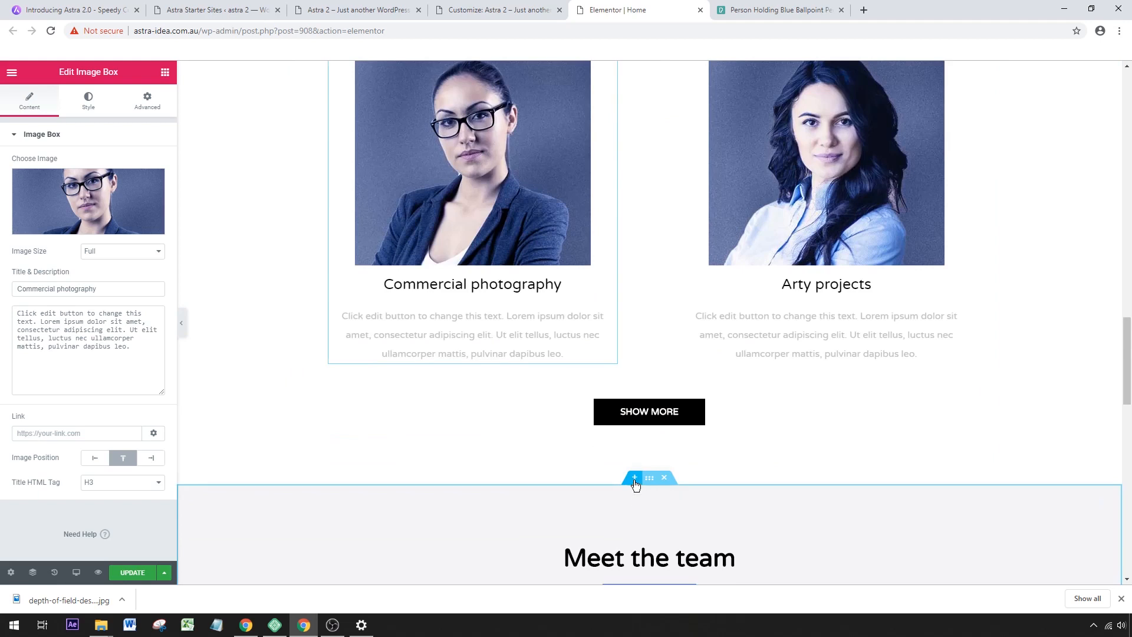
left_click(635, 479)
left_click(635, 420)
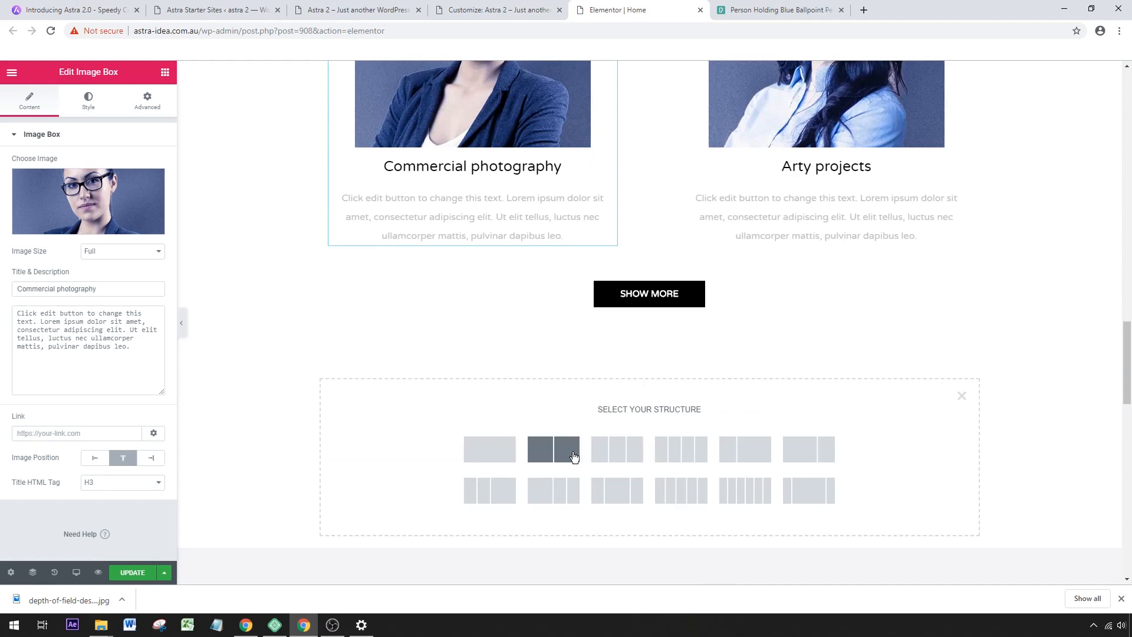
left_click(552, 457)
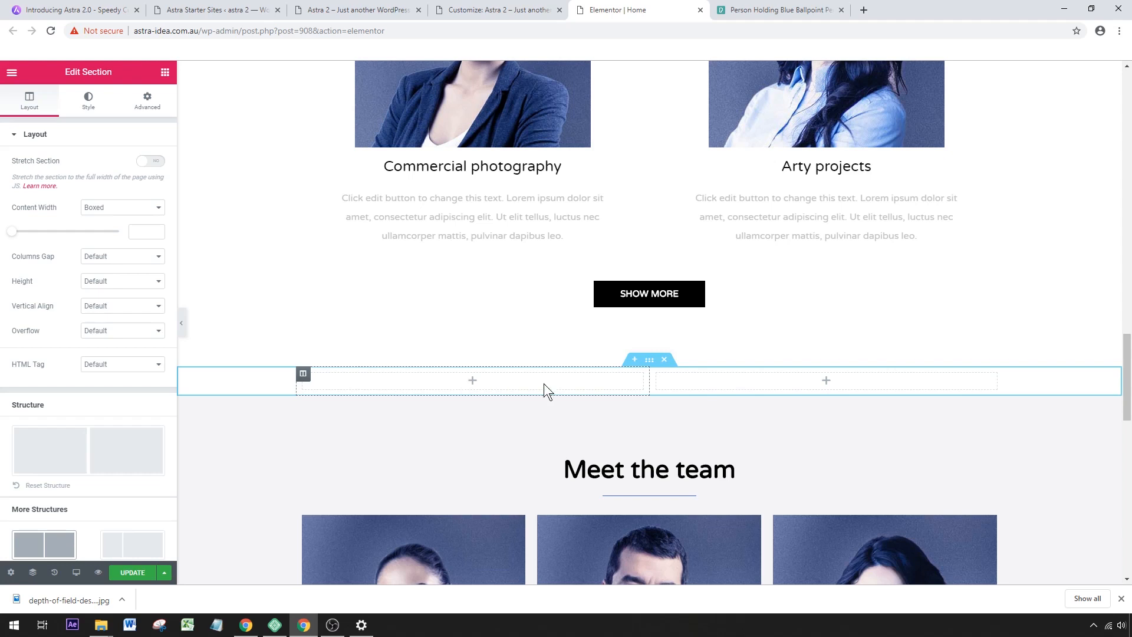
Add an Image widget to the new section's left column and fill it with the coffee cup and phone desk photo.
left_click(166, 72)
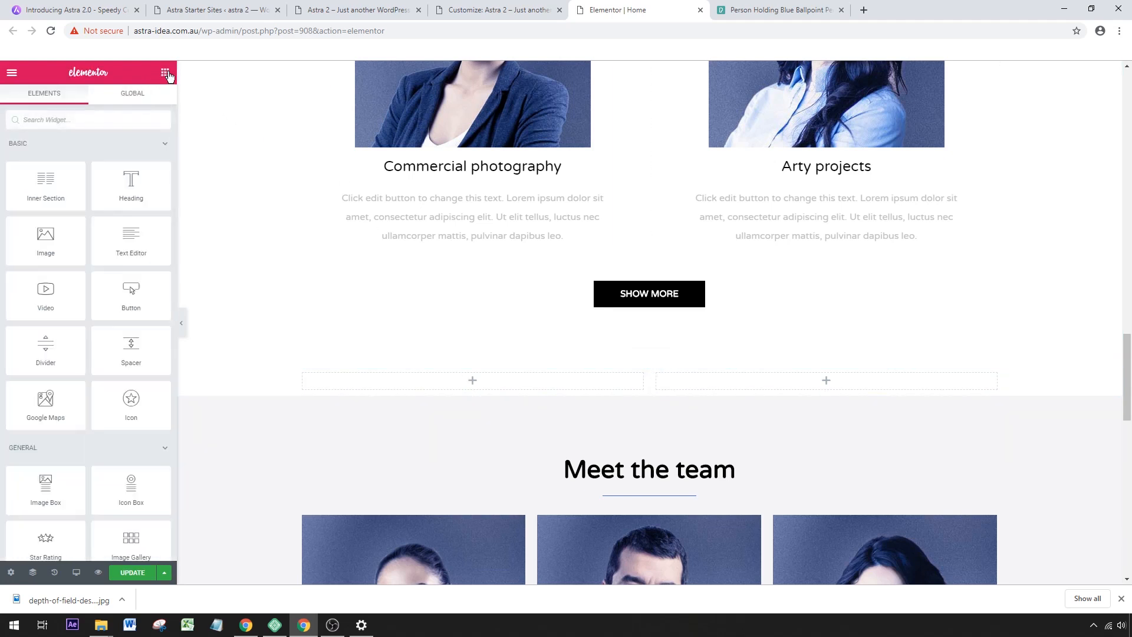
left_click_drag(43, 242, 465, 381)
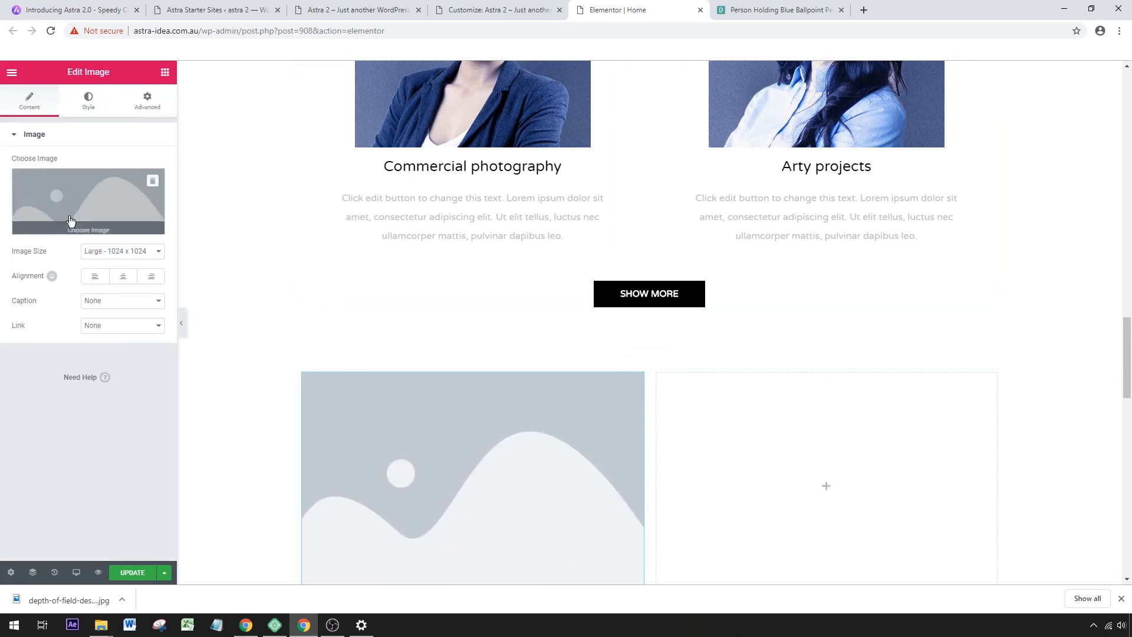
left_click(71, 215)
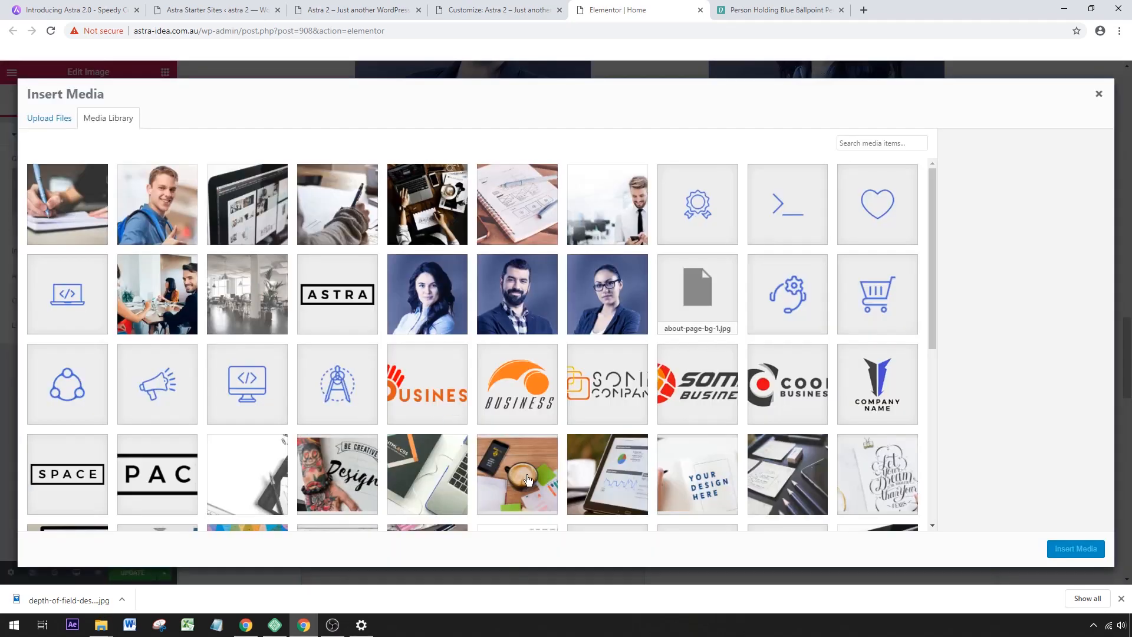
left_click(529, 480)
left_click(1075, 549)
Add a centre-aligned Heading widget to the new section's right column, with a Text Editor widget beneath it.
scroll(888, 427, "down", 1)
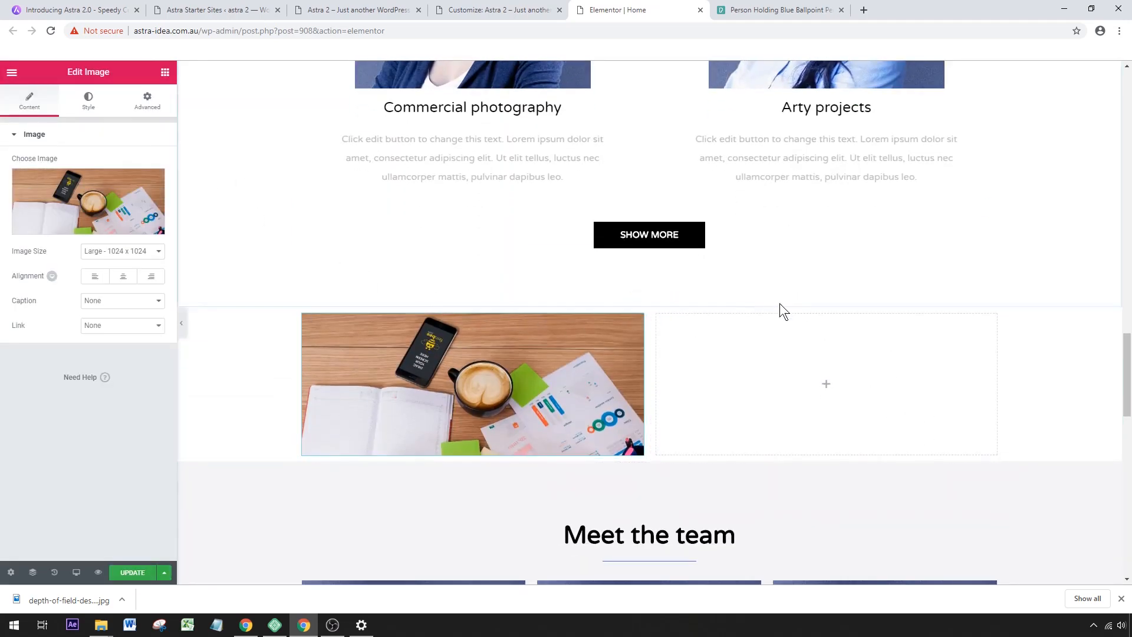
left_click(165, 73)
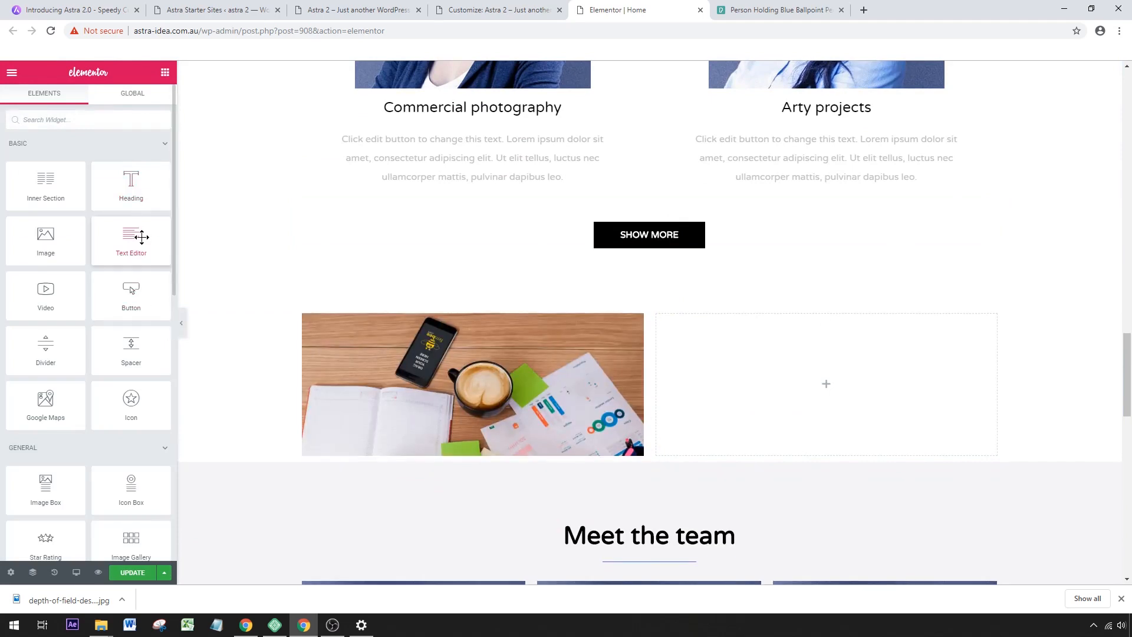
left_click_drag(131, 180, 796, 391)
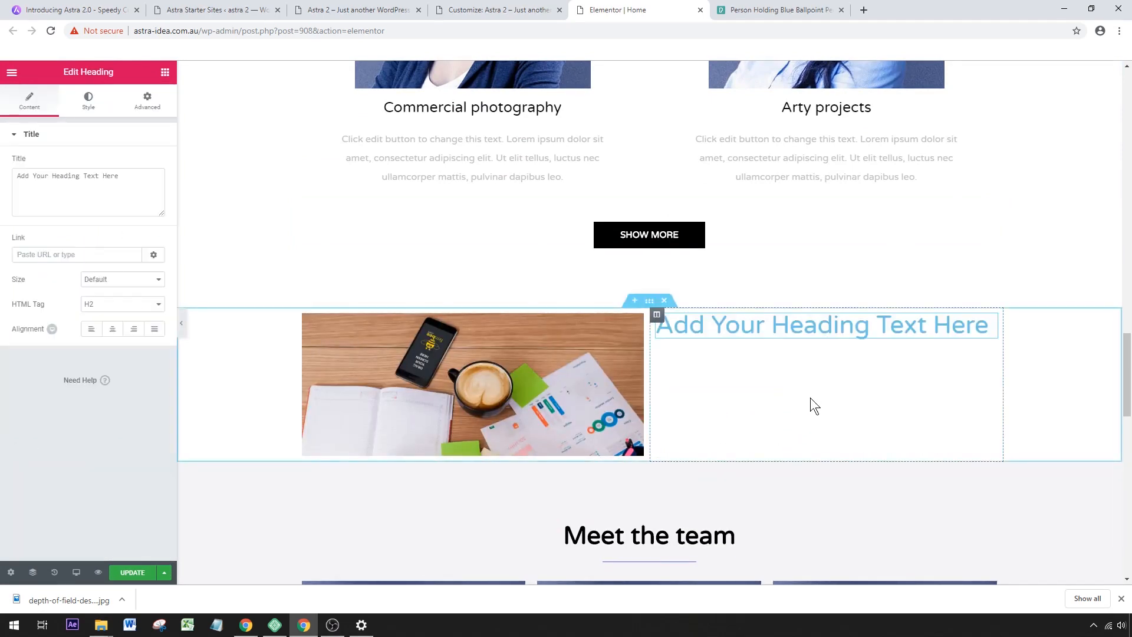
left_click(113, 332)
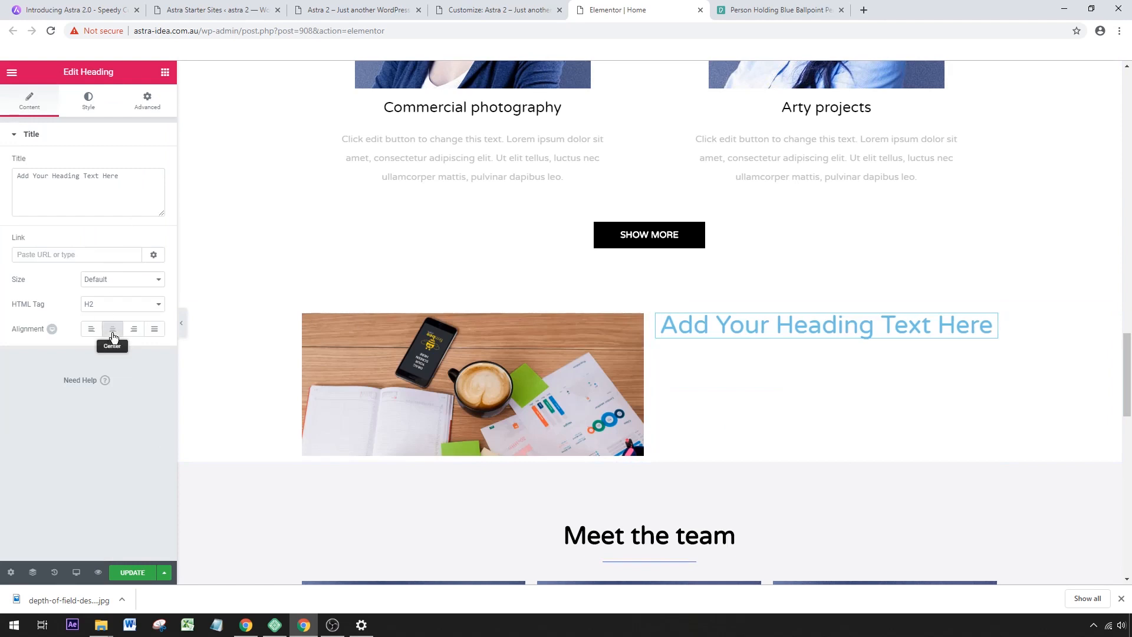
left_click(166, 73)
left_click_drag(125, 231, 770, 336)
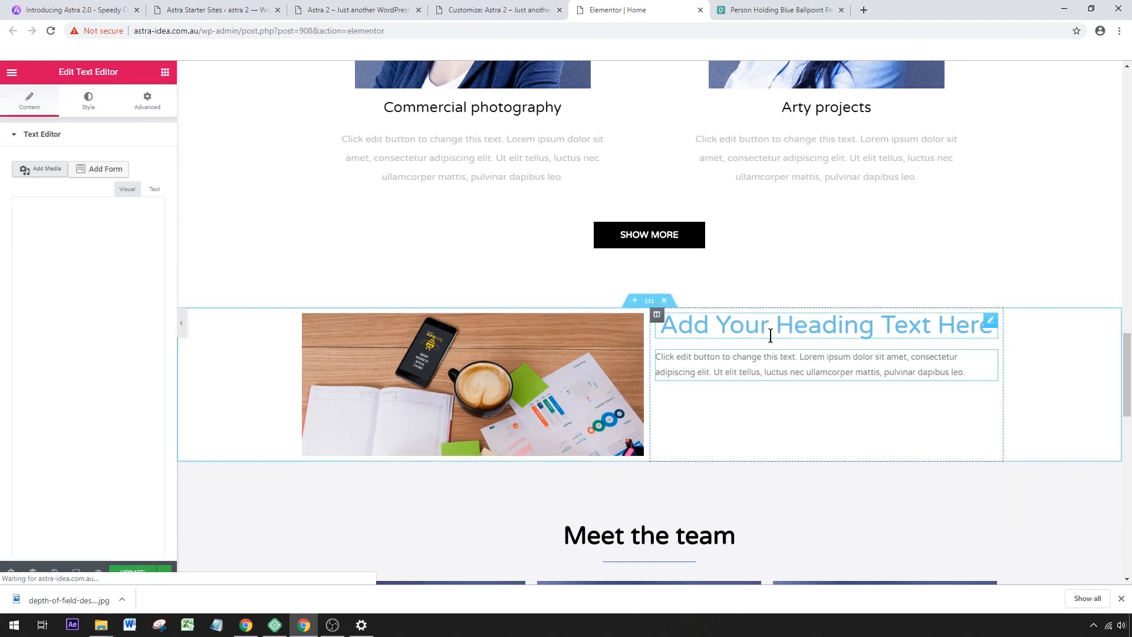
Add a Button widget below the new section's text and align it to the centre.
left_click(165, 72)
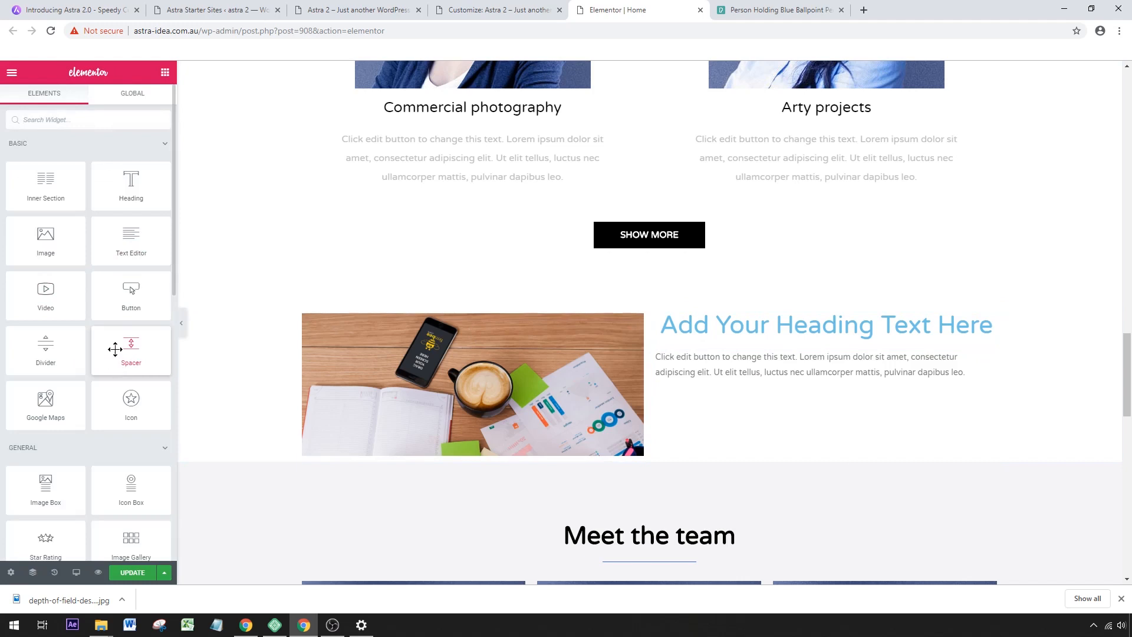
left_click_drag(723, 423, 836, 385)
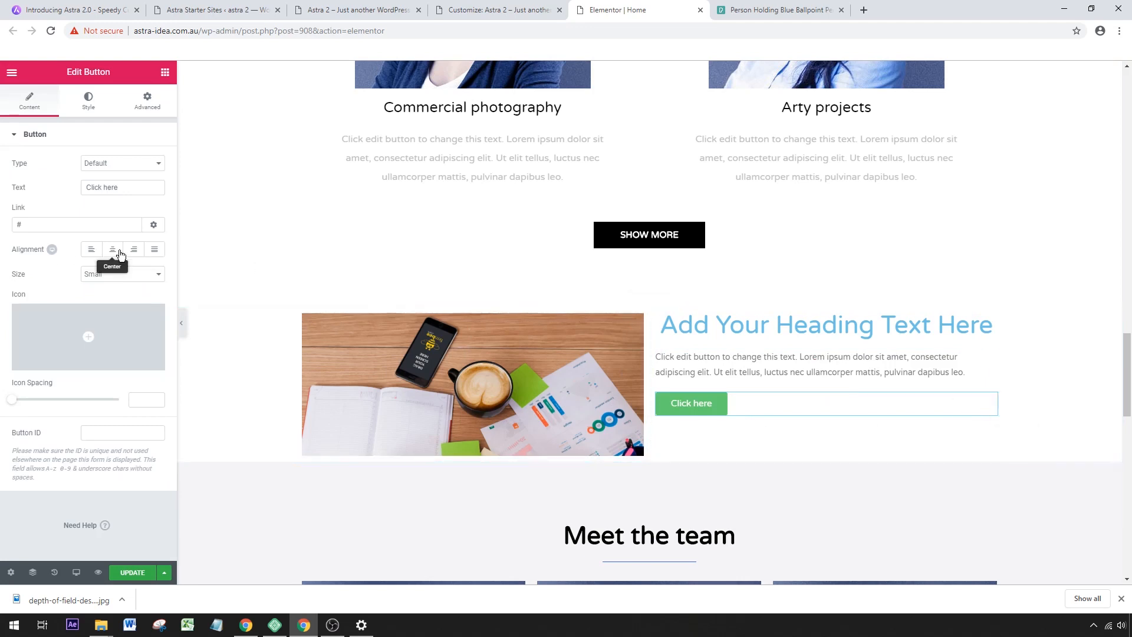
left_click(115, 252)
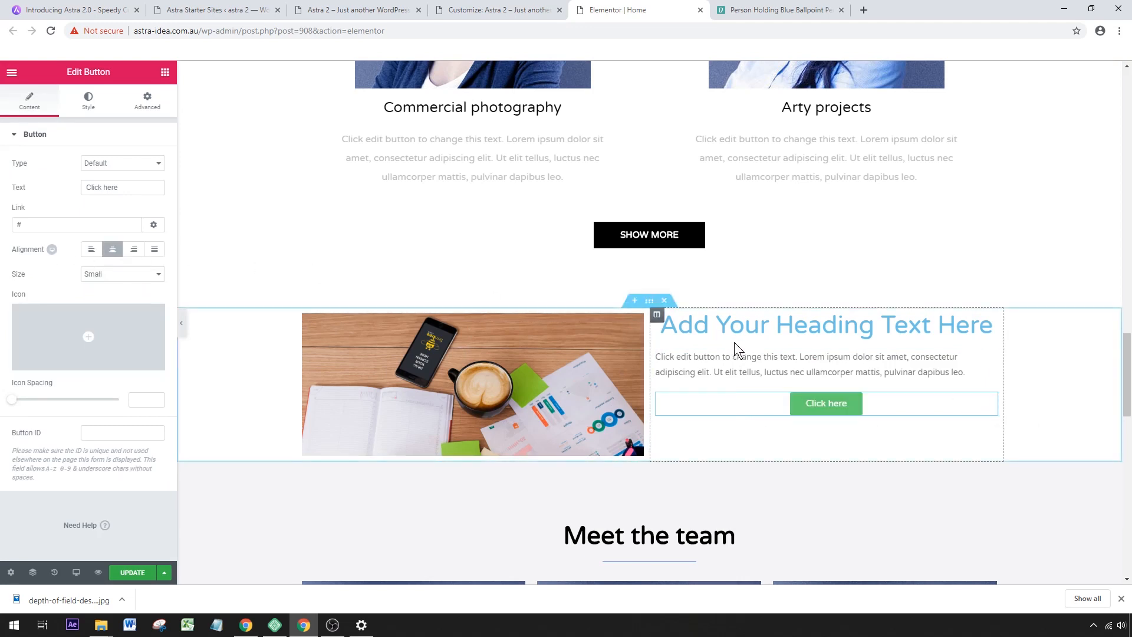
Set the vertical alignment of the new section's right column to Middle.
left_click(657, 316)
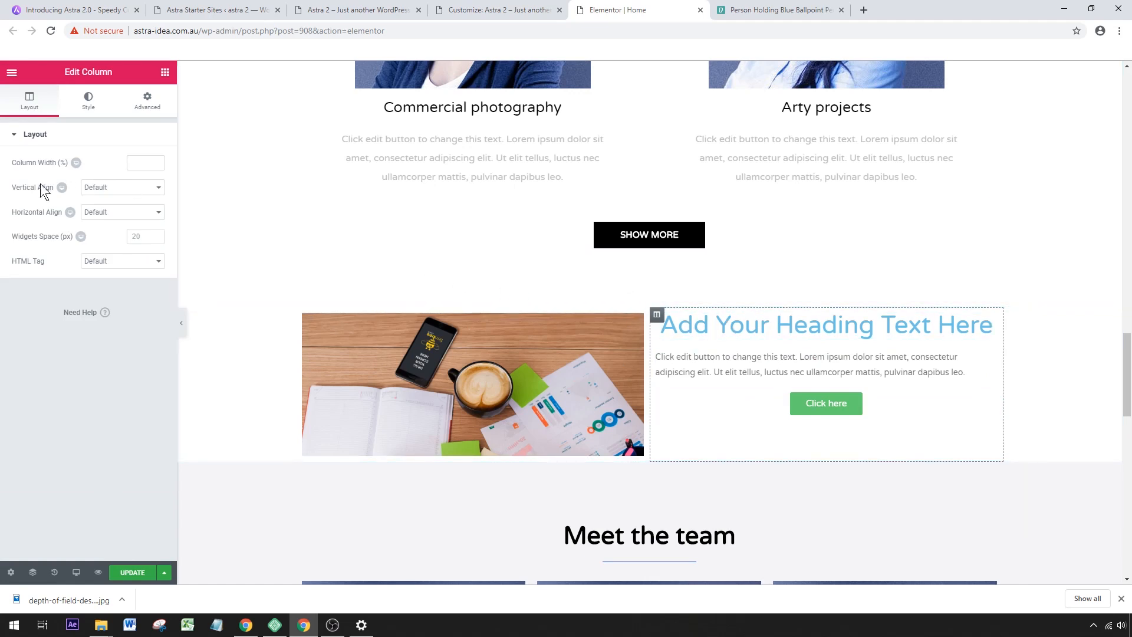
left_click(117, 188)
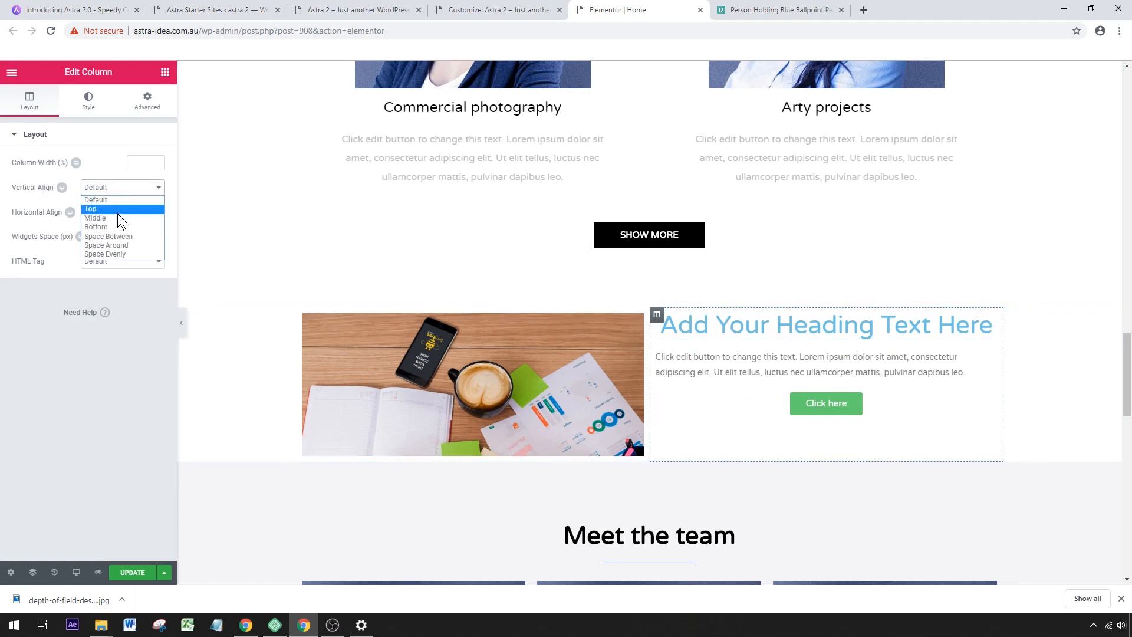
left_click(118, 217)
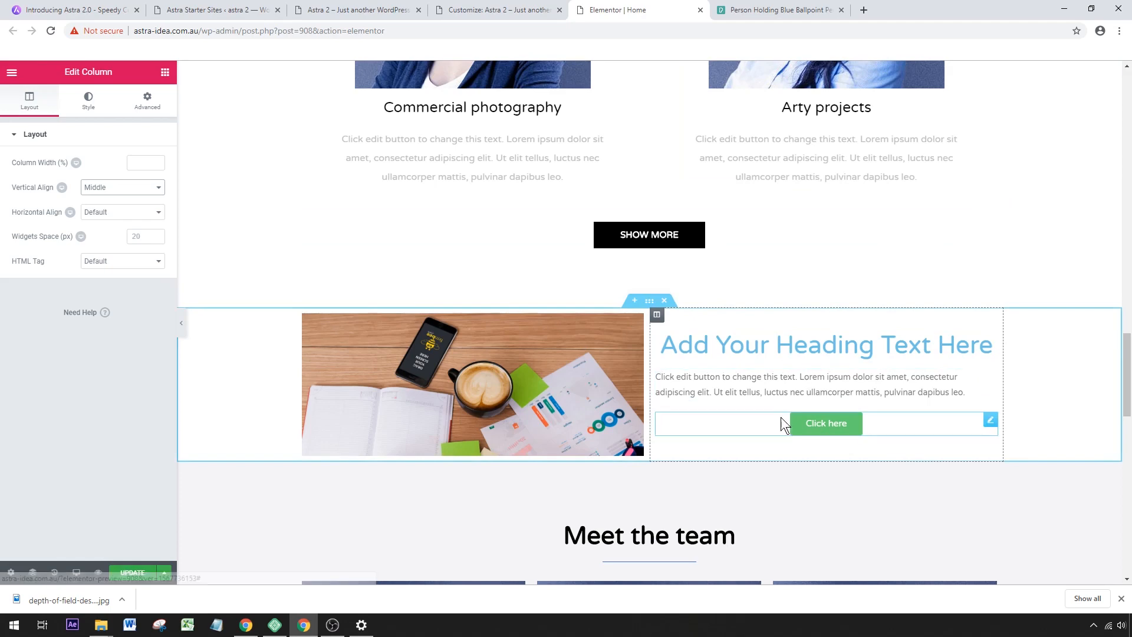
Replace the new section's "Click here" button with a copy of the "MORE INFO" button from the page's hero banner.
left_click_drag(1126, 403, 1123, 152)
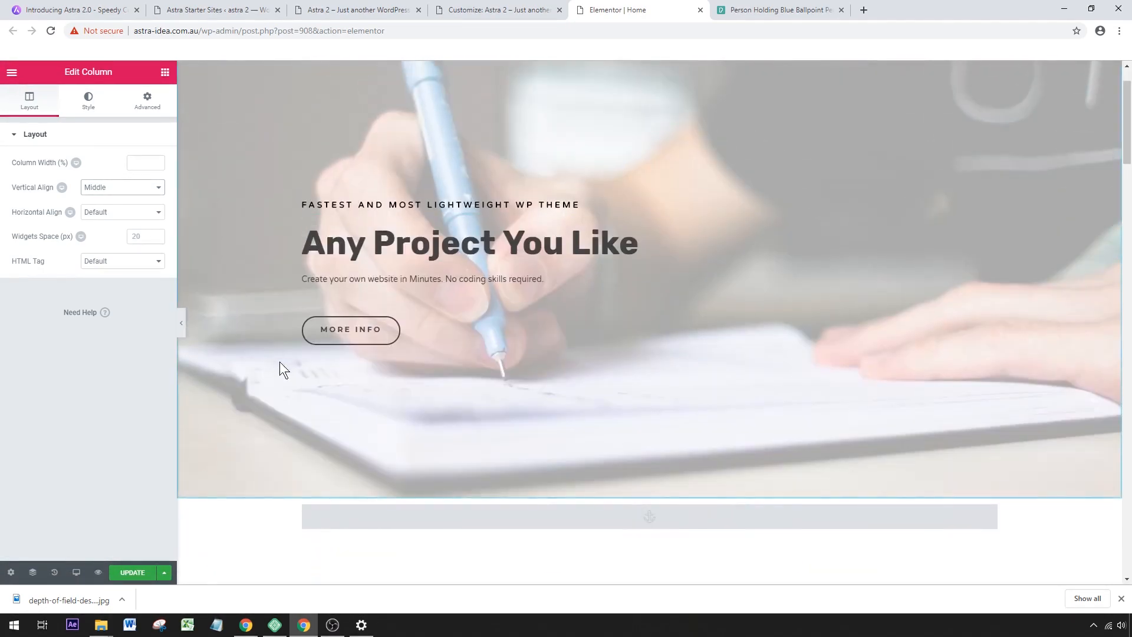
right_click(711, 328)
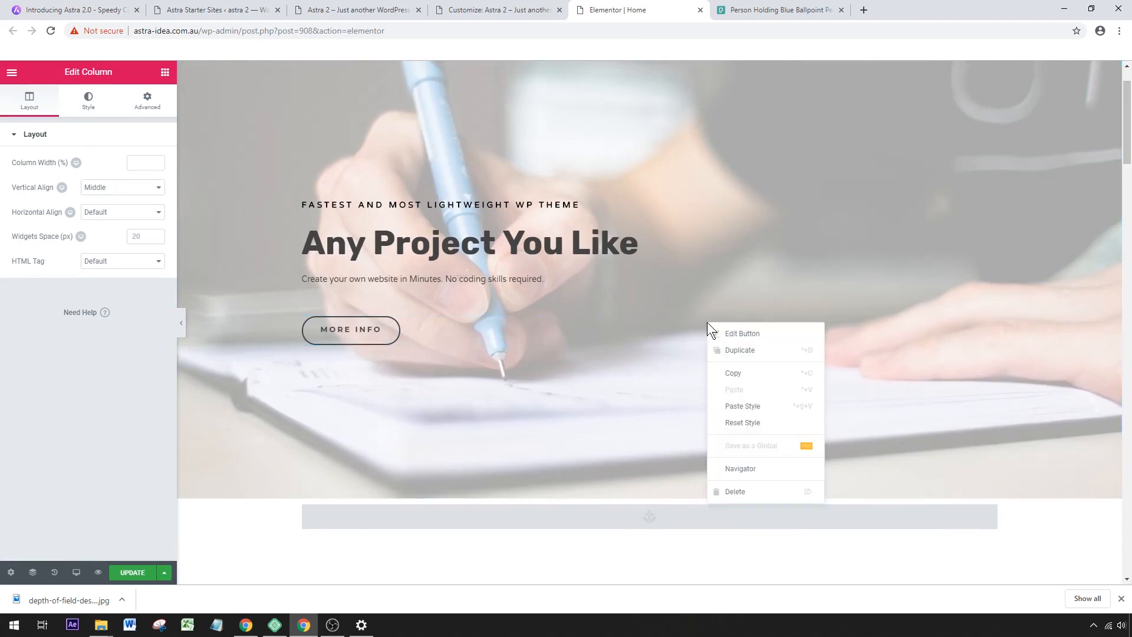
left_click(731, 374)
left_click_drag(1123, 159, 1108, 438)
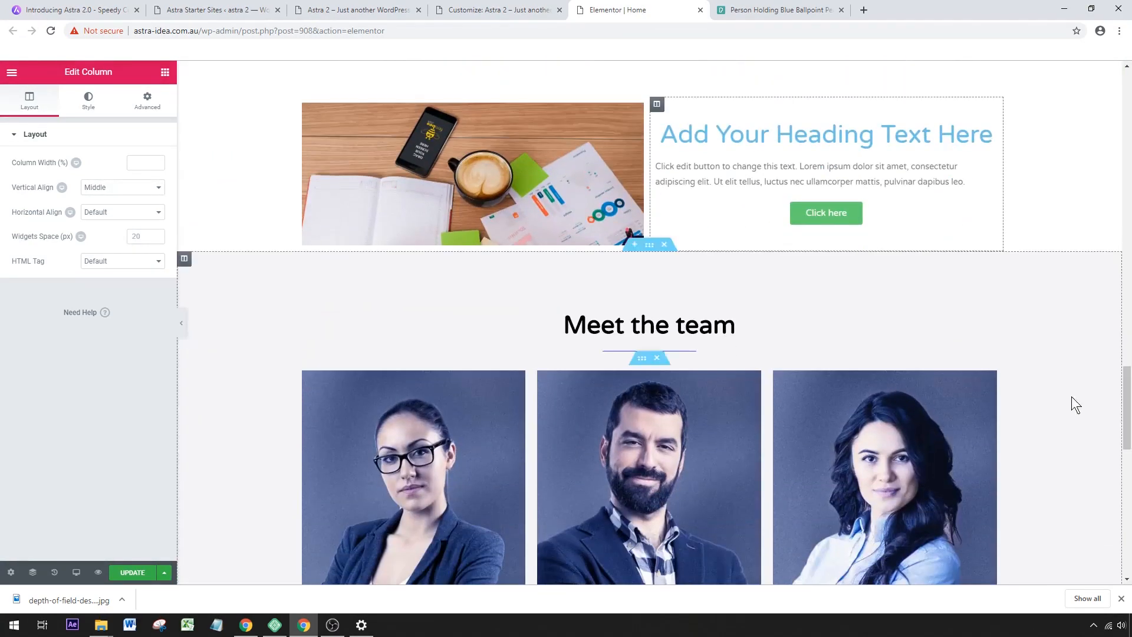
right_click(868, 216)
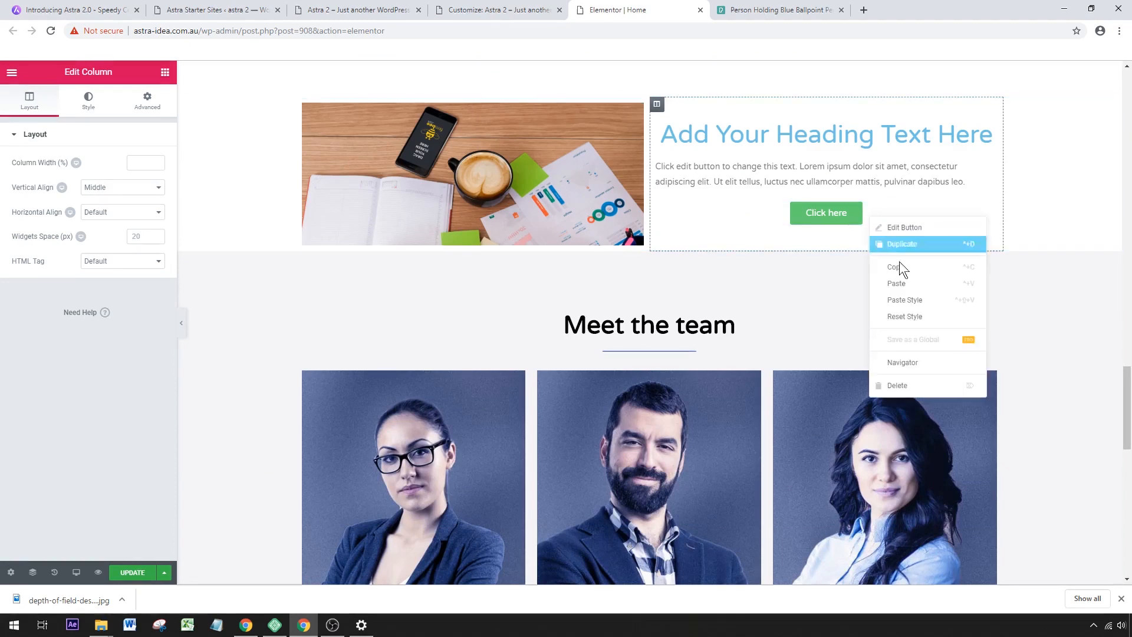
left_click(919, 293)
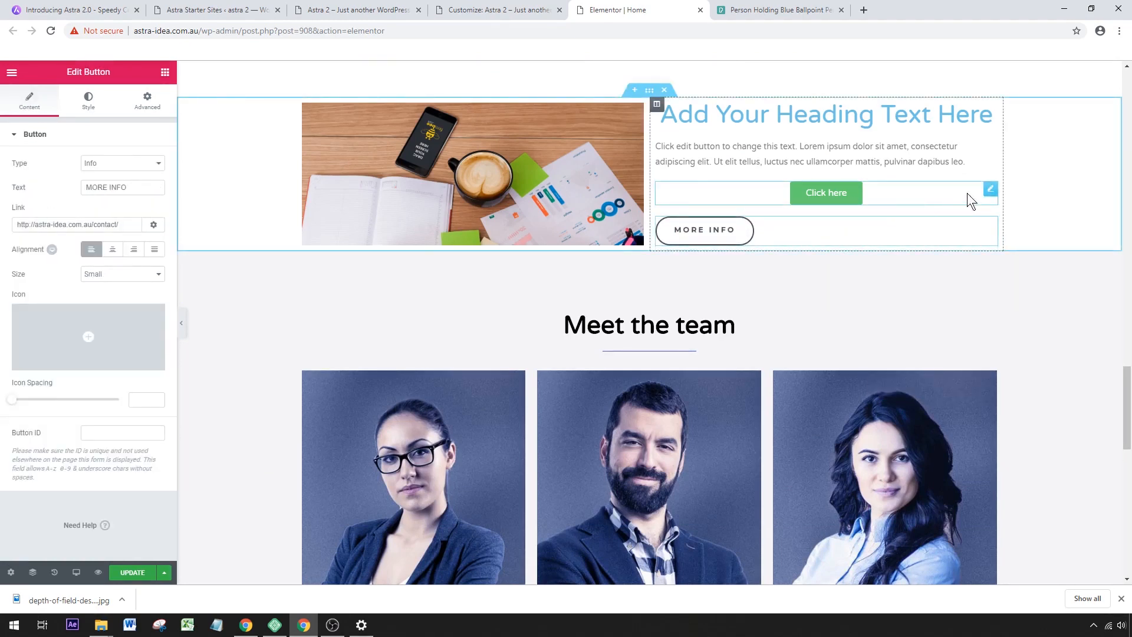
right_click(990, 189)
left_click(1013, 356)
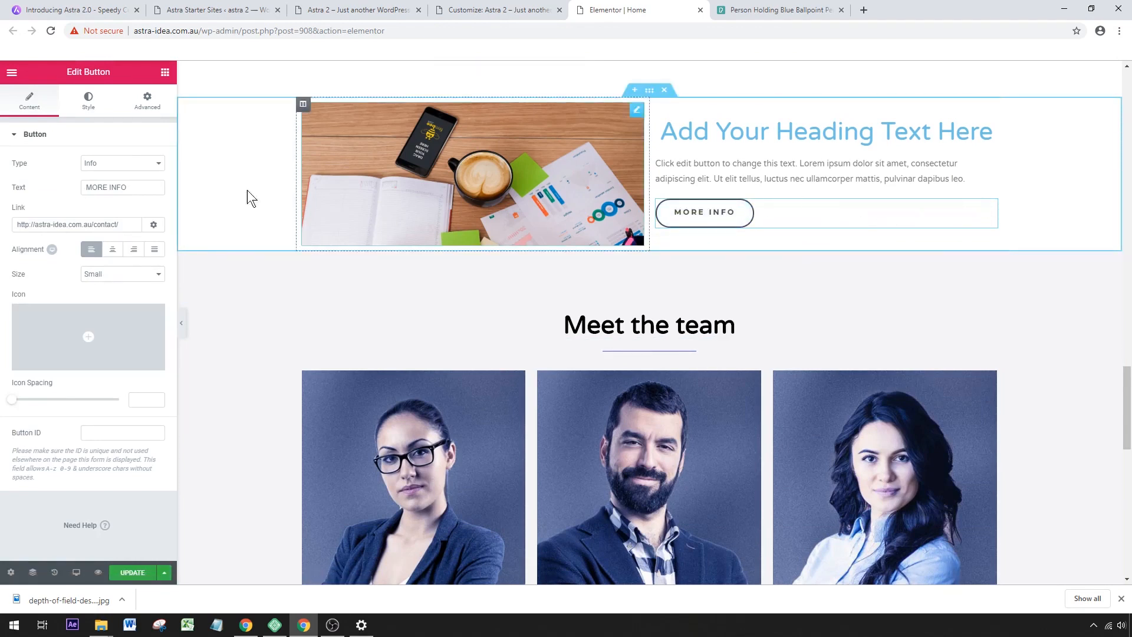
Centre the copied button and change its text to "blog".
left_click(112, 249)
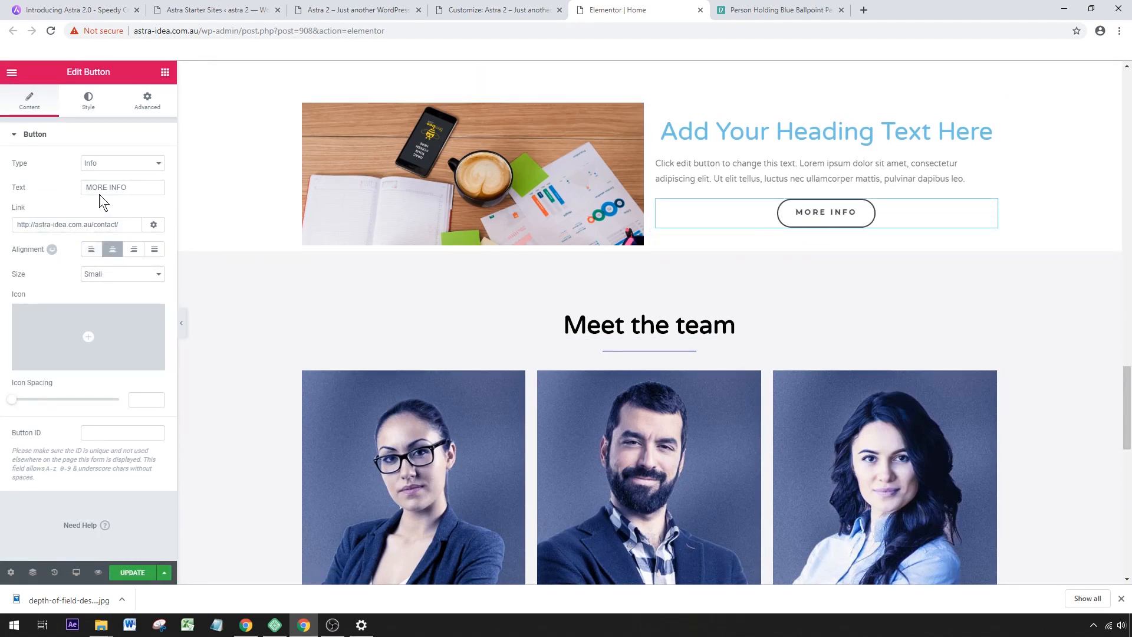
left_click_drag(137, 189, 21, 176)
type("blog")
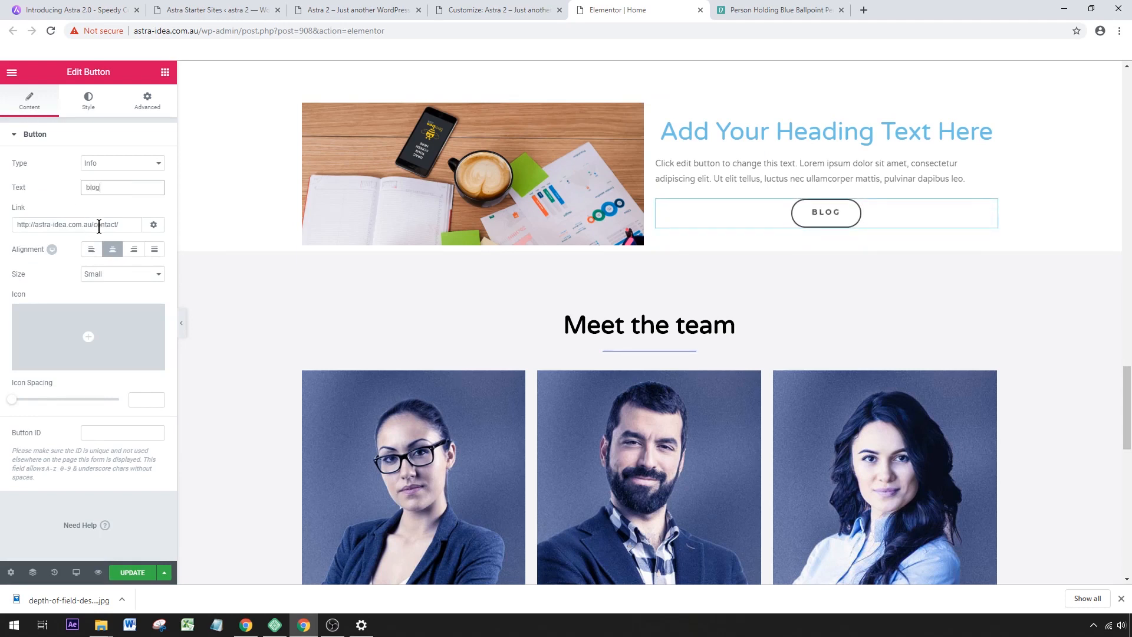
left_click_drag(98, 224, 169, 231)
type("blog/")
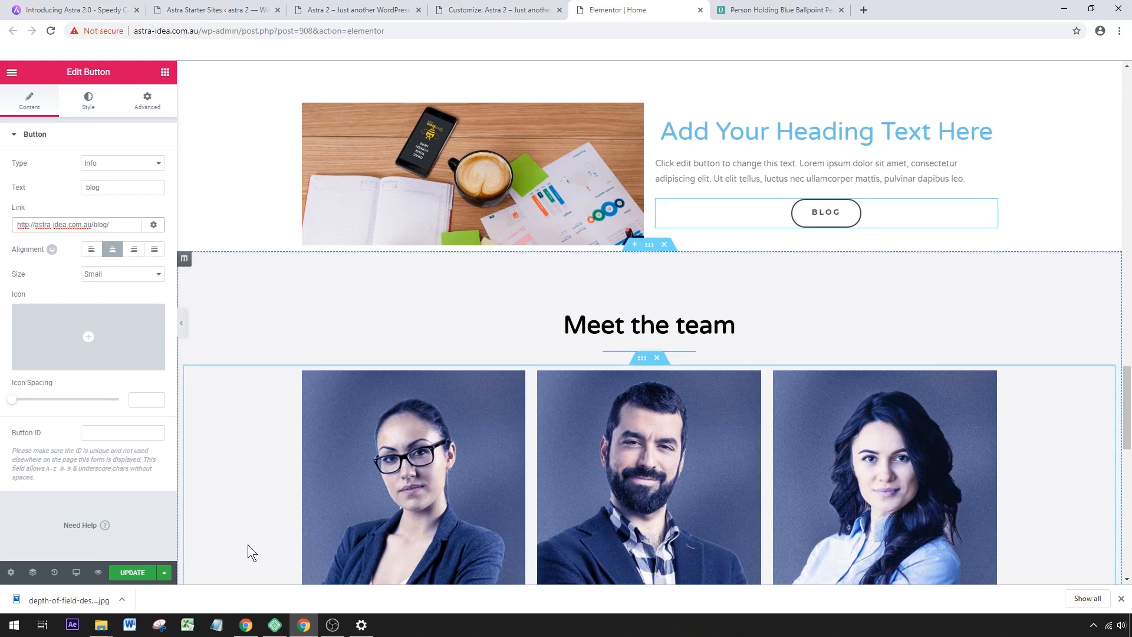
left_click(132, 571)
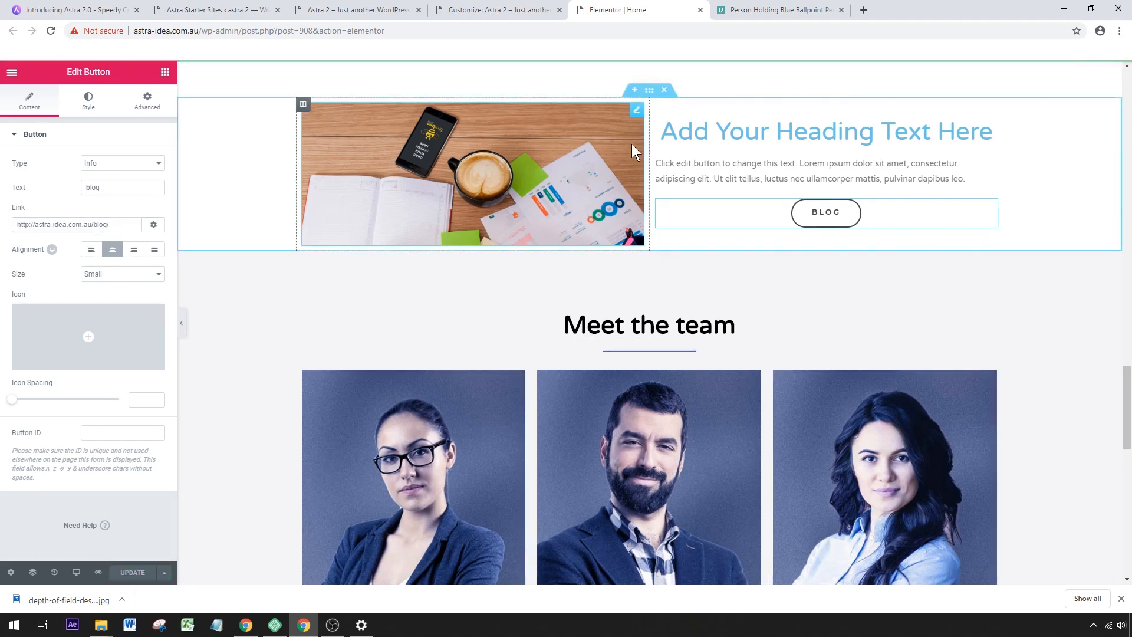
Check the new image and heading section above "Meet the team" on the live home page.
scroll(601, 174, "up", 1)
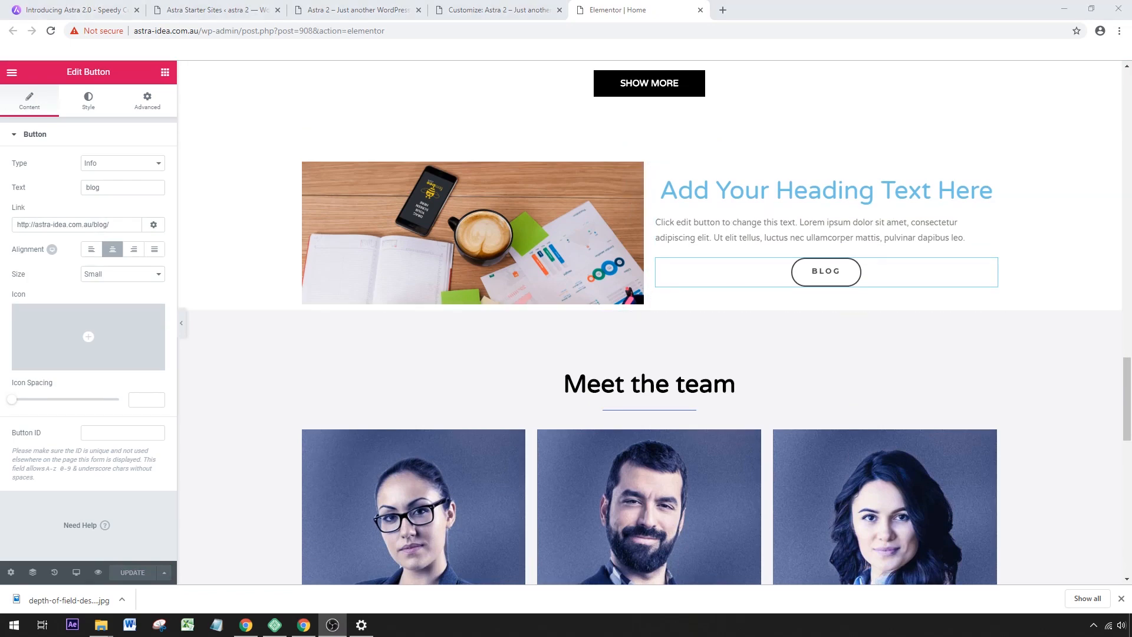
left_click(374, 10)
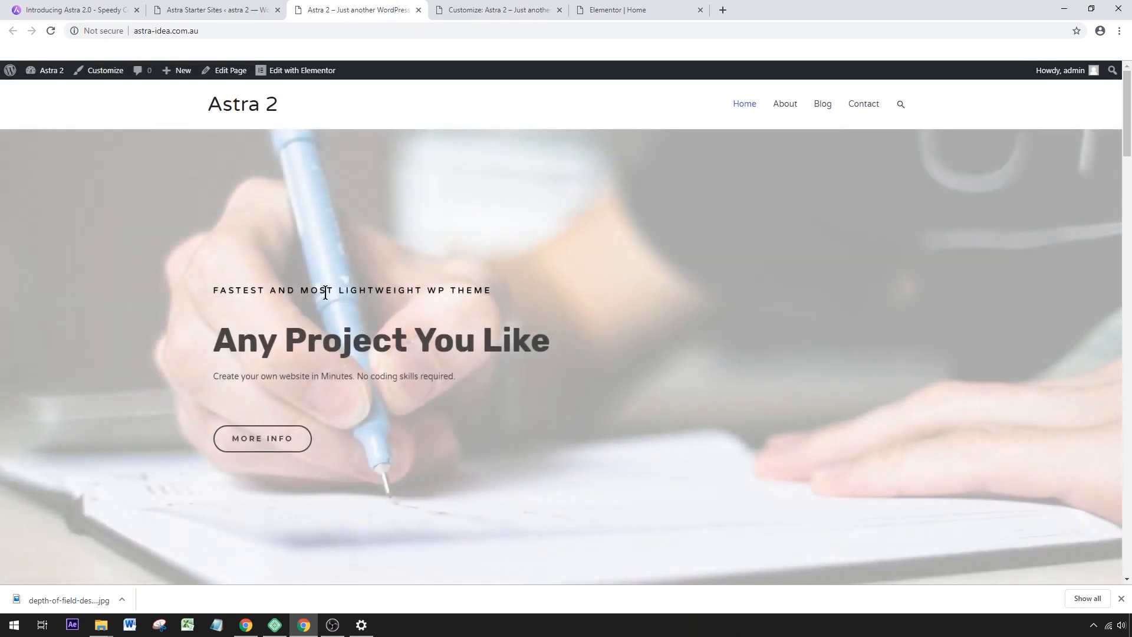
left_click_drag(1127, 131, 1128, 346)
scroll(553, 254, "down", 5)
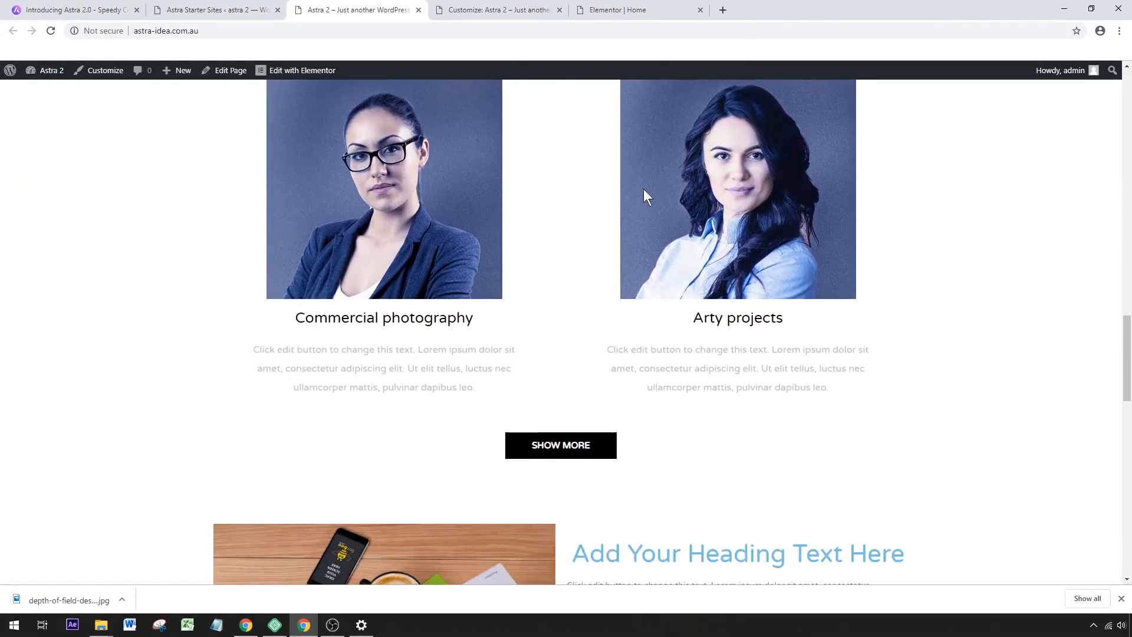
scroll(828, 283, "down", 2)
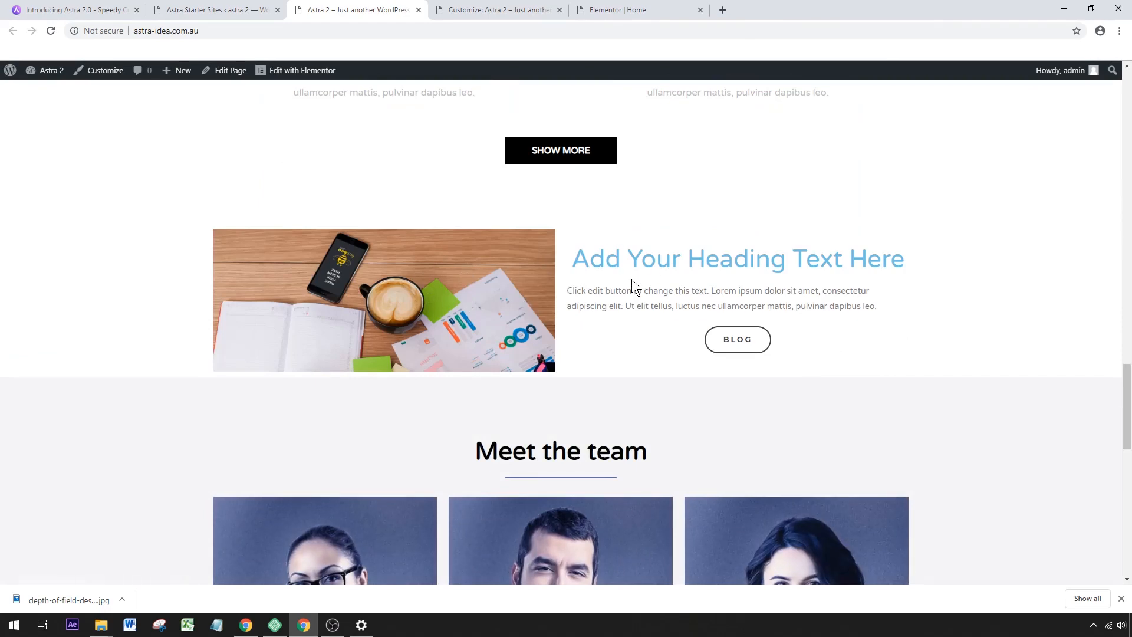
Open the live Blog page and look through its banner and post grids.
left_click_drag(1127, 429, 1129, 132)
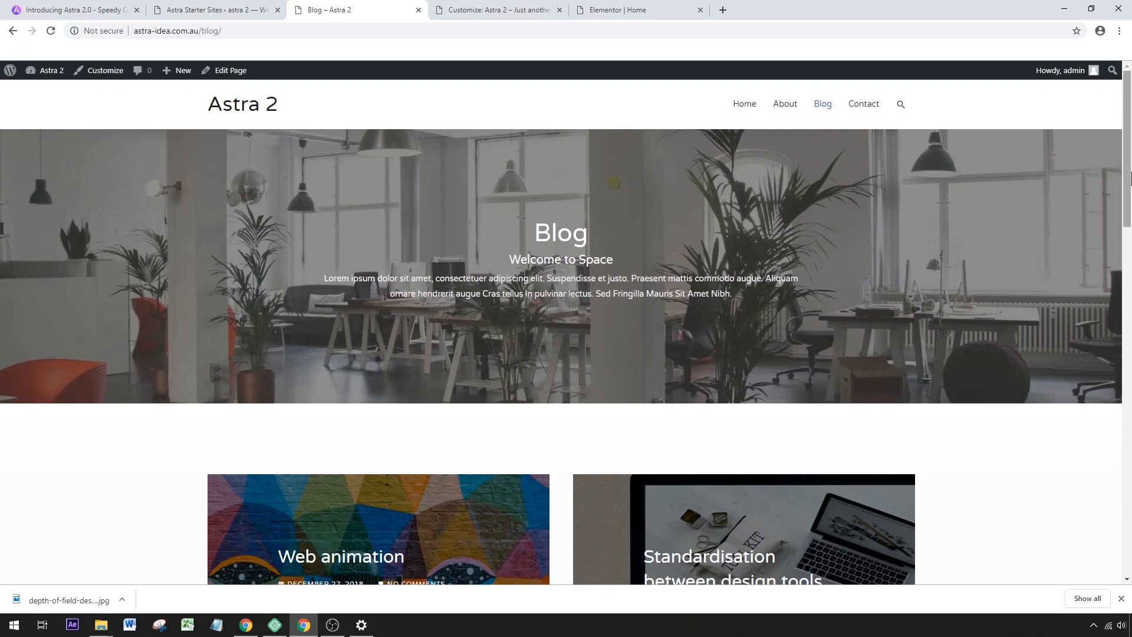
left_click_drag(1127, 147, 1129, 242)
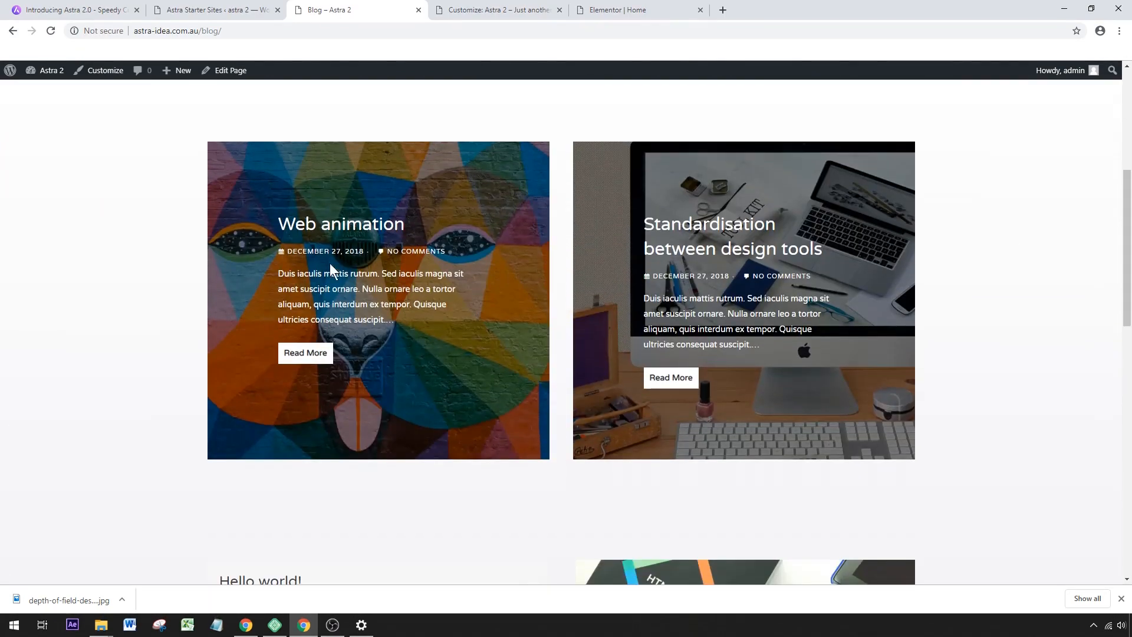
scroll(522, 239, "down", 10)
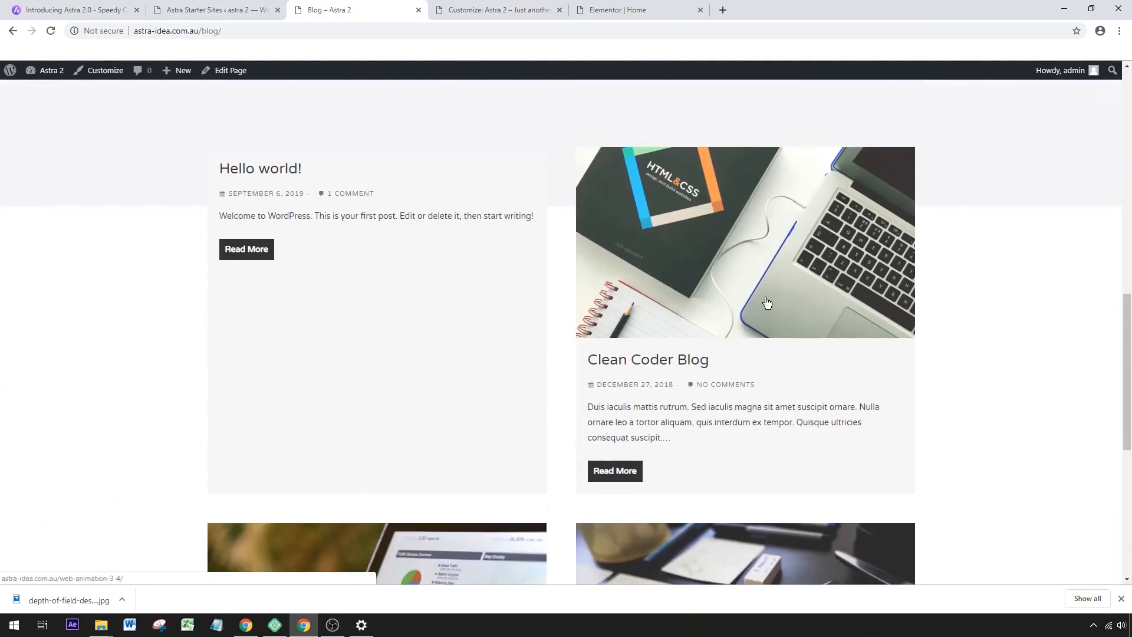
scroll(540, 349, "down", 2)
scroll(554, 337, "up", 15)
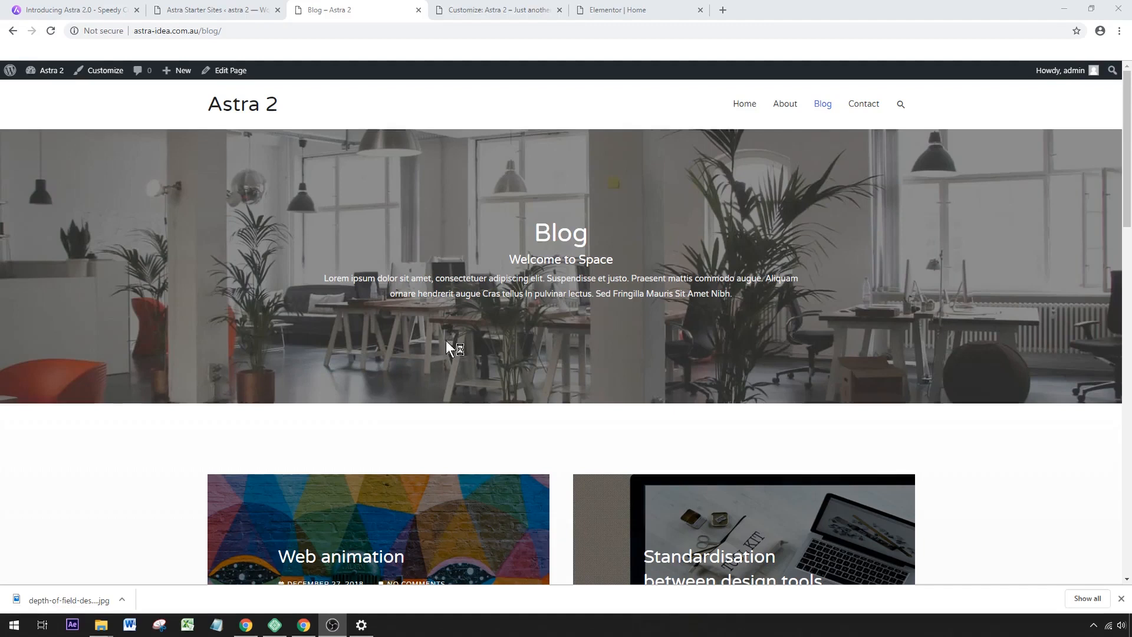
Open the Blog page in the WordPress block editor and dismiss the welcome tip.
left_click(237, 79)
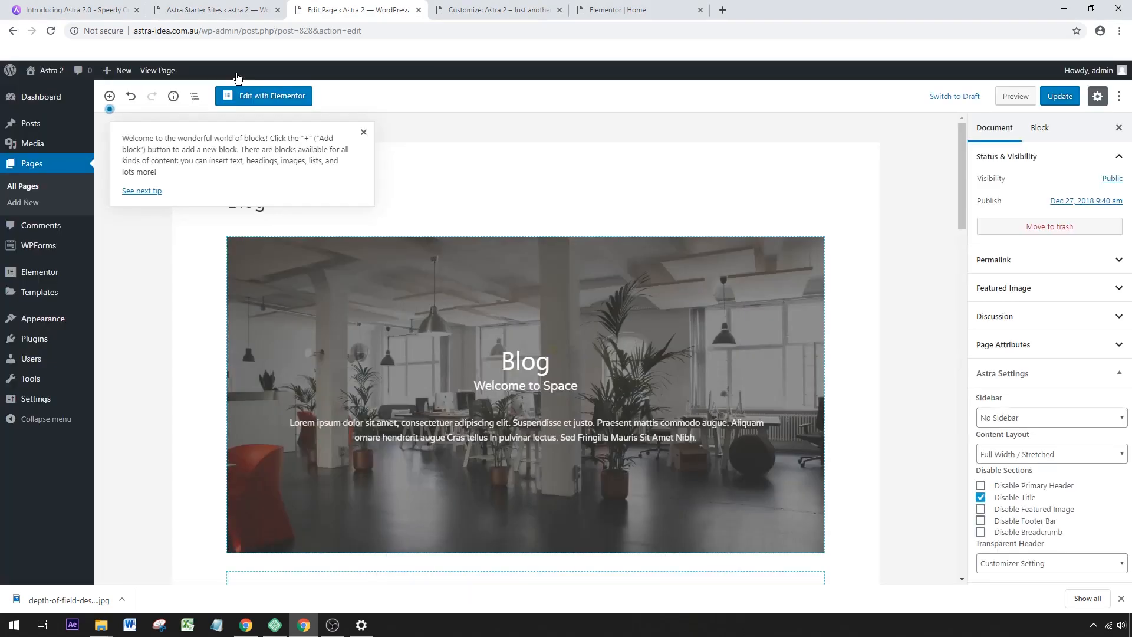
left_click(364, 134)
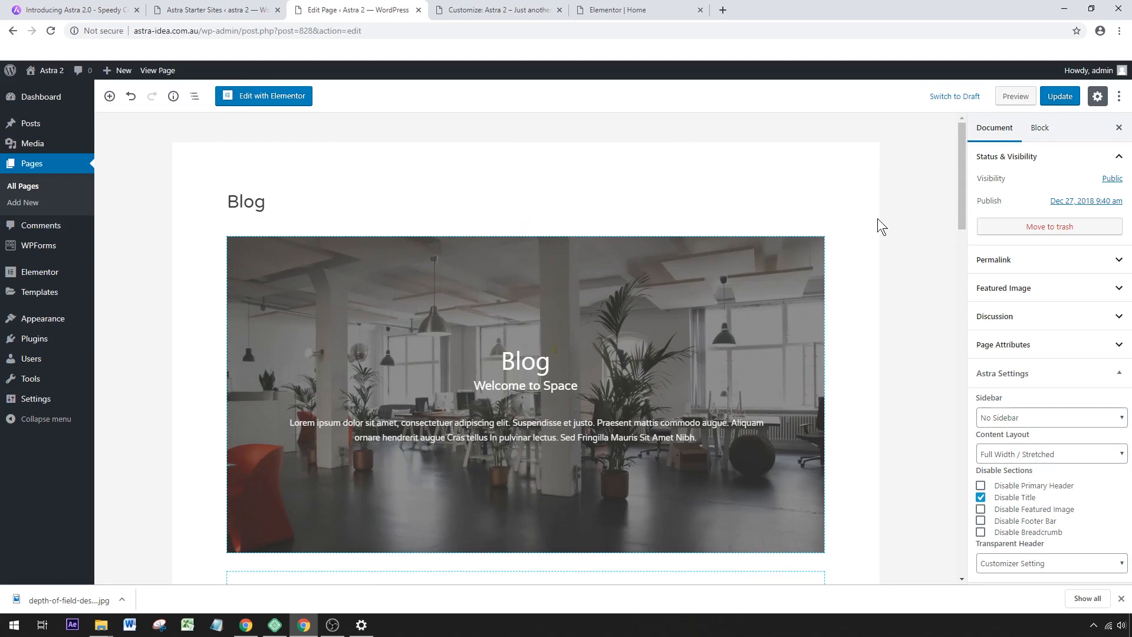
Examine the sections and Post Grid blocks that make up the Blog page.
scroll(877, 219, "down", 1)
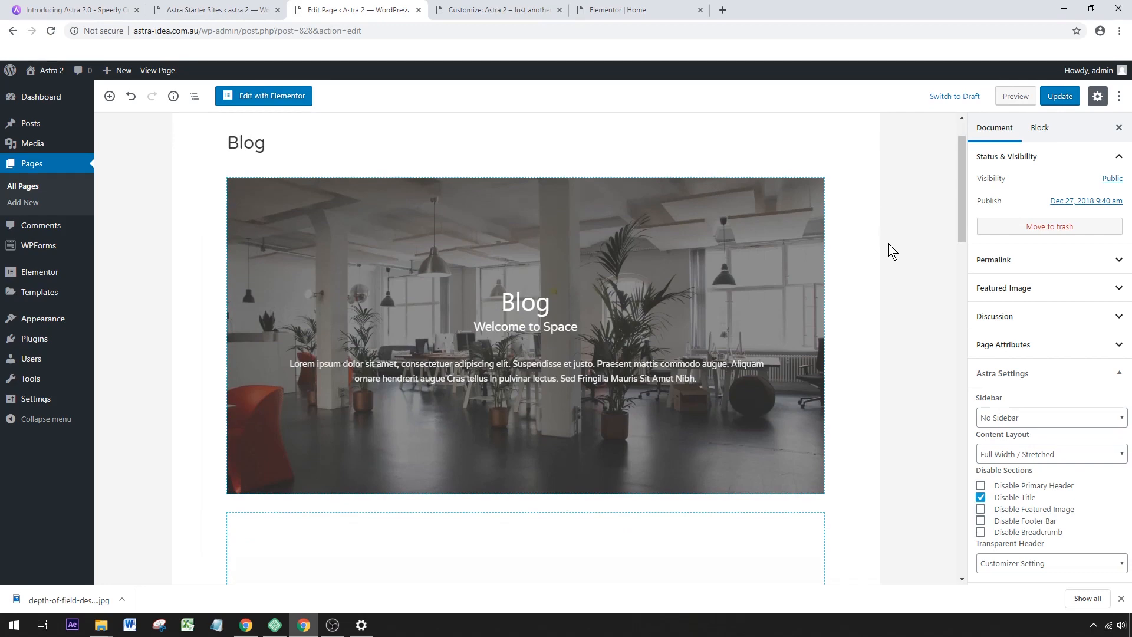
scroll(878, 253, "down", 6)
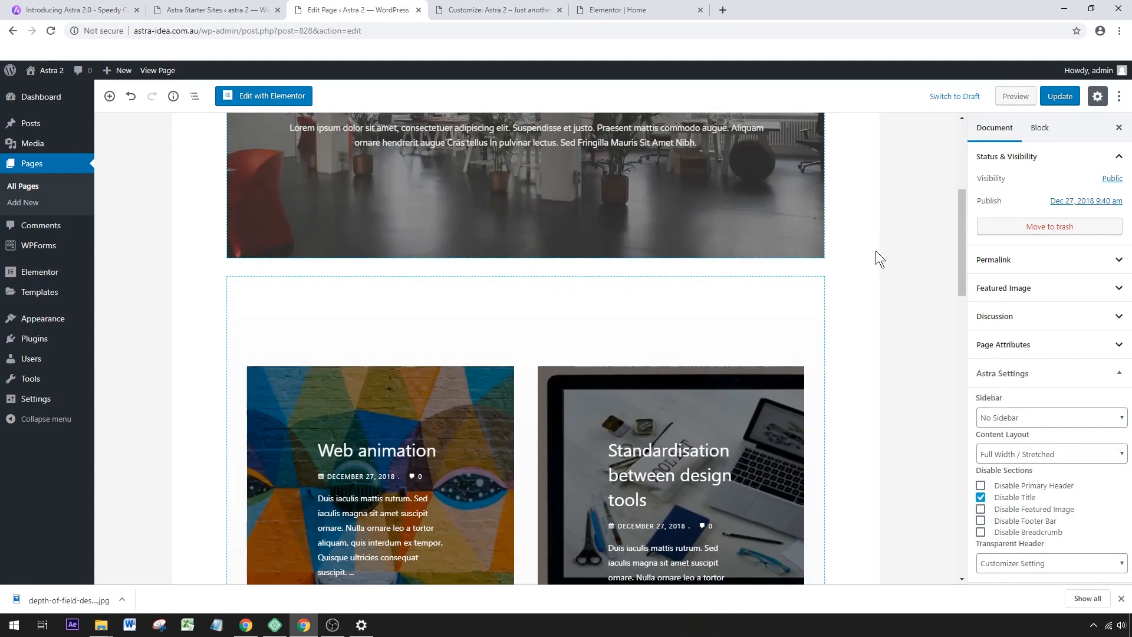
scroll(879, 250, "down", 8)
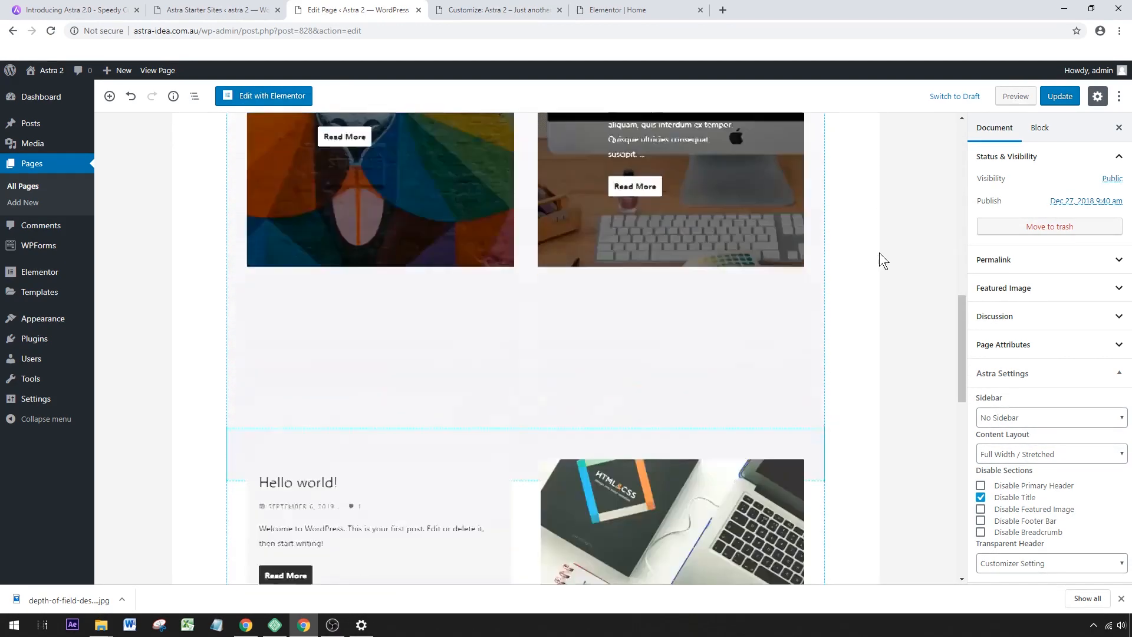
scroll(879, 252, "up", 8)
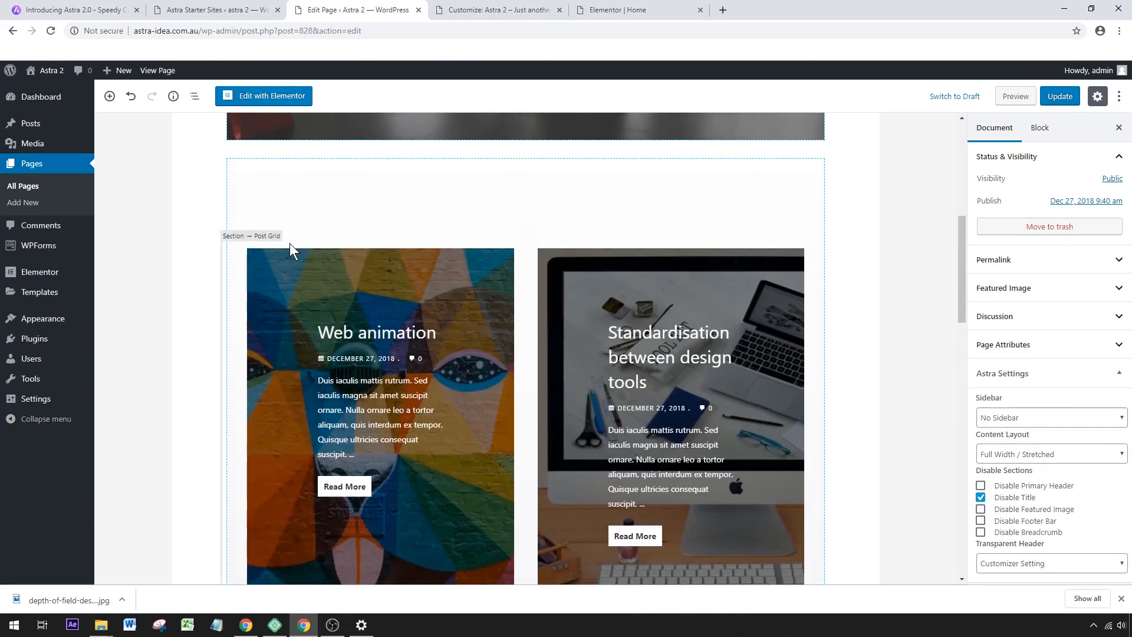
scroll(621, 277, "down", 9)
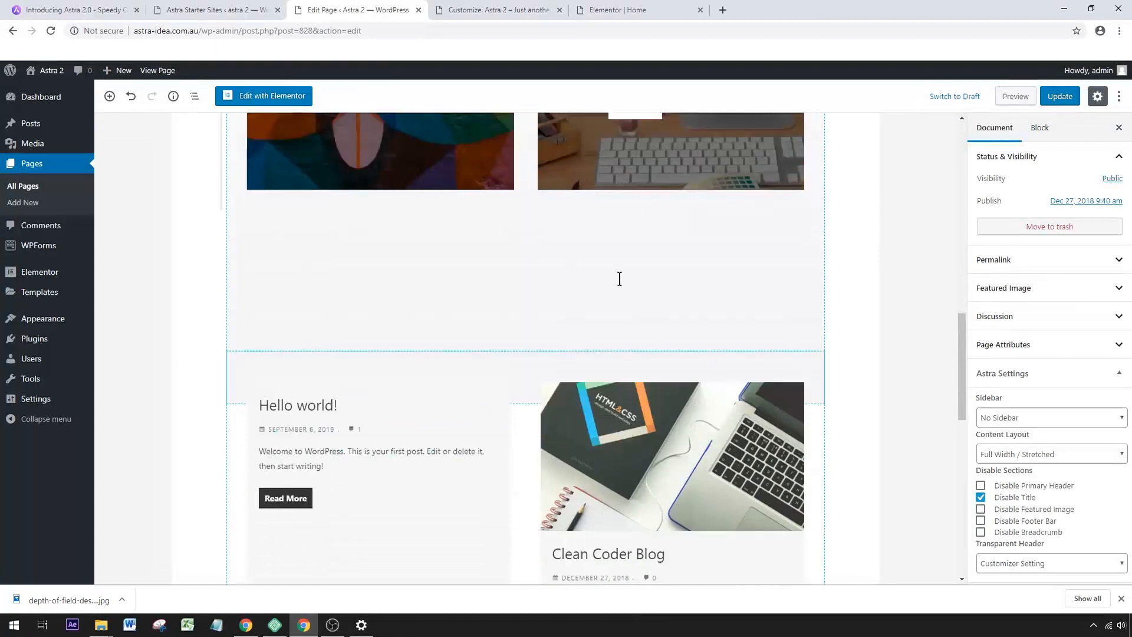
scroll(344, 275, "up", 1)
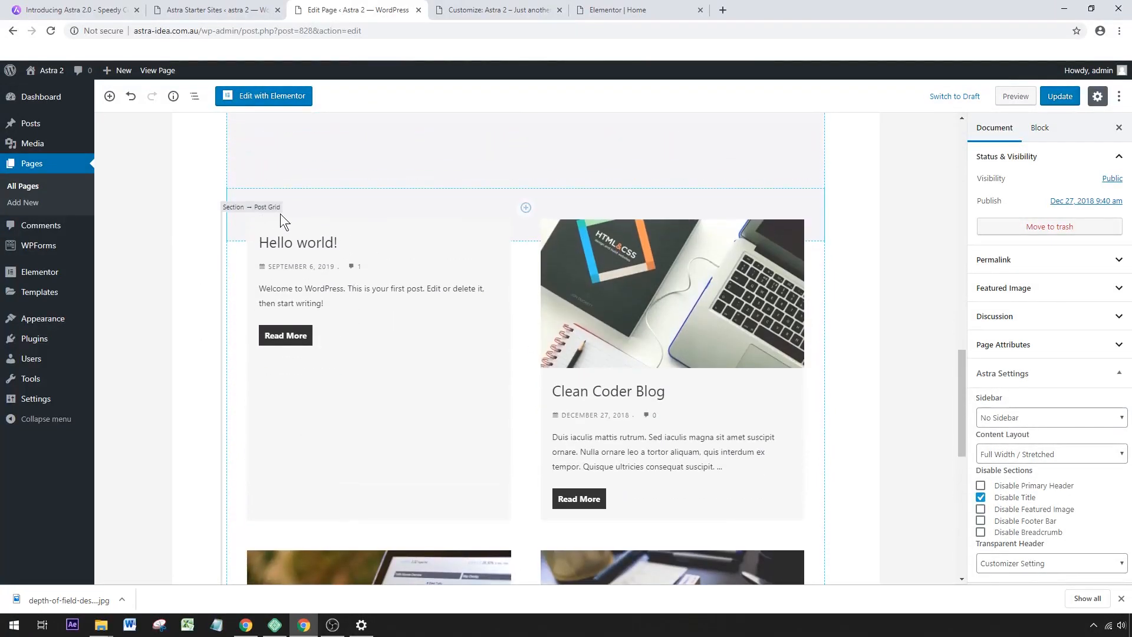
left_click_drag(962, 382, 989, 405)
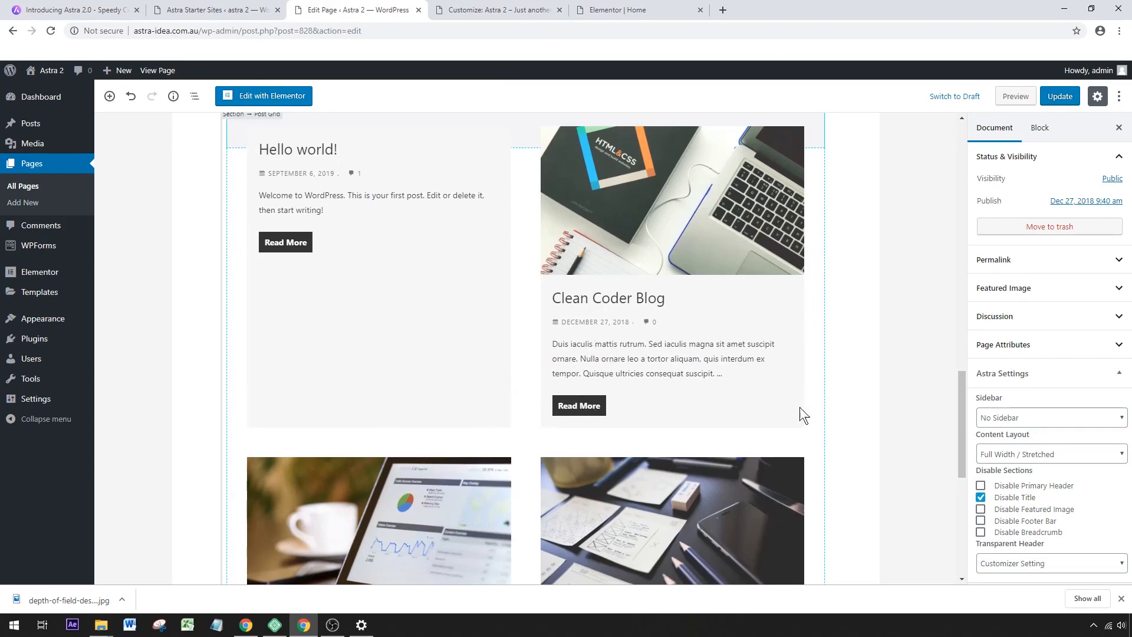
Remove the section block with the "Web animation" and "Standardisation between design tools" post grid from the Blog page.
left_click_drag(966, 444, 970, 285)
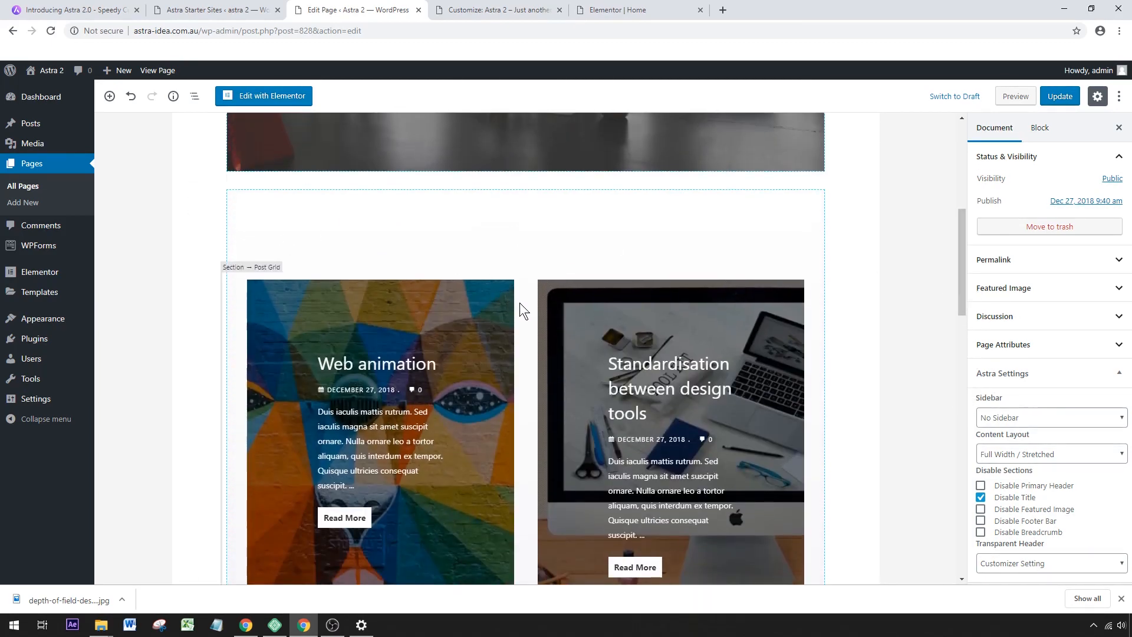
left_click(495, 228)
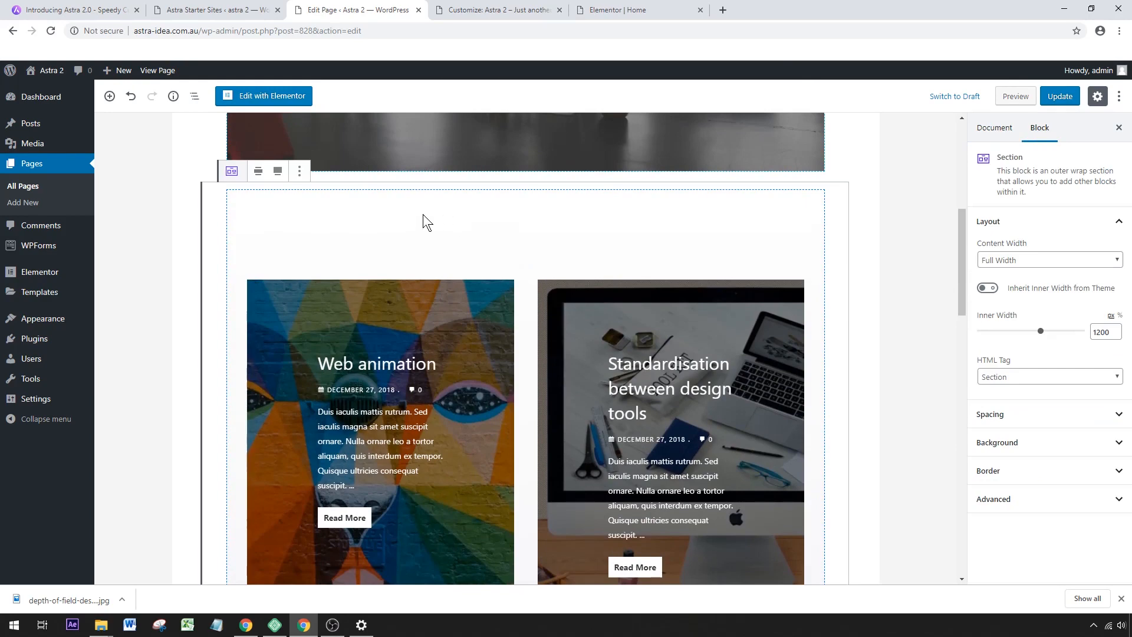
left_click(300, 174)
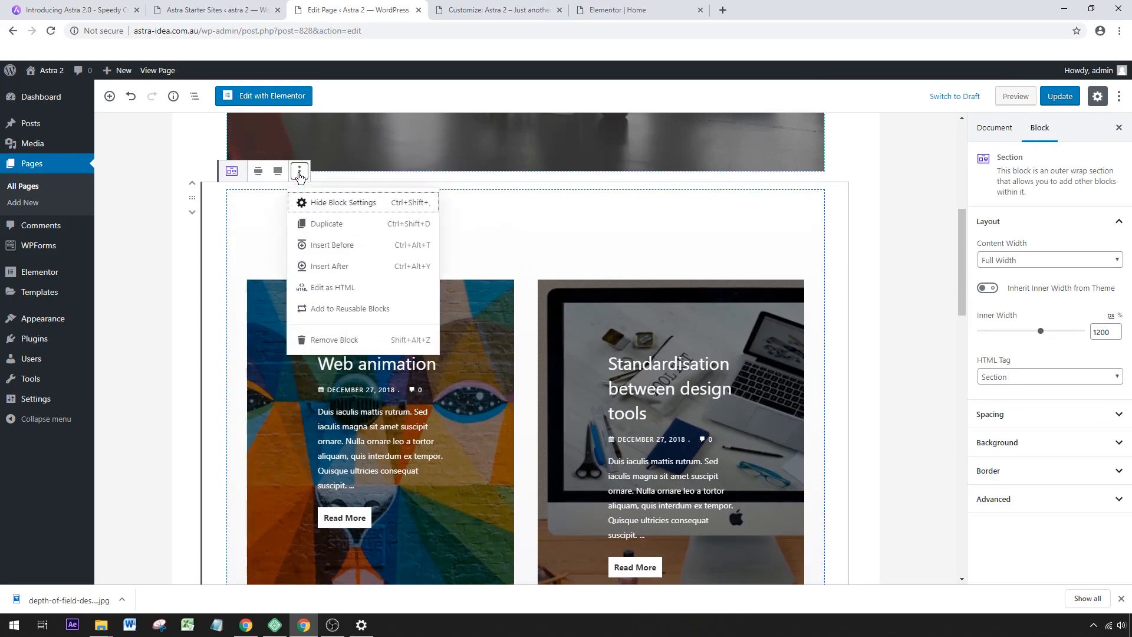
left_click(322, 340)
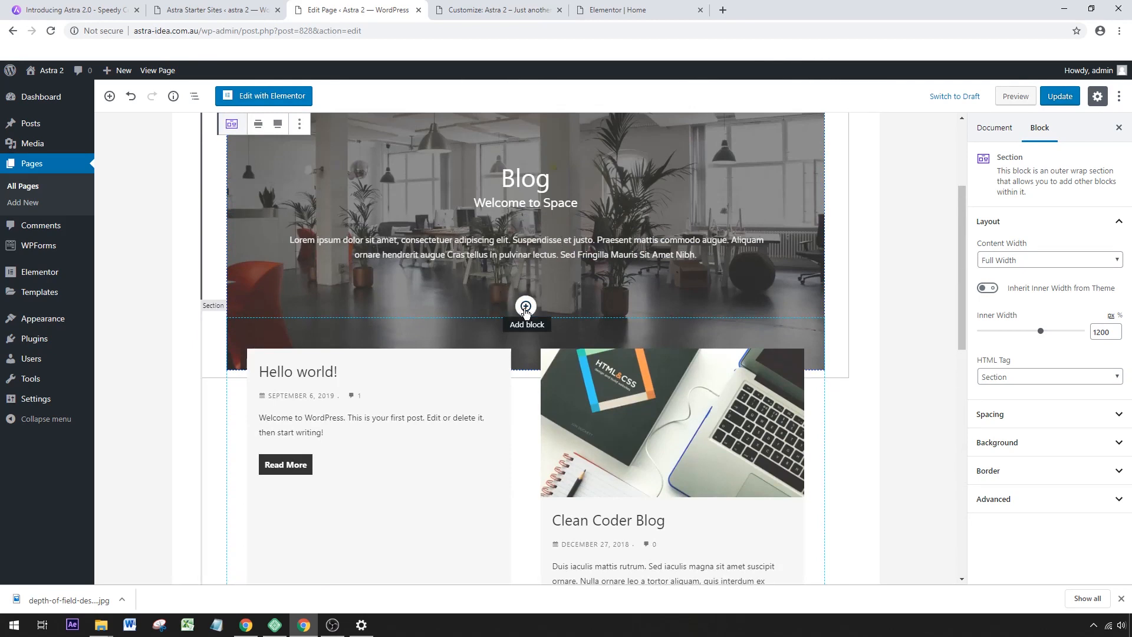
Insert a Spacer block between the Blog page's banner section and the post grid.
left_click(525, 306)
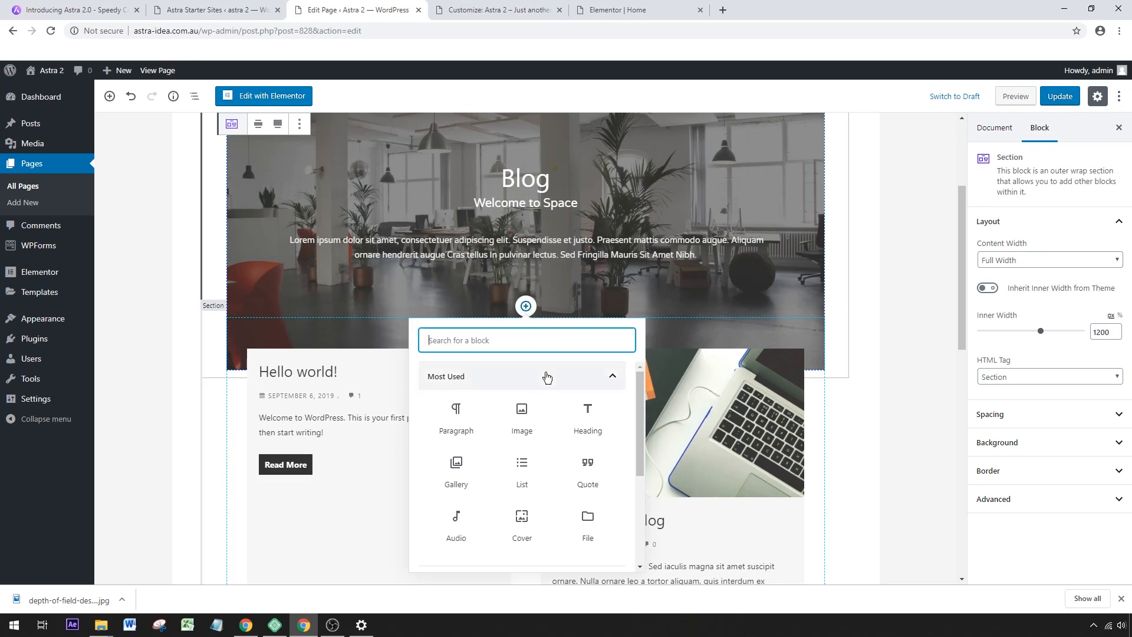
scroll(561, 412, "down", 3)
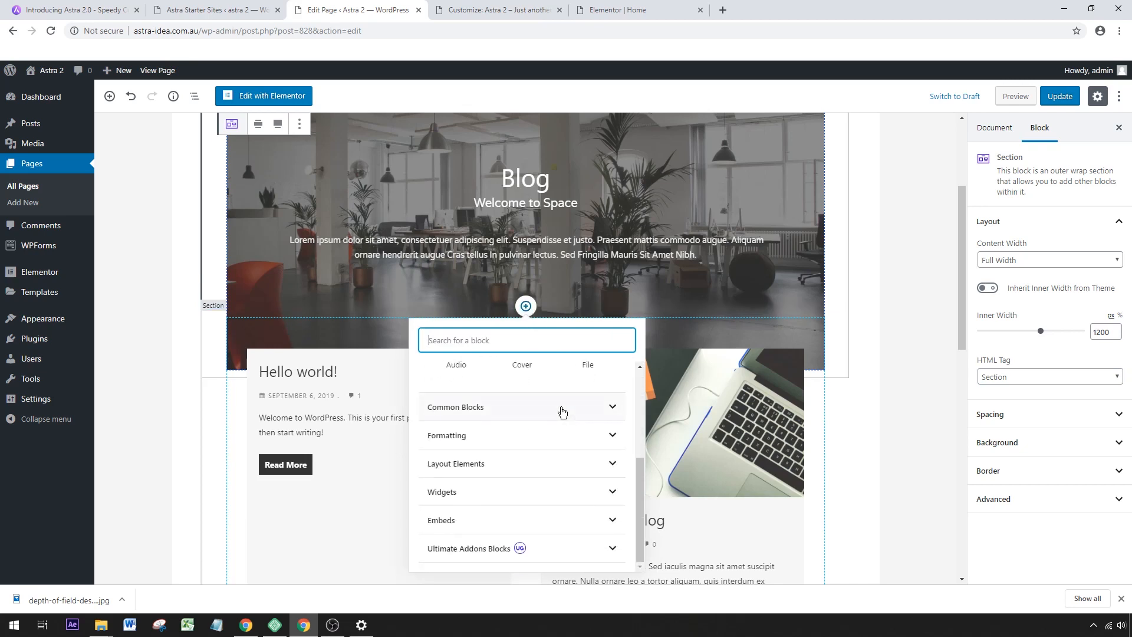
left_click(561, 408)
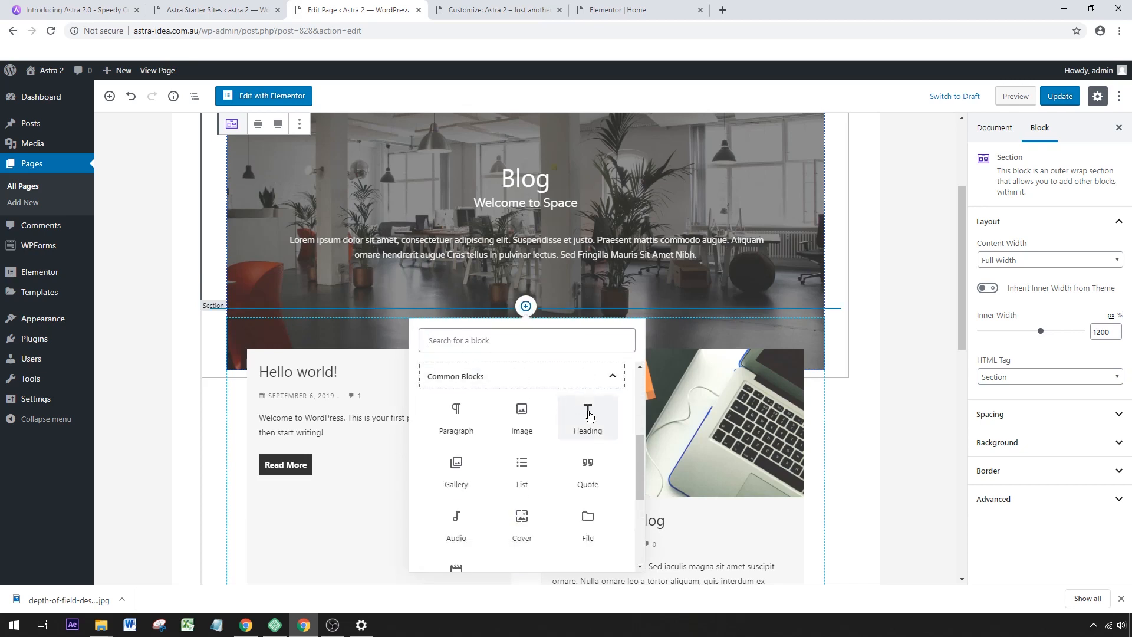
scroll(583, 425, "down", 5)
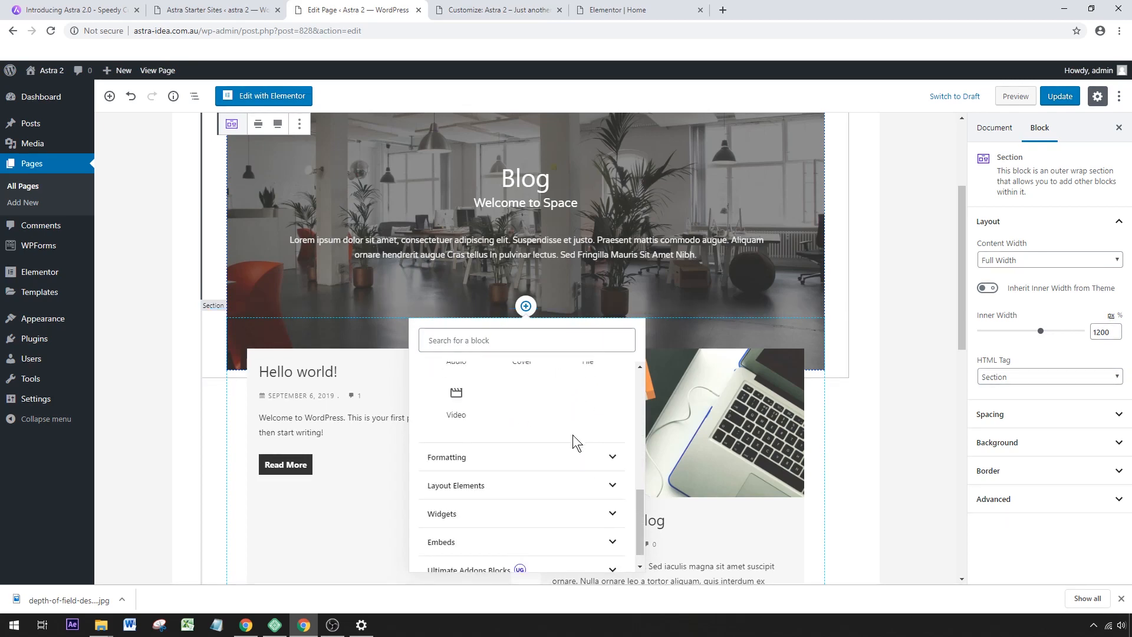
left_click(558, 457)
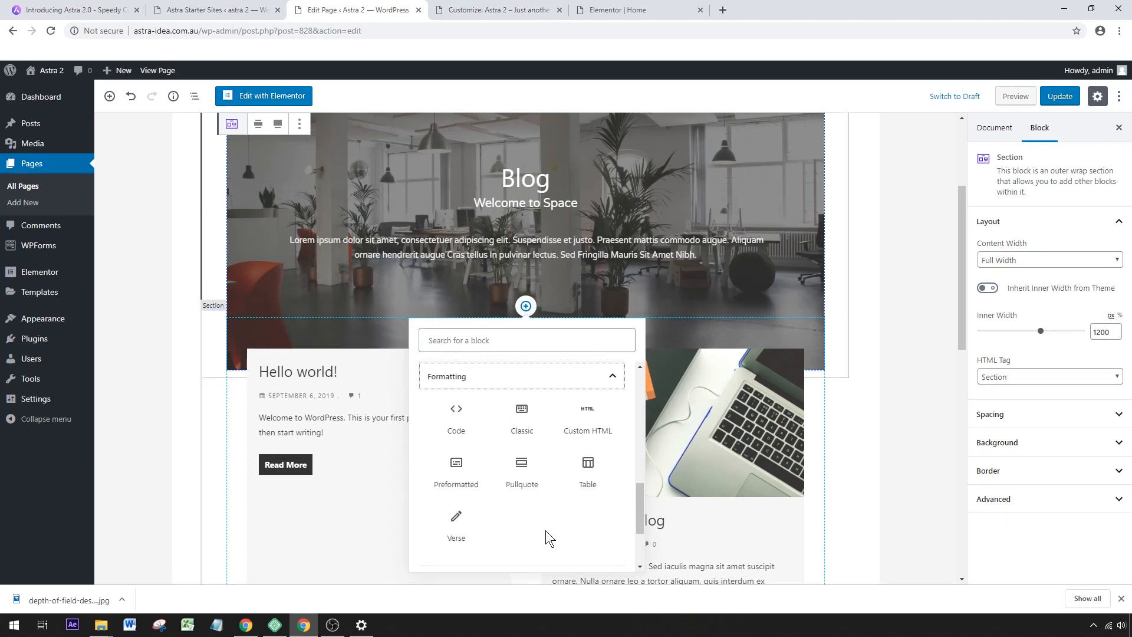
scroll(546, 529, "down", 2)
left_click(477, 467)
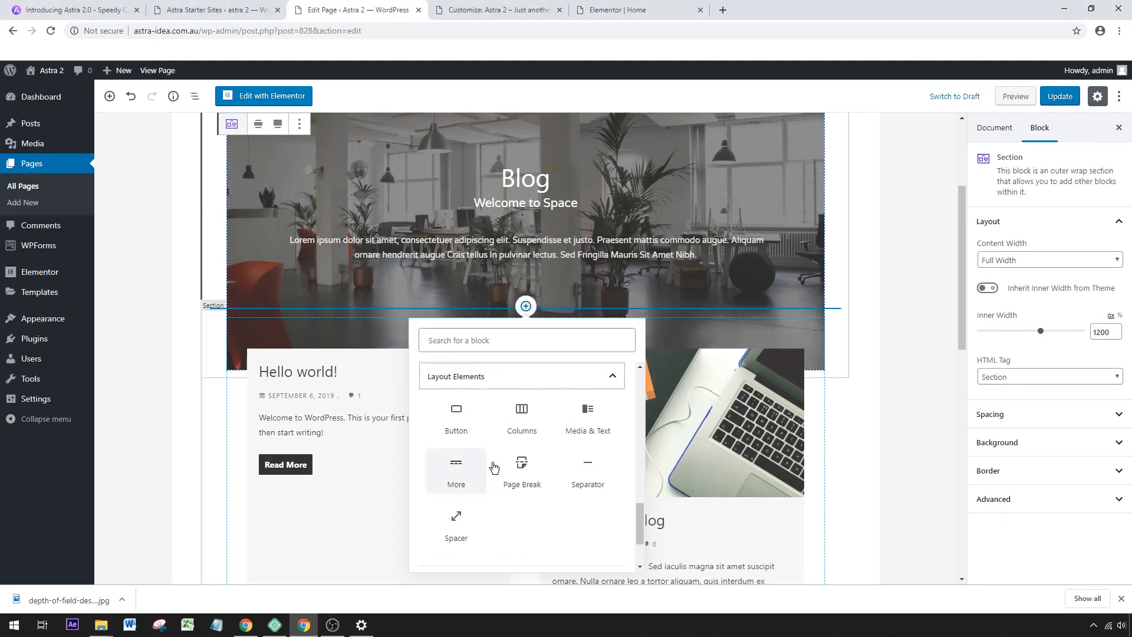
left_click(458, 526)
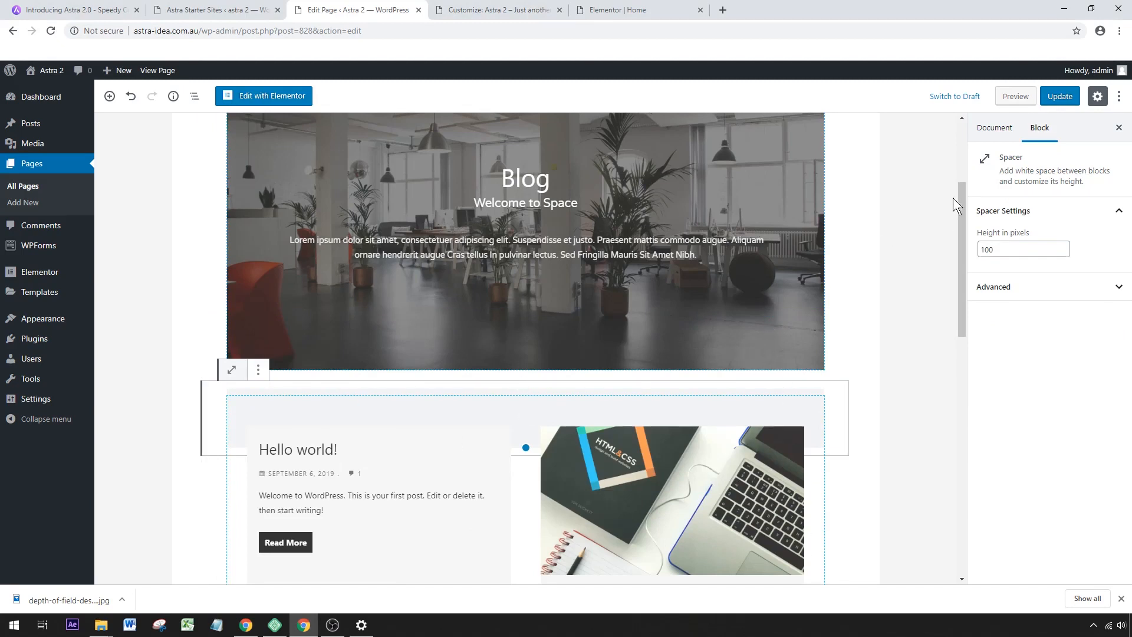
Try spacer heights of 20, 200 and 500 pixels between the banner and the post grid.
double_click(1013, 249)
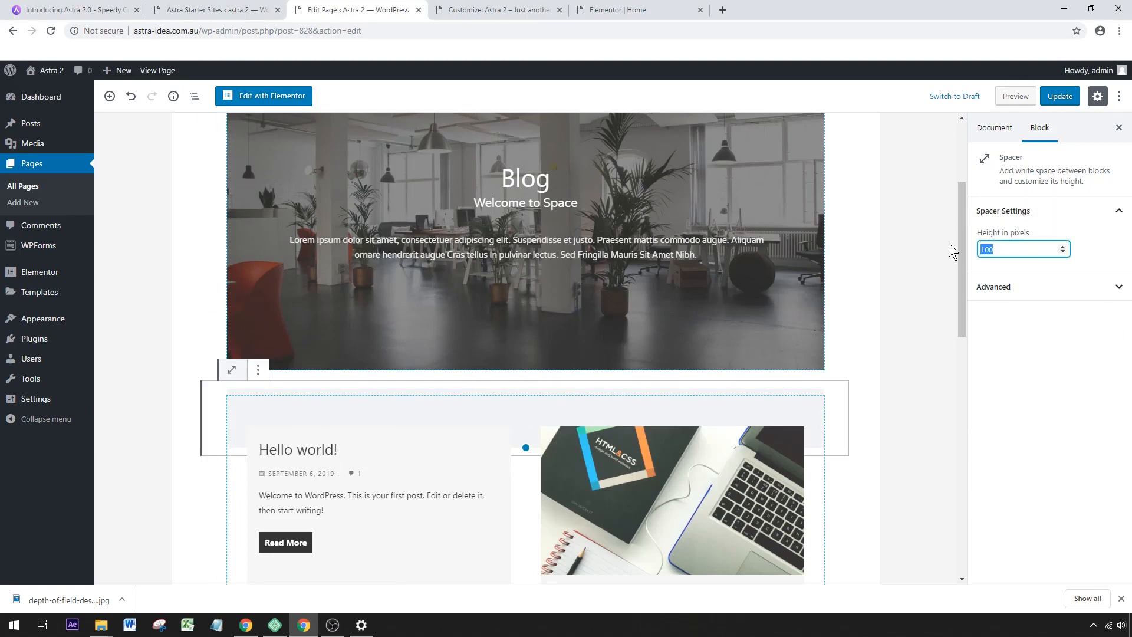
type("90")
key("BackSpace")
key("BackSpace")
type("20")
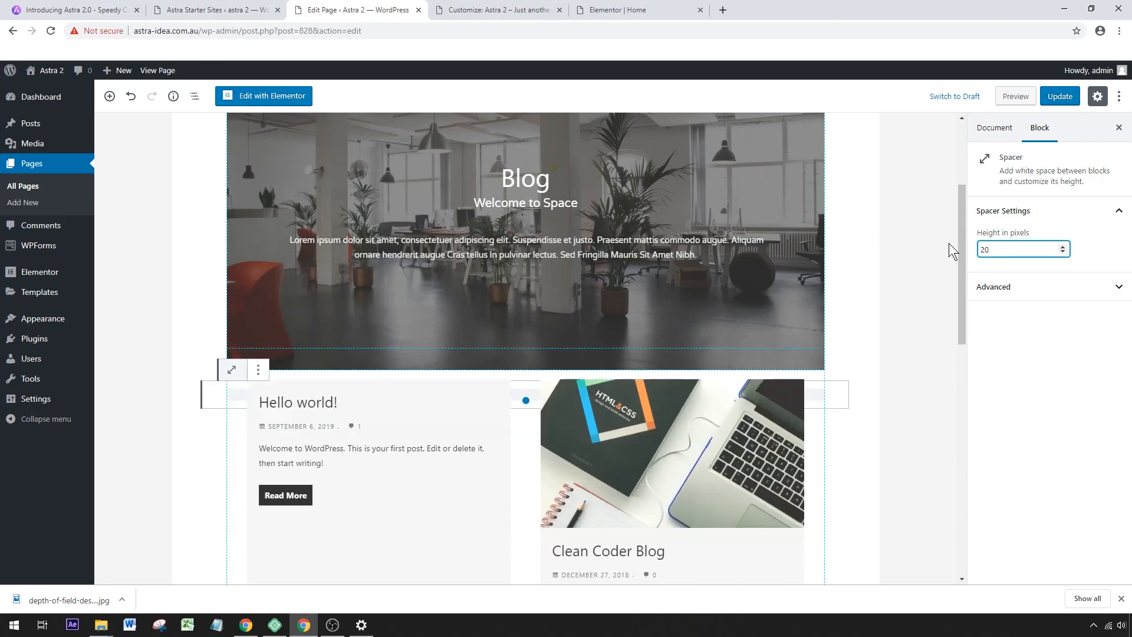
type("0")
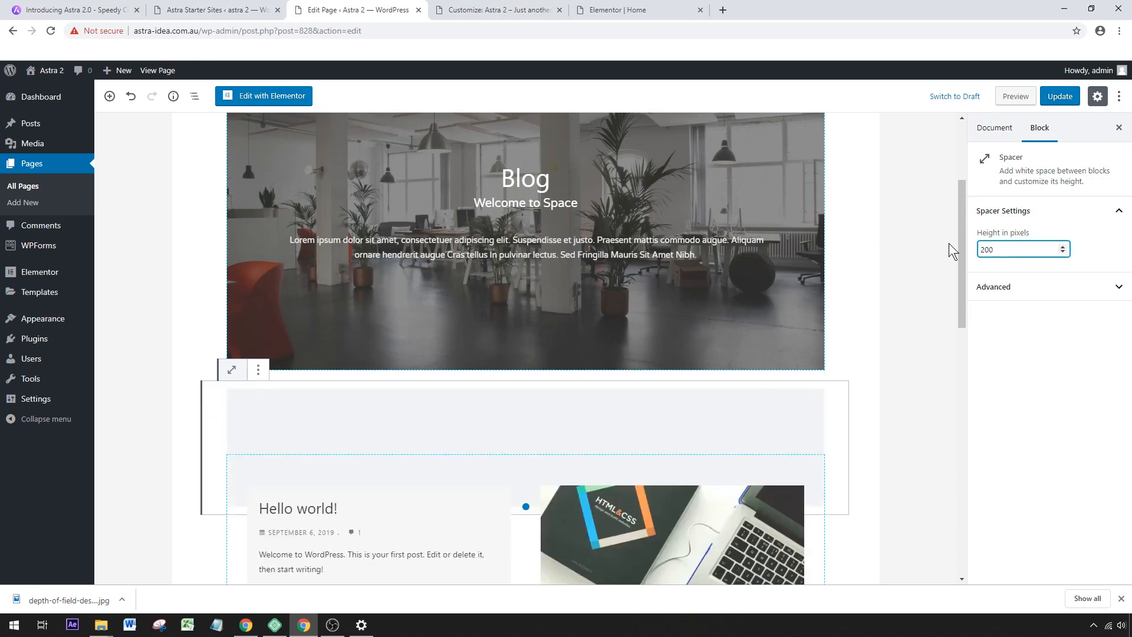
key("BackSpace")
key("BackSpace")
key("BackSpace")
type("500")
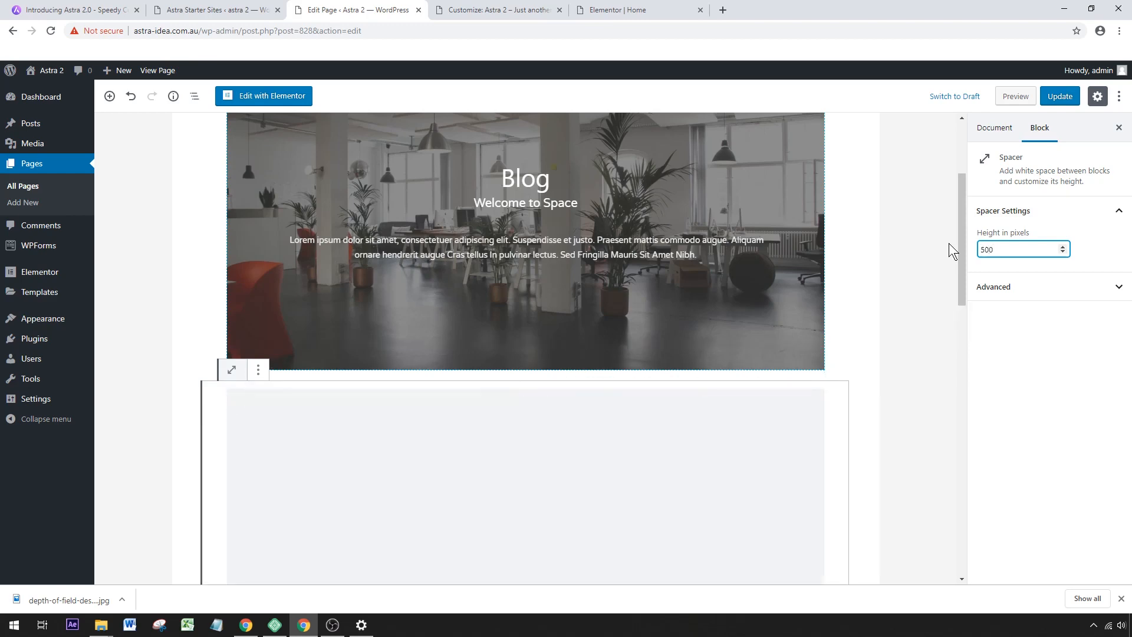
Try reducing the spacer height to 200 and 150 pixels.
scroll(949, 243, "down", 2)
key("BackSpace")
key("BackSpace")
key("BackSpace")
type("200")
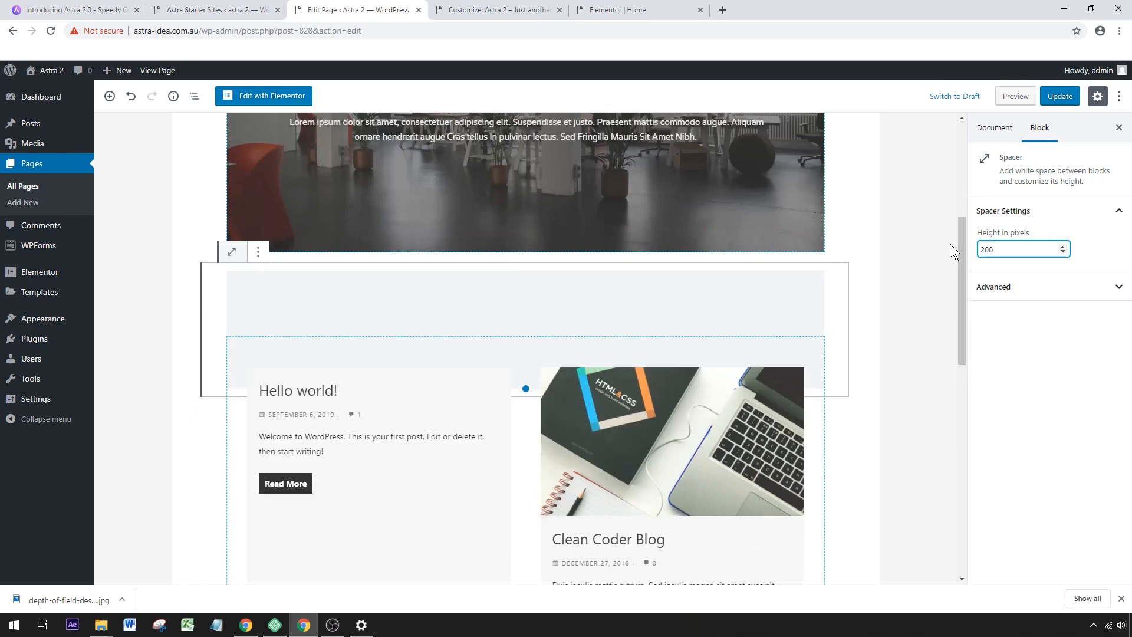
key("BackSpace")
key("BackSpace")
key("BackSpace")
type("150")
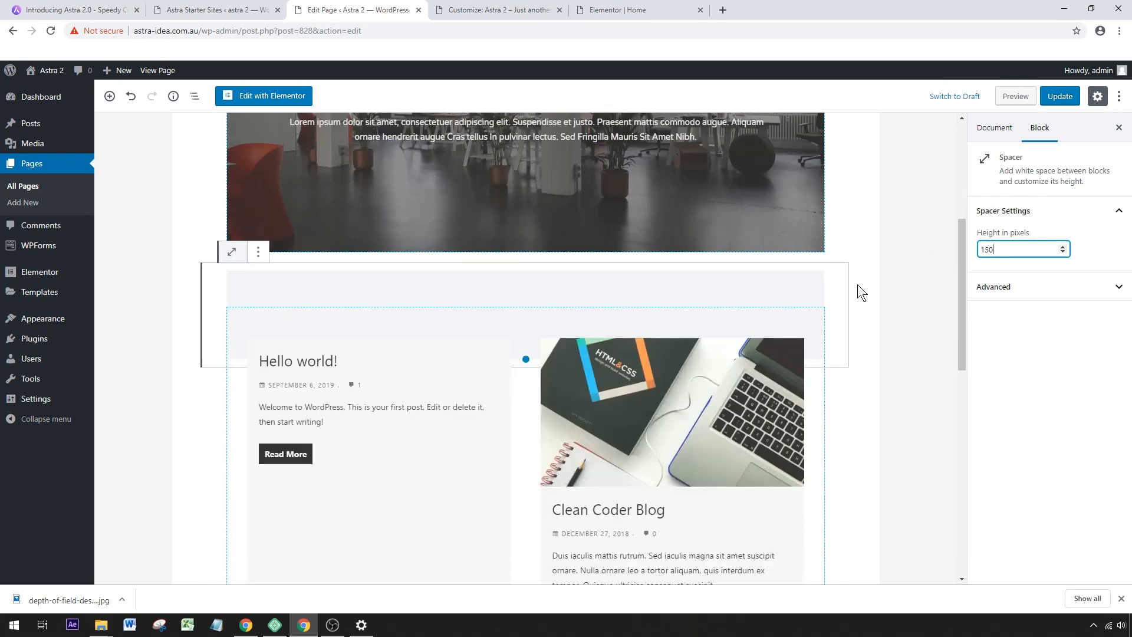
Set the spacer's height to 100 pixels and update the Blog page.
key("BackSpace")
key("BackSpace")
type("00")
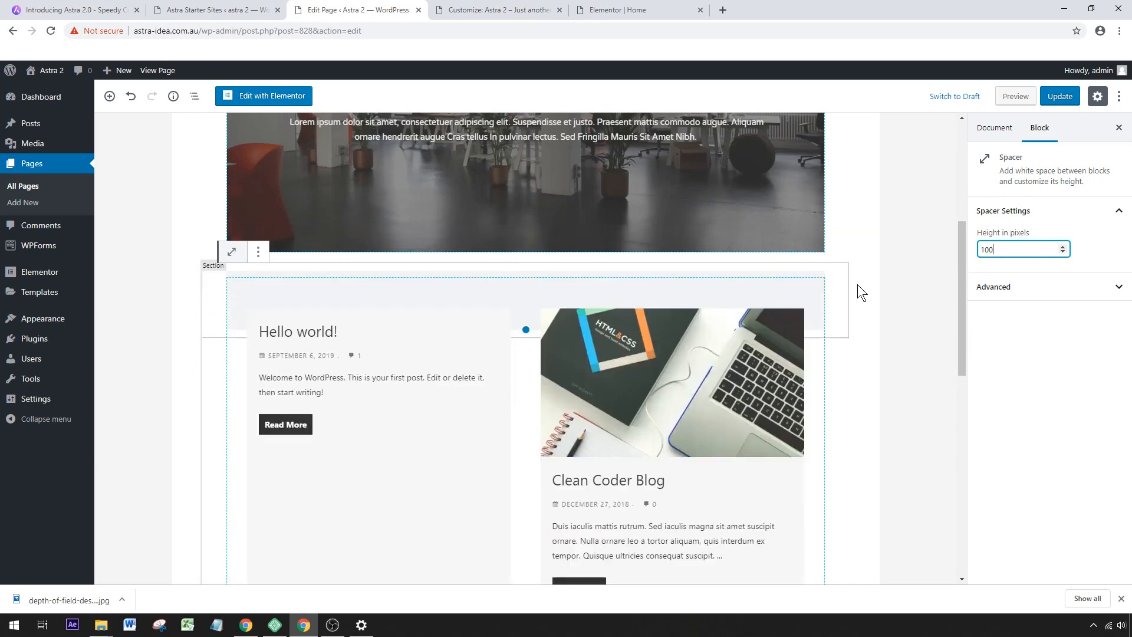
left_click(1061, 96)
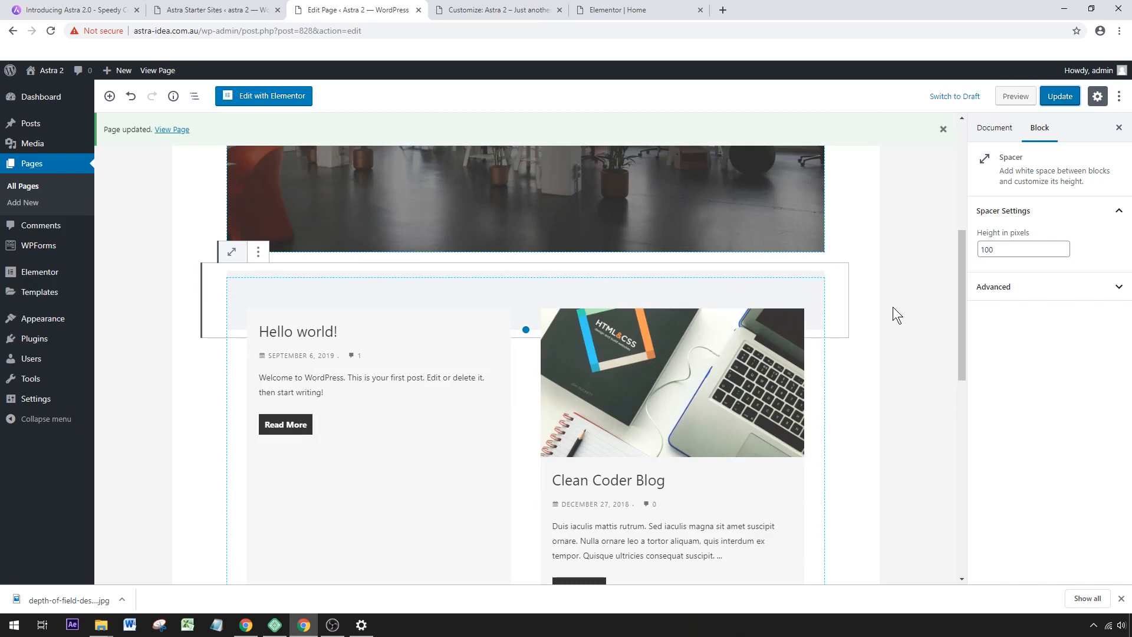
Open the list of all posts in a new browser tab and move the "Hello world!" post to the trash.
scroll(889, 306, "down", 4)
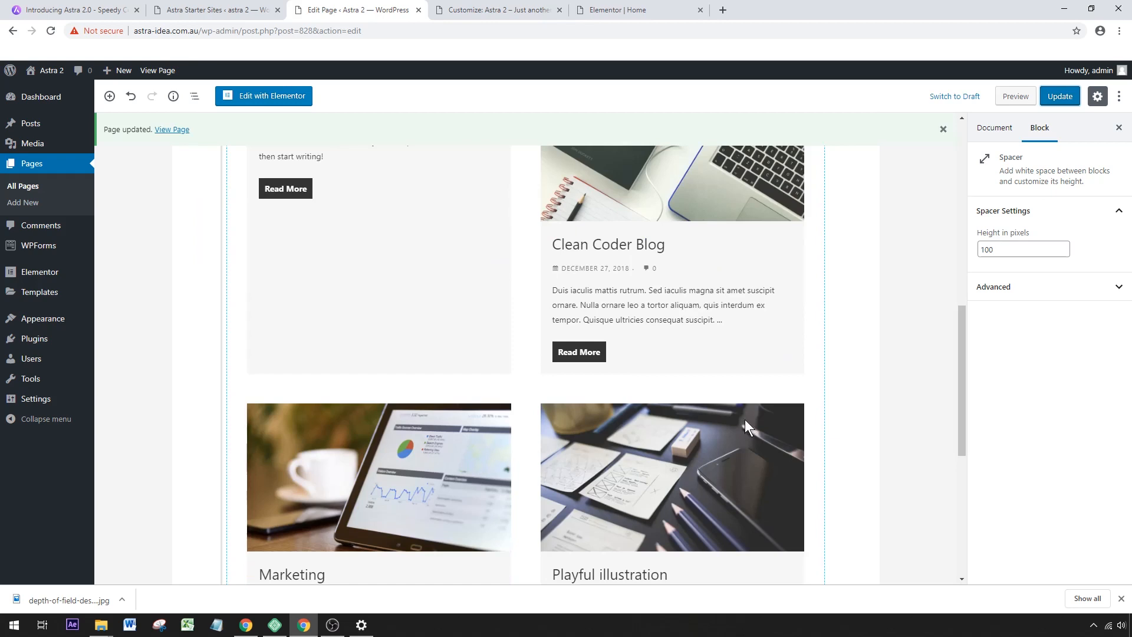
scroll(745, 420, "up", 4)
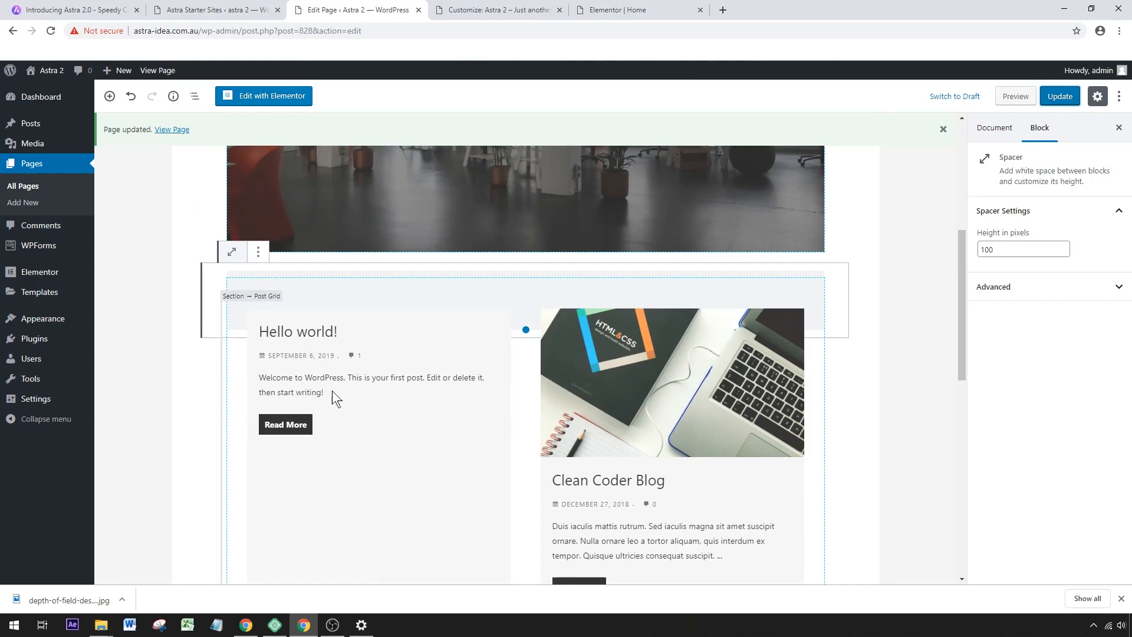
mouse_move(33, 128)
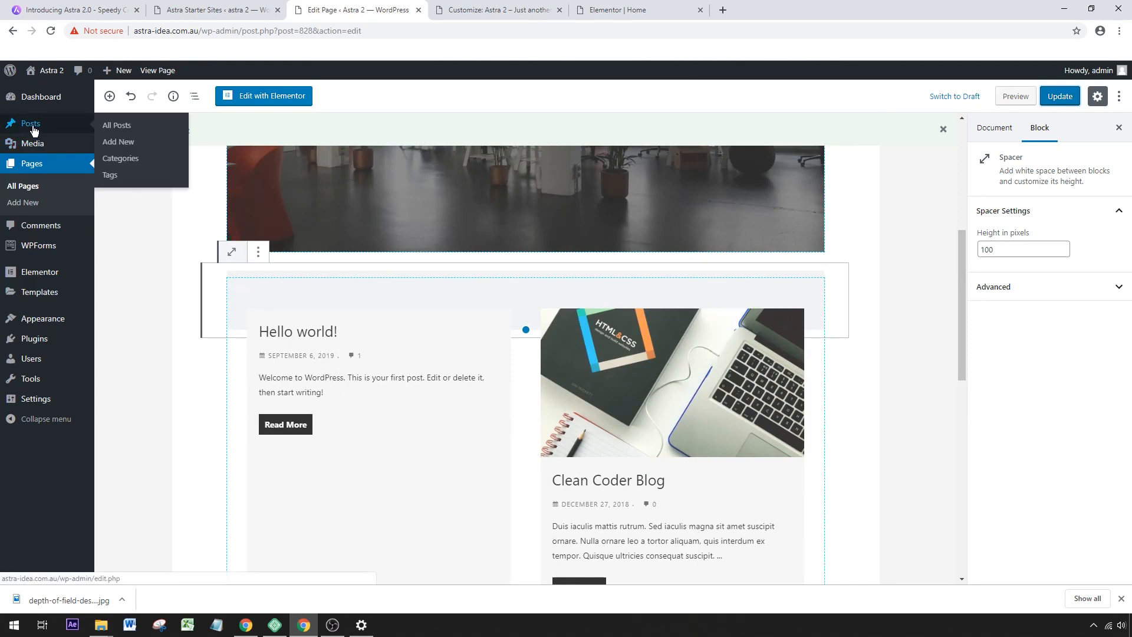
right_click(115, 128)
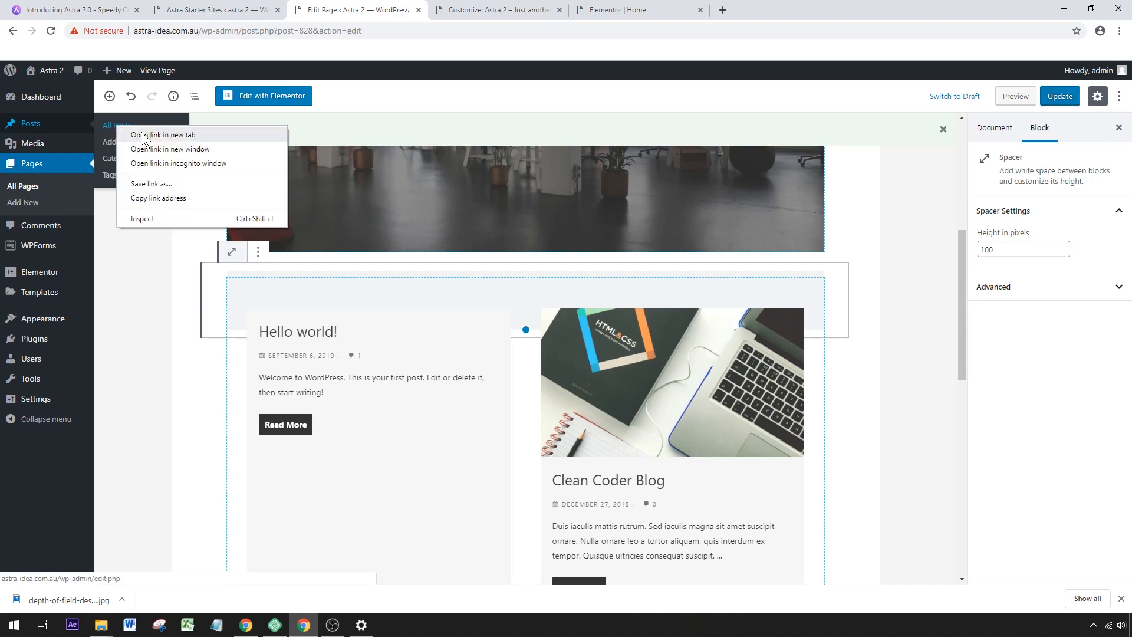
left_click(142, 134)
left_click(495, 9)
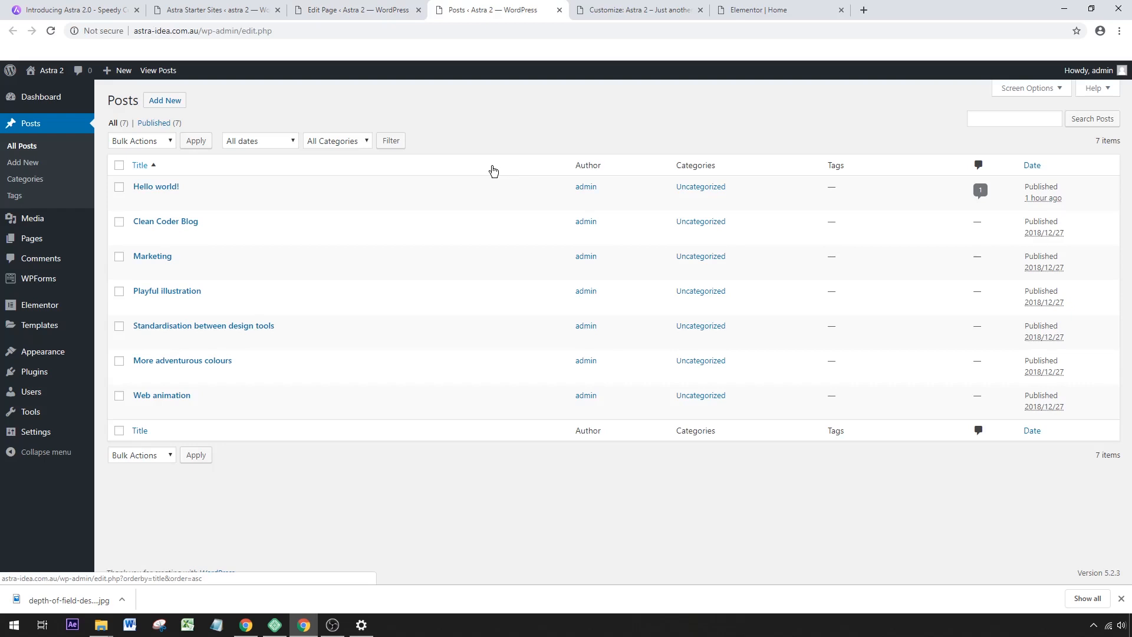
left_click(200, 201)
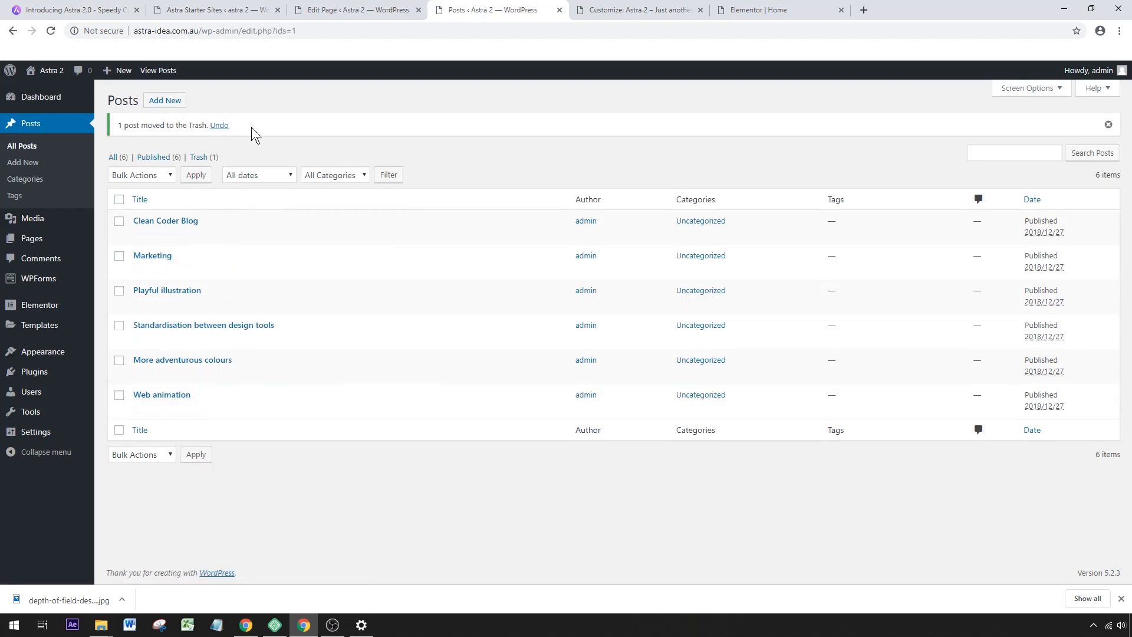
Return to the Blog page editor, reload it and check the posts shown in the post grid.
left_click(338, 5)
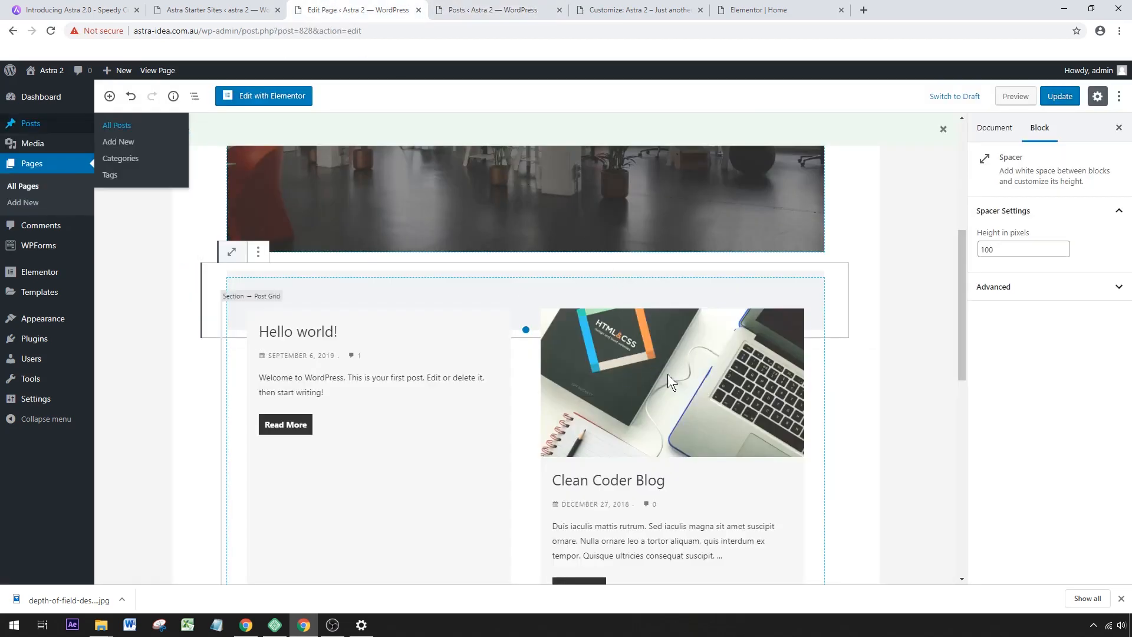
left_click(49, 30)
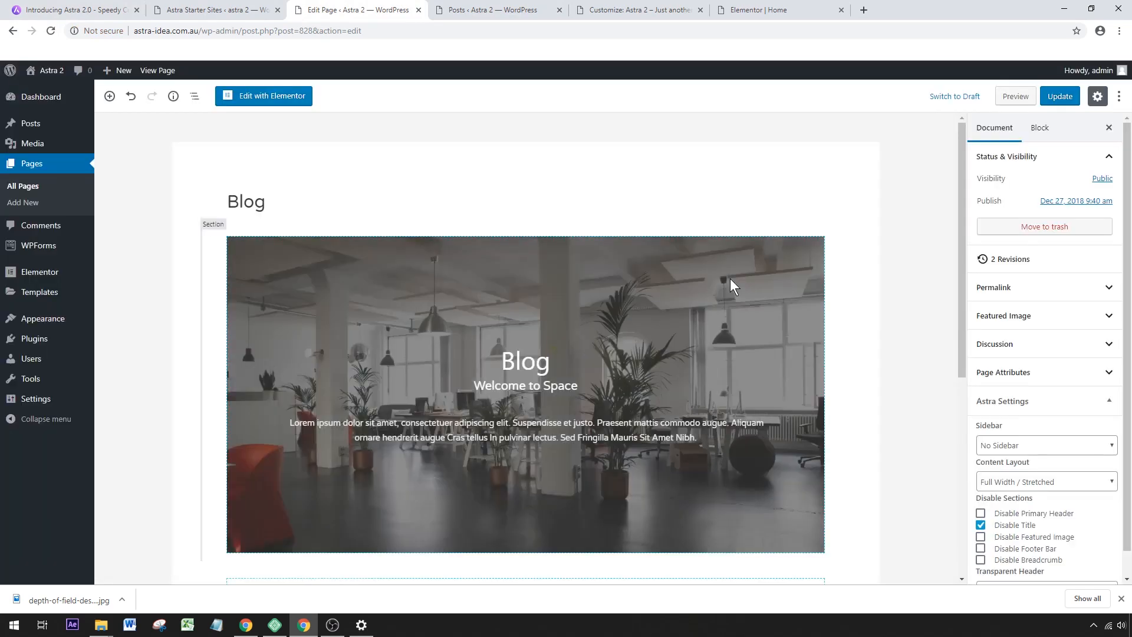
scroll(729, 280, "down", 2)
scroll(727, 281, "down", 4)
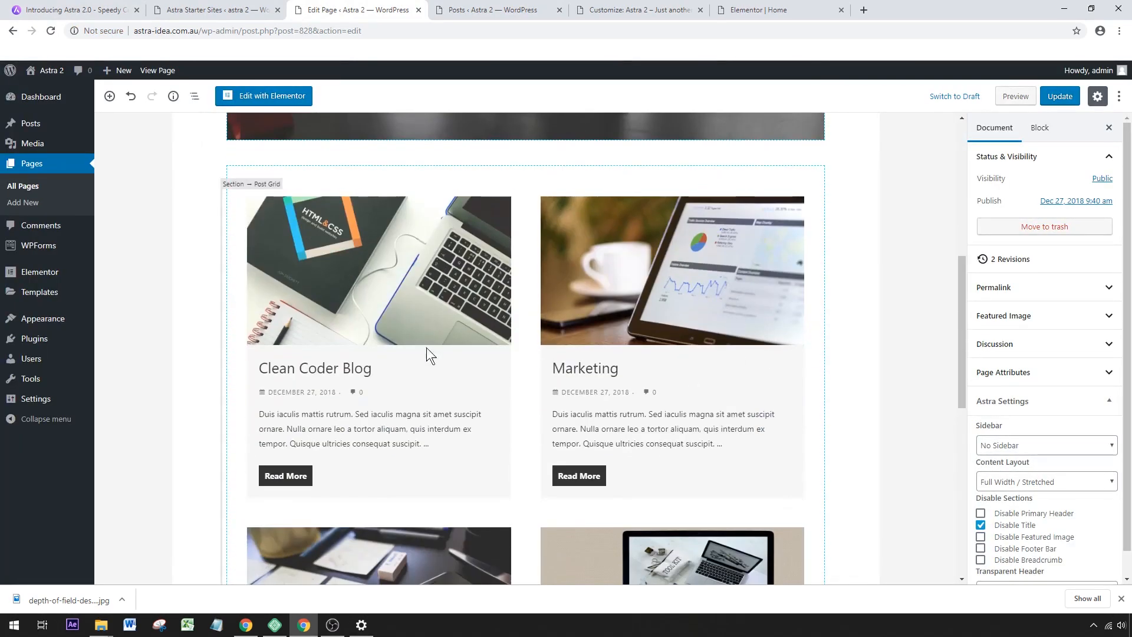
scroll(641, 385, "down", 1)
scroll(643, 387, "down", 2)
scroll(644, 386, "up", 9)
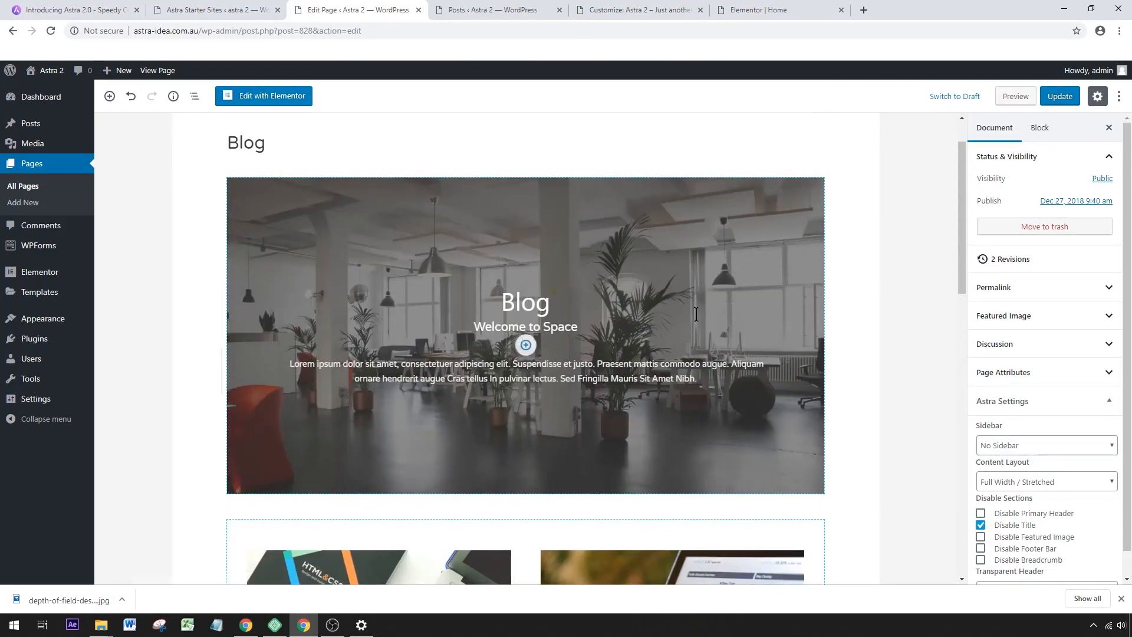
Change the Blog page's banner heading to "Our Blog".
left_click(521, 304)
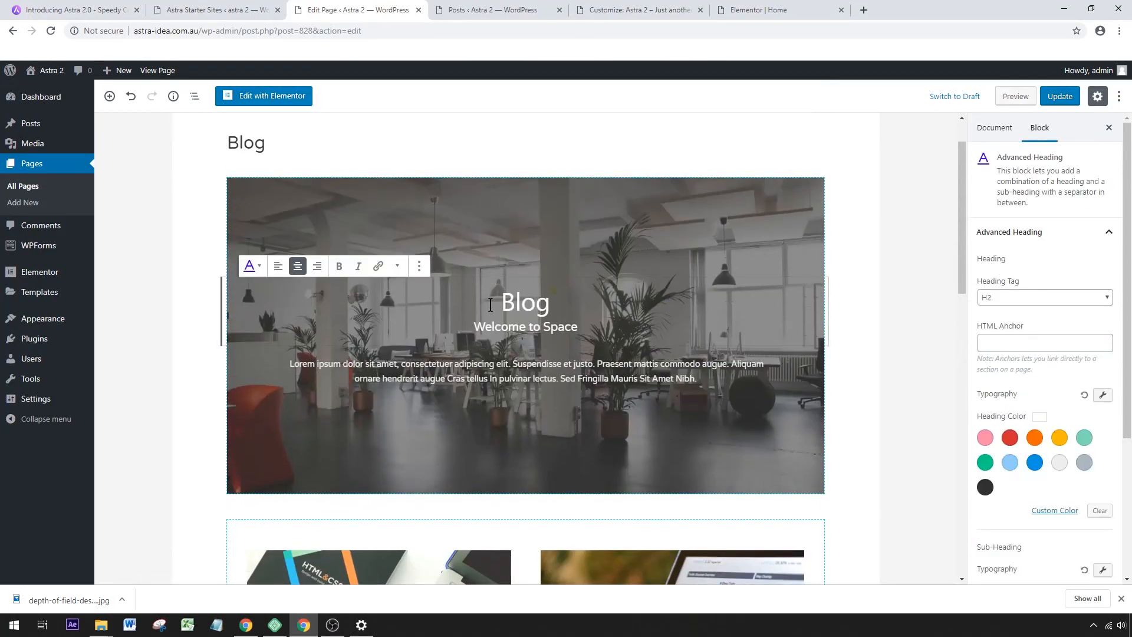
key("Right")
key("Left")
key("Left")
key("Left")
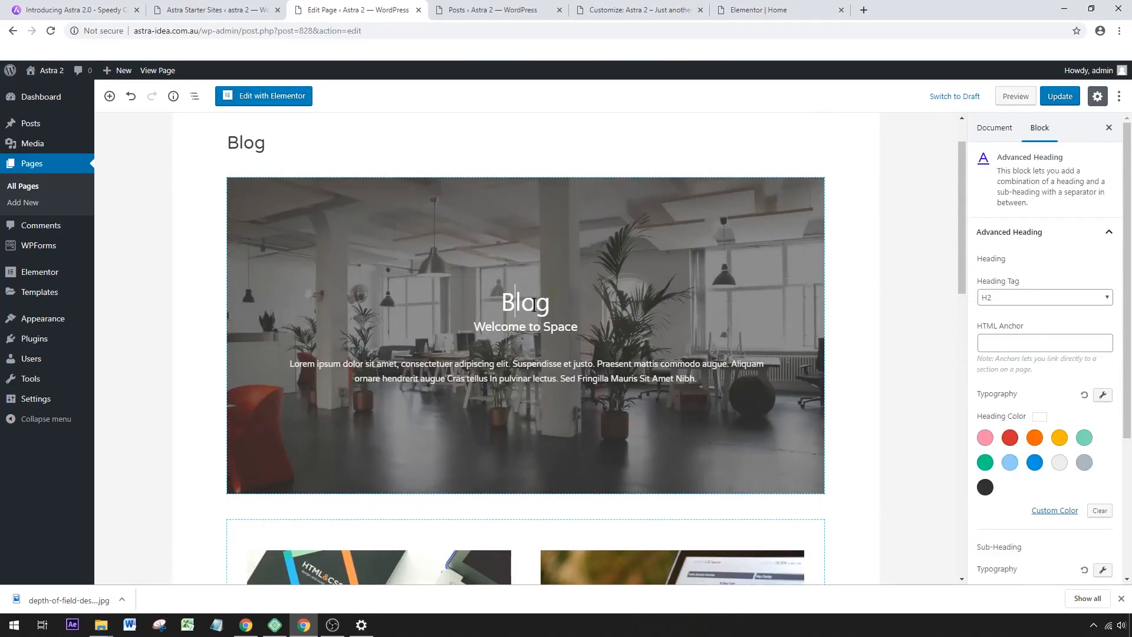
key("Left")
type("Our")
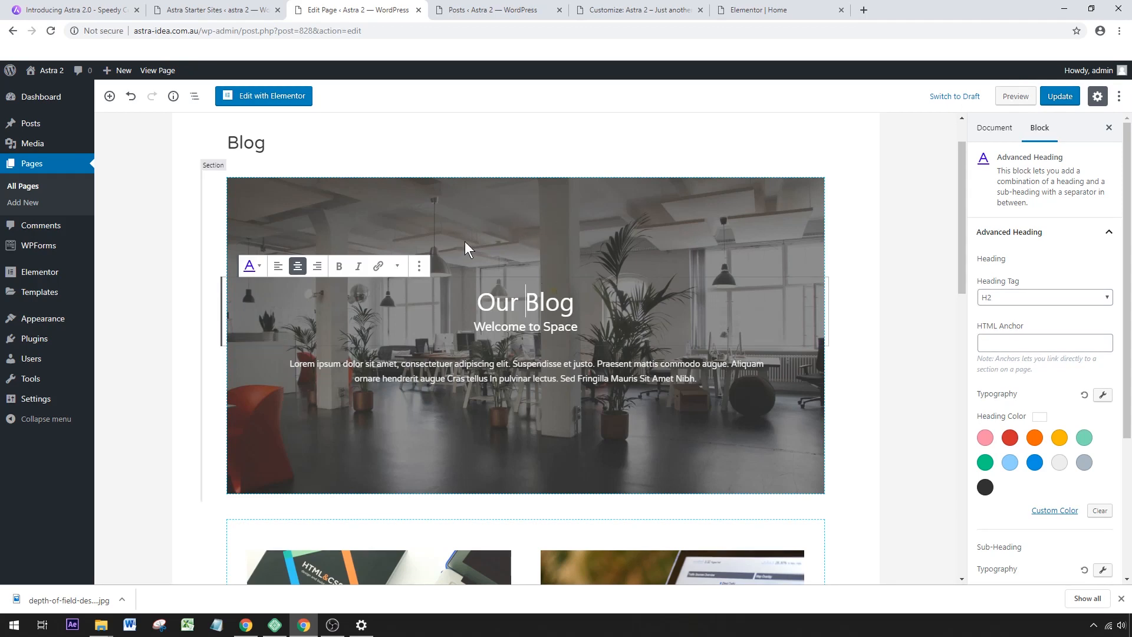
Try dark grey and pink colour backgrounds on the banner section and return its background type to Image.
left_click(478, 214)
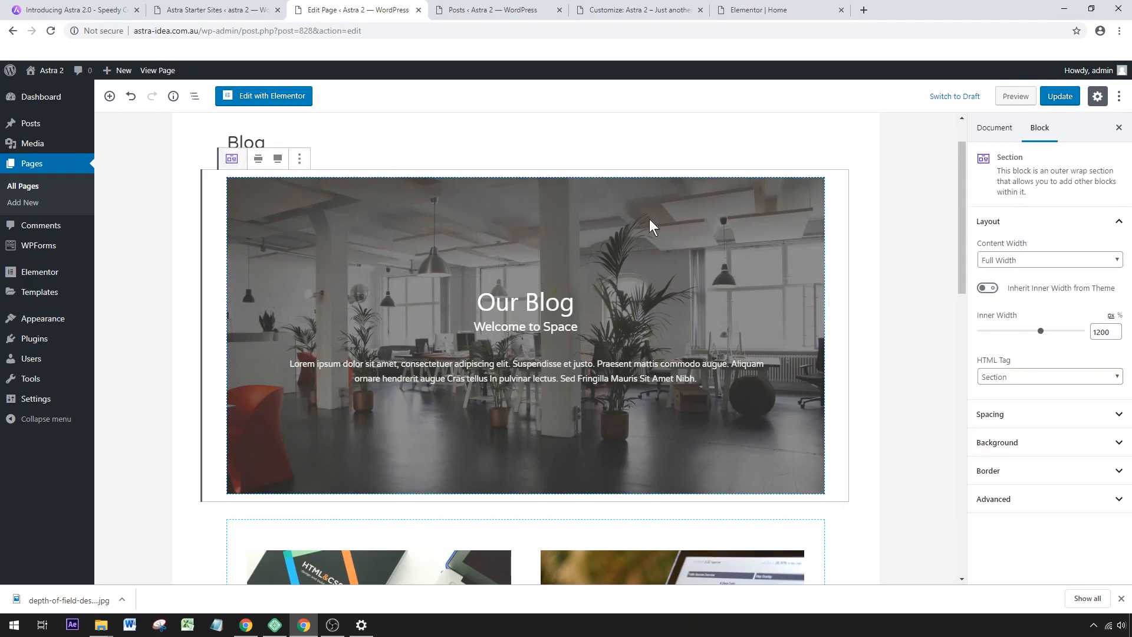
left_click(1010, 450)
scroll(1010, 450, "down", 2)
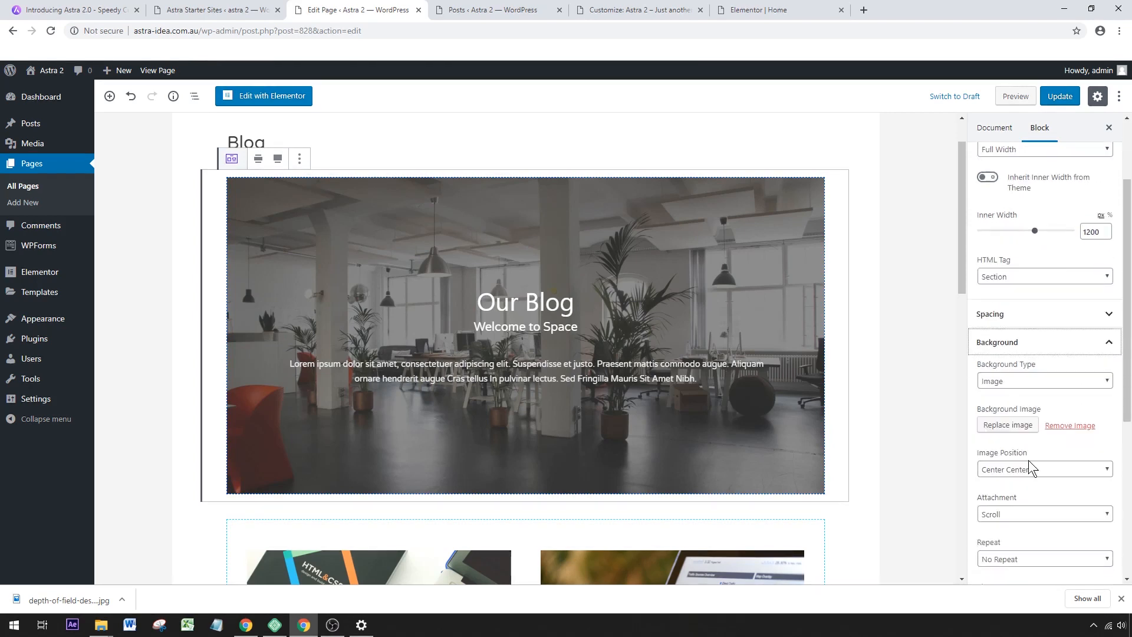
left_click(1032, 372)
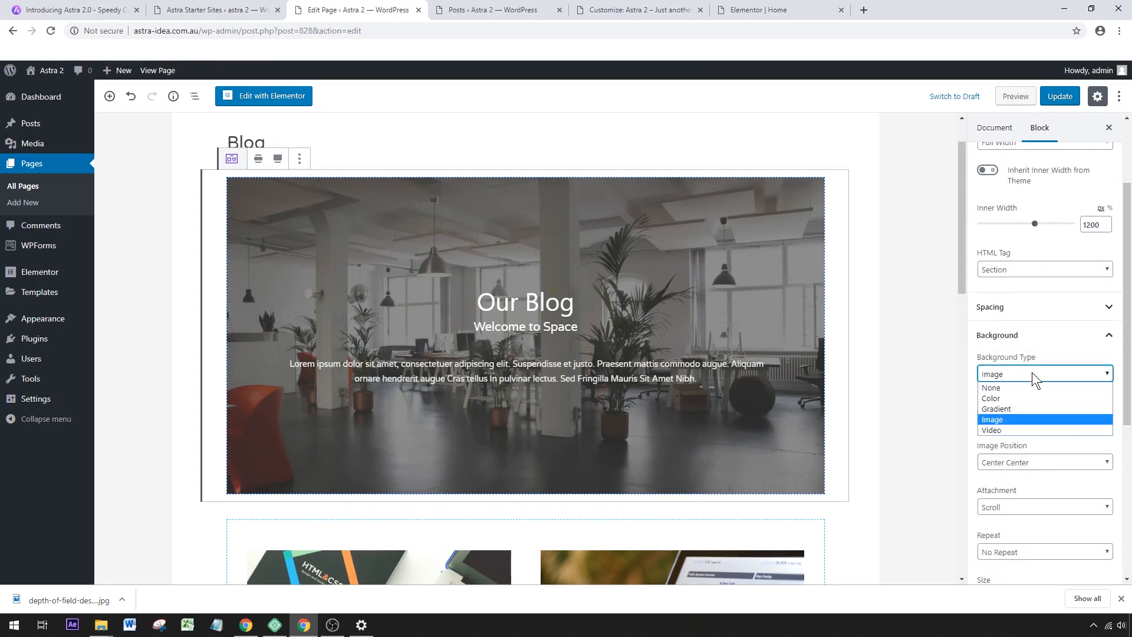
left_click(1024, 396)
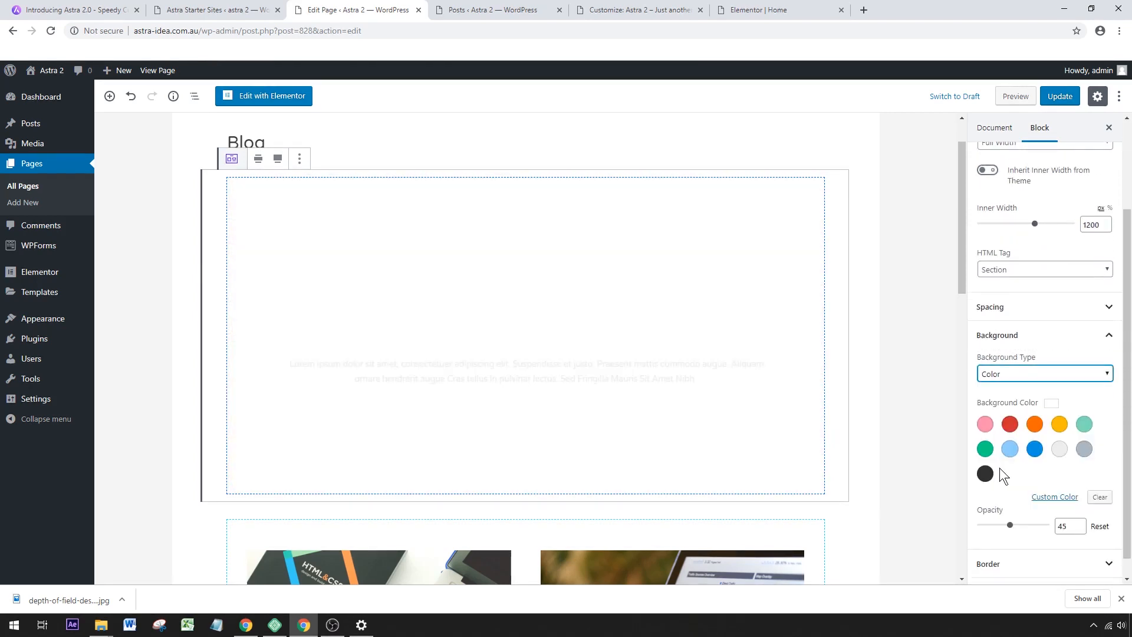
left_click(985, 473)
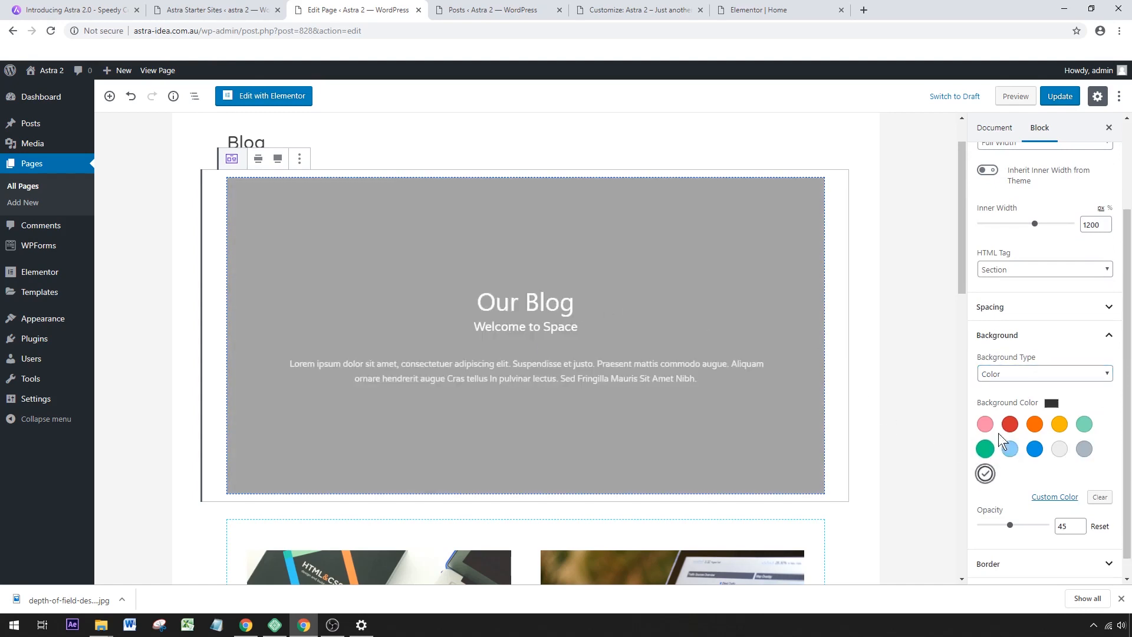
left_click(985, 424)
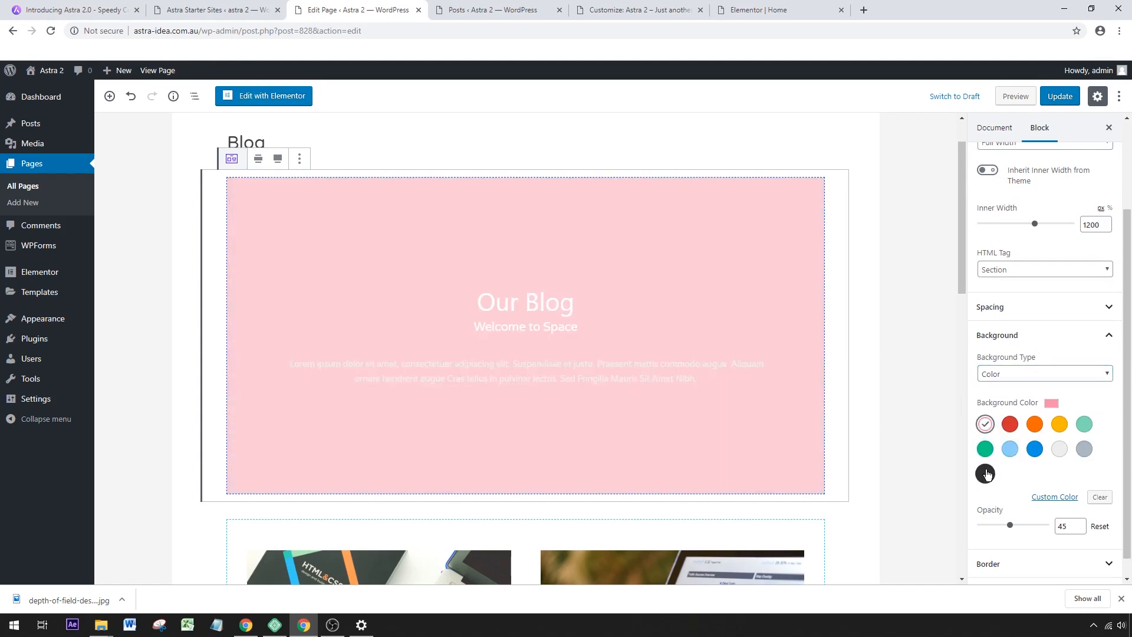
left_click(1026, 378)
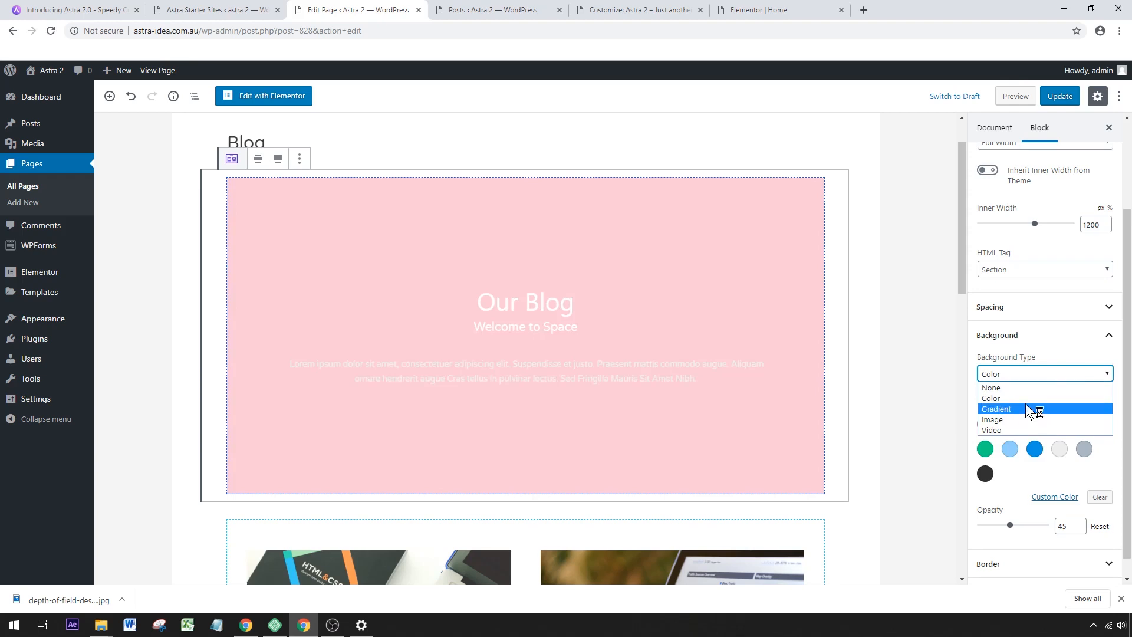
left_click(1029, 419)
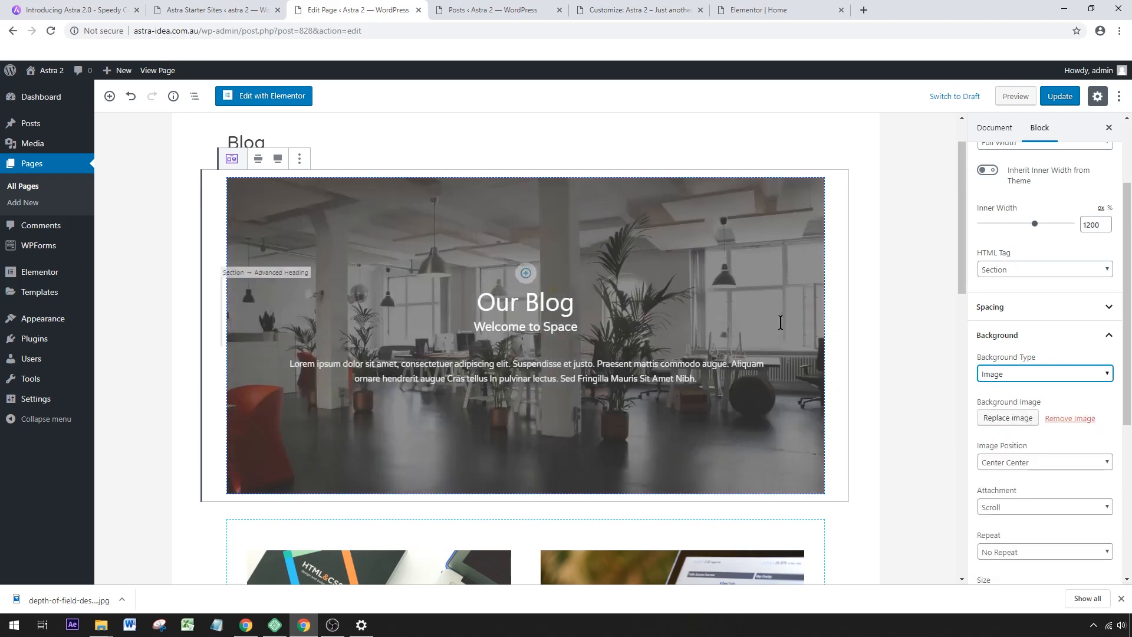
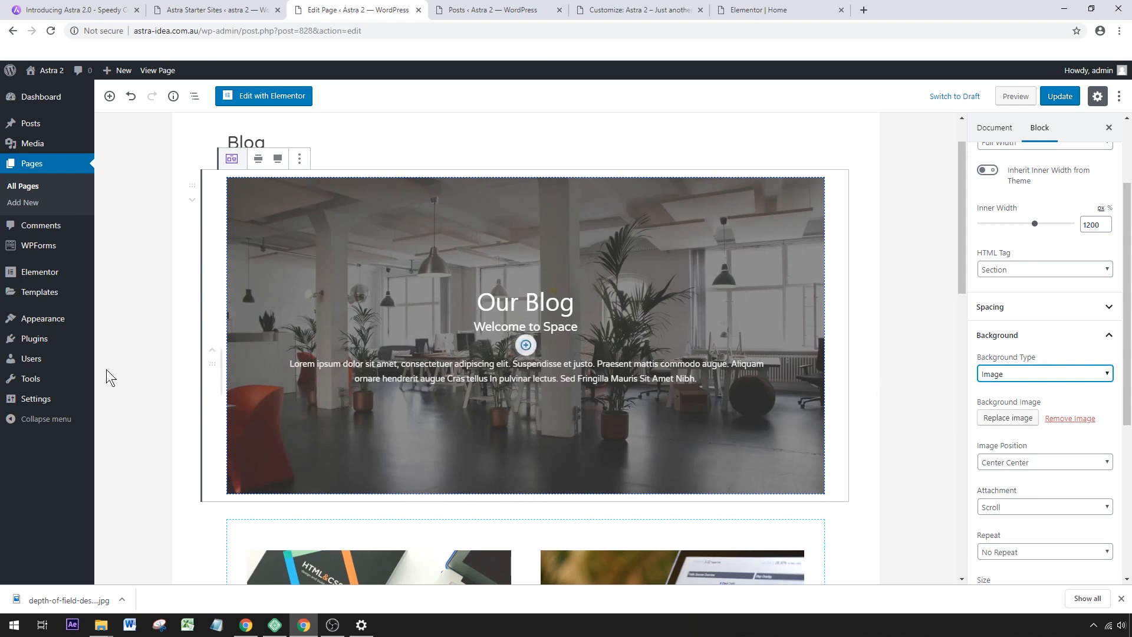
Select the Post Grid block below the banner, try a single-column layout and return it to 2 columns.
scroll(535, 388, "down", 1)
scroll(535, 388, "down", 6)
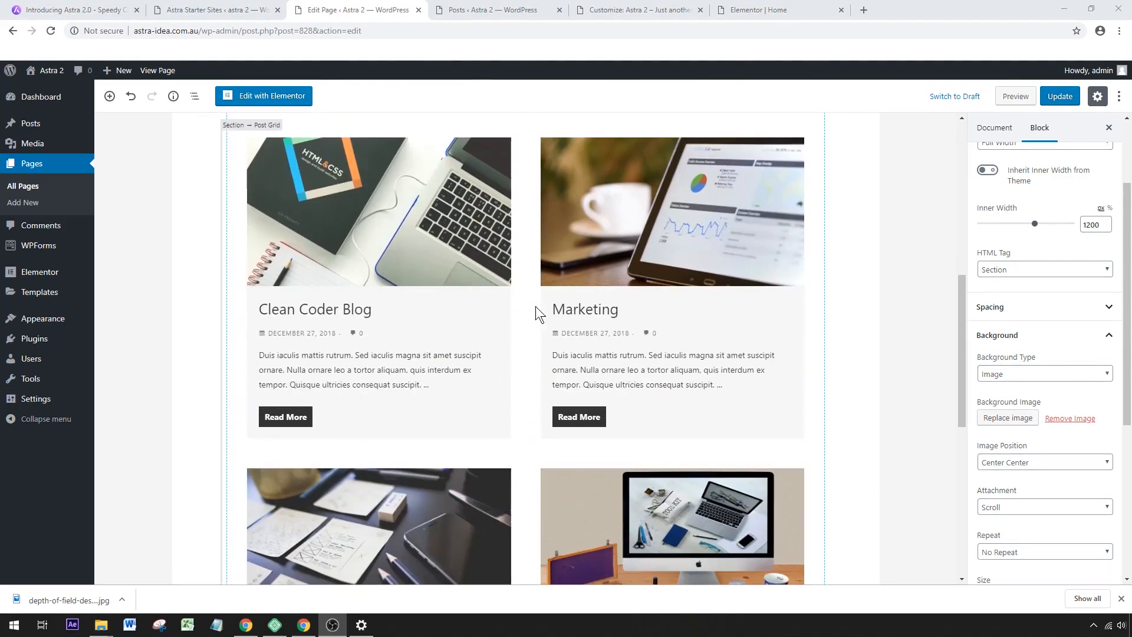
left_click(530, 306)
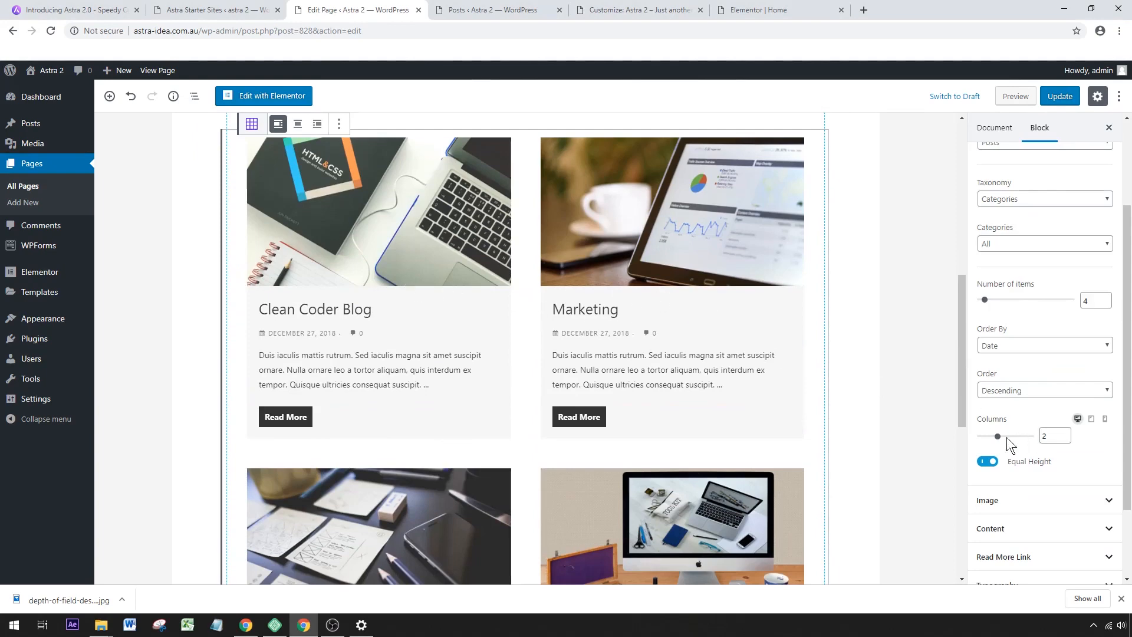
mouse_move(999, 439)
left_mouse_down()
mouse_move(1009, 440)
mouse_move(991, 446)
left_mouse_up()
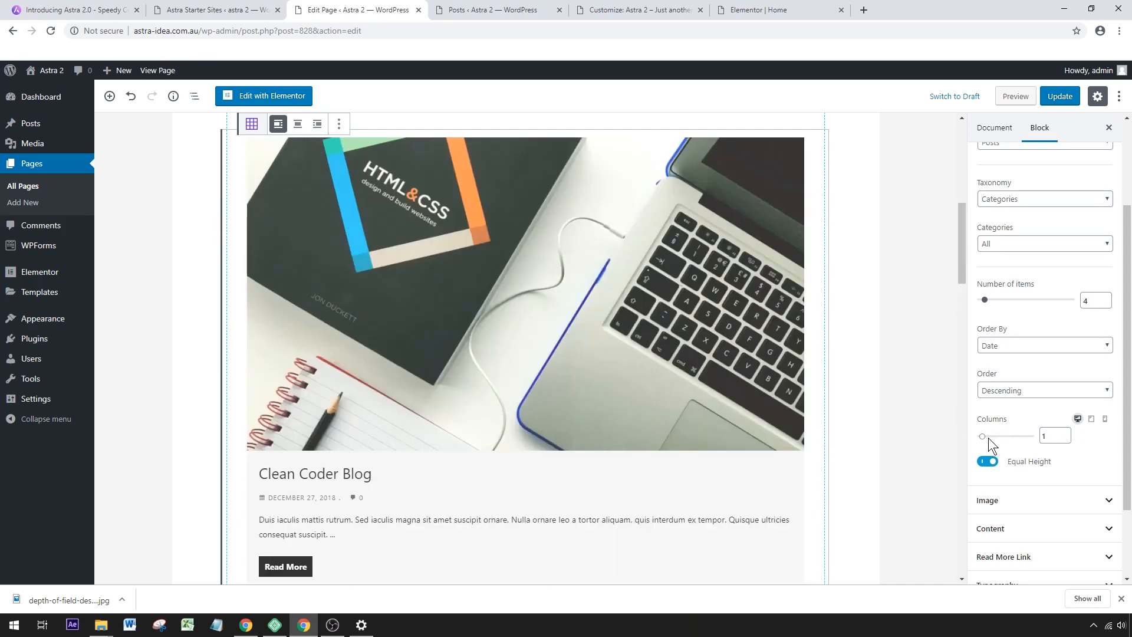
left_click_drag(992, 437, 997, 436)
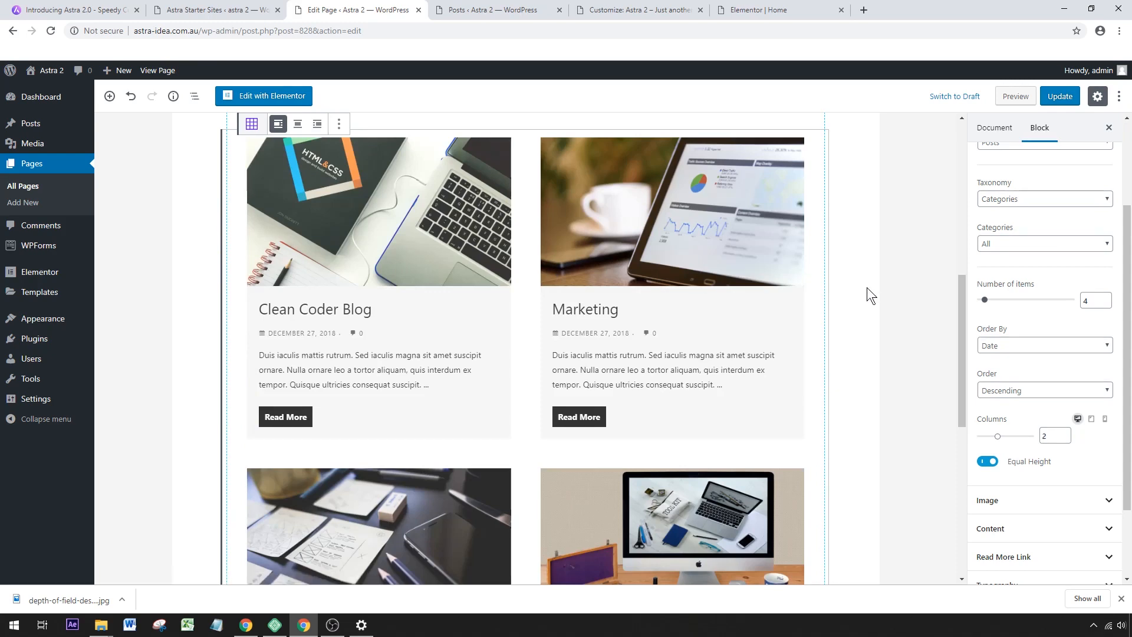
Set the post grid's number of items to 100 and update the Blog page.
scroll(759, 299, "up", 1)
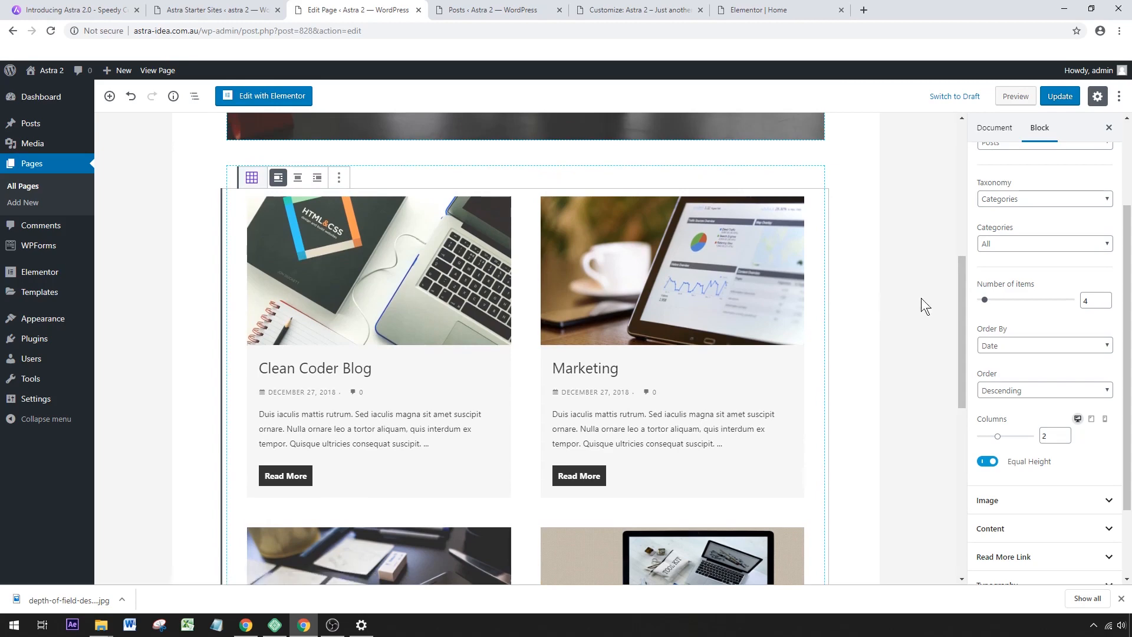
scroll(778, 298, "down", 6)
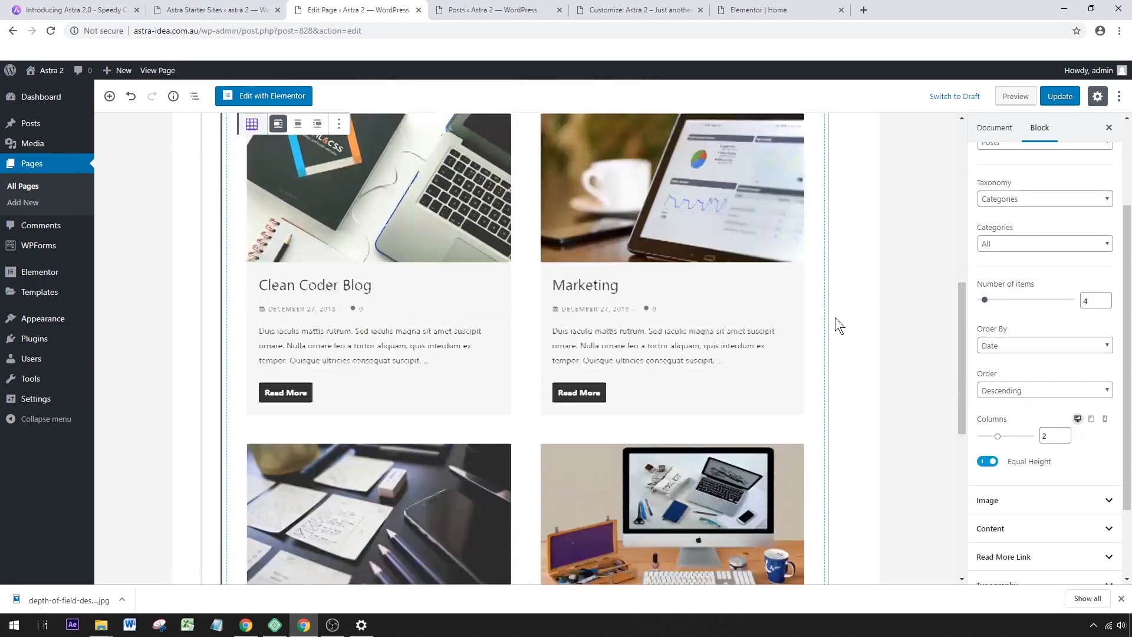
scroll(685, 371, "up", 3)
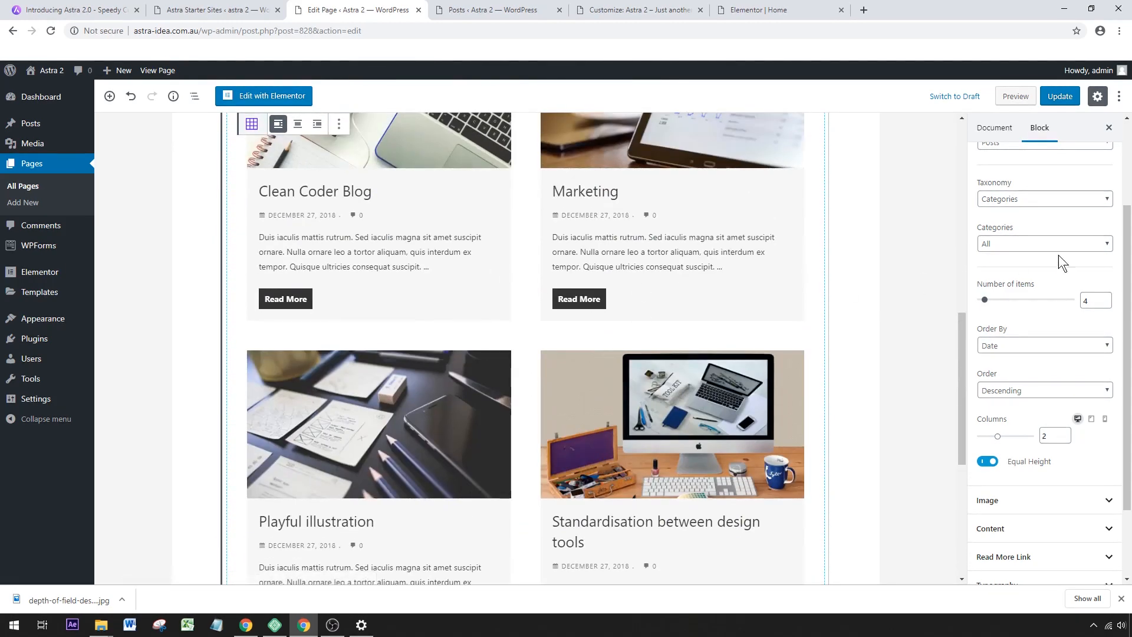
left_click_drag(984, 299, 1079, 301)
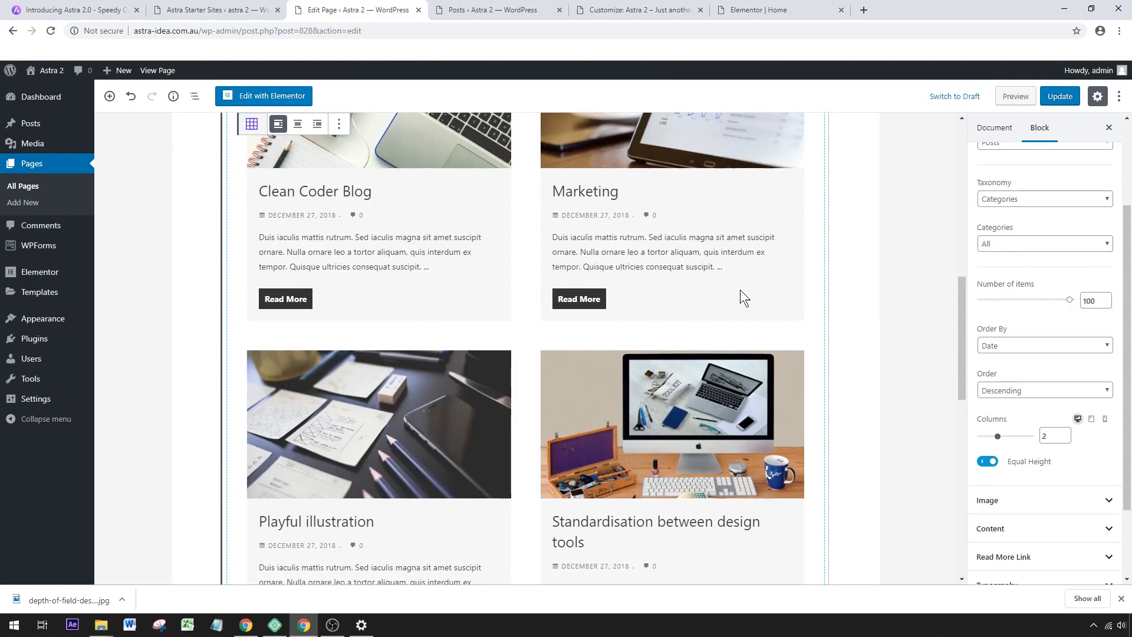
scroll(731, 265, "down", 10)
scroll(687, 277, "up", 10)
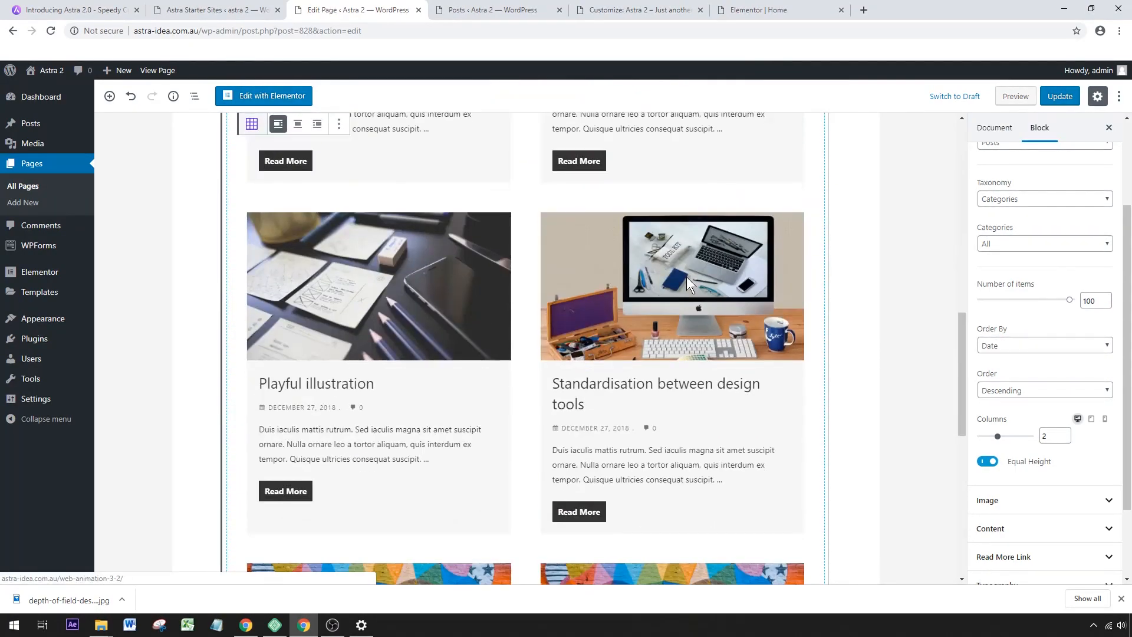
scroll(686, 278, "down", 6)
scroll(686, 278, "up", 8)
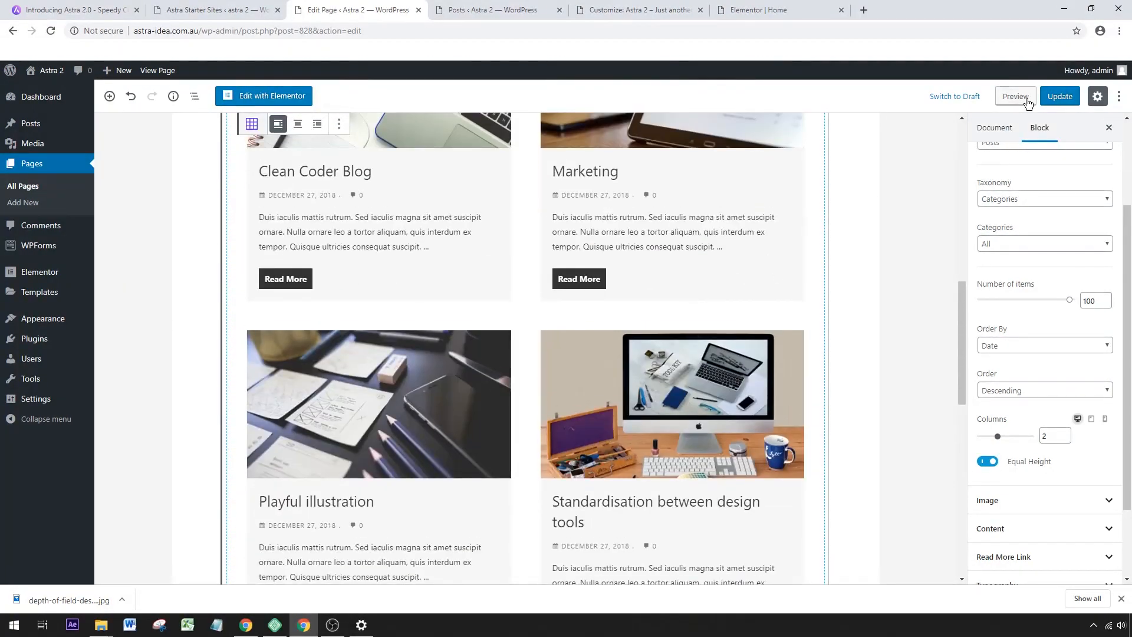
left_click(1059, 96)
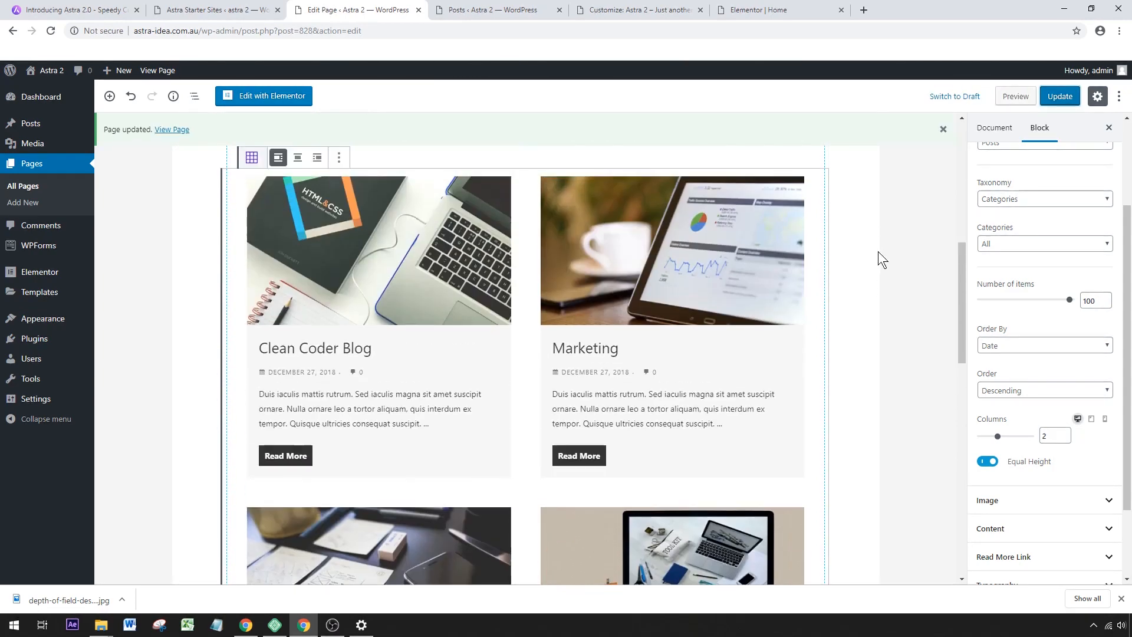
Open the list of all posts in a new browser tab and start a new post there.
scroll(878, 251, "up", 2)
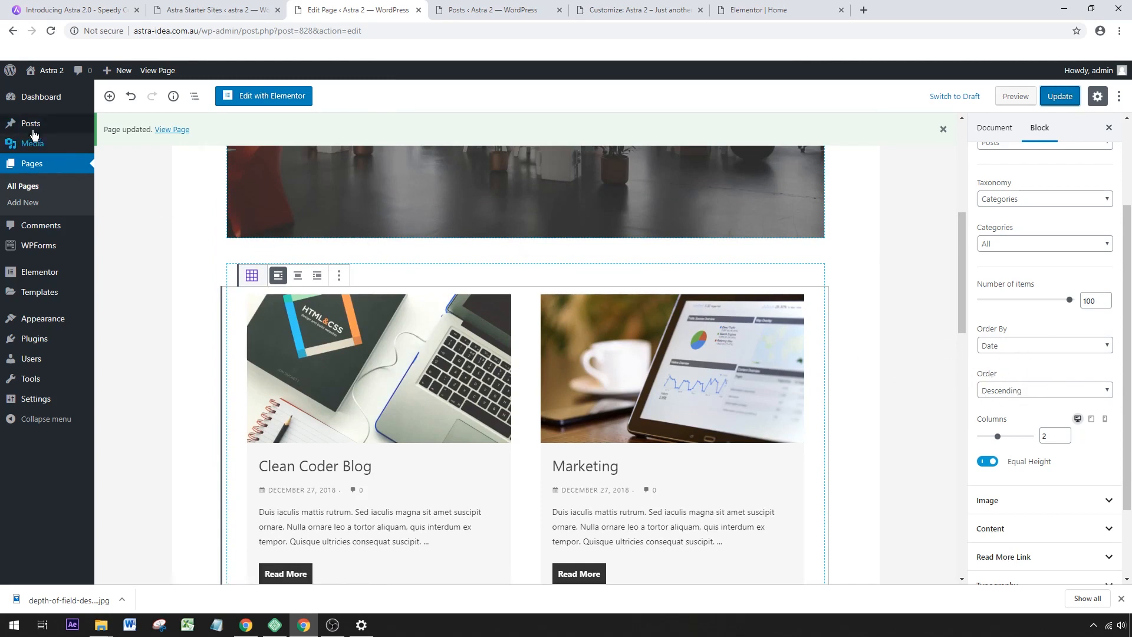
mouse_move(27, 125)
right_click(119, 127)
left_click(141, 136)
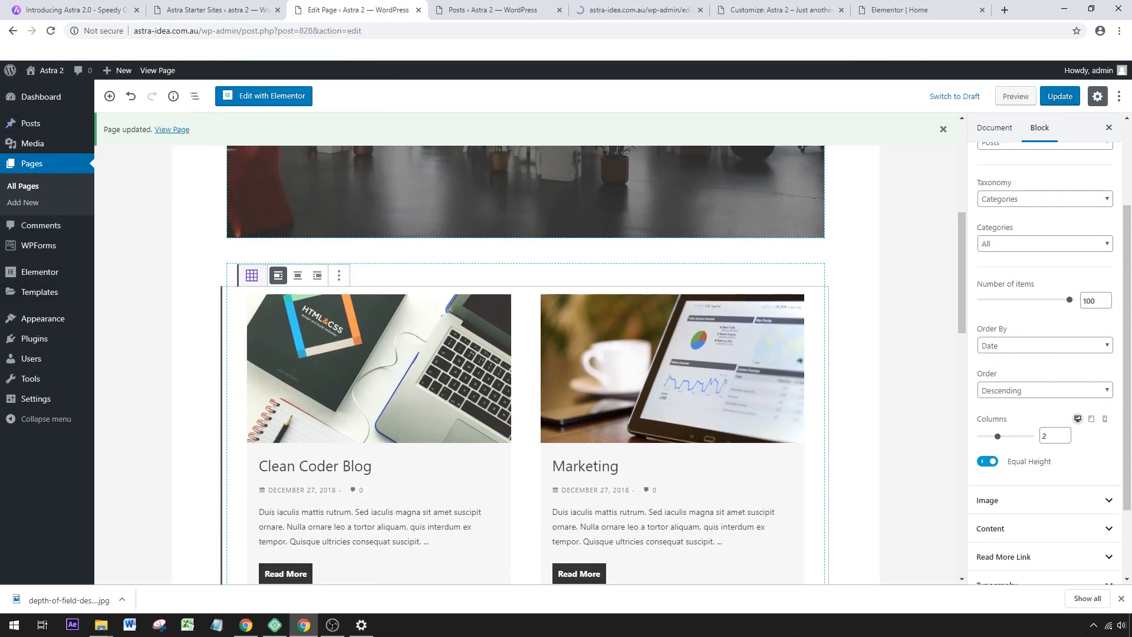
left_click(636, 9)
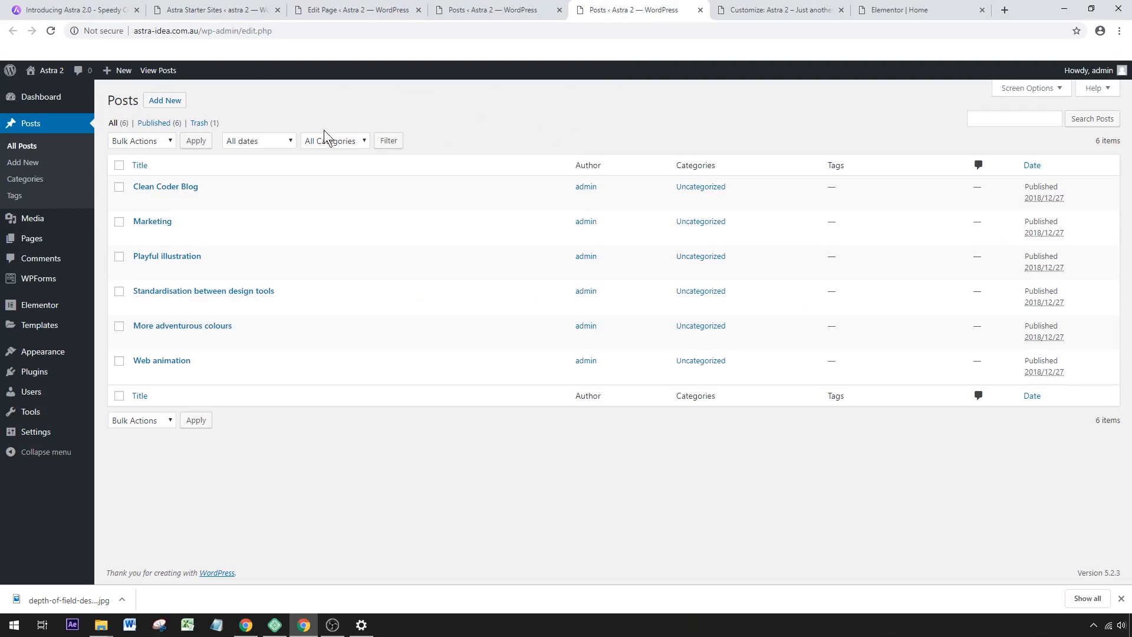
left_click(167, 101)
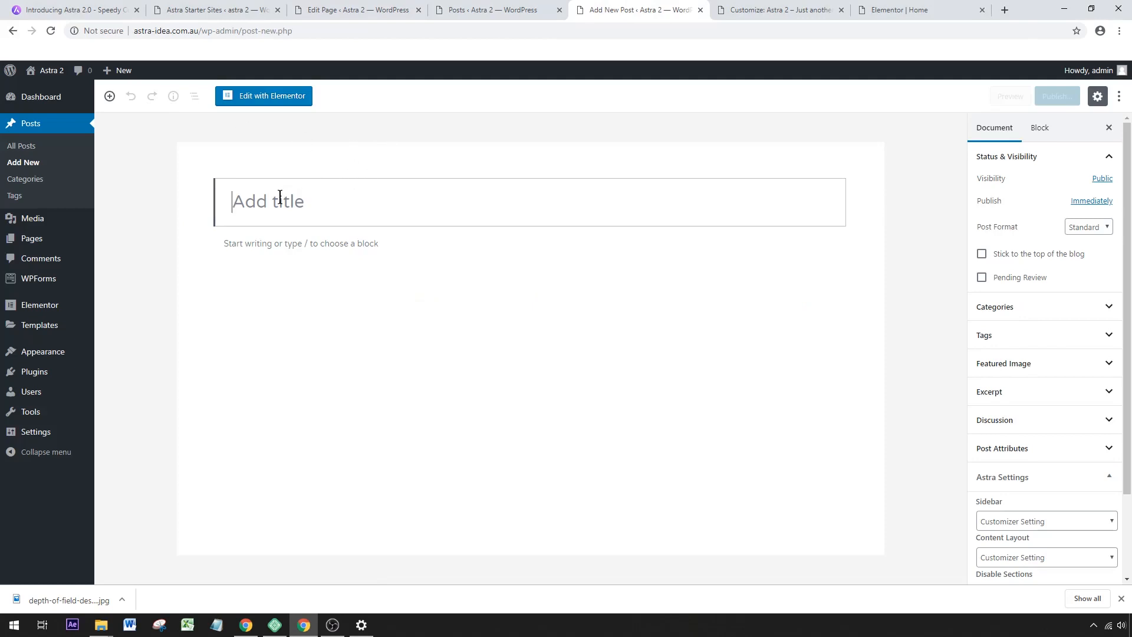
Title the new post "Test Post" and add the paragraph "Write whatever you want to blog about".
type("Test ")
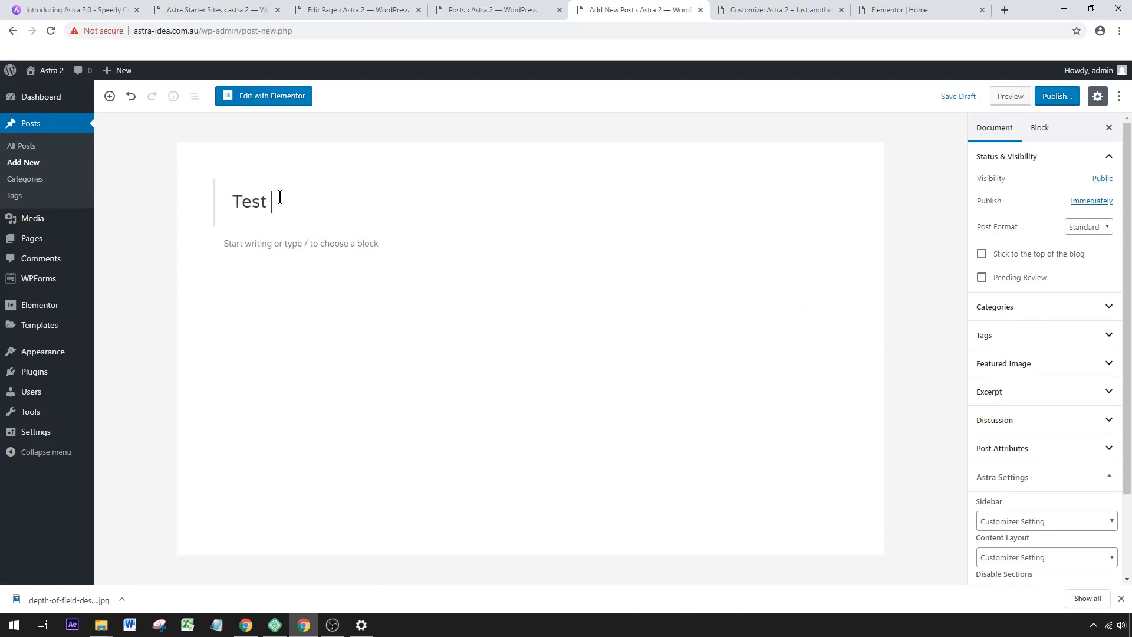
type("Post")
left_click(256, 238)
type("Write whatever you want to p")
type("log about")
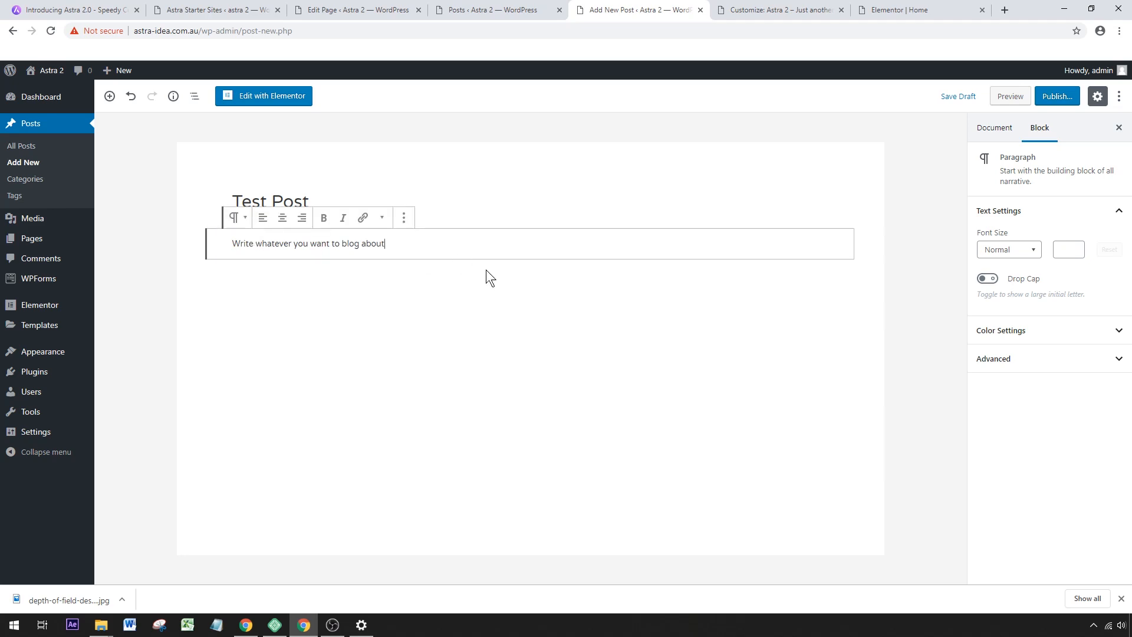
Set proj7.jpg from the media library as the post's featured image.
left_click(996, 130)
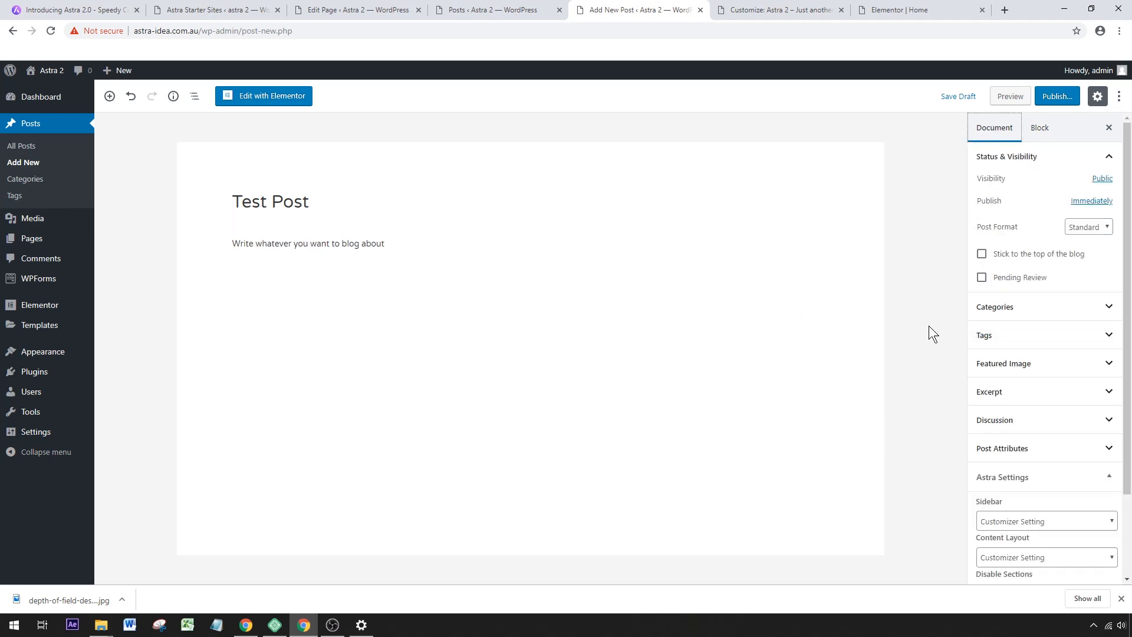
left_click(1039, 364)
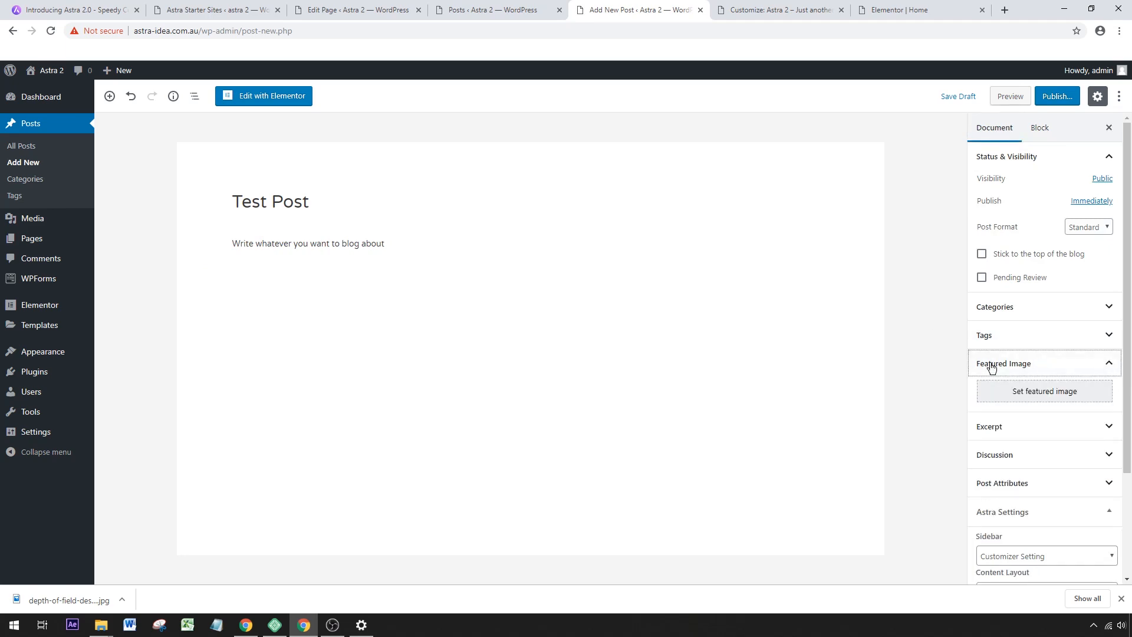
left_click(1027, 397)
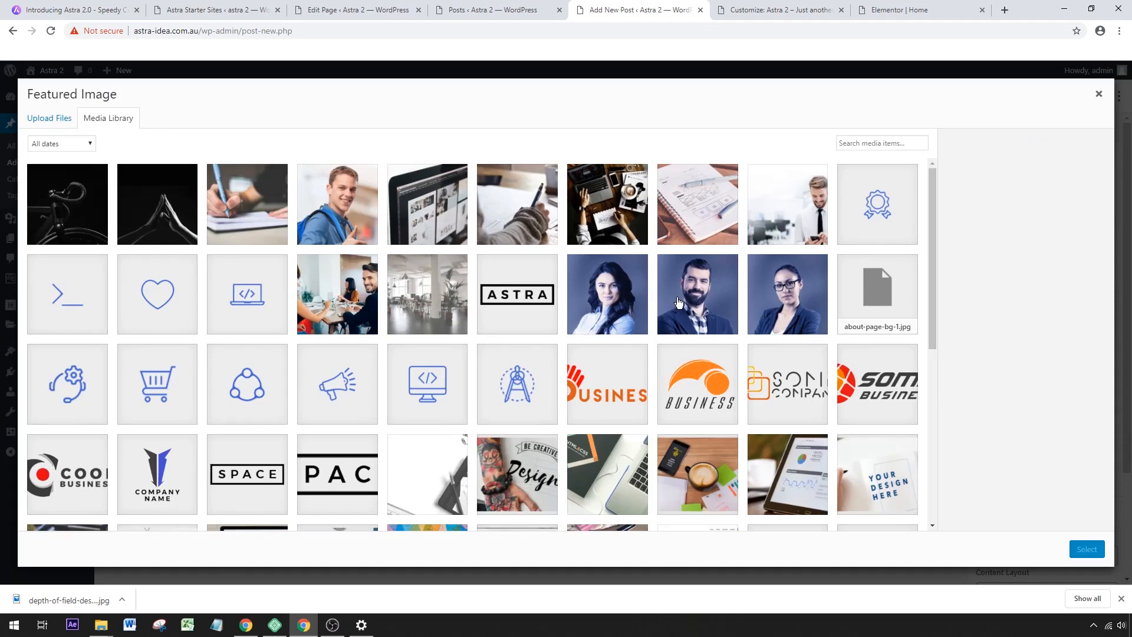
left_click(588, 224)
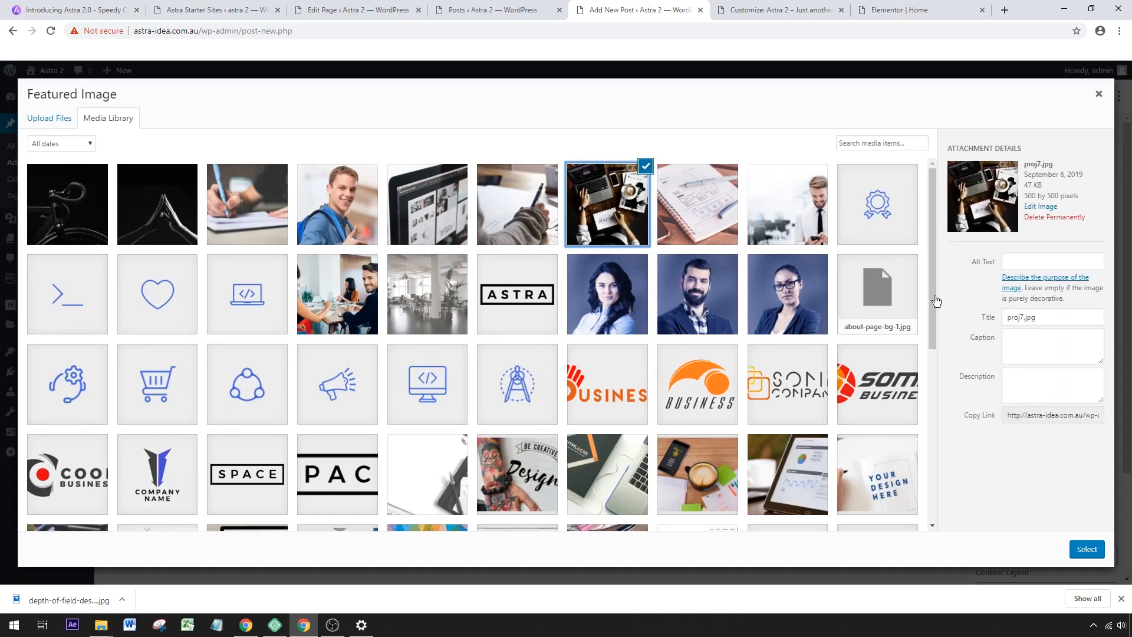
left_click(1087, 549)
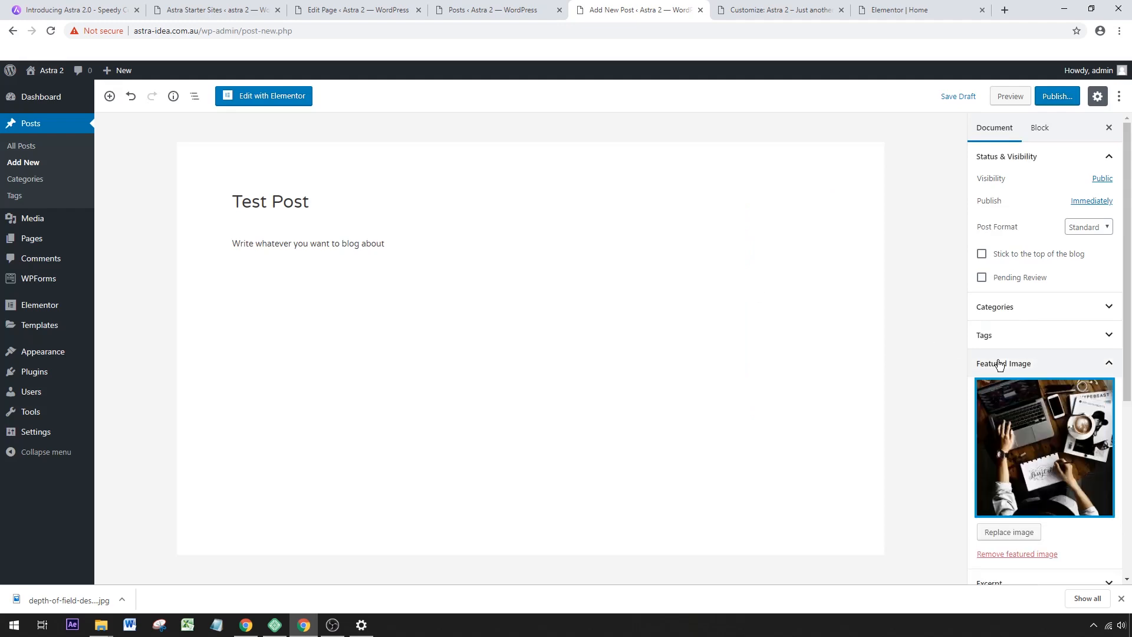
Disable comments and pingbacks & trackbacks in the post's discussion settings.
scroll(1003, 363, "down", 2)
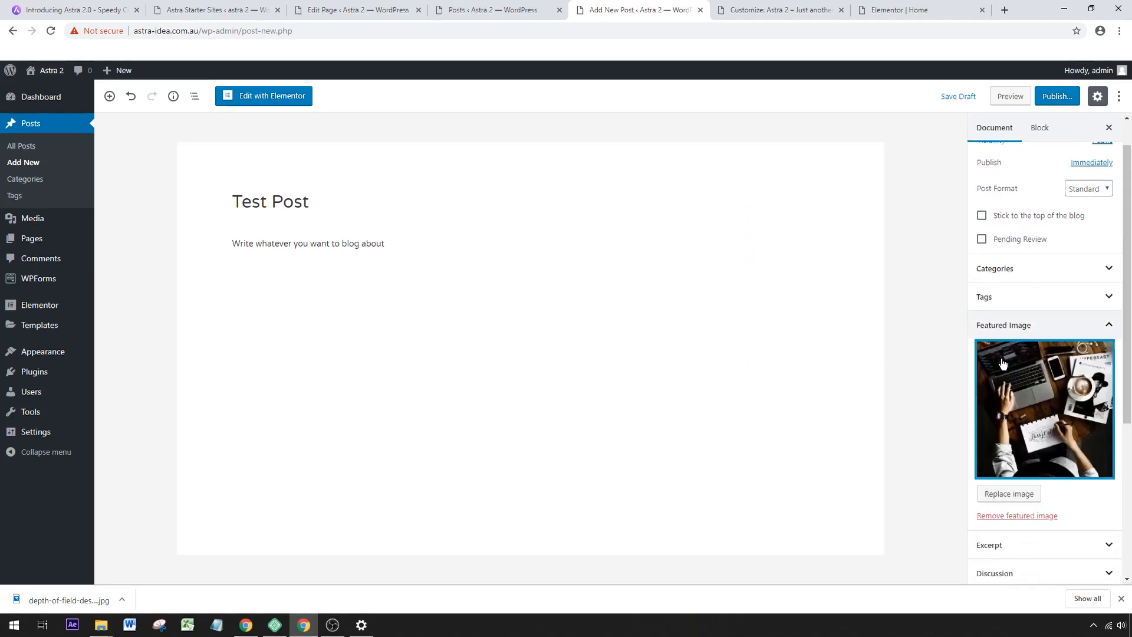
scroll(1029, 362, "down", 2)
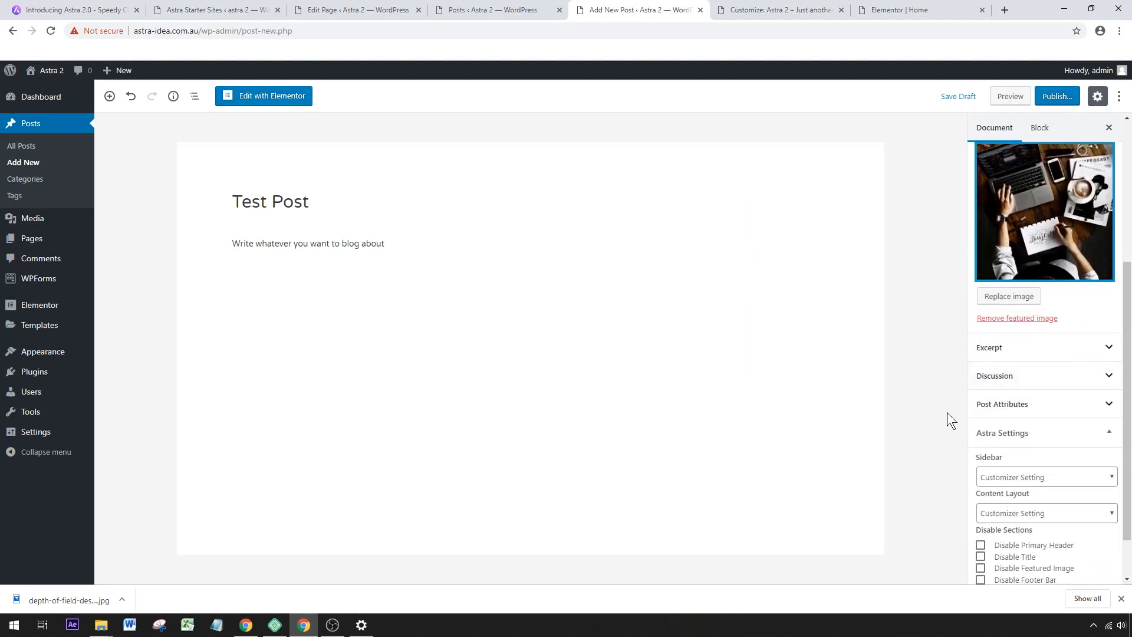
left_click(989, 382)
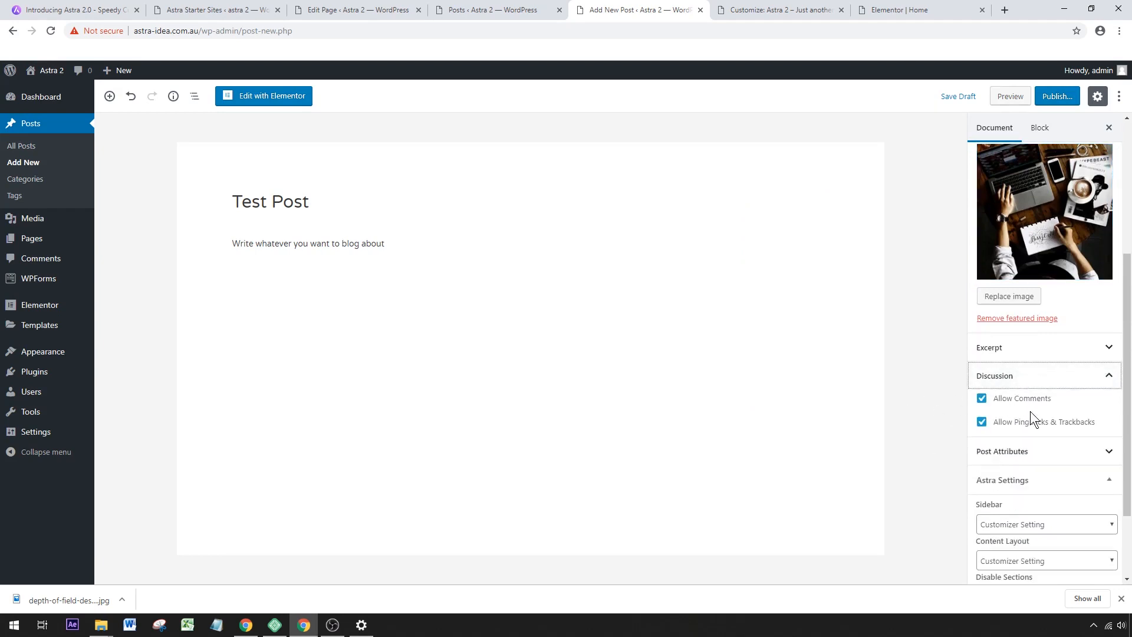
left_click(982, 399)
left_click(981, 422)
Set the post's Astra sidebar option to No Sidebar and publish the post.
scroll(1074, 422, "down", 2)
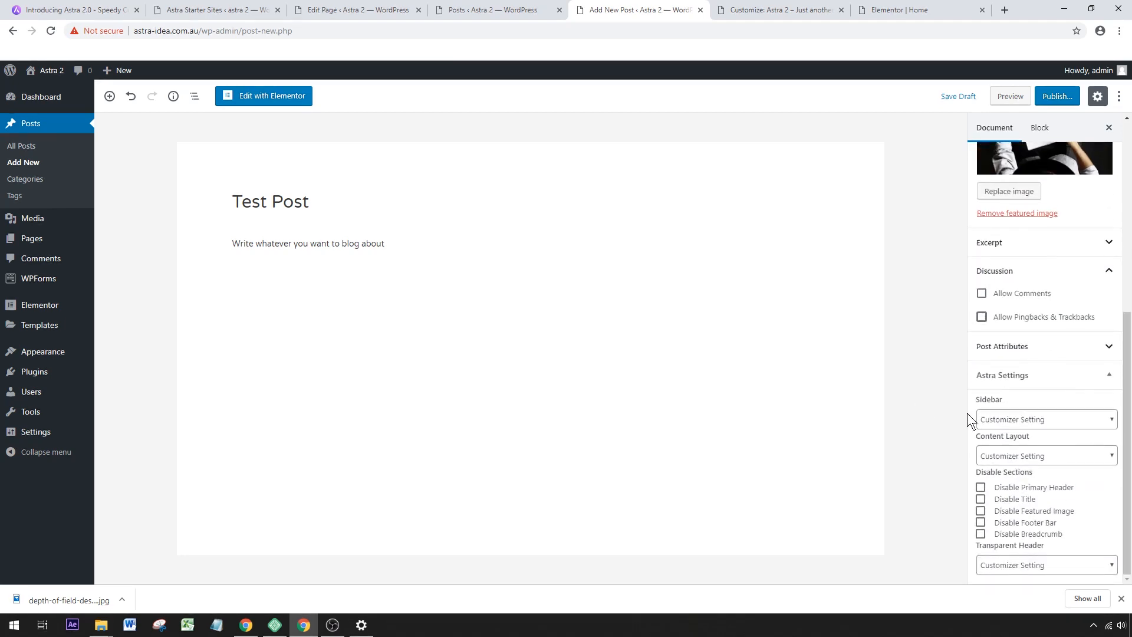
left_click(1020, 419)
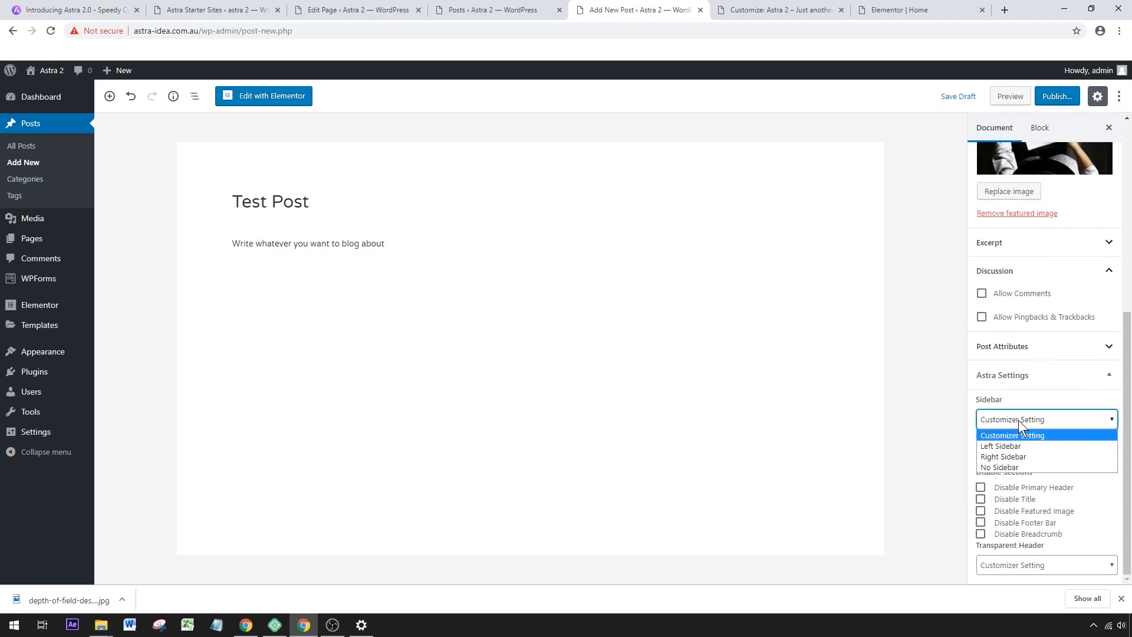
left_click(1009, 467)
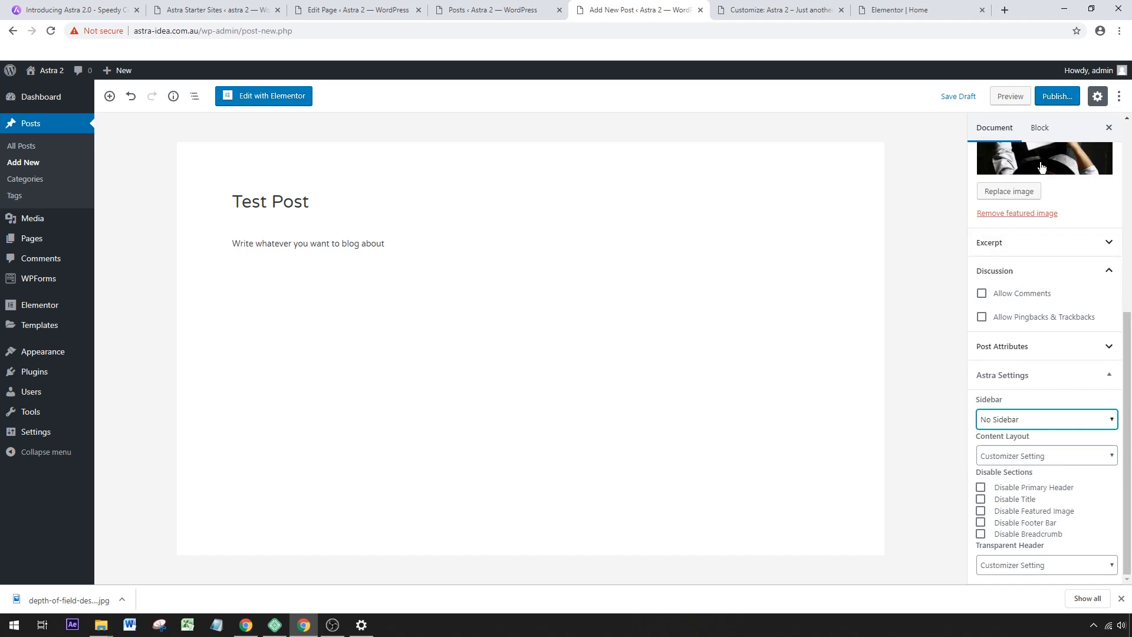
left_click(1077, 103)
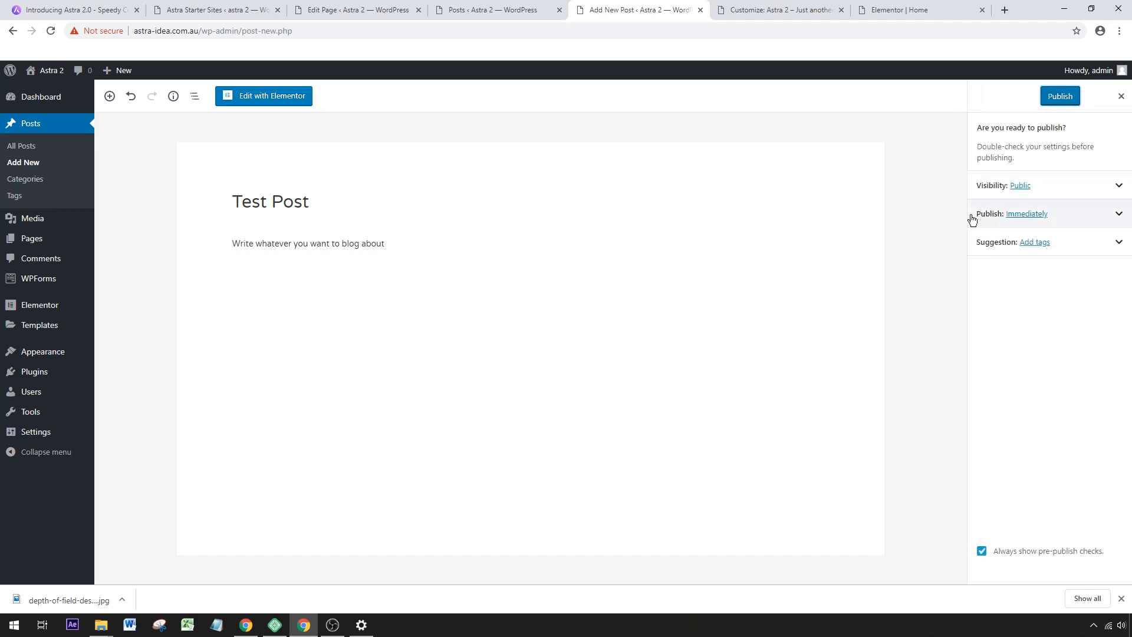
left_click(1051, 103)
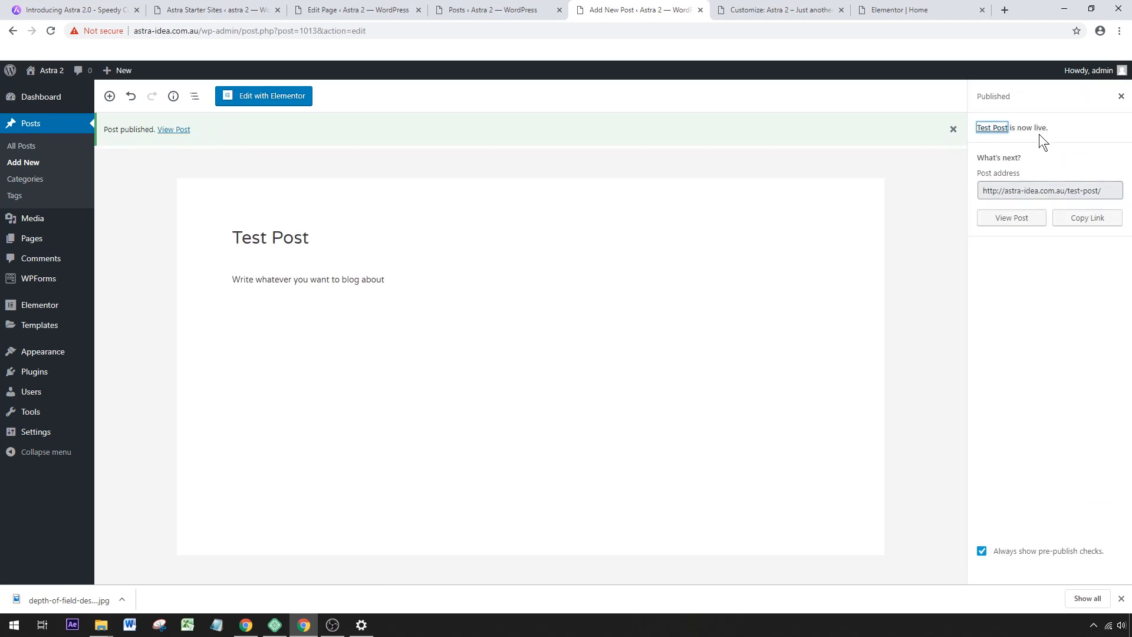
View the published Test Post on the site and check its featured image, text and page layout.
left_click(1014, 217)
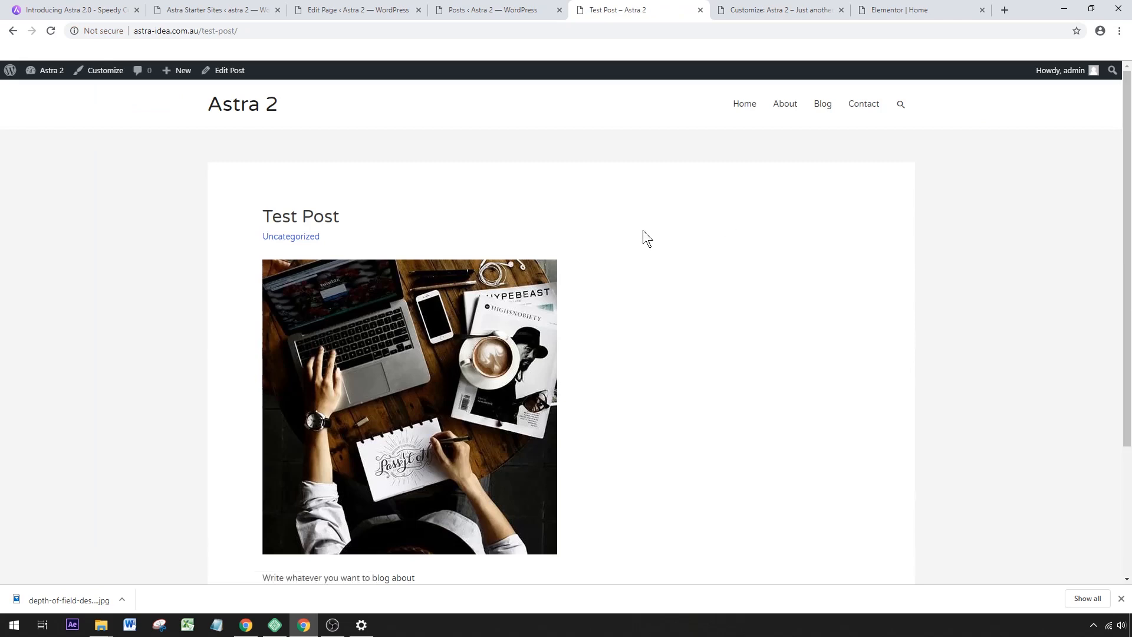
scroll(661, 210, "down", 1)
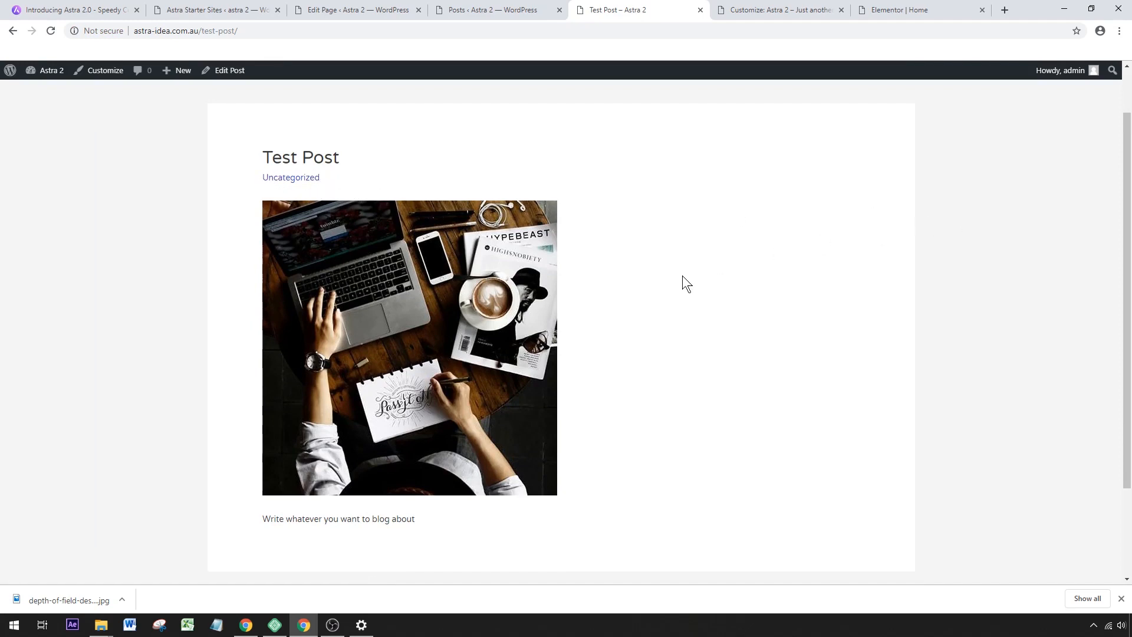
scroll(774, 248, "down", 2)
scroll(776, 256, "up", 2)
scroll(776, 256, "down", 2)
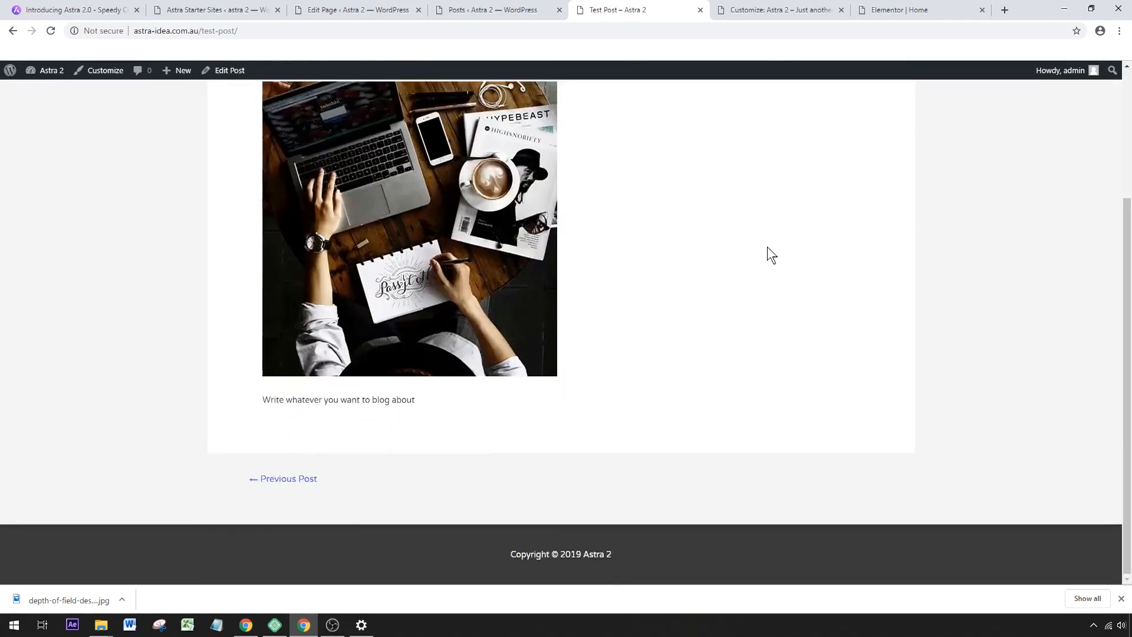
scroll(766, 247, "up", 3)
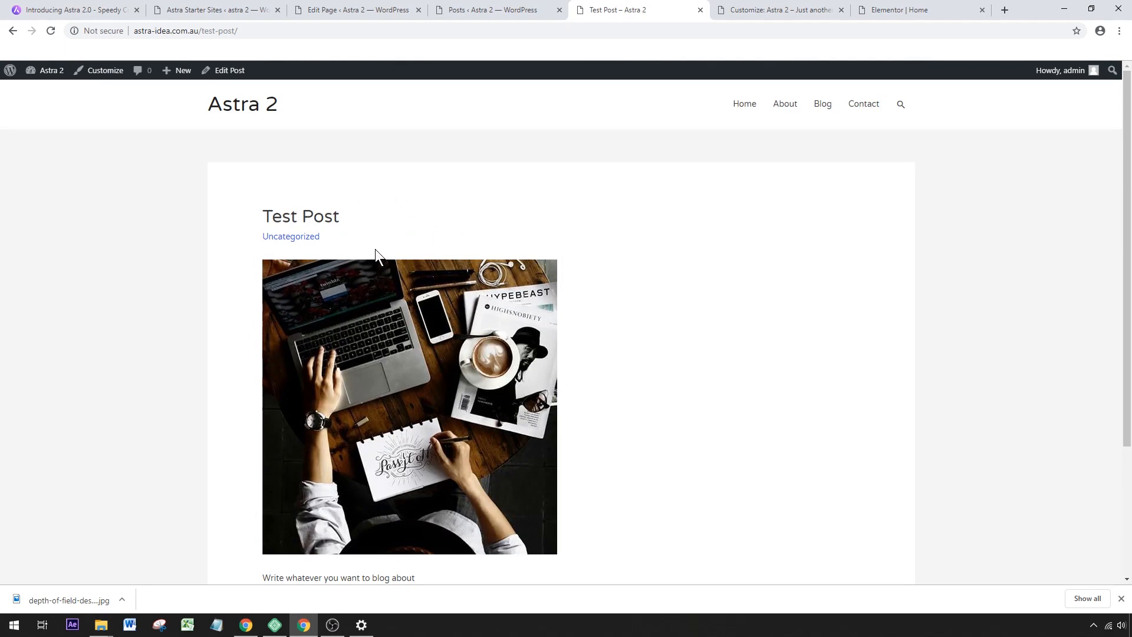
Open the Customizer's Single Post settings for the blog and load Test Post in the preview.
left_click(764, 10)
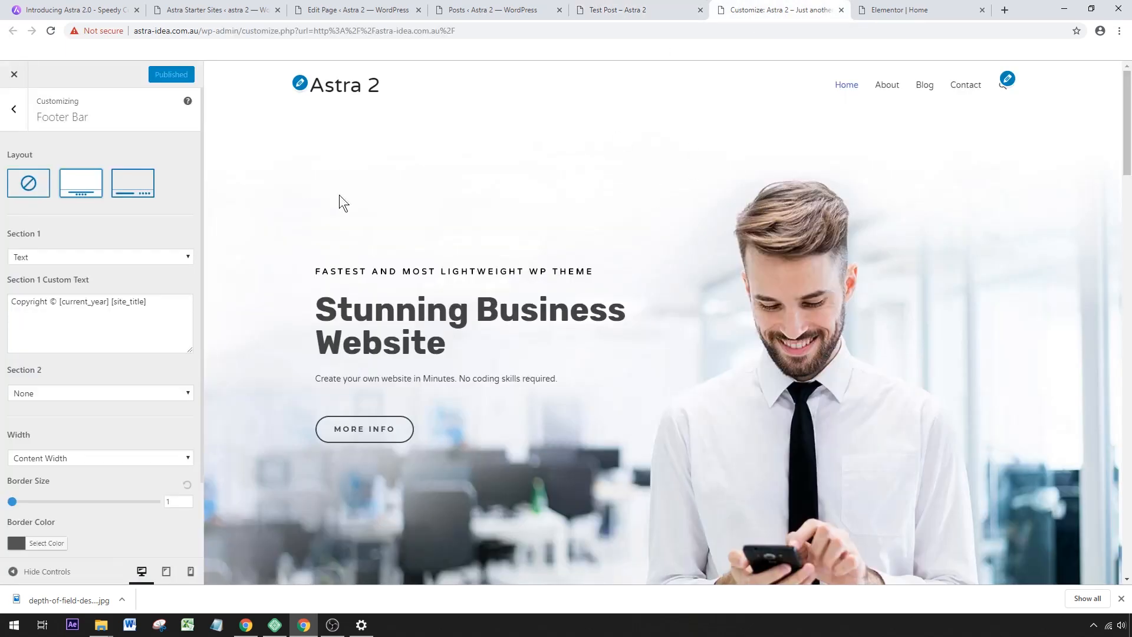
left_click(20, 119)
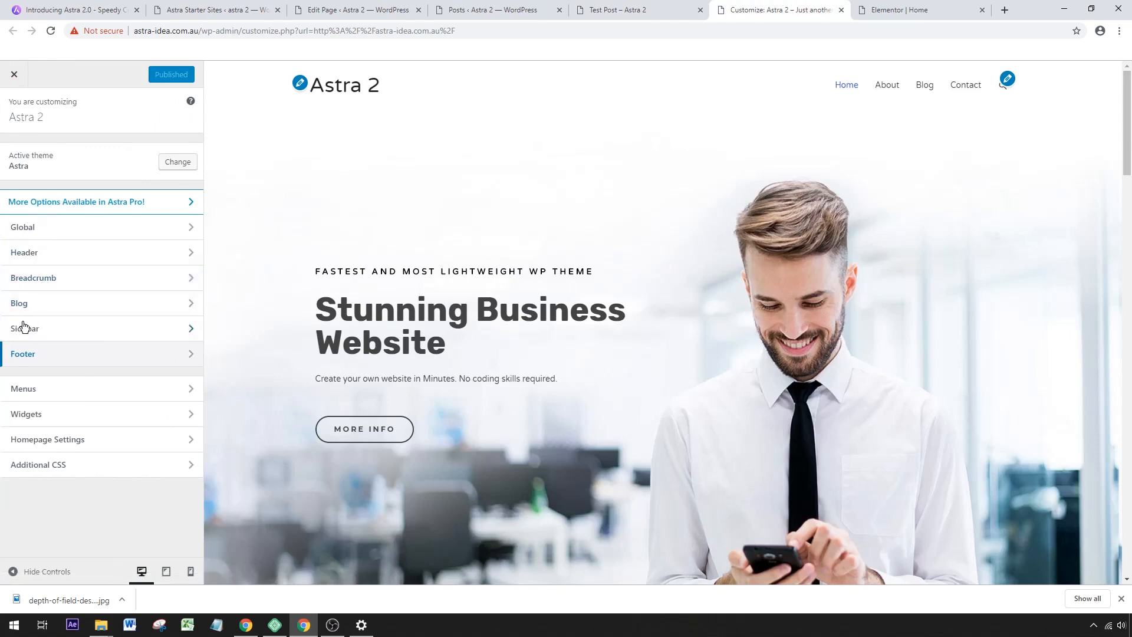
left_click(60, 303)
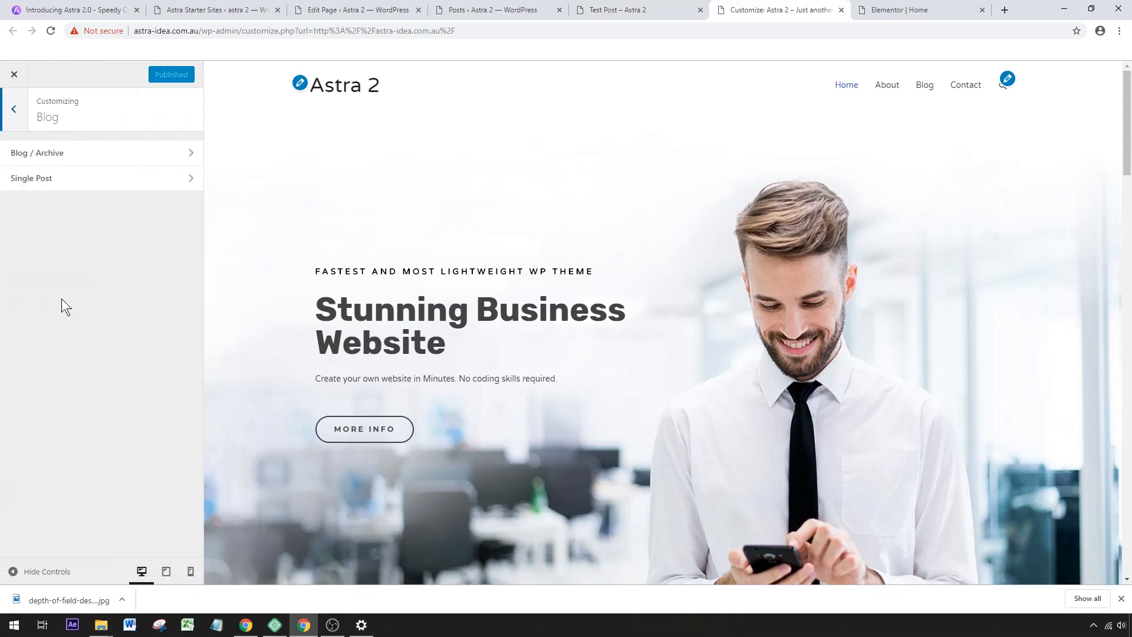
left_click(37, 179)
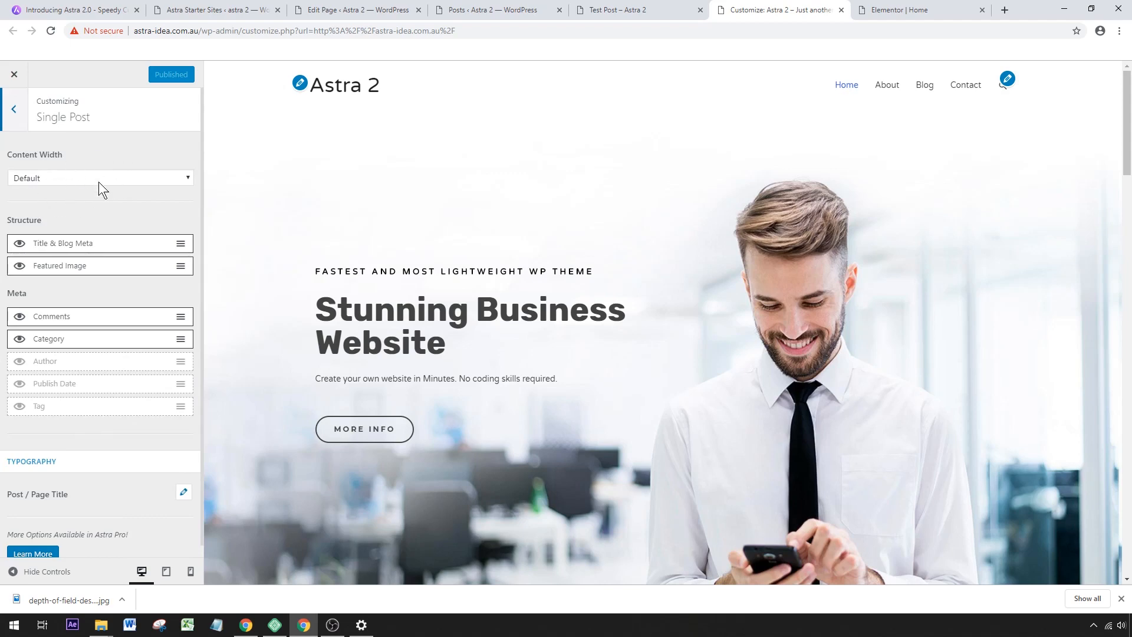
left_click(926, 91)
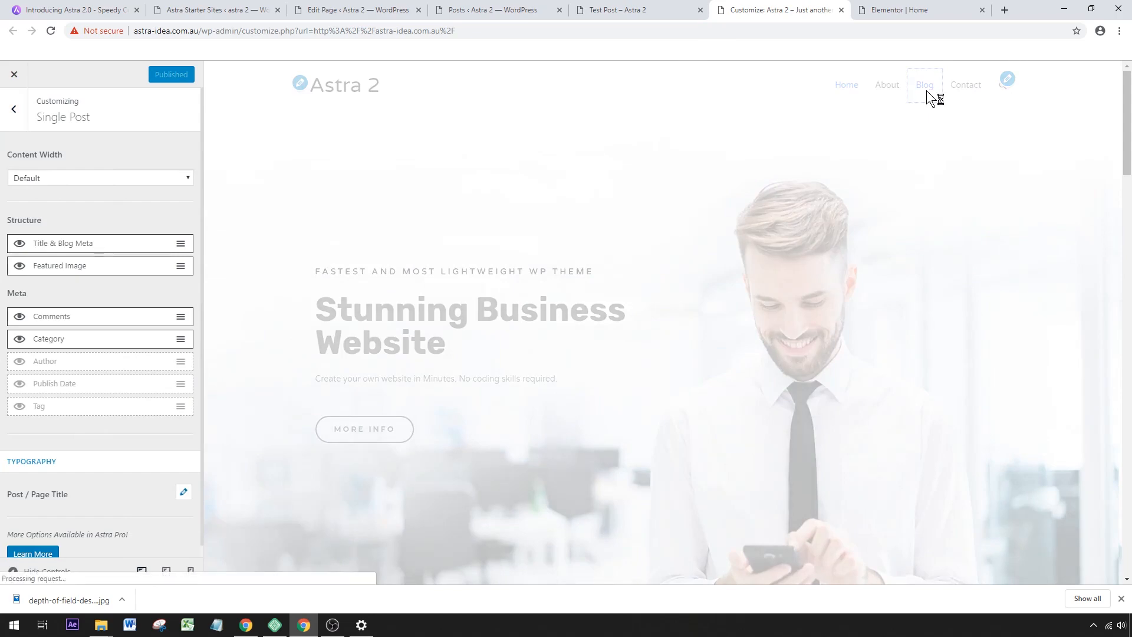
scroll(794, 141, "down", 4)
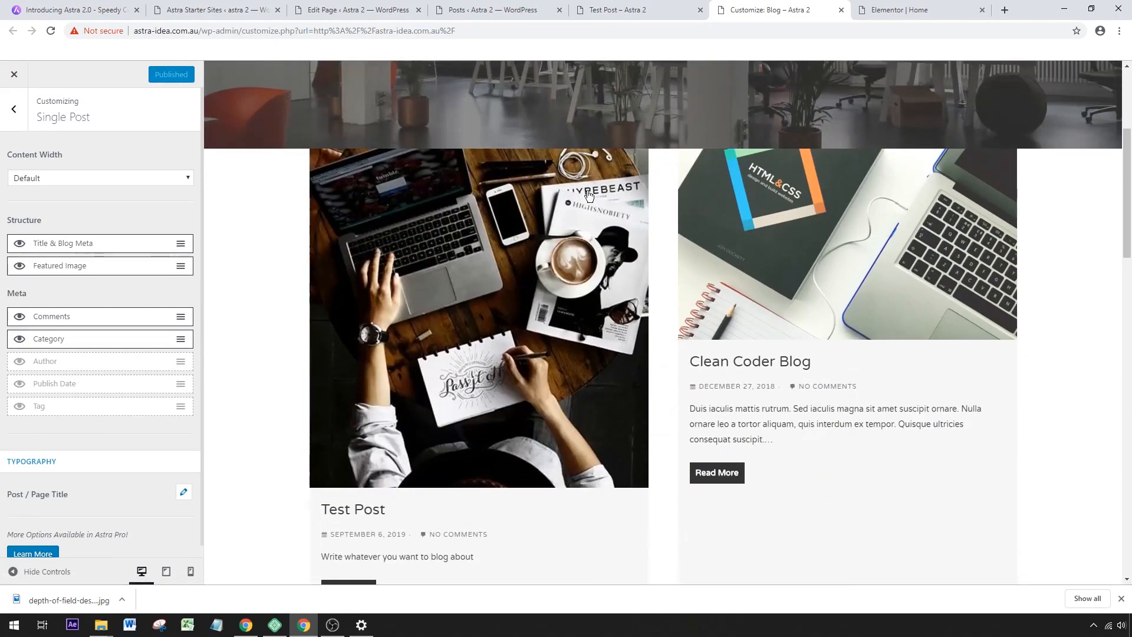
left_click(435, 392)
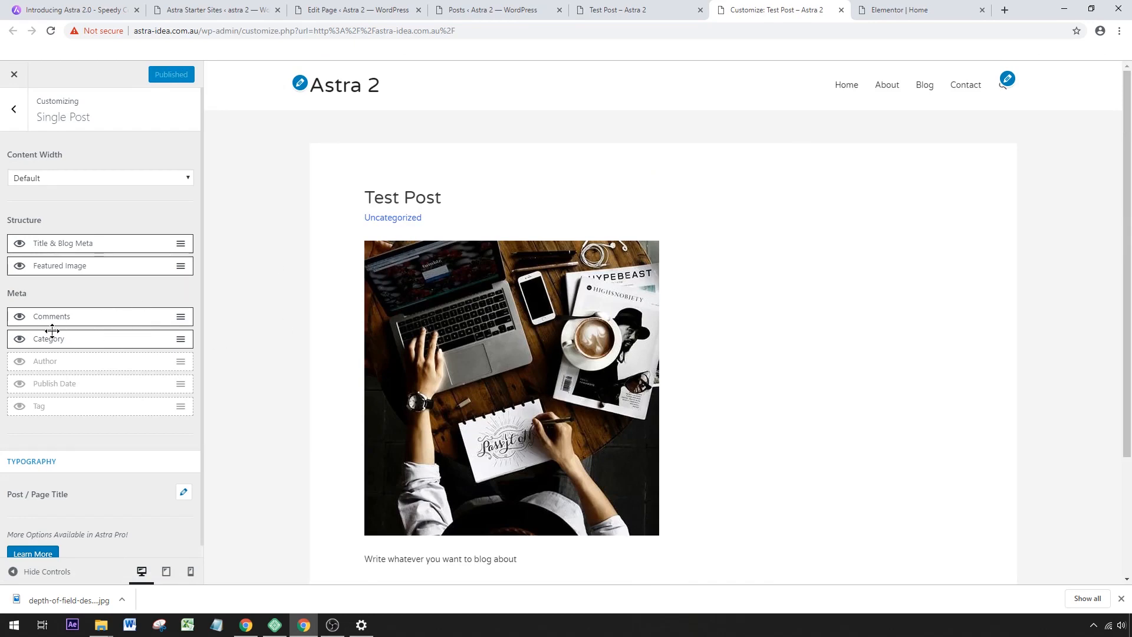
Hide the Category meta on single posts and check the Test Post preview.
left_click(19, 341)
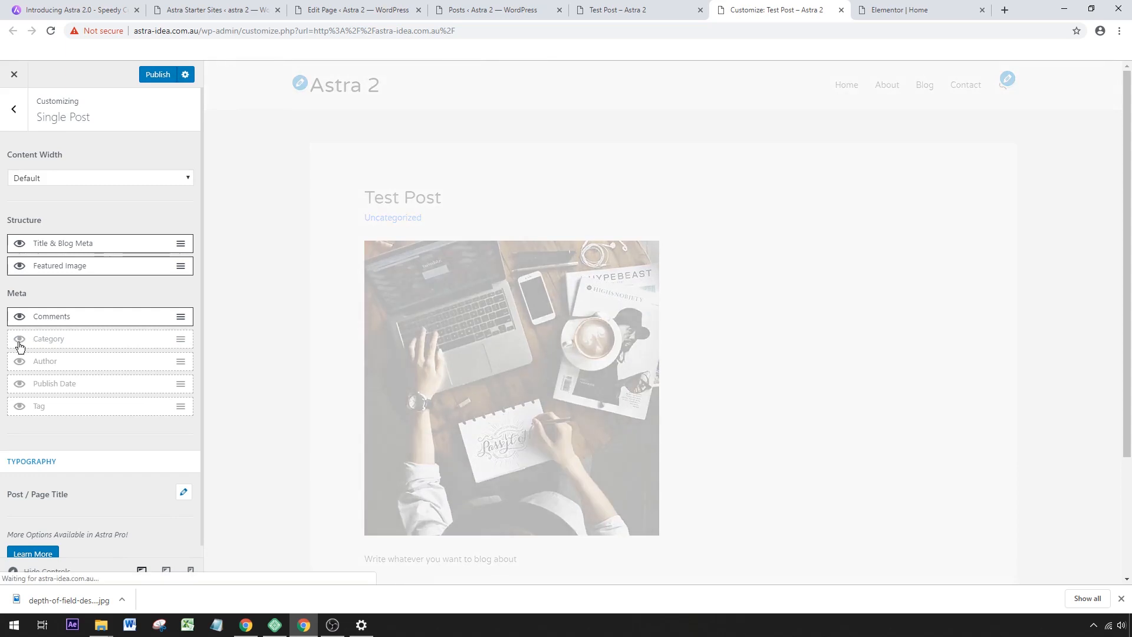
scroll(450, 358, "down", 2)
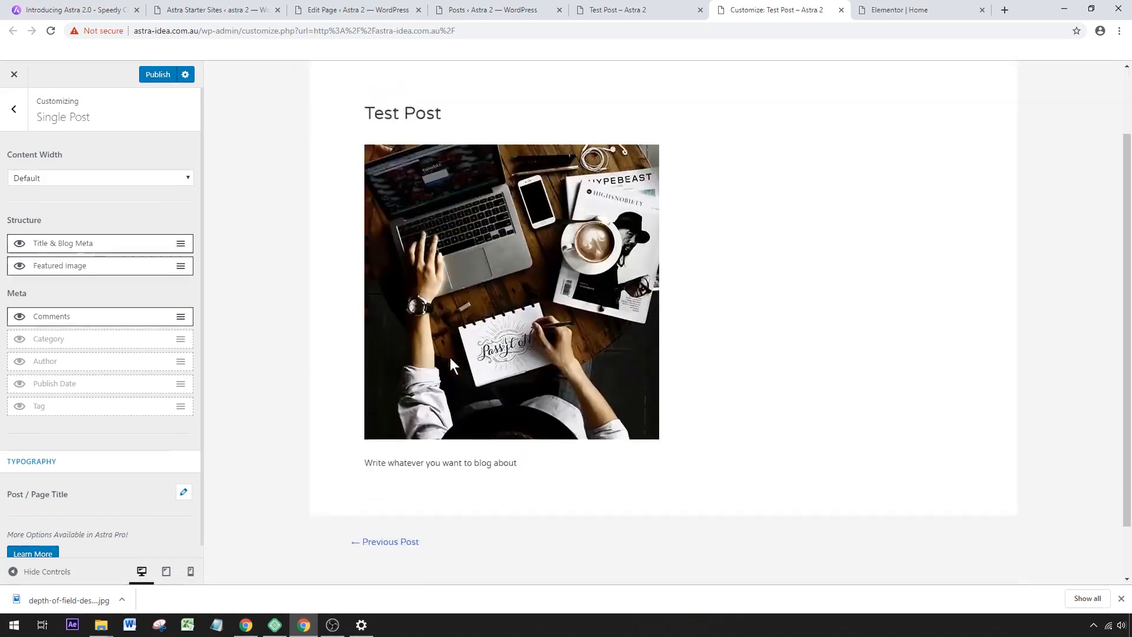
scroll(538, 361, "down", 1)
scroll(508, 356, "up", 1)
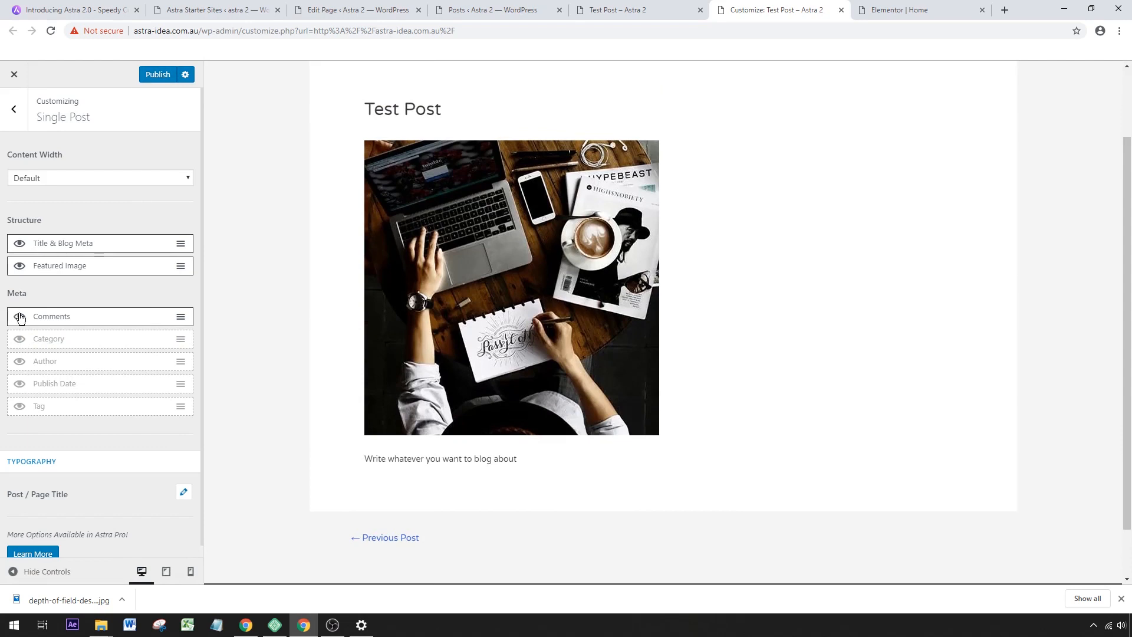
Toggle the single-post Featured Image off and back on, and publish the Single Post customizations.
left_click(19, 267)
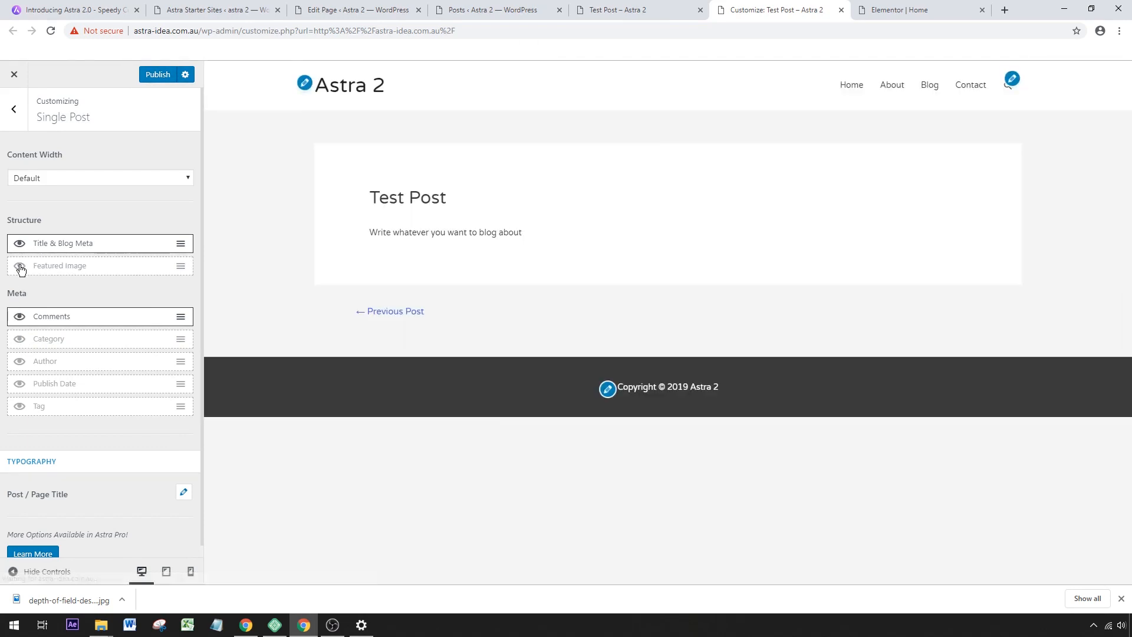
left_click(19, 266)
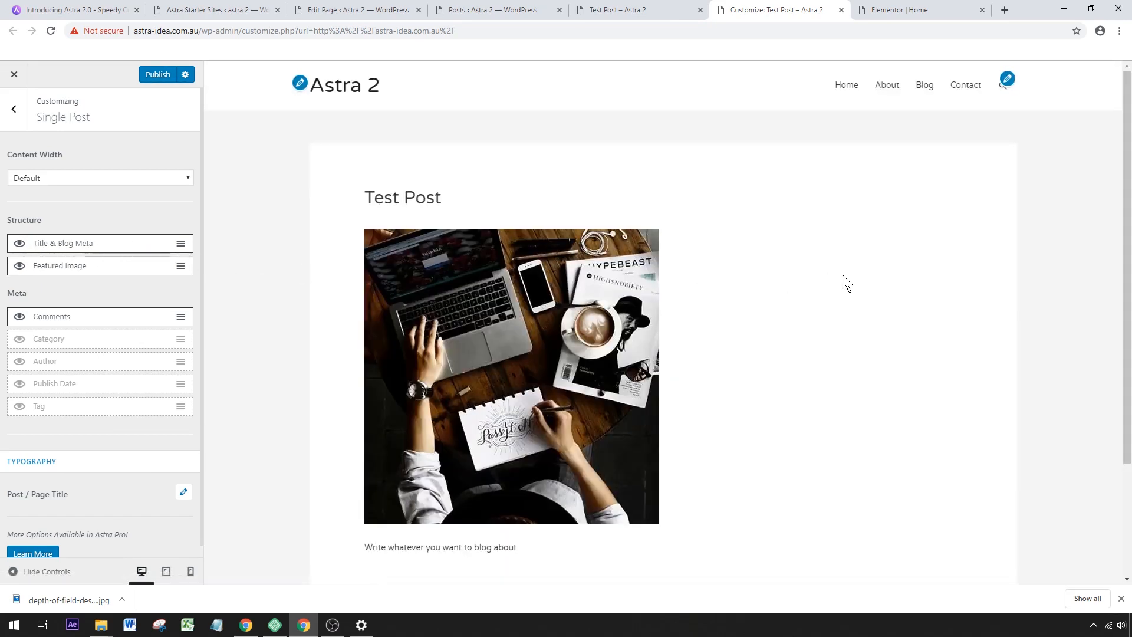
scroll(843, 275, "down", 3)
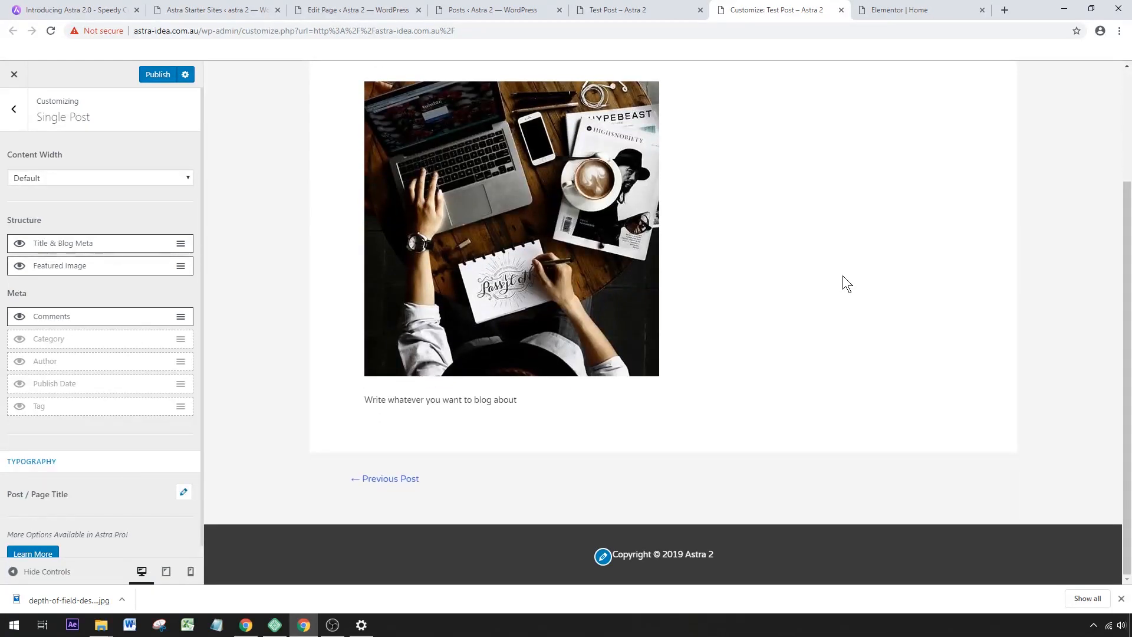
left_click(148, 76)
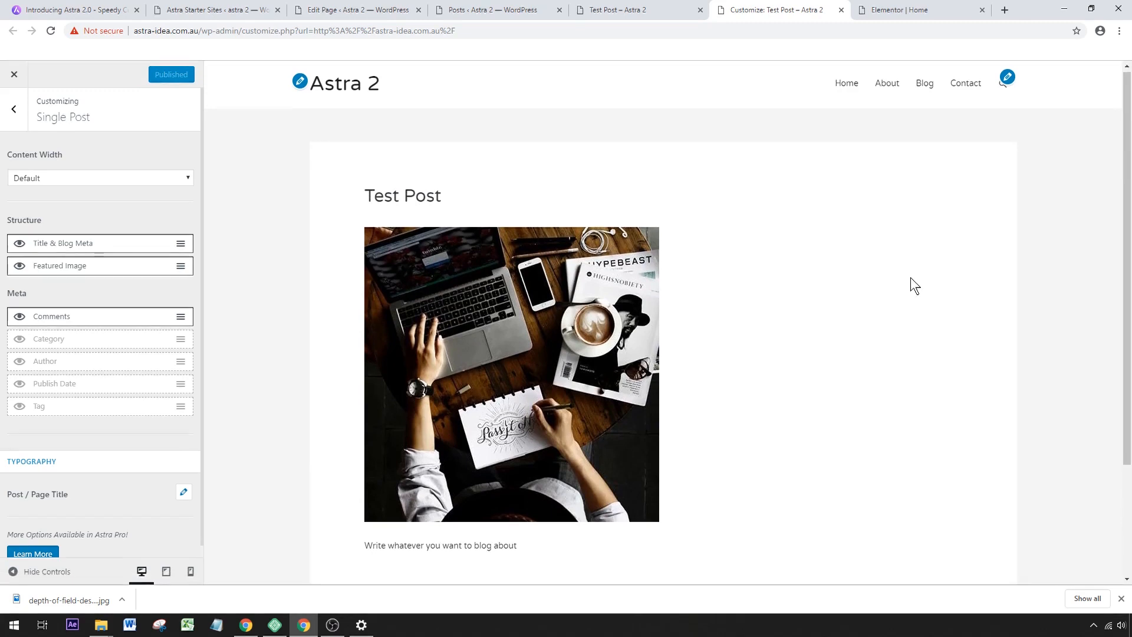
scroll(910, 278, "down", 1)
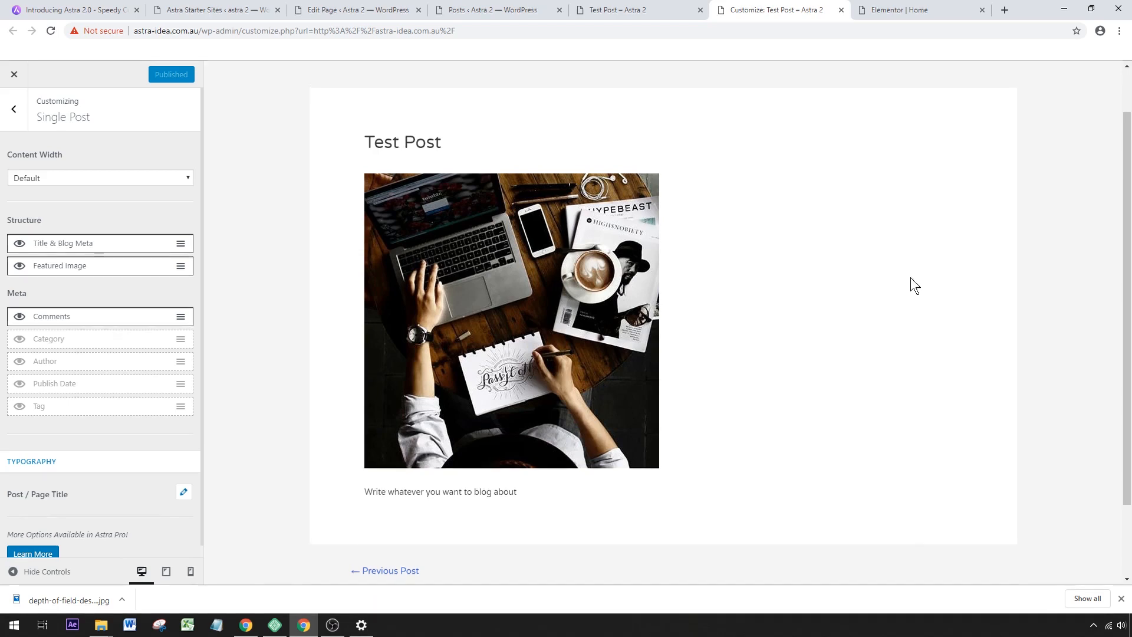
scroll(910, 277, "up", 1)
Open the site's Contact page in a new browser tab and view its contact details and form.
right_click(965, 92)
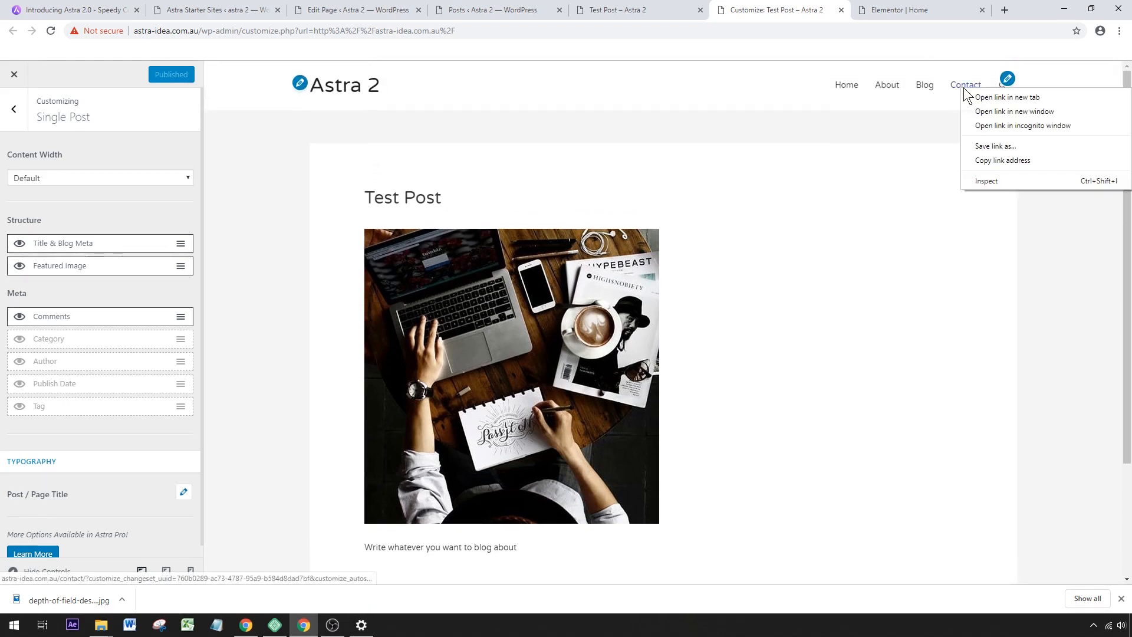
left_click(975, 97)
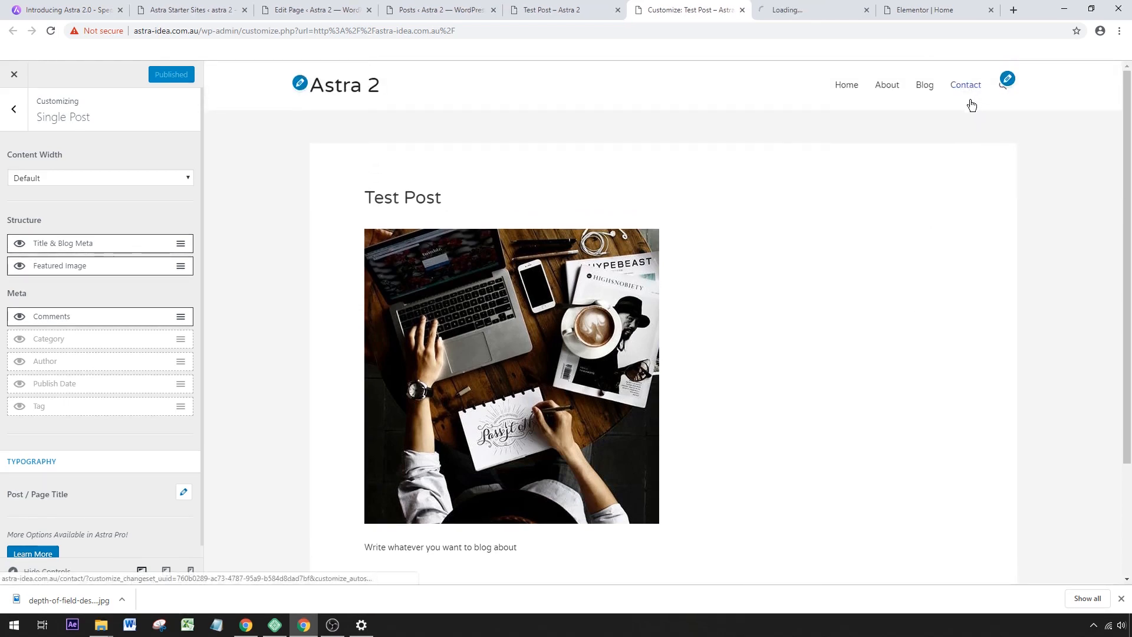
left_click(817, 12)
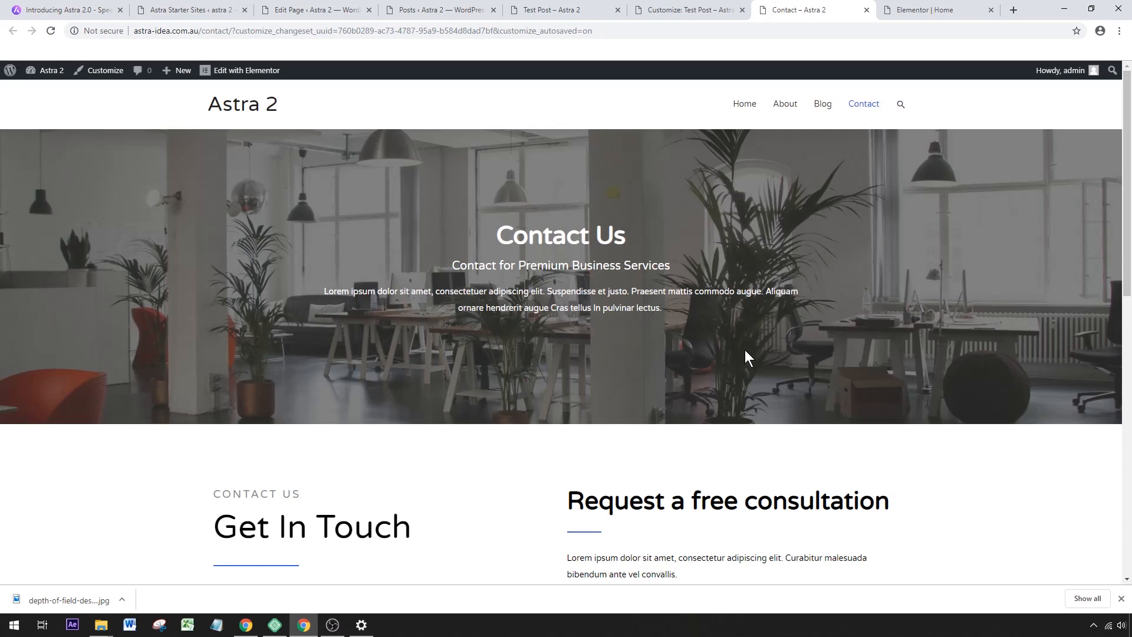
scroll(745, 349, "down", 6)
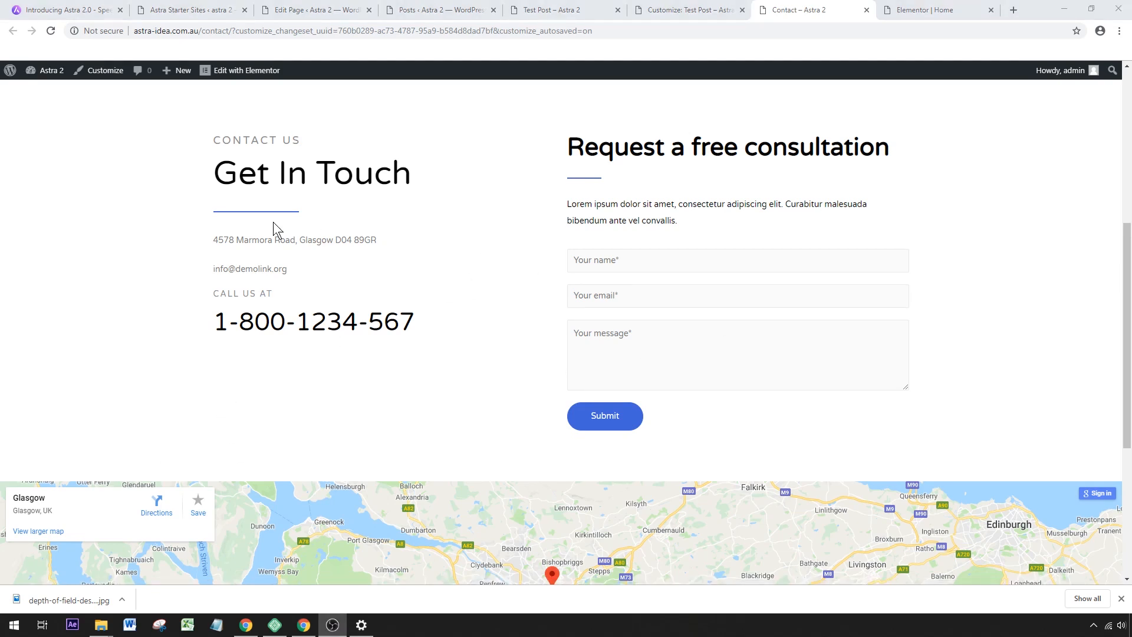
Open the WordPress dashboard in a separate tab and open the WPForms Contact Form in the form builder.
mouse_move(48, 74)
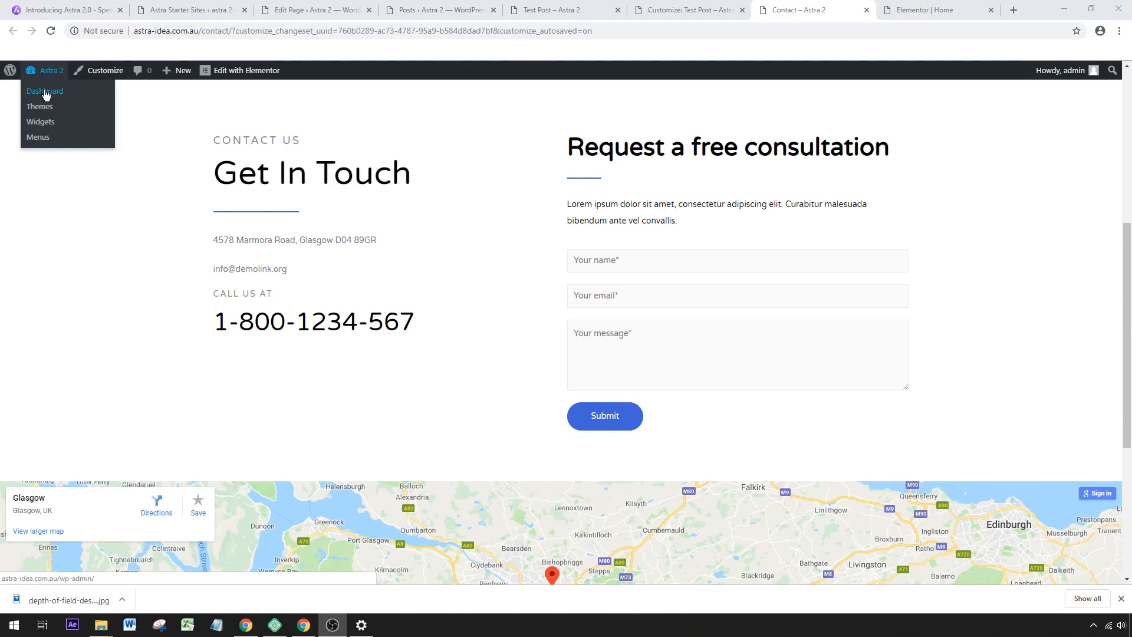
right_click(44, 95)
left_click(71, 103)
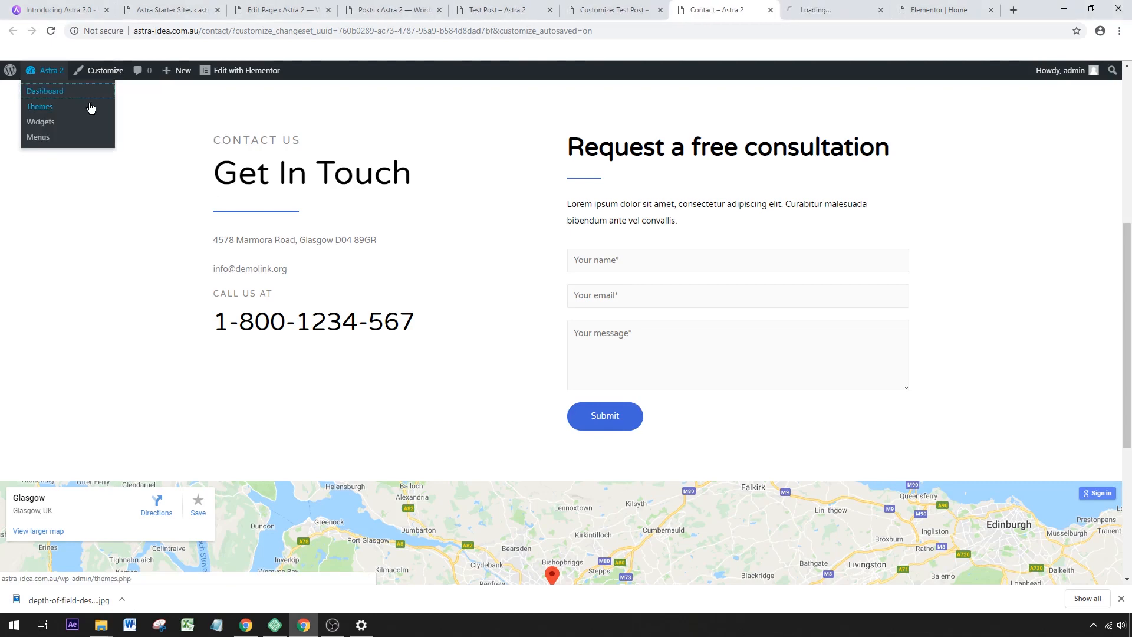
left_click_drag(821, 10, 731, 10)
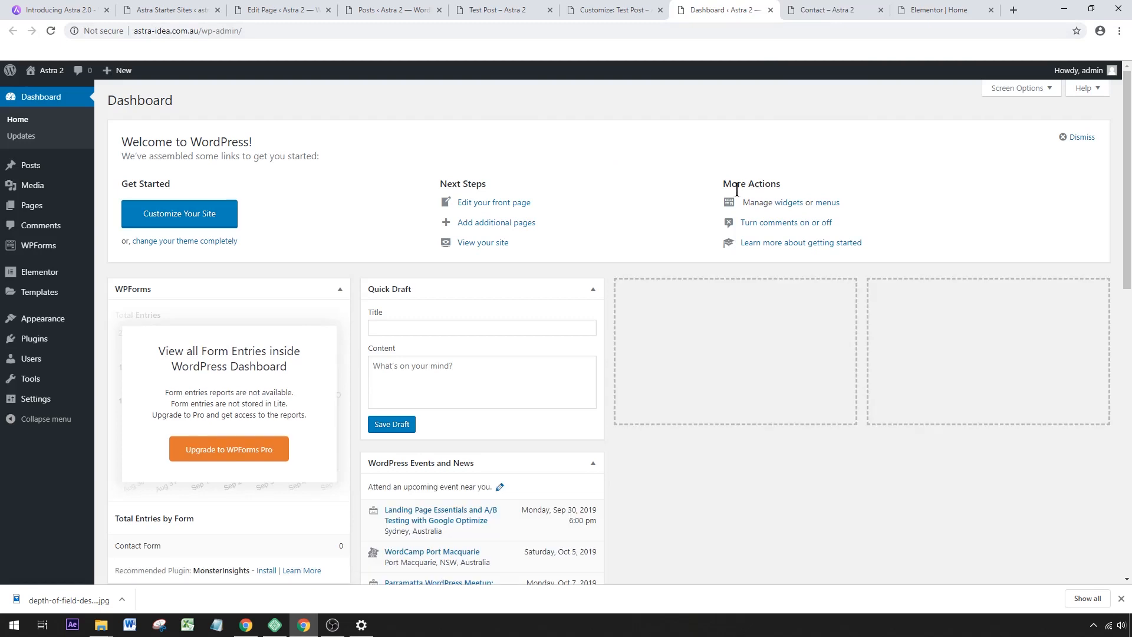
left_click(33, 252)
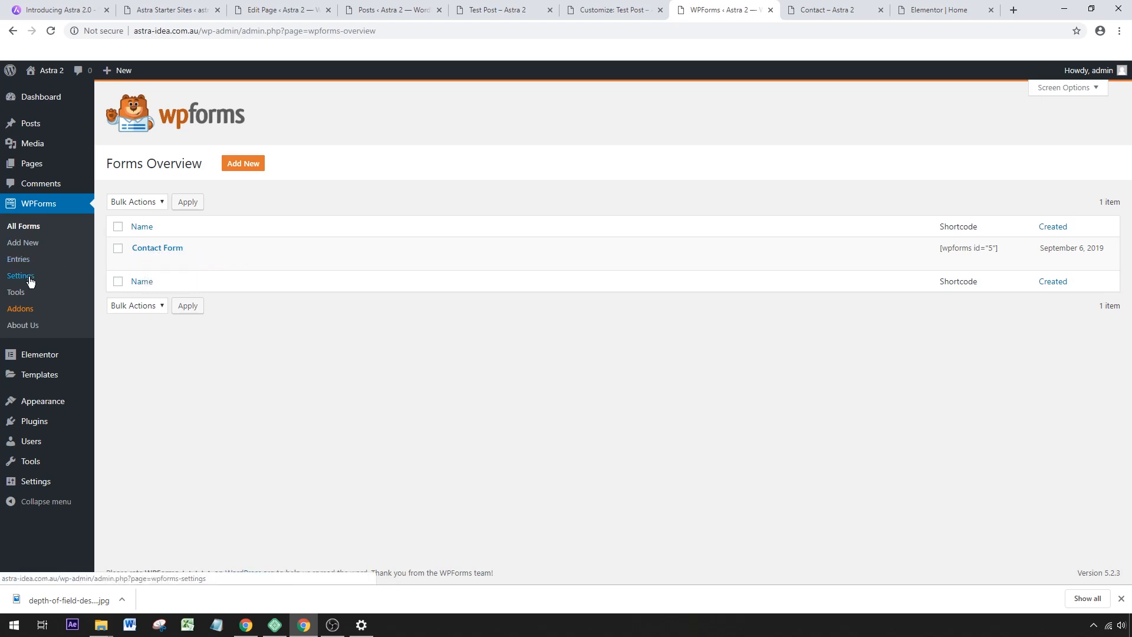
left_click(138, 260)
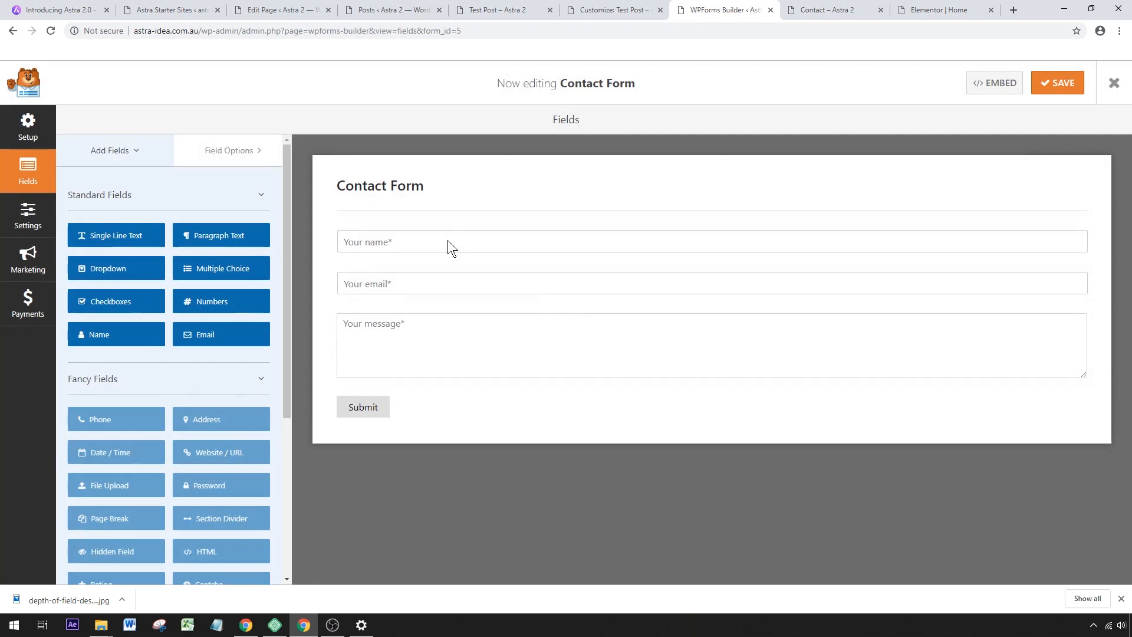
In the form's notification settings, replace the Send To Email Address with the recipient's own e-mail address.
left_click(30, 222)
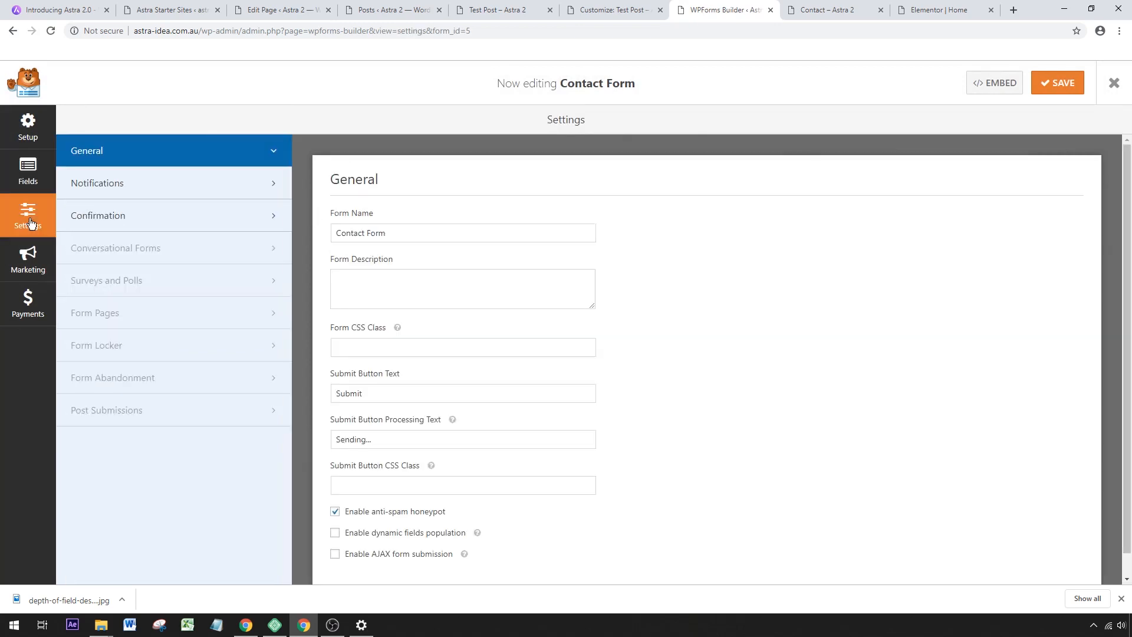
left_click(93, 192)
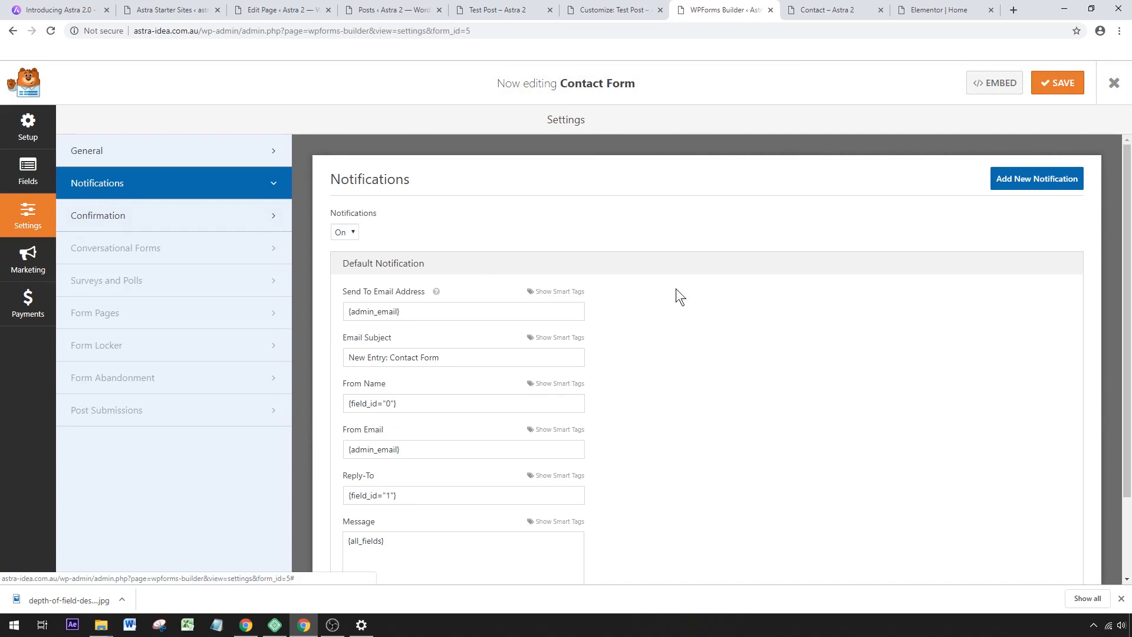
scroll(681, 291, "down", 1)
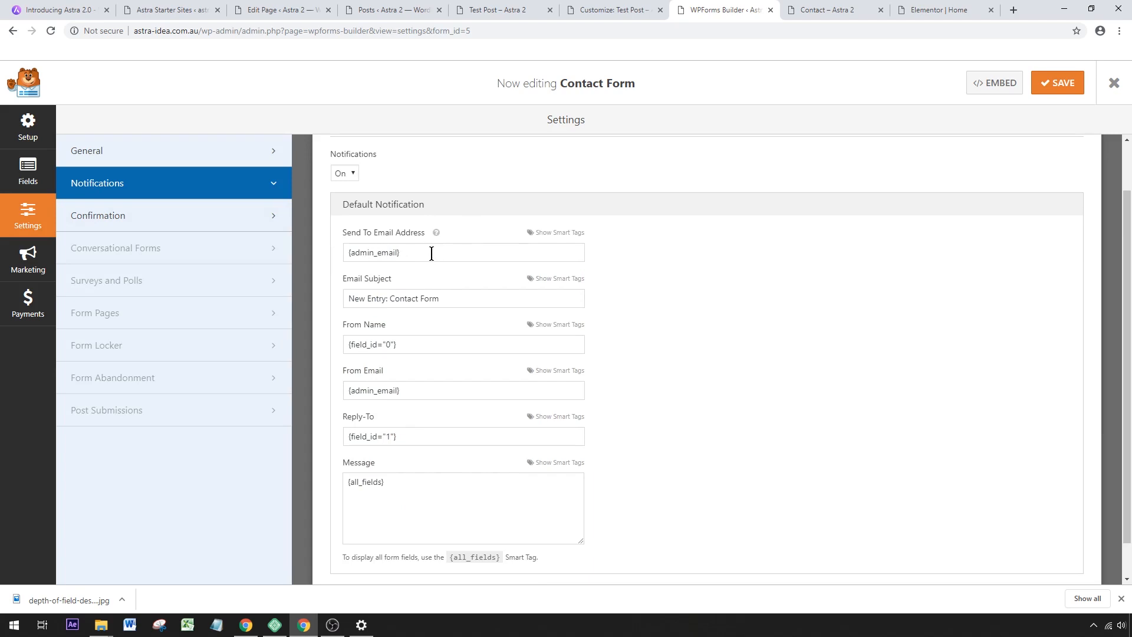
left_click_drag(461, 252, 312, 246)
Set the notification's From Email to a "wordpress" mailbox at the site's own domain and save the form.
left_click(407, 386)
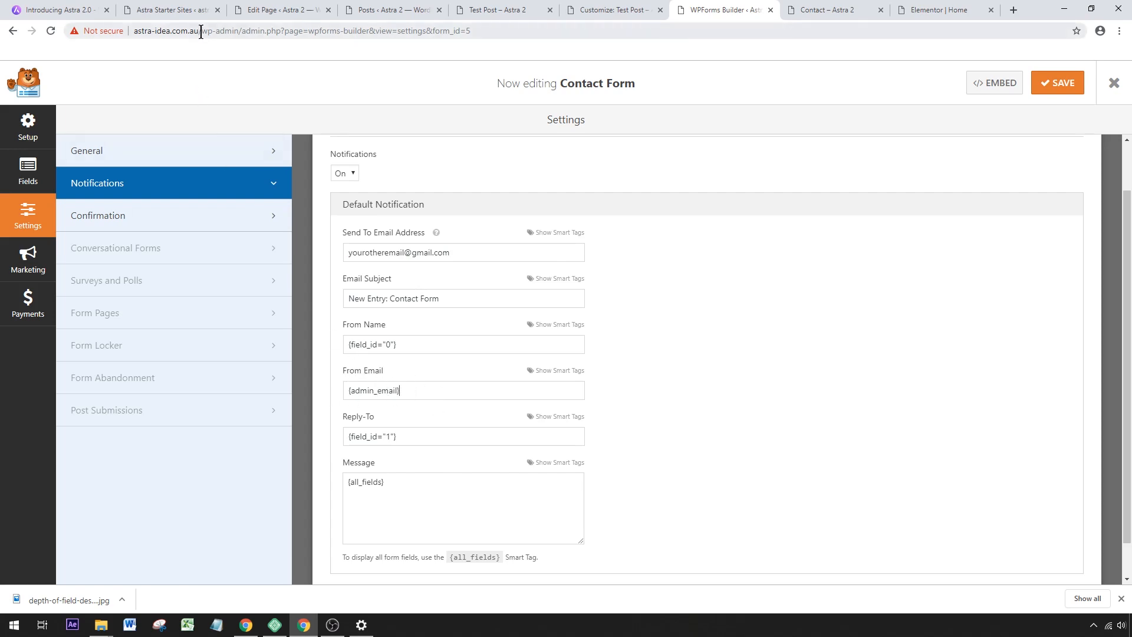
left_click_drag(198, 31, 134, 31)
key("ctrl+c")
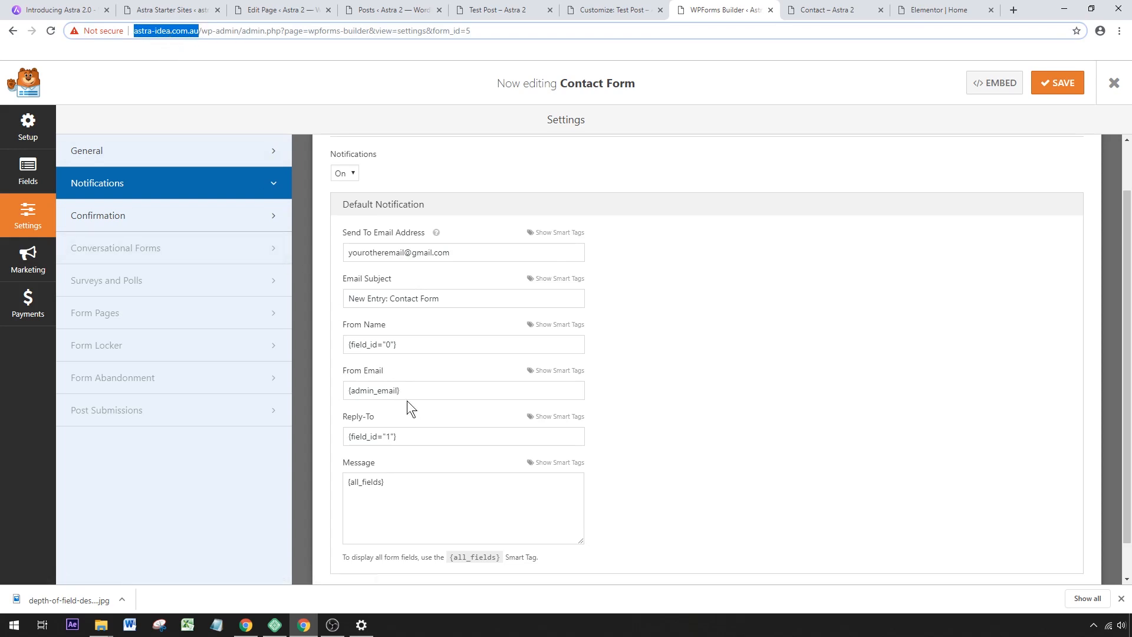
left_click_drag(434, 390, 305, 379)
key("ctrl+v")
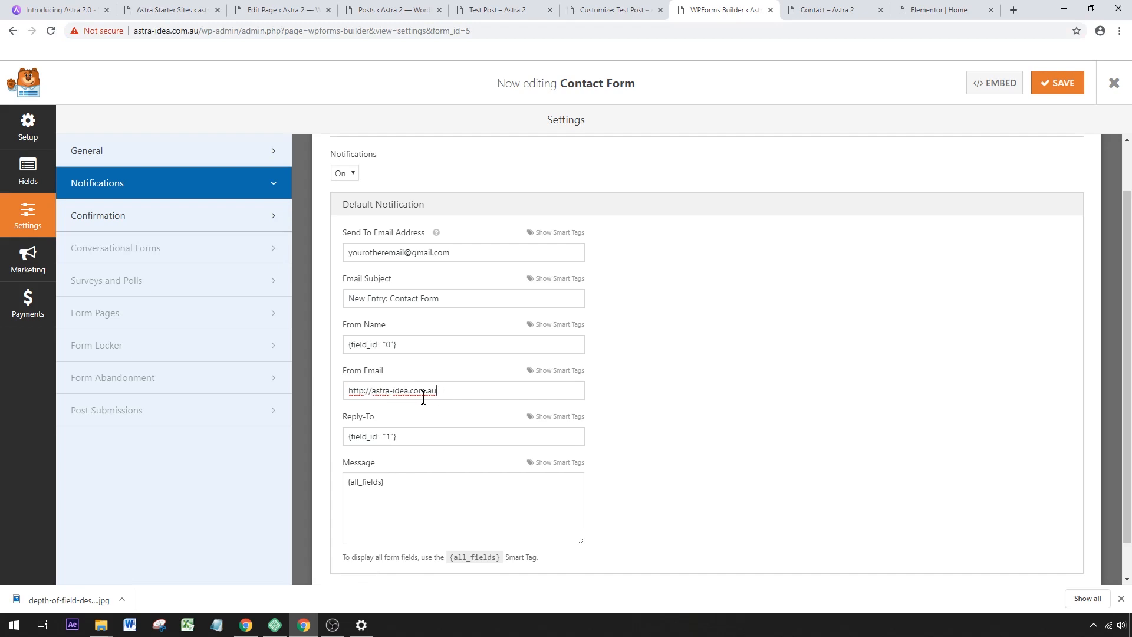
left_click_drag(371, 389, 304, 389)
type("wordpress@")
left_click(395, 391)
left_click(1068, 91)
Reload the Contact page and enter the test message "dfdfd" in the consultation form's message field.
left_click(831, 10)
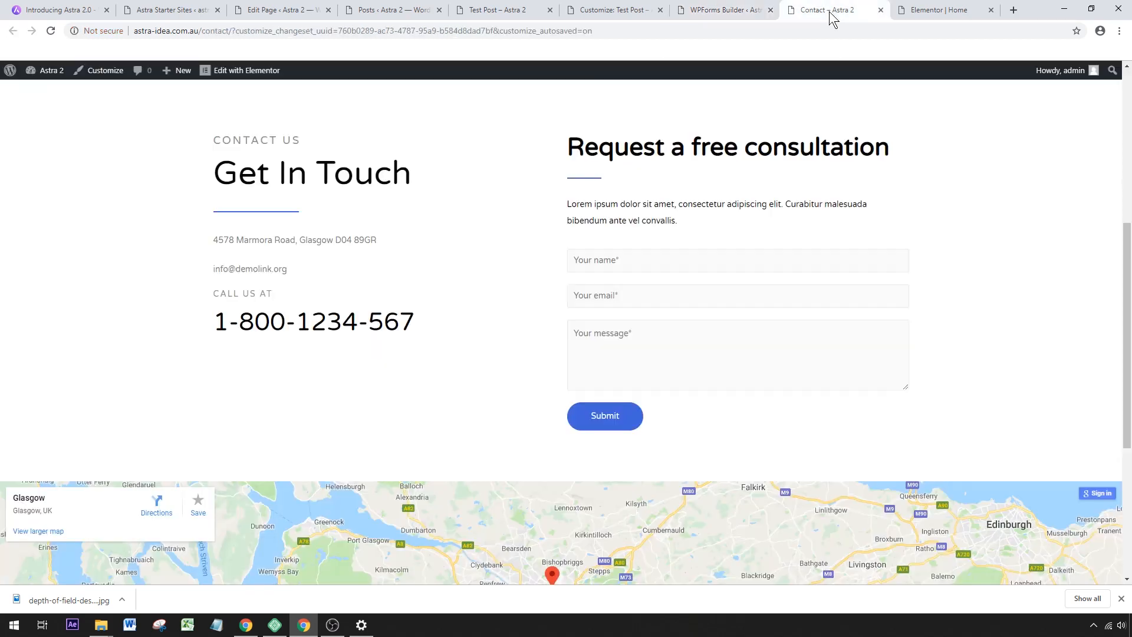
left_click(51, 30)
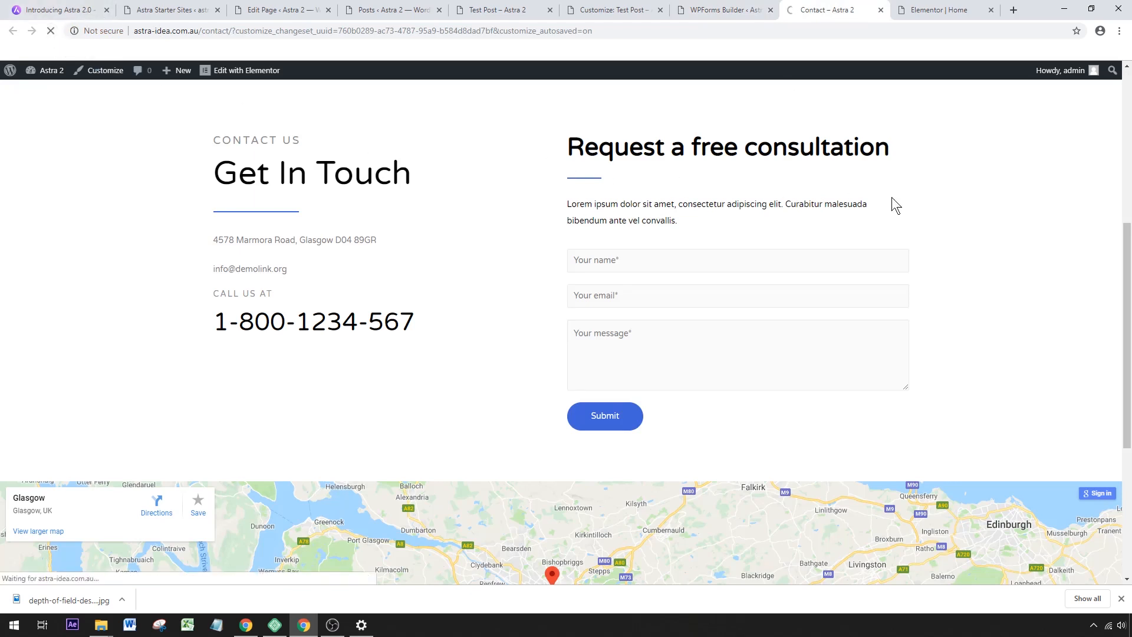
scroll(728, 231, "down", 1)
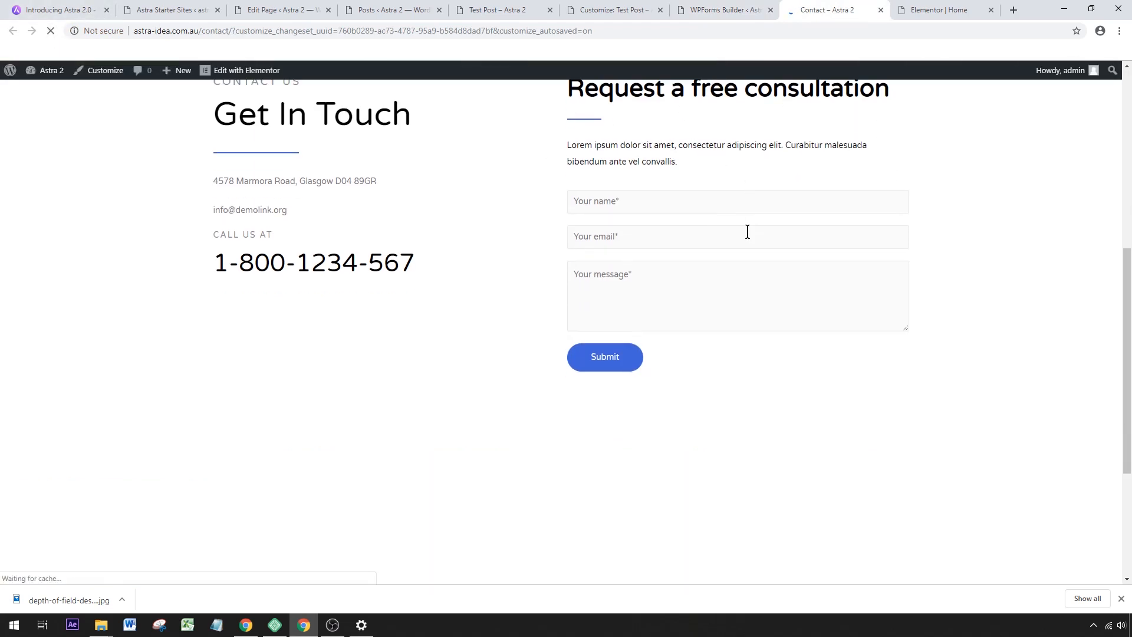
left_click(614, 204)
left_click(678, 237)
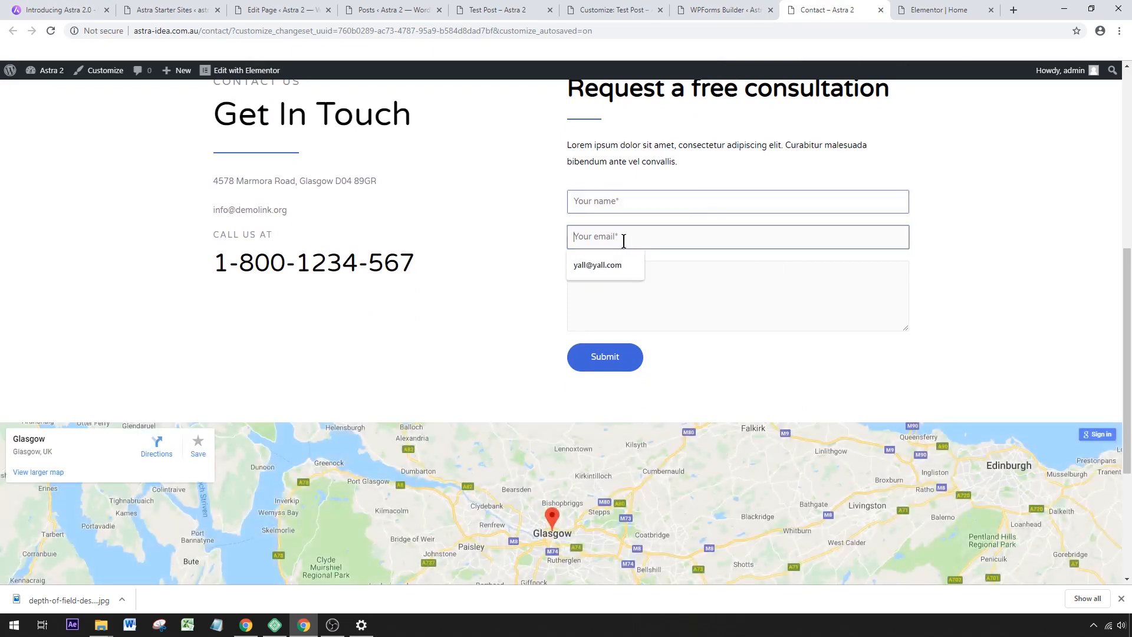
left_click(723, 300)
type("dfdfd")
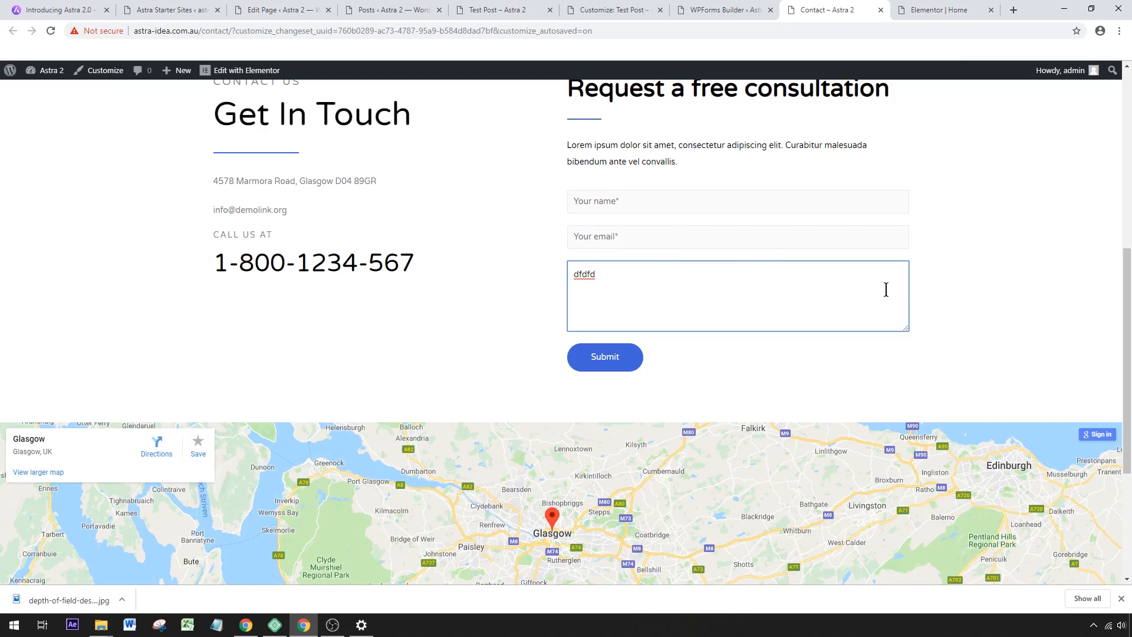
Review the Contact page's banner, contact details and consultation form layout.
scroll(392, 307, "up", 1)
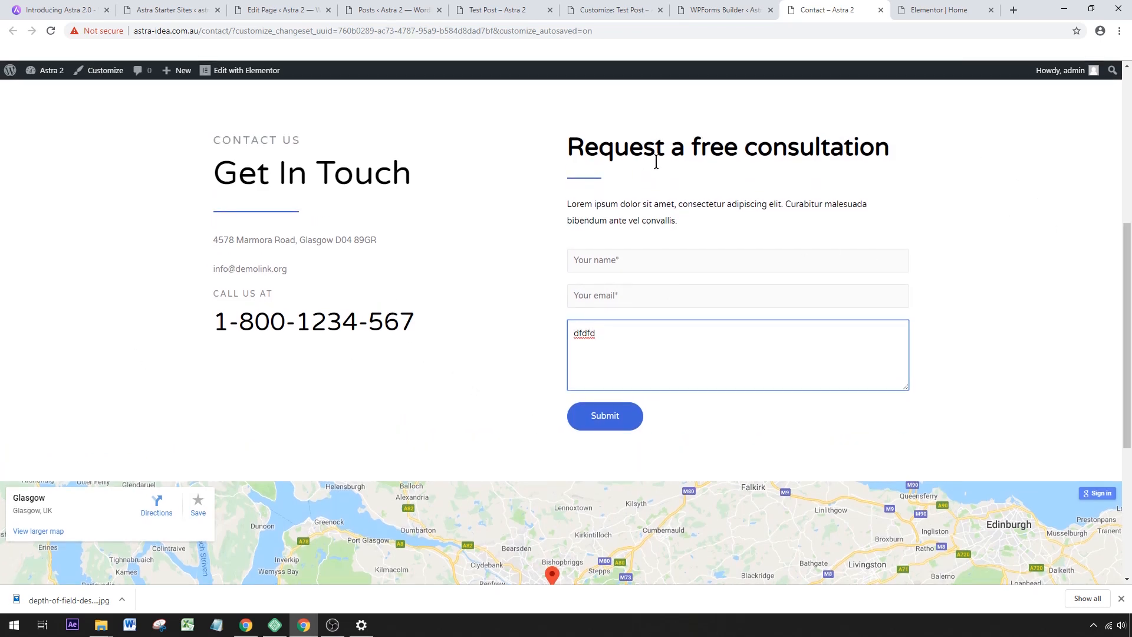
scroll(889, 247, "up", 1)
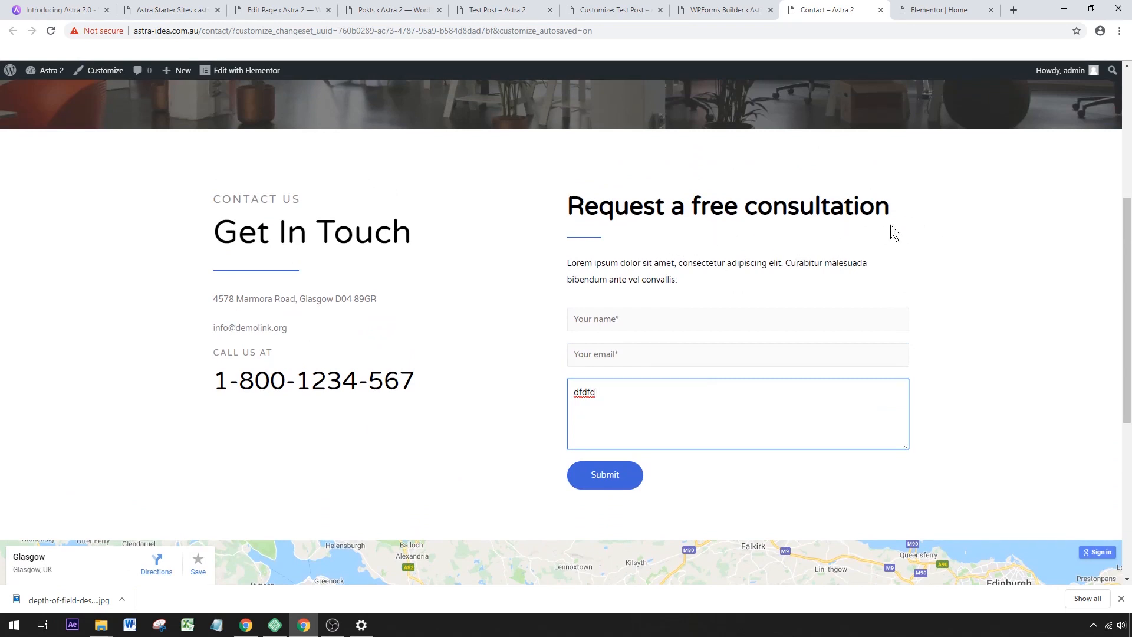
scroll(890, 224, "up", 3)
scroll(855, 380, "down", 2)
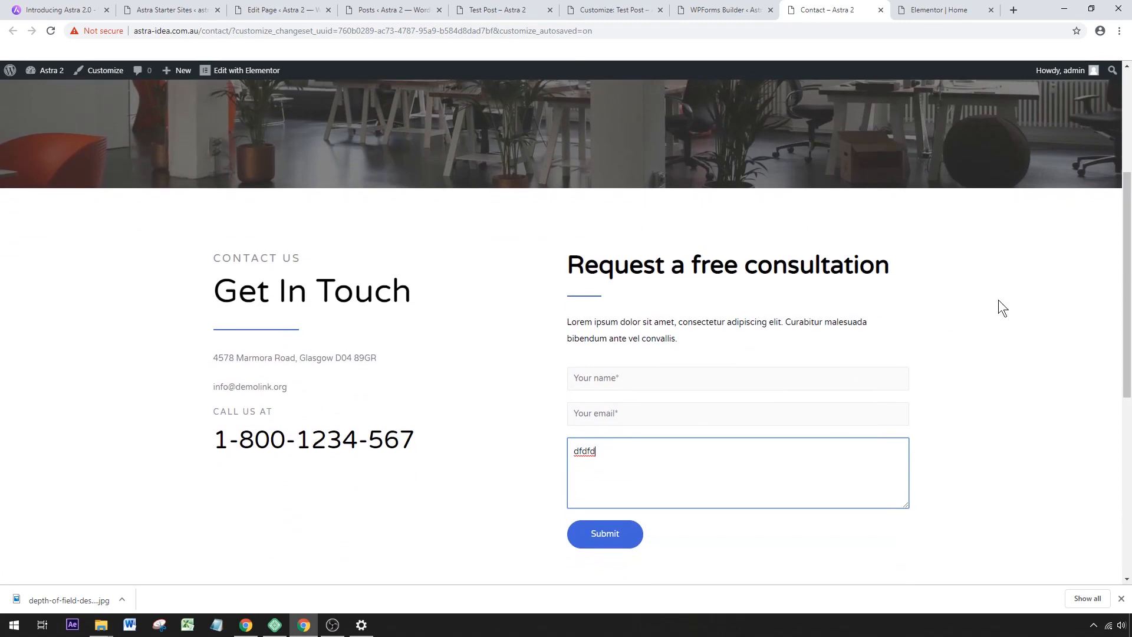
scroll(1086, 306, "up", 4)
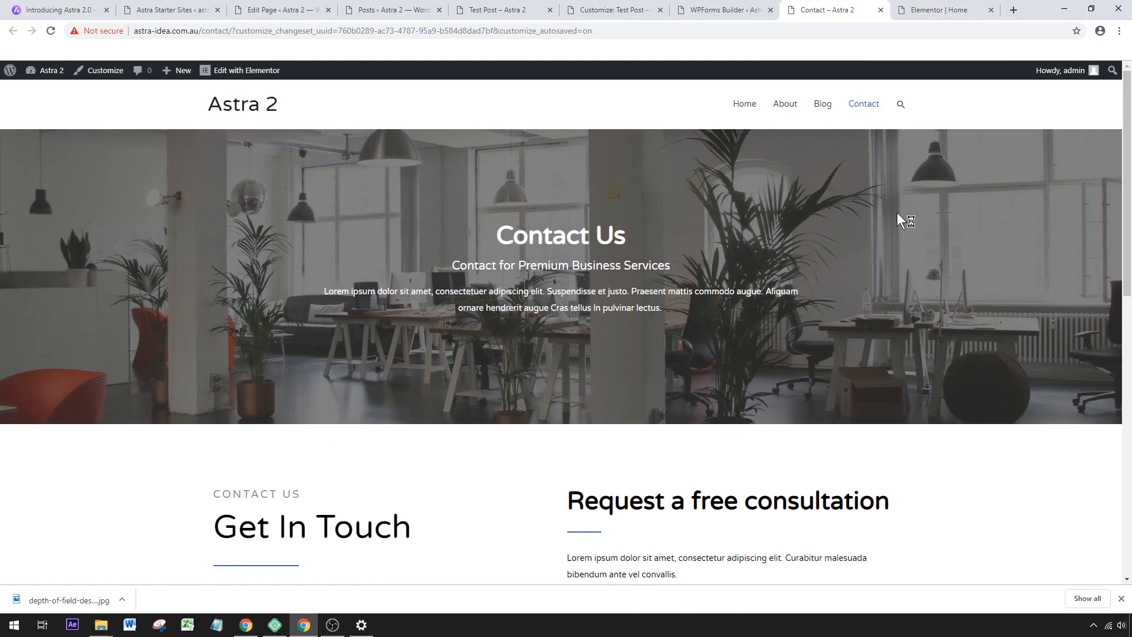
scroll(896, 212, "down", 3)
scroll(897, 212, "up", 3)
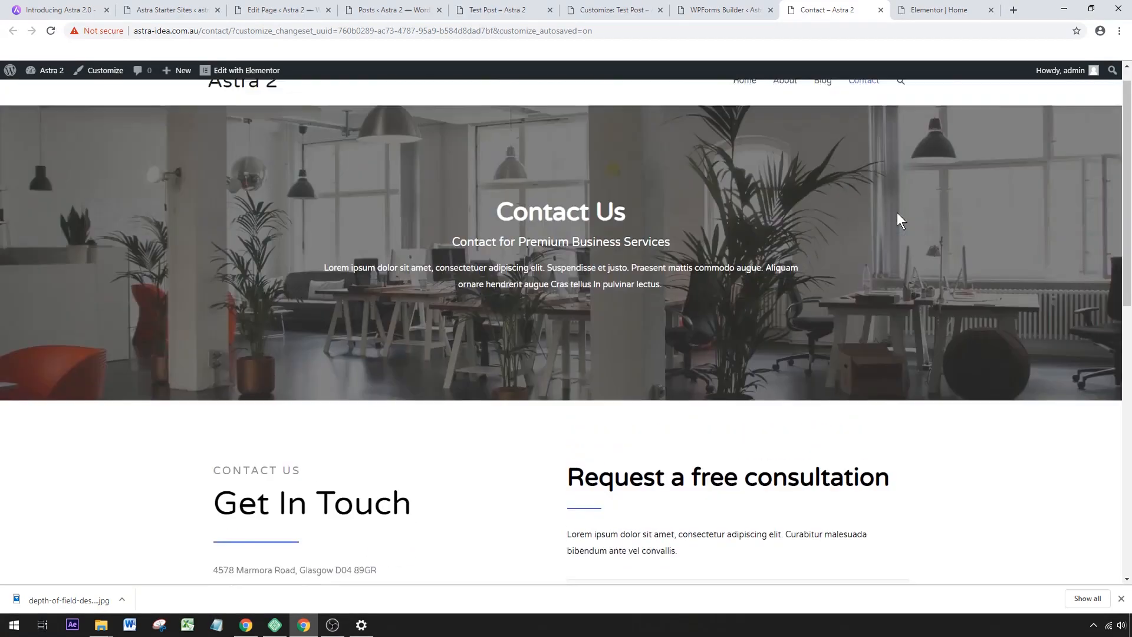